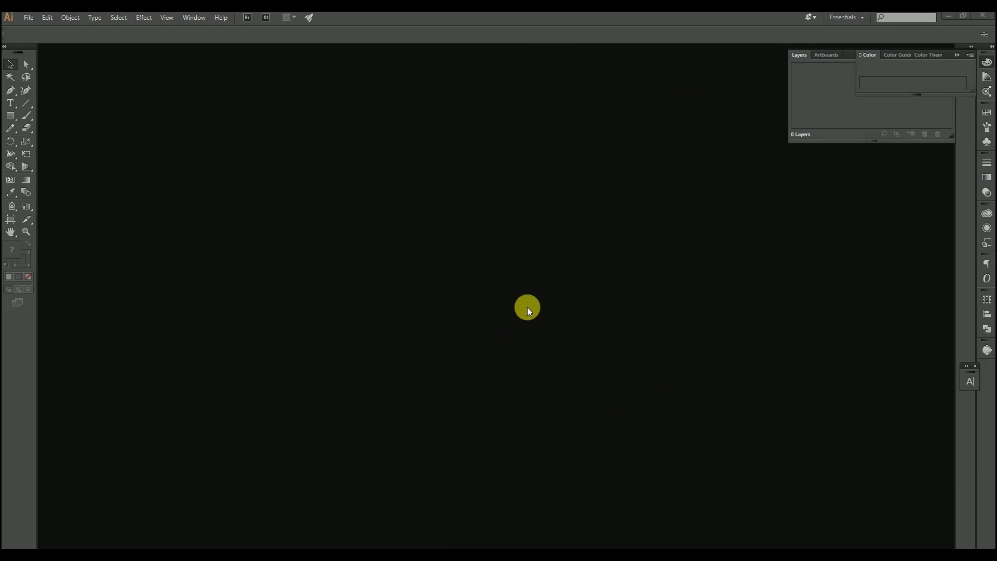
Switch to Chrome and look over the Google Images results for infographic as design examples.
mouse_move(317, 544)
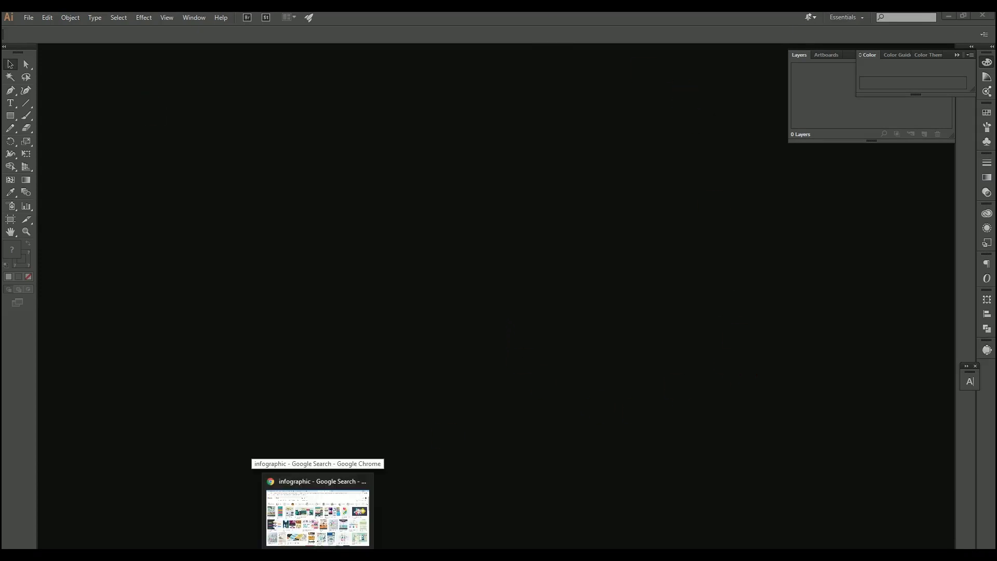
left_click(318, 511)
scroll(488, 434, "down", 4)
scroll(482, 436, "up", 2)
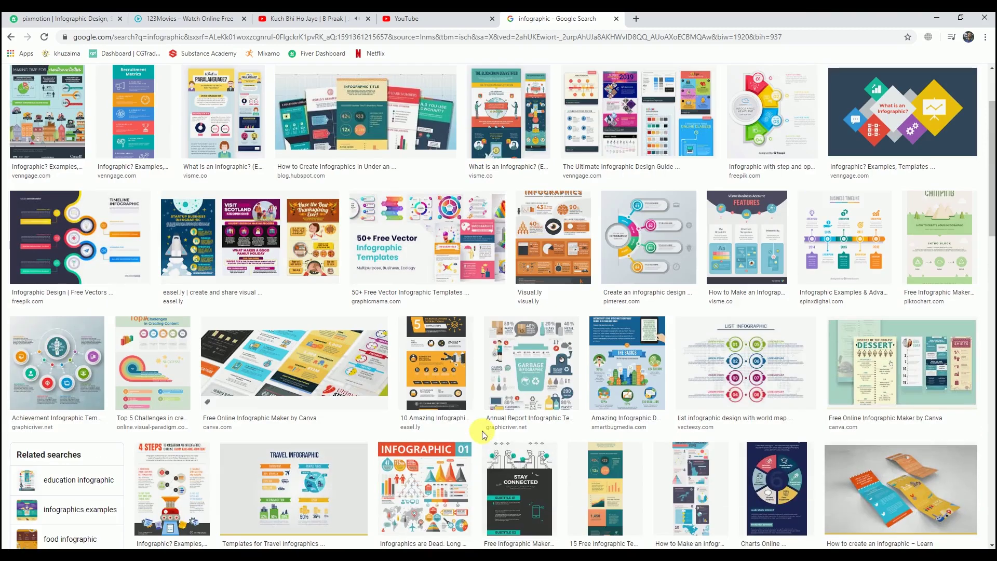
left_click(315, 18)
left_click(545, 19)
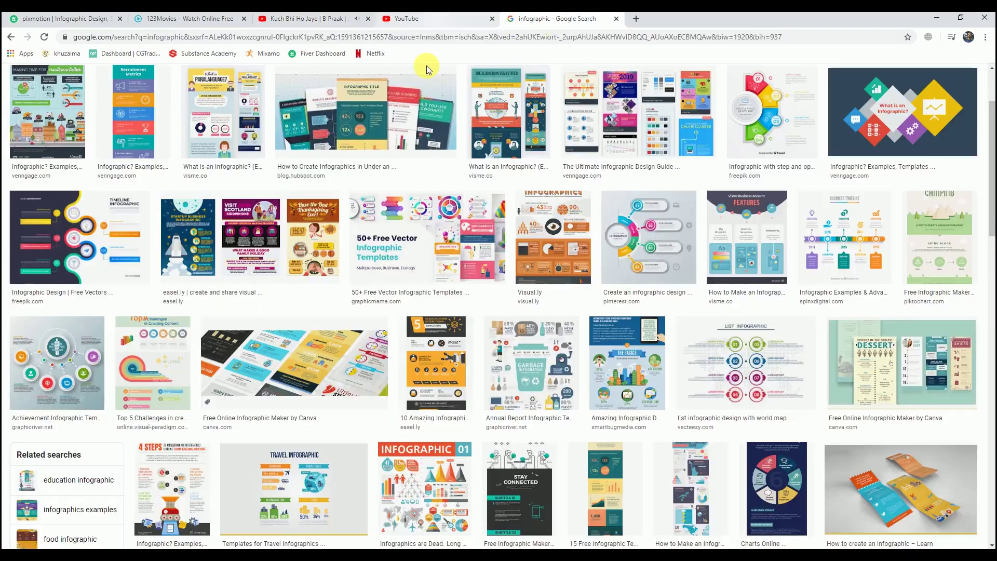
scroll(394, 215, "up", 2)
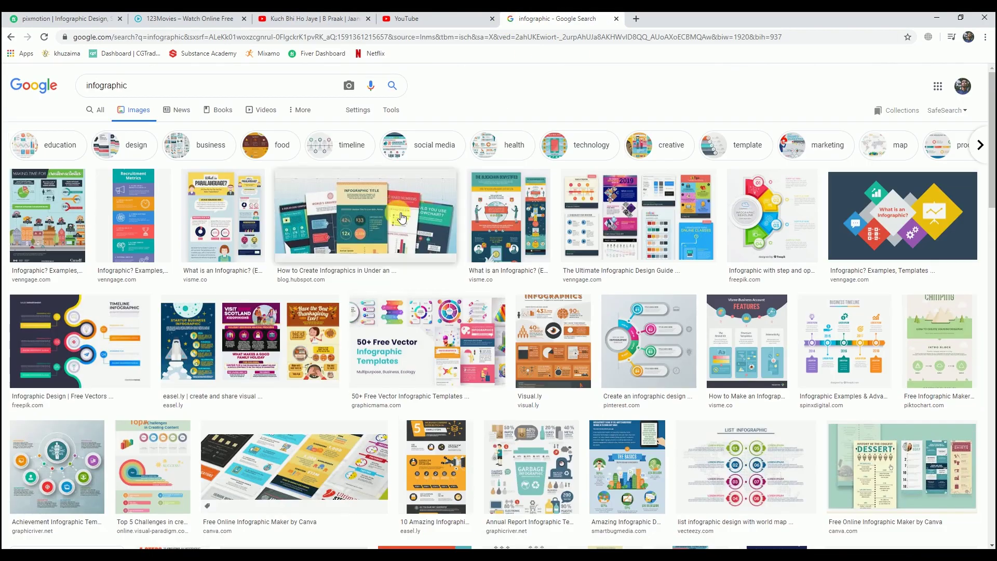
scroll(401, 218, "down", 3)
scroll(695, 317, "up", 3)
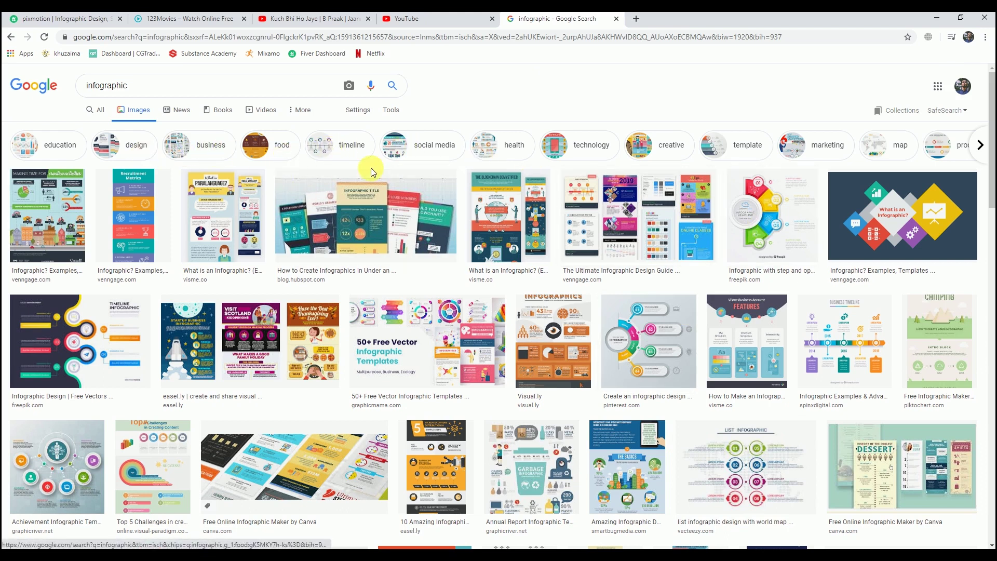
Browse more suggested infographic categories and scan further down the image results for layout and style ideas.
left_click(981, 146)
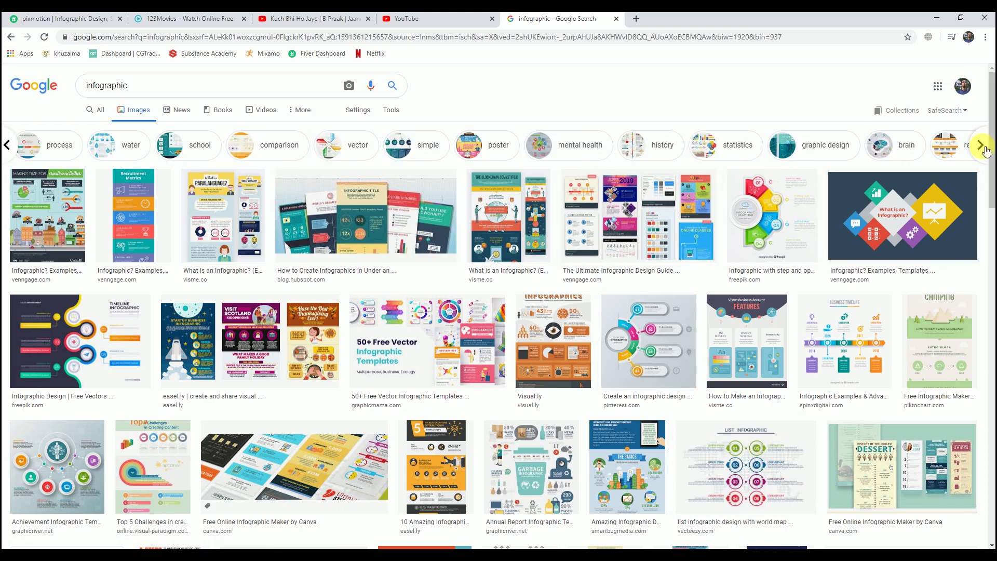
scroll(831, 257, "down", 20)
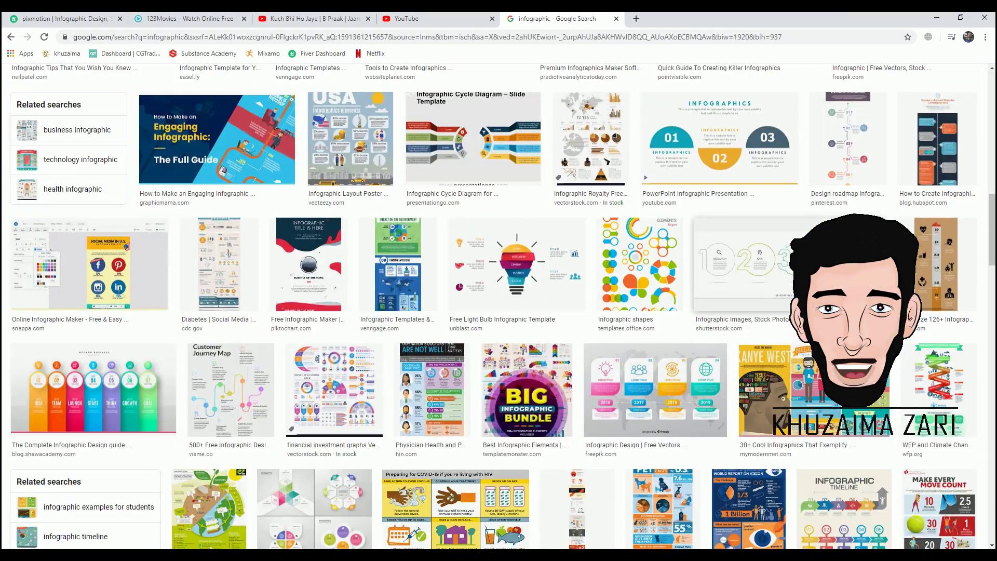
scroll(817, 257, "down", 5)
scroll(817, 257, "down", 6)
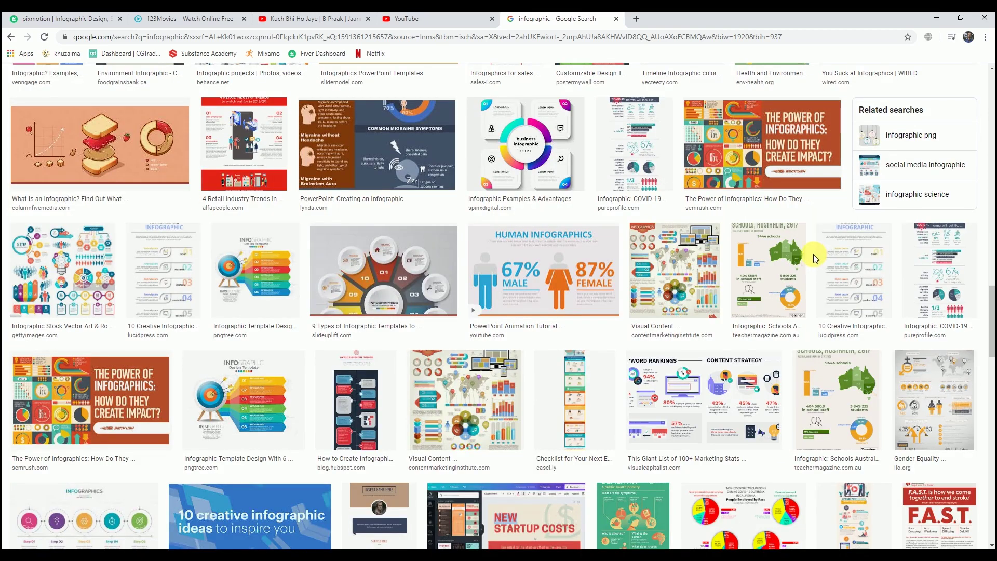
scroll(812, 255, "down", 6)
scroll(811, 256, "down", 1)
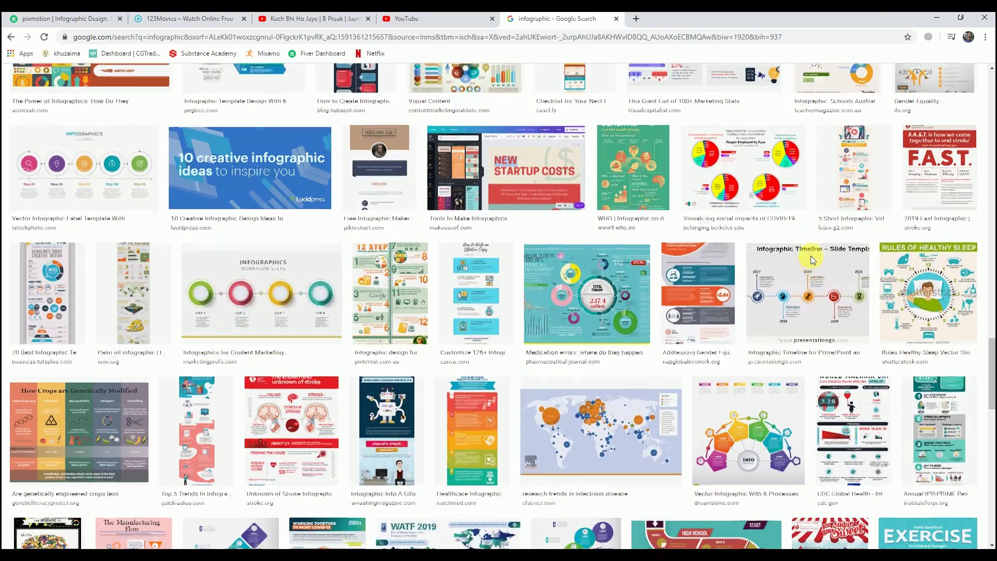
scroll(813, 260, "down", 8)
scroll(814, 259, "down", 6)
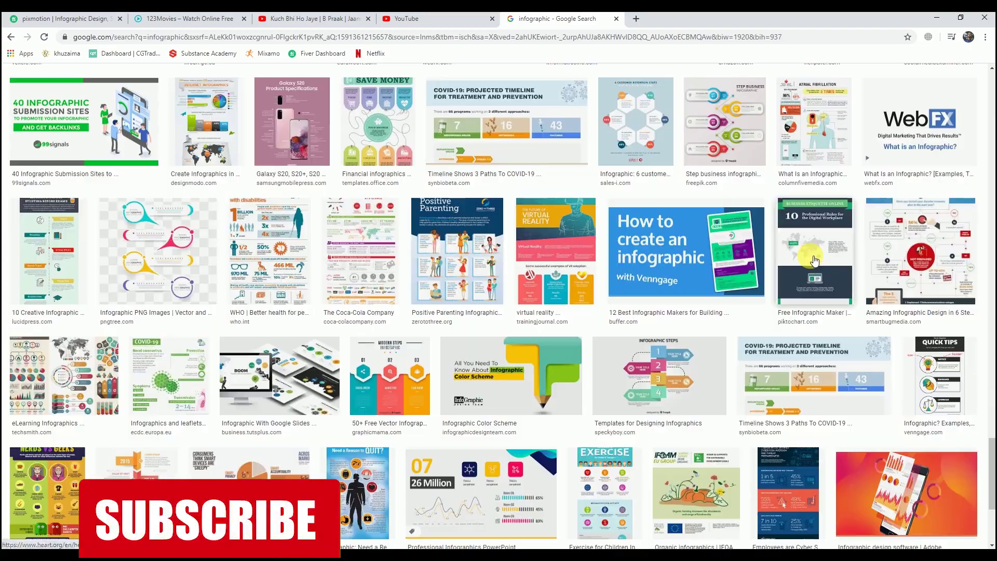
scroll(814, 260, "up", 18)
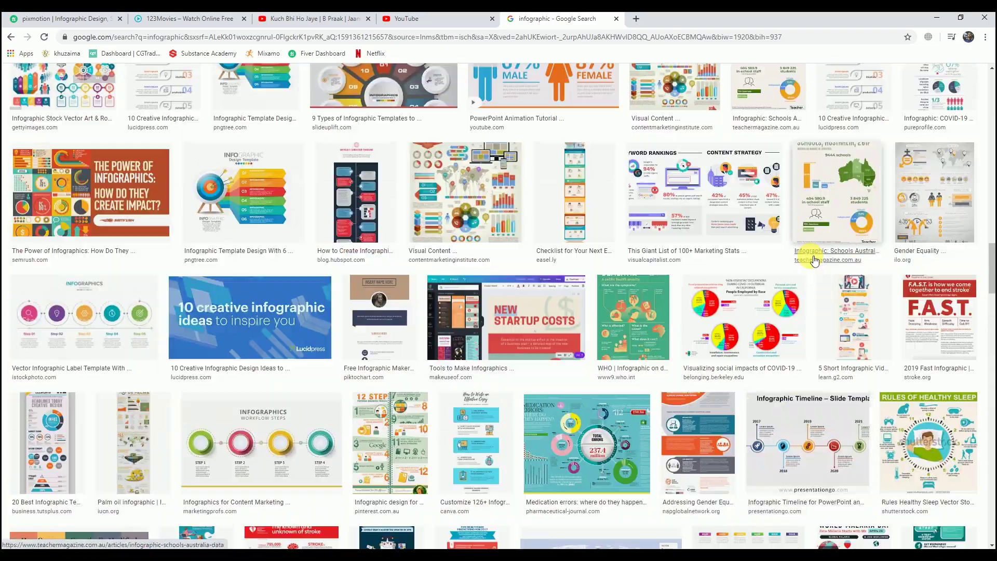
scroll(814, 260, "up", 20)
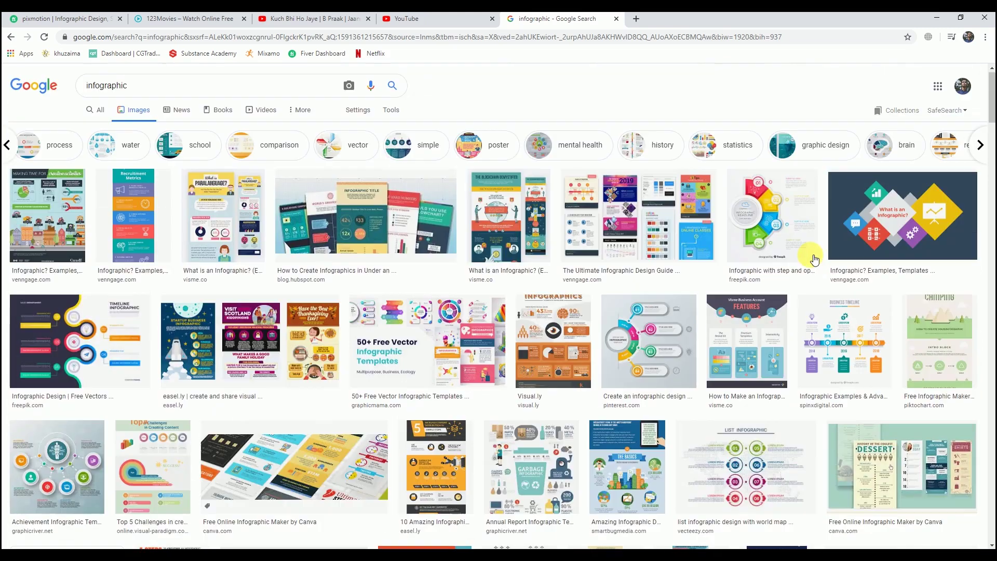
left_click(980, 145)
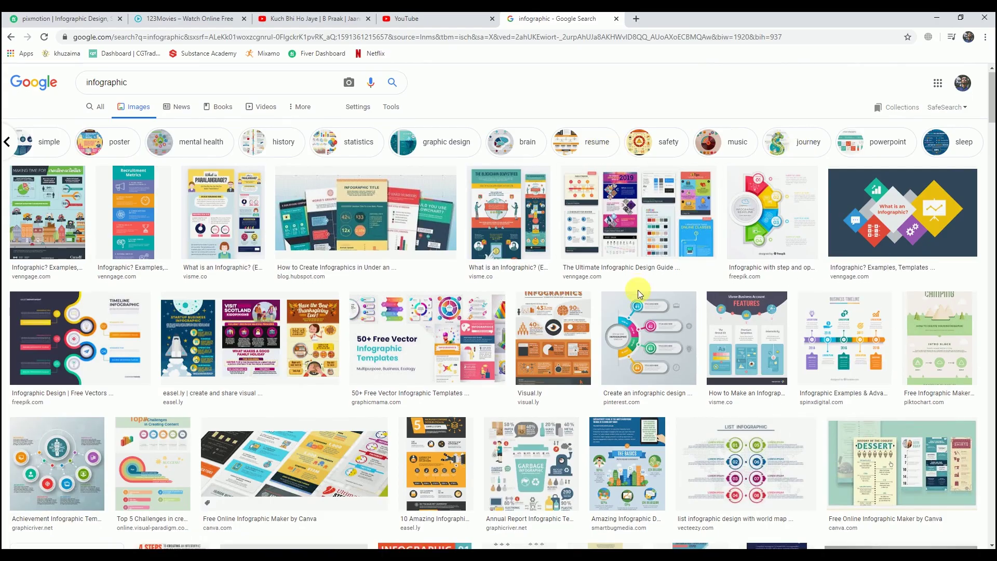
scroll(639, 290, "down", 8)
scroll(642, 294, "down", 20)
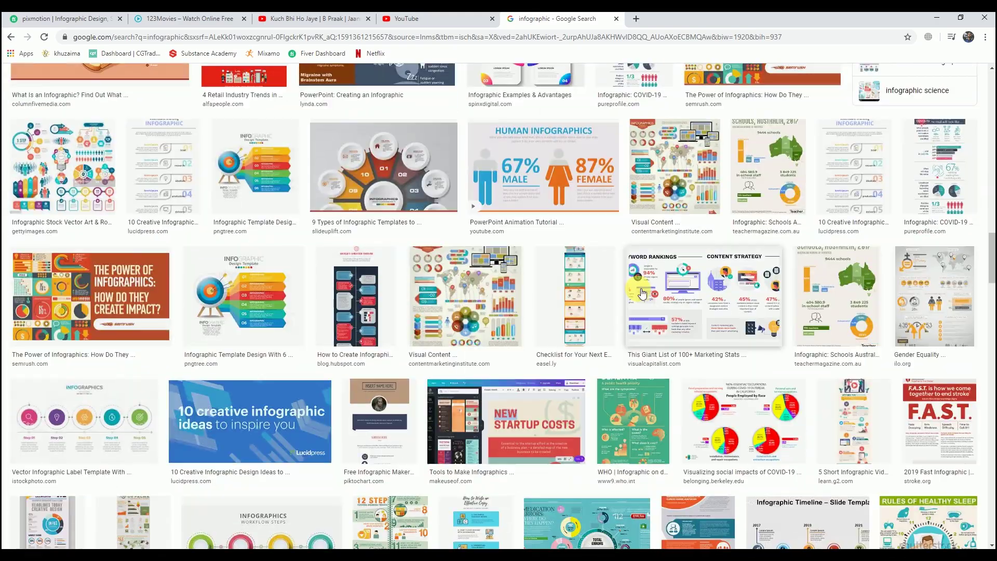
scroll(637, 289, "up", 15)
scroll(637, 291, "up", 10)
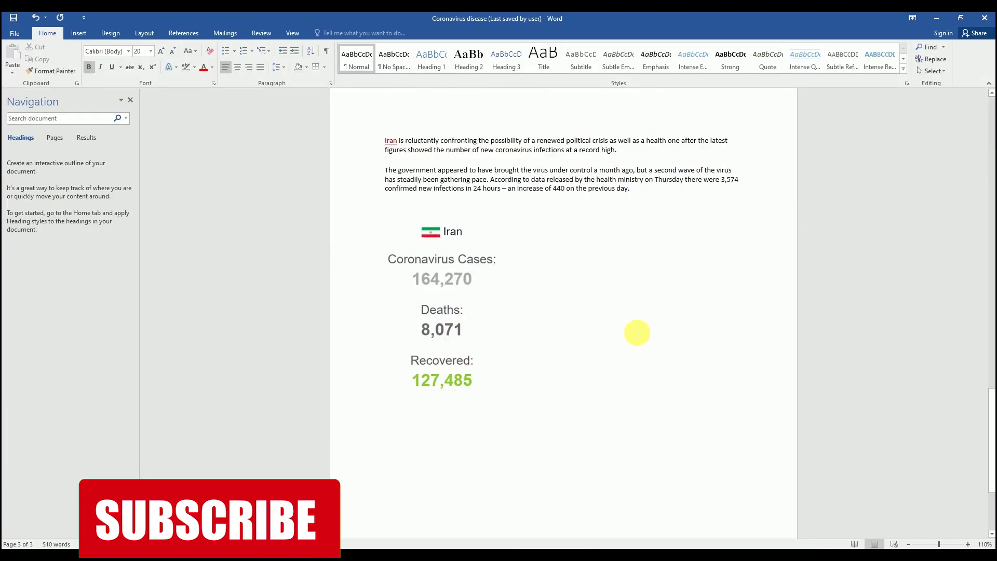
Review the title and introductory paragraphs of the Coronavirus disease document in Word.
scroll(623, 330, "up", 15)
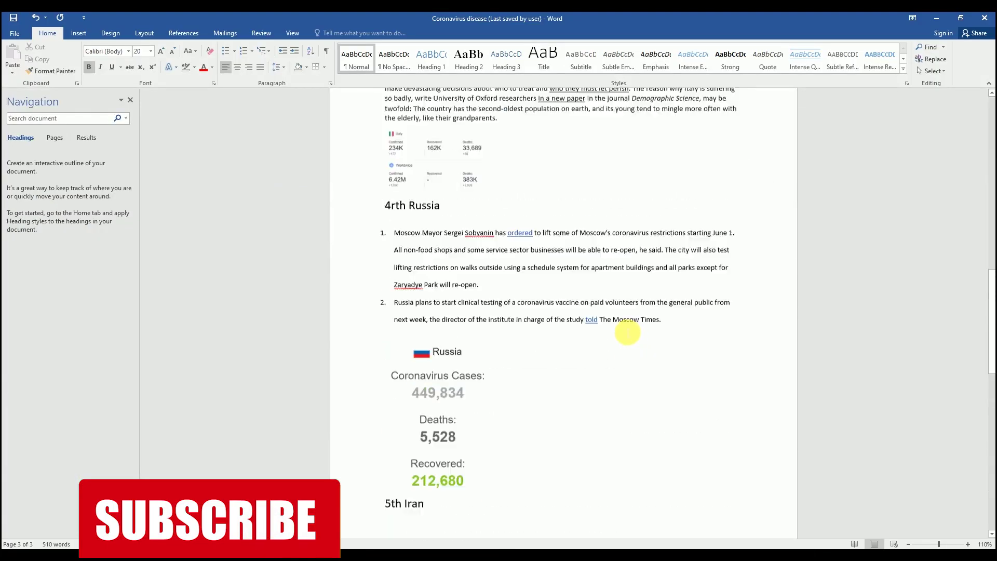
scroll(614, 328, "up", 5)
left_click_drag(562, 161, 381, 171)
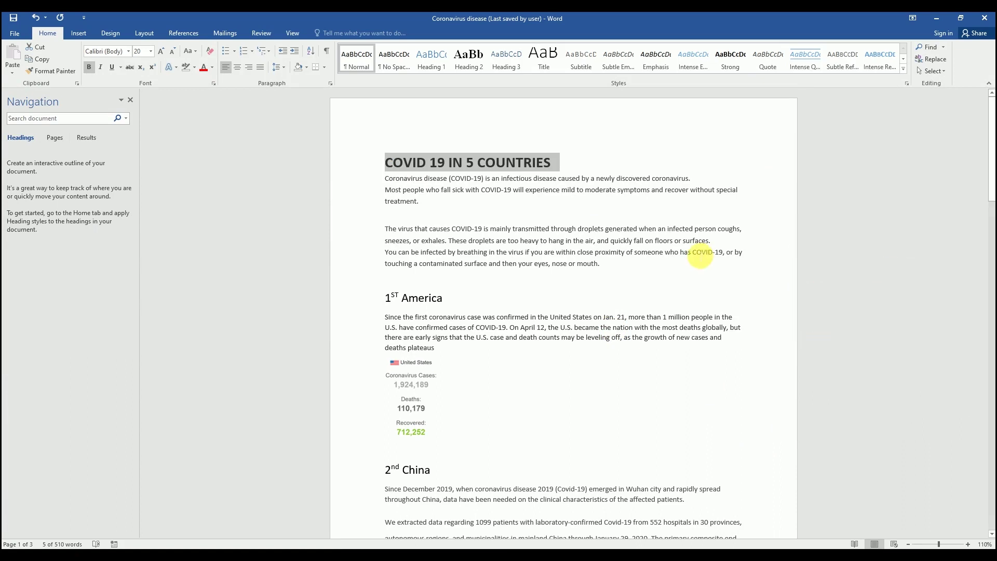
left_click_drag(669, 287, 392, 189)
left_click(752, 202)
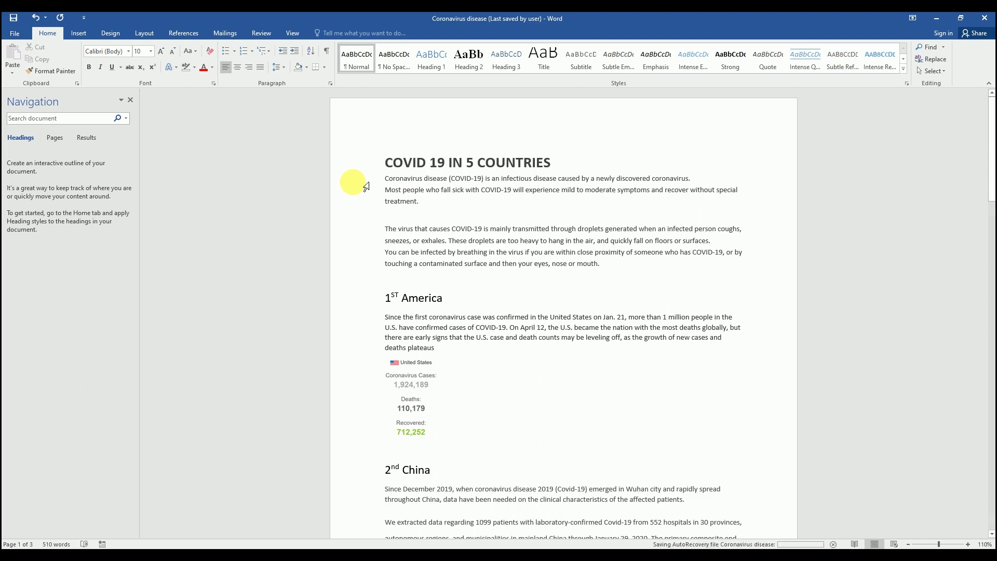
Skim the whole document, examining the text and case figures in each country section.
scroll(366, 187, "down", 12)
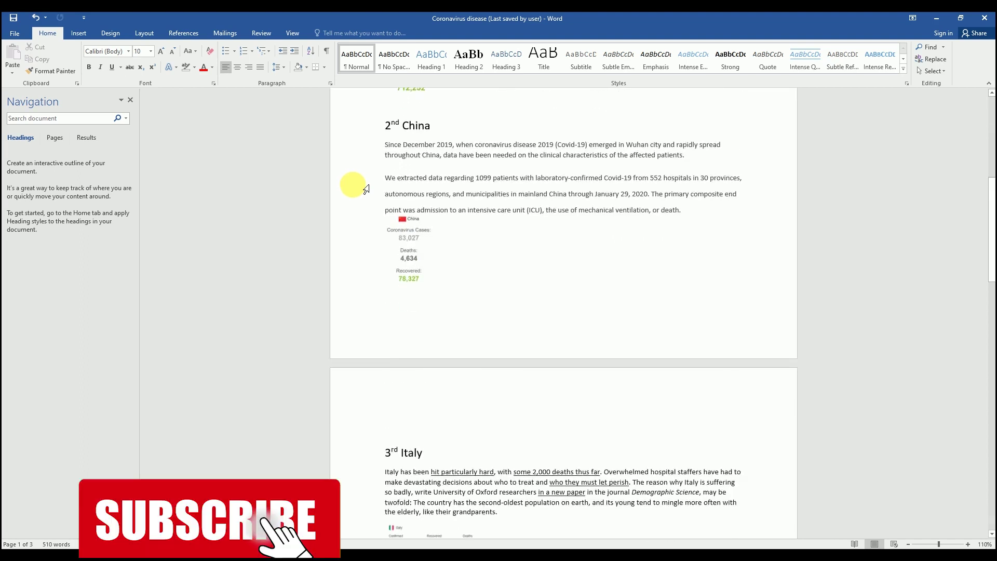
scroll(366, 188, "down", 10)
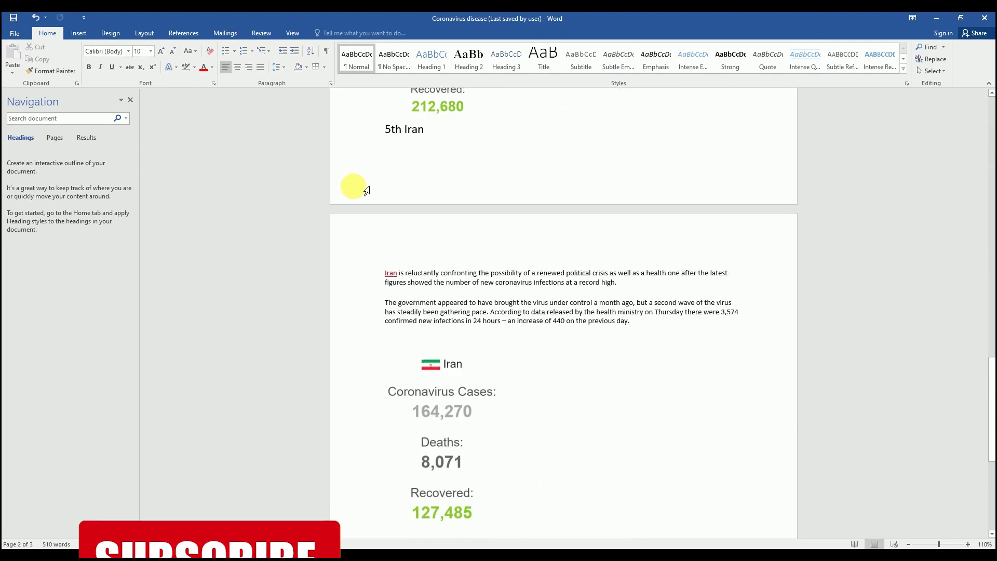
scroll(366, 188, "up", 8)
scroll(366, 190, "up", 5)
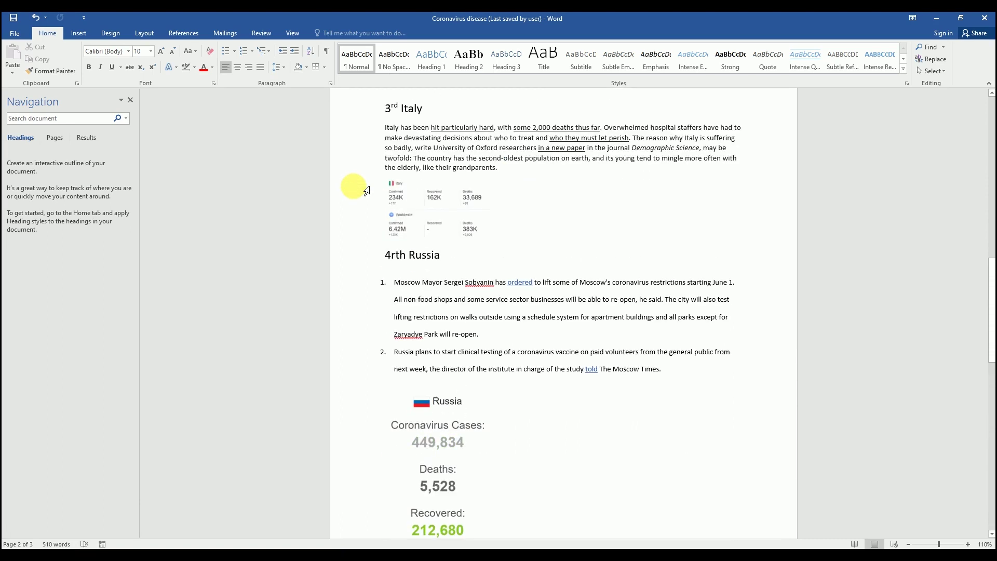
scroll(367, 190, "up", 18)
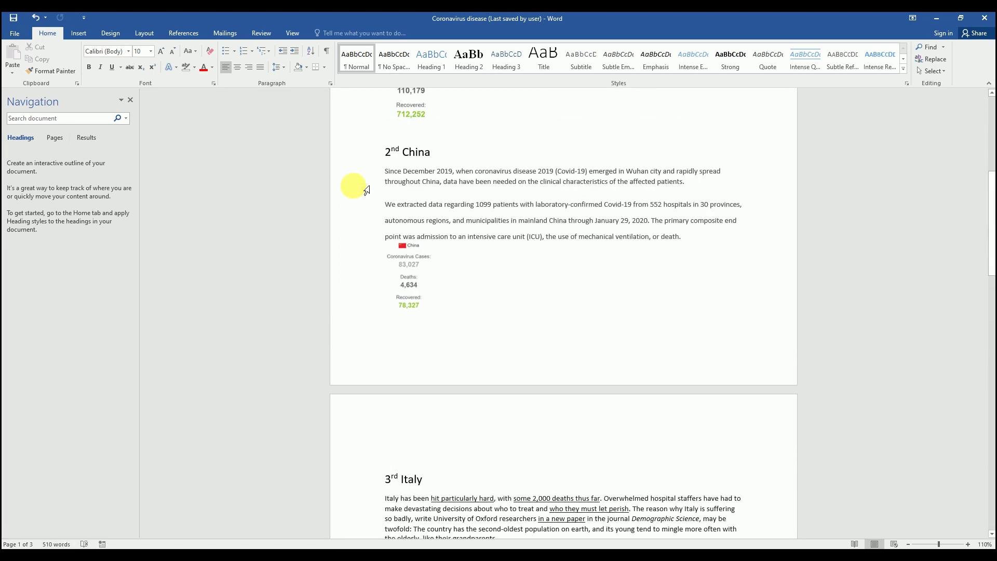
scroll(367, 190, "up", 1)
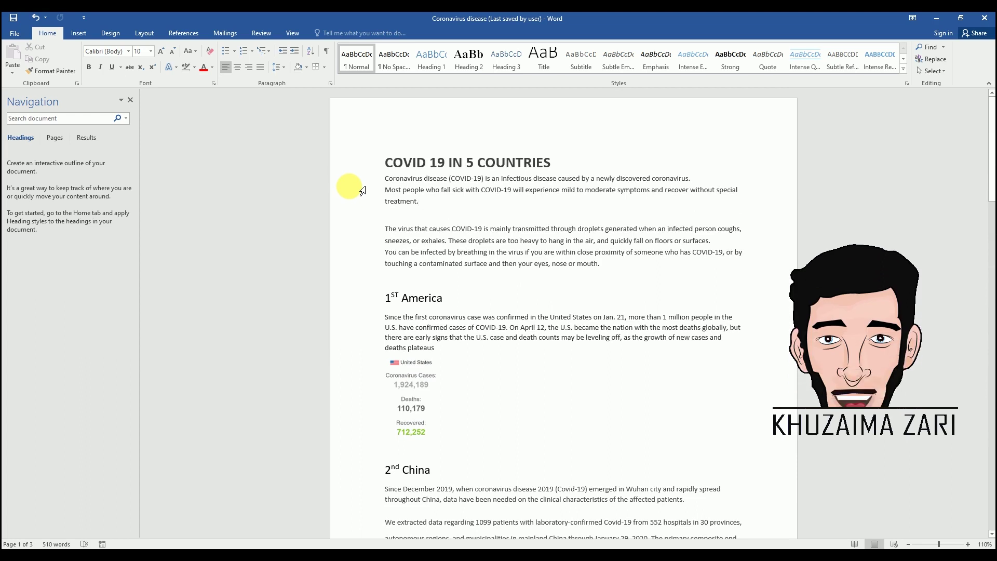
scroll(663, 341, "down", 6)
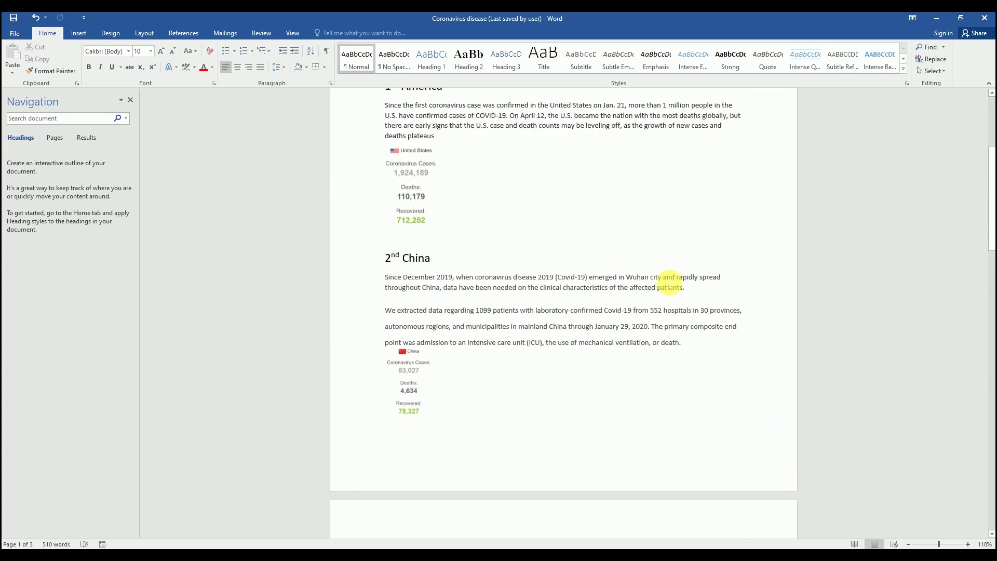
scroll(670, 284, "up", 5)
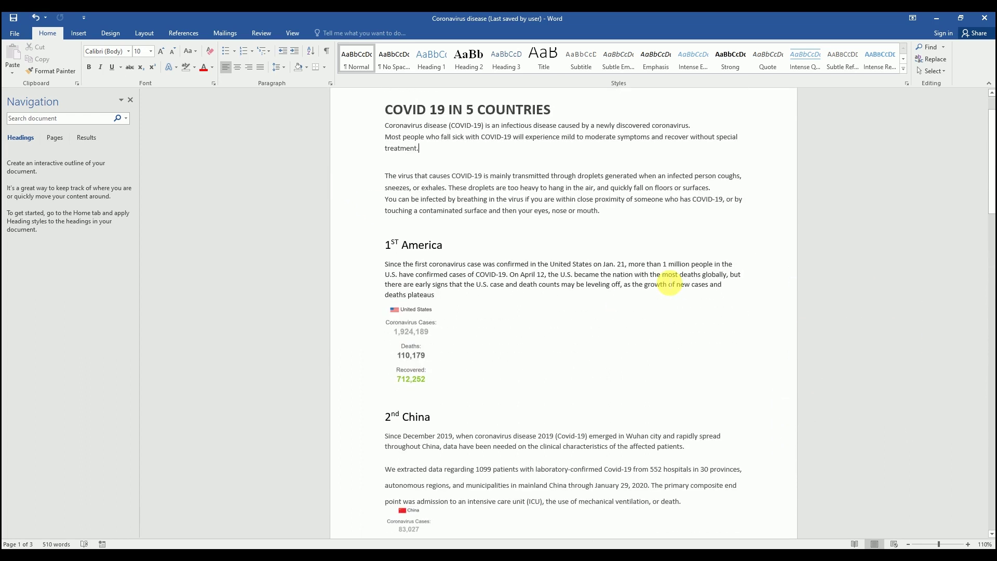
scroll(752, 374, "down", 2)
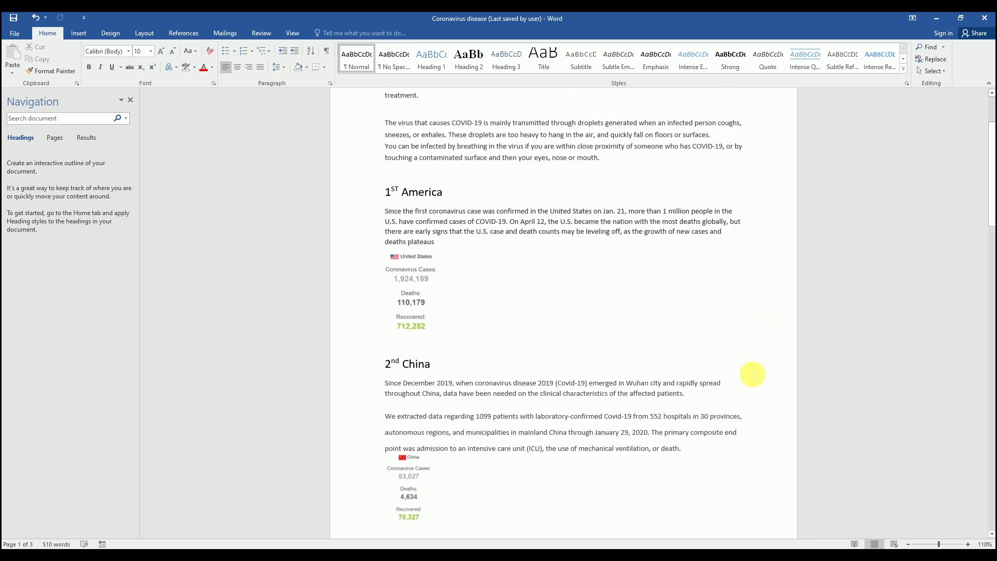
scroll(764, 402, "up", 2)
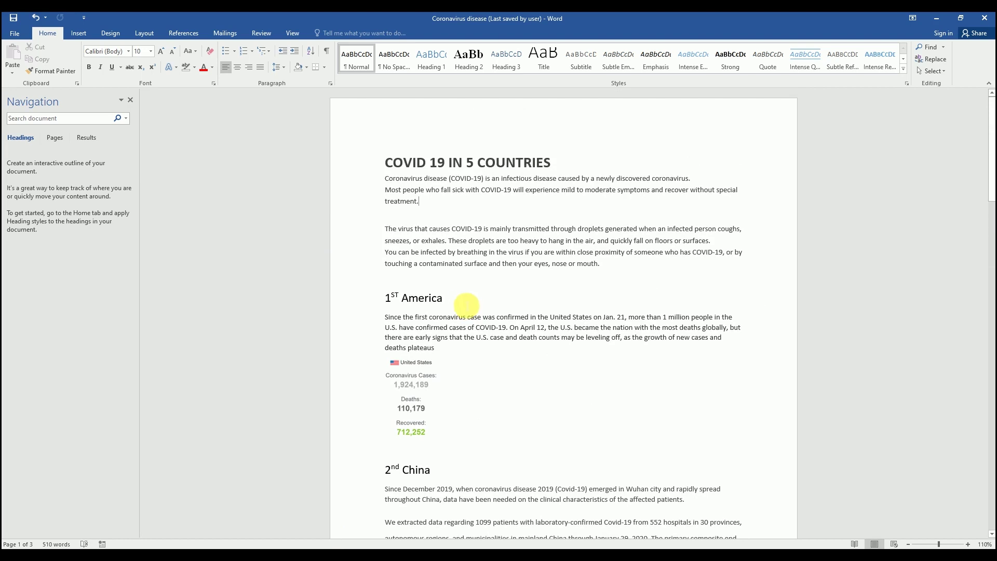
Go through the five country headings in turn: America, China, Italy, Russia and Iran.
left_click_drag(445, 298, 387, 325)
left_click_drag(450, 473, 388, 471)
scroll(450, 447, "down", 12)
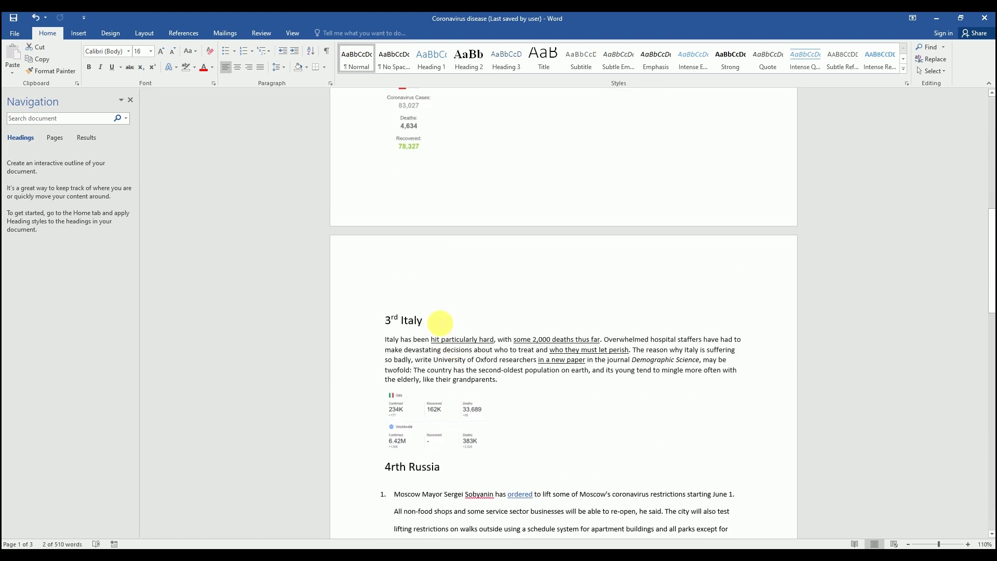
left_click_drag(441, 322, 385, 320)
triple_click(463, 470)
scroll(470, 400, "down", 18)
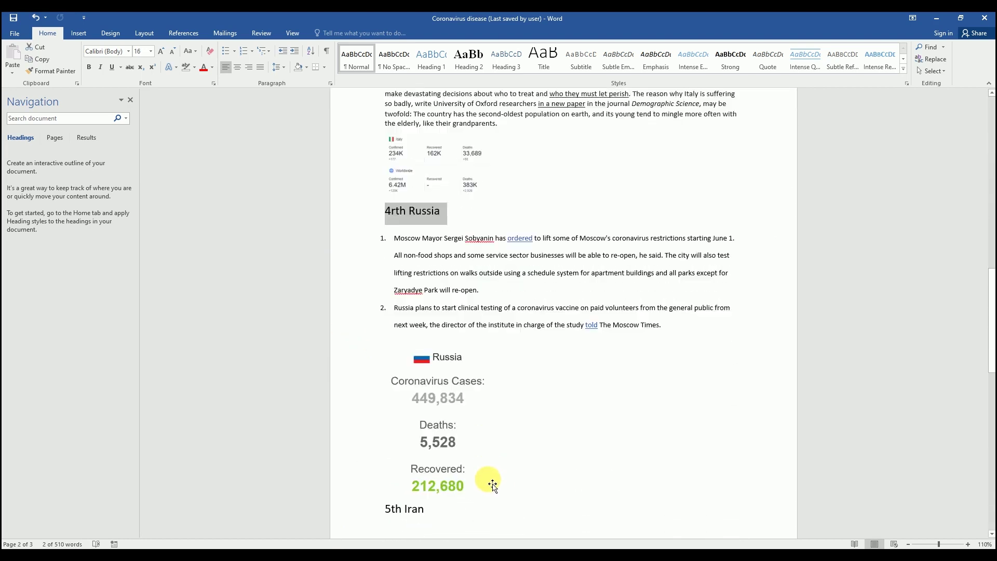
left_click(470, 397)
scroll(581, 437, "up", 3)
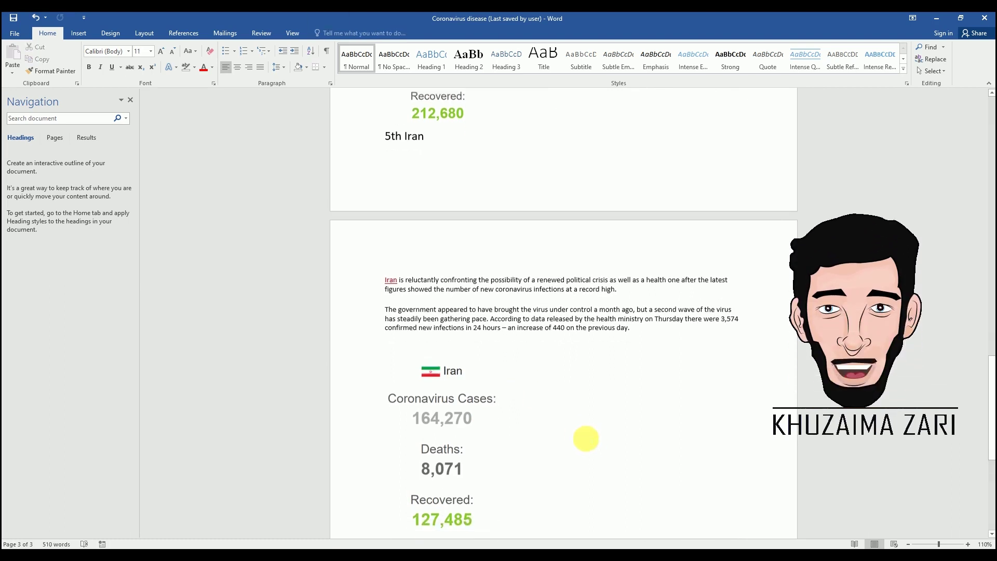
triple_click(426, 265)
scroll(694, 496, "up", 10)
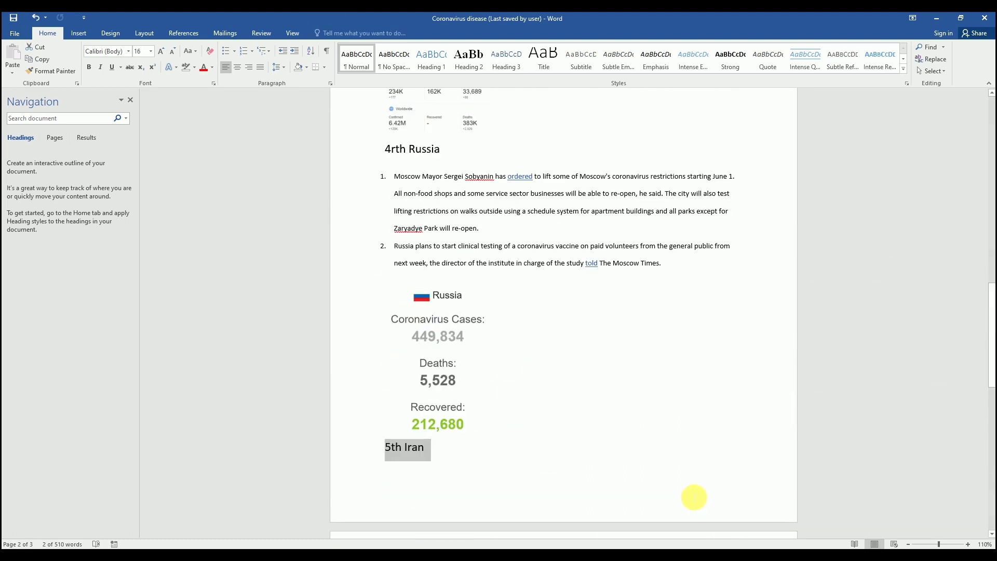
scroll(694, 497, "up", 20)
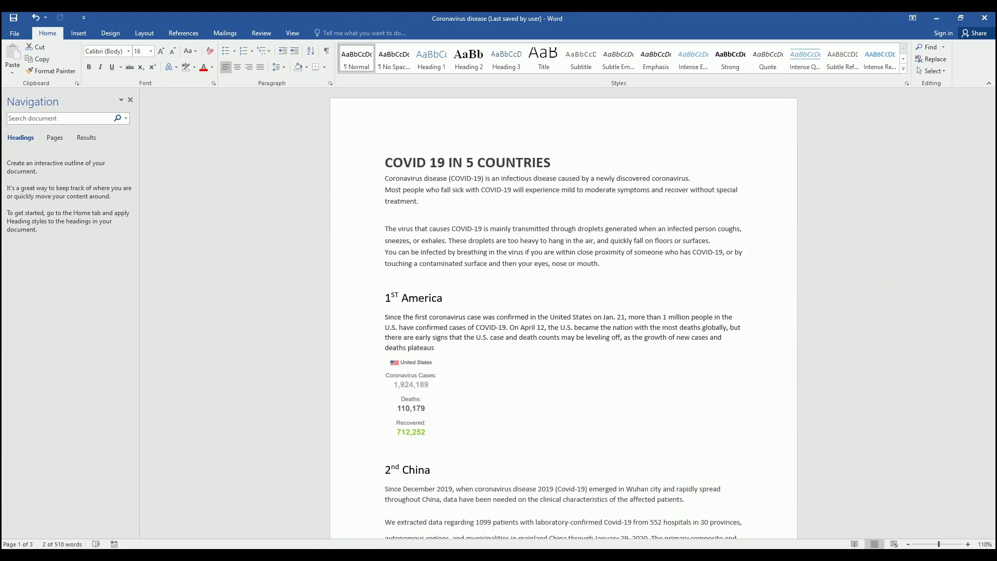
Switch to File Explorer and open the Youtube Work folder on New Volume (G:).
key("alt+Tab")
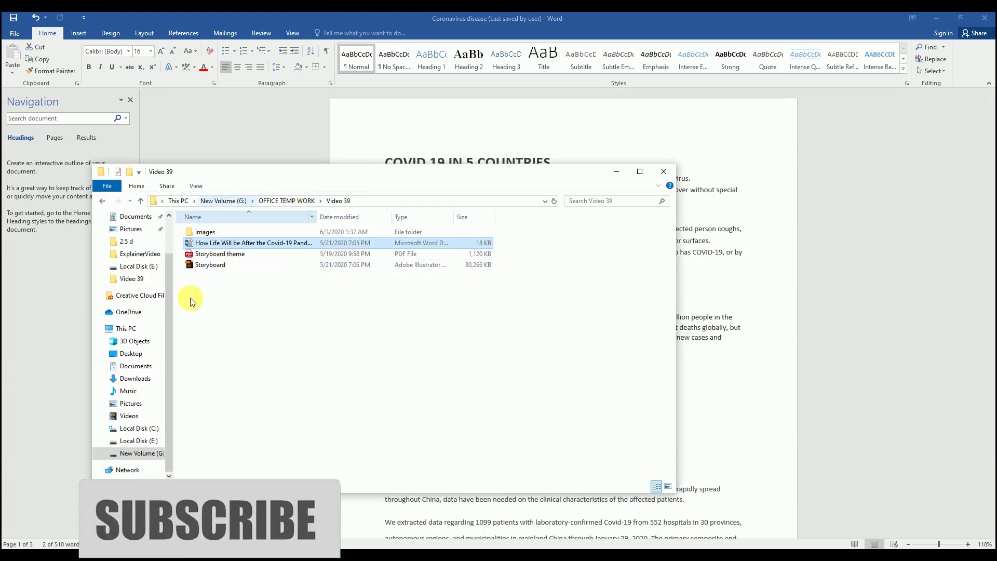
scroll(156, 356, "up", 1)
left_click(223, 200)
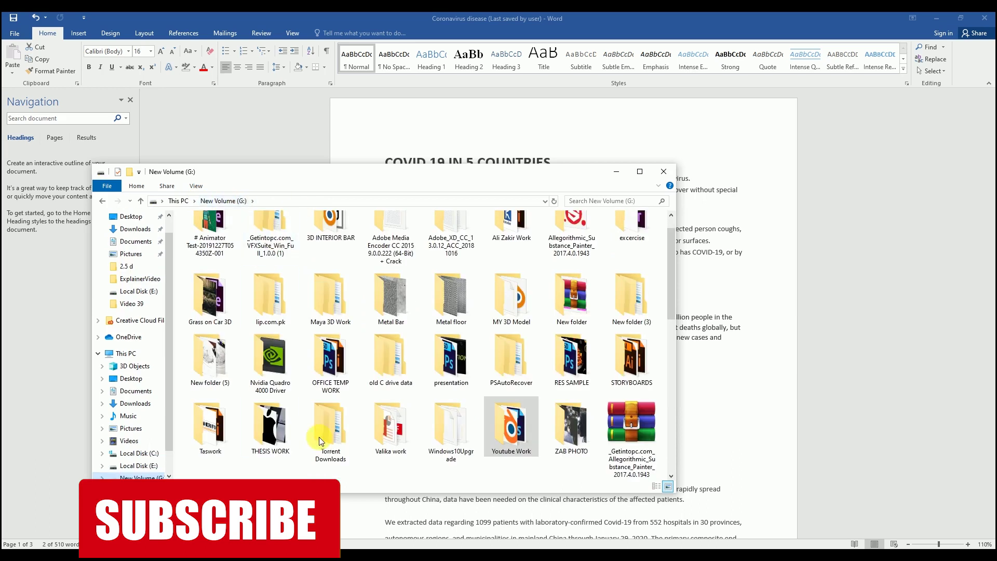
double_click(493, 423)
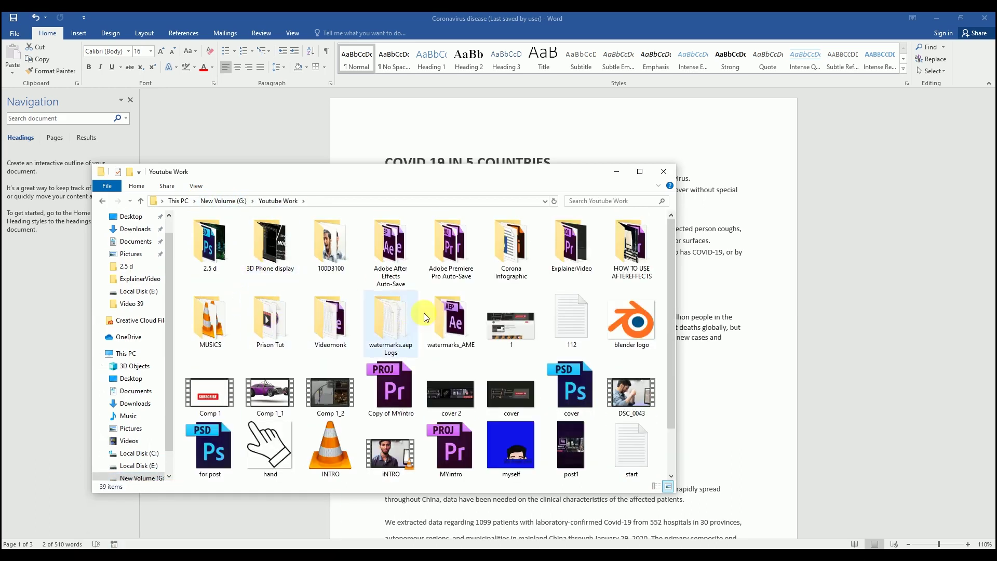
Open File.ai from the Corona Infographic folder in Illustrator.
double_click(509, 247)
double_click(195, 248)
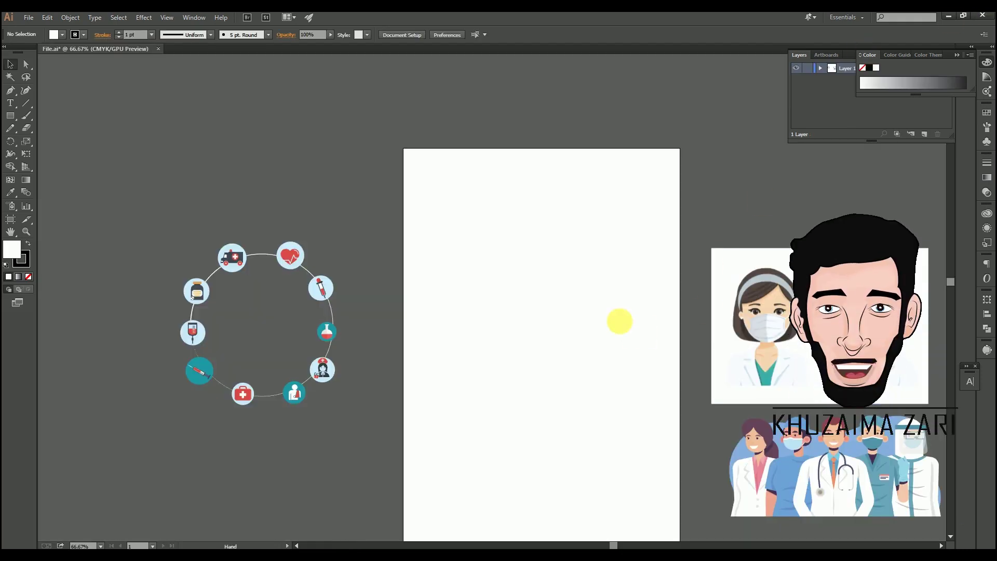
left_click_drag(619, 321, 556, 253)
Reposition the group of five doctors and the picture of two masked doctors beside the artboard, leaving a gap between them.
left_click(748, 416)
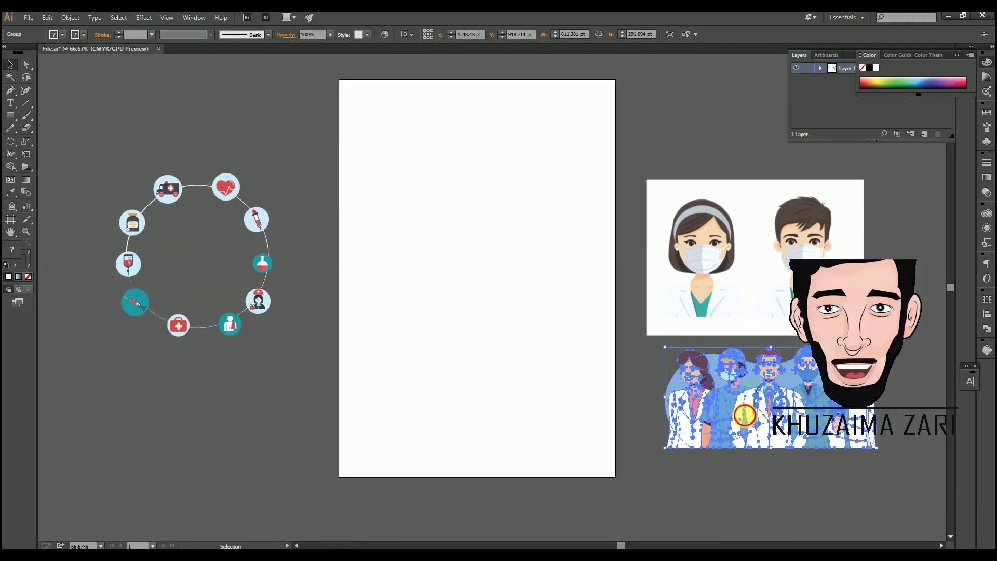
left_click_drag(748, 416, 753, 454)
left_click(772, 408)
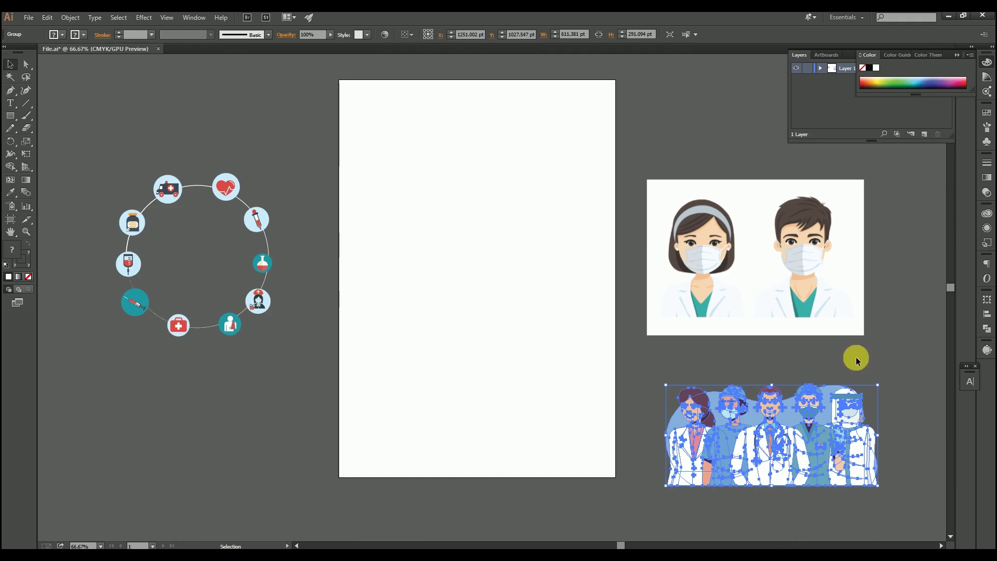
left_click_drag(729, 408, 738, 406)
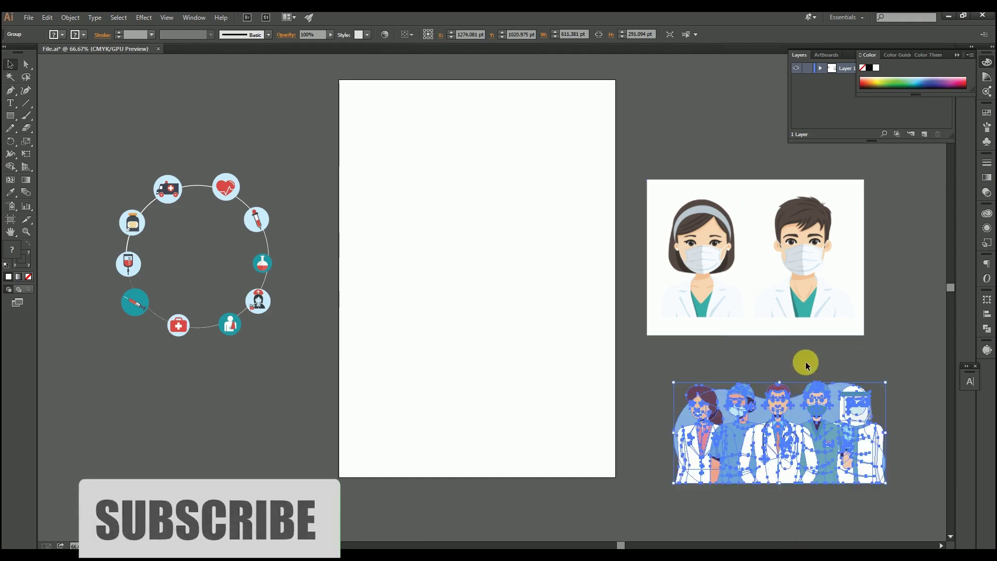
left_click_drag(748, 259, 764, 255)
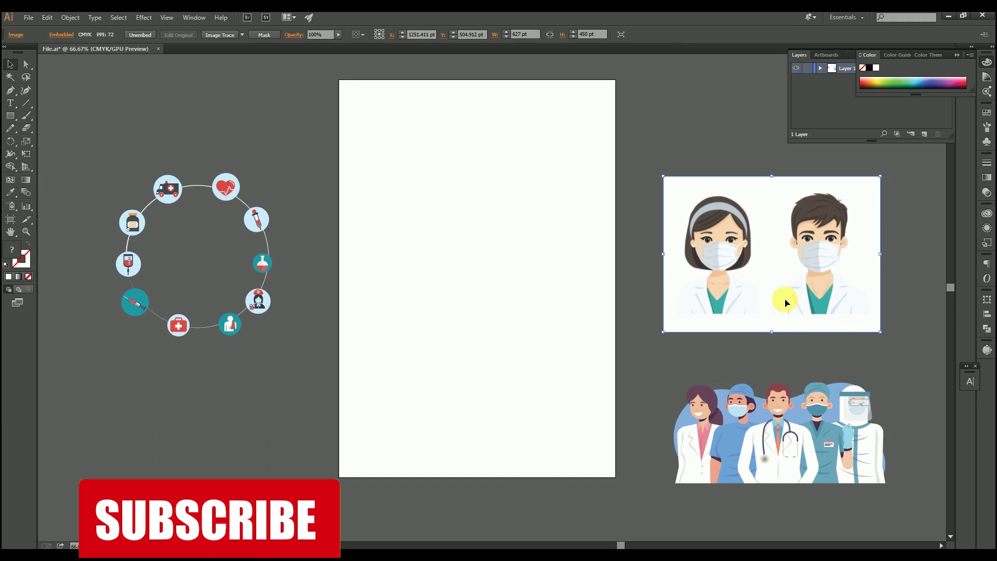
Glance at the infographic image results in the browser and inspect the ring of medical icons beside the artboard.
left_click(311, 554)
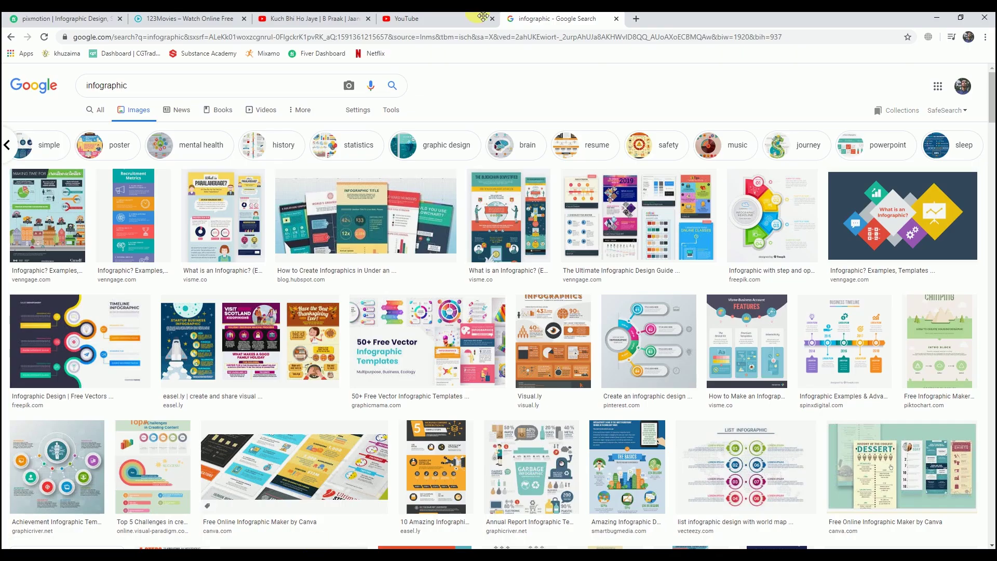
left_click(941, 19)
left_click(234, 326)
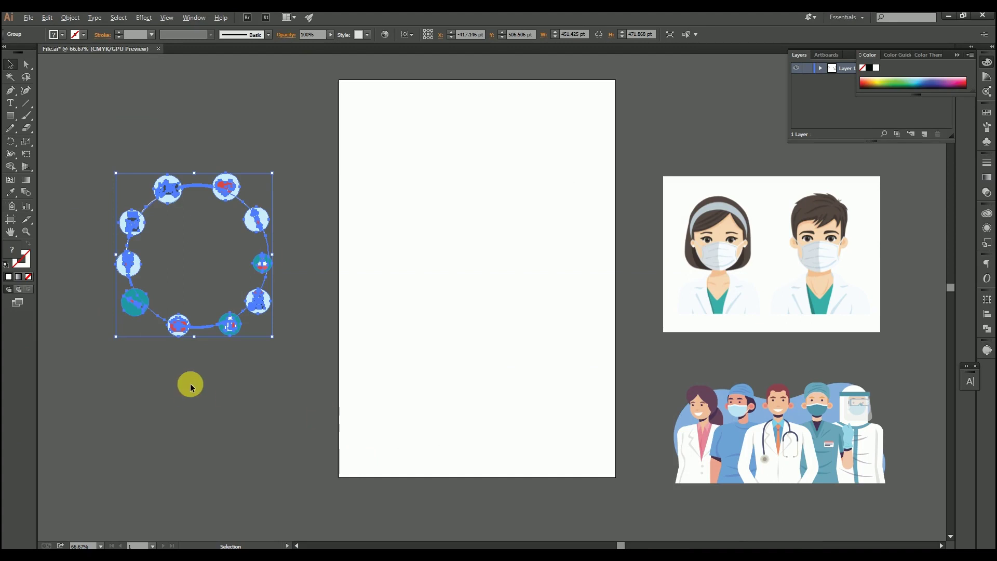
scroll(190, 383, "up", 3)
left_click_drag(285, 205, 373, 381)
scroll(372, 332, "down", 1)
left_click_drag(474, 302, 470, 347)
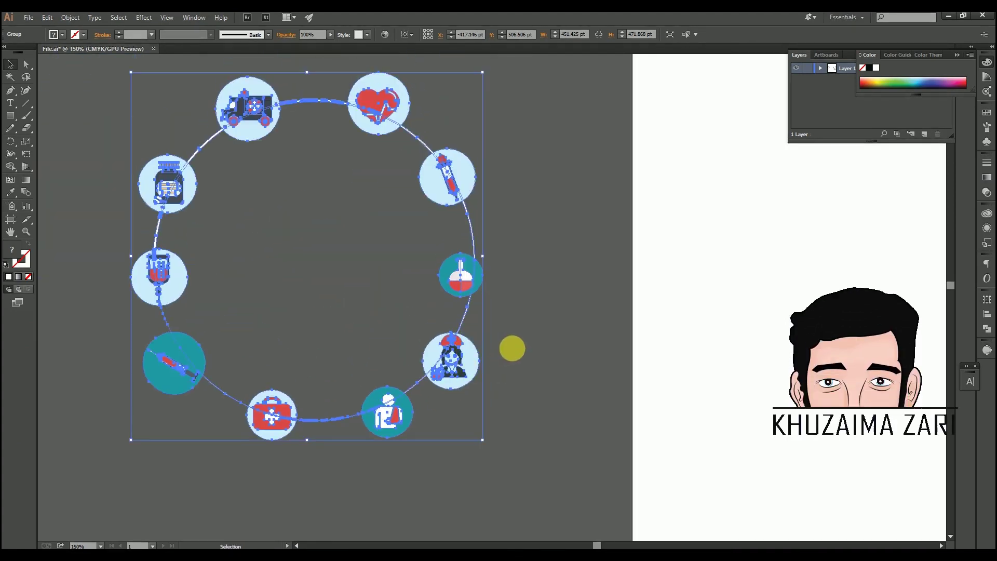
scroll(507, 236, "down", 2)
left_click(565, 297)
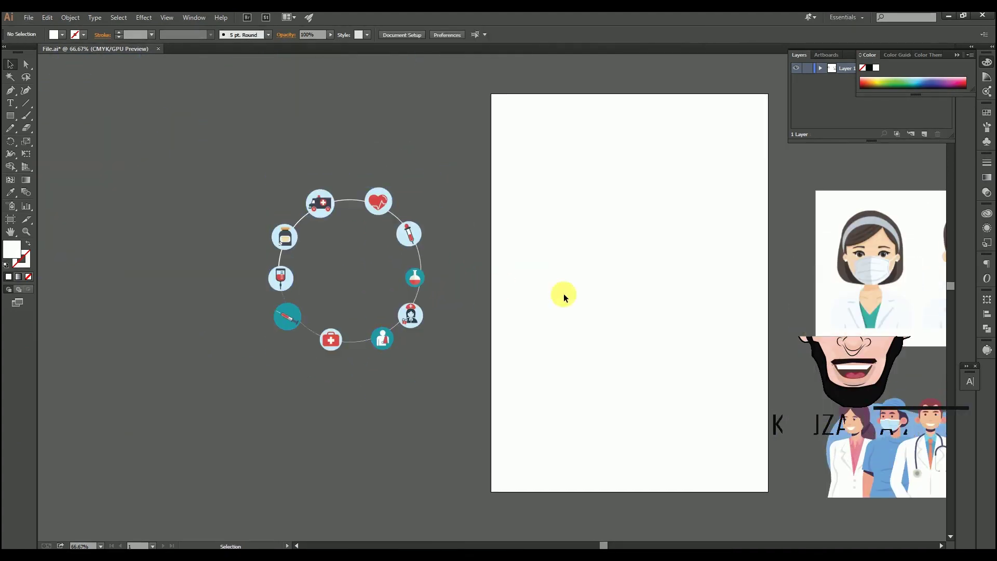
scroll(565, 297, "right", 3)
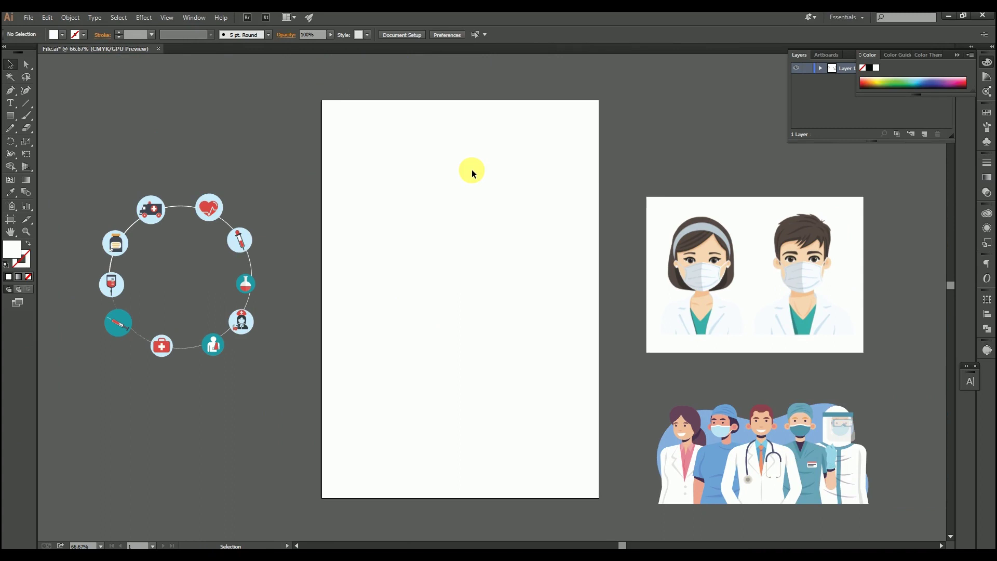
Set the artboard's height to 1200 pt.
left_click(9, 222)
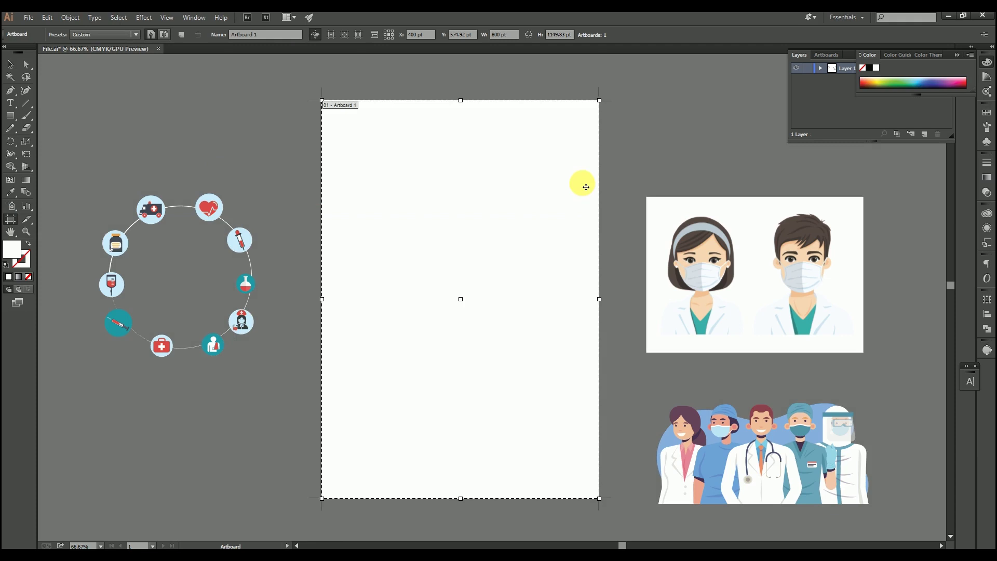
left_click(503, 34)
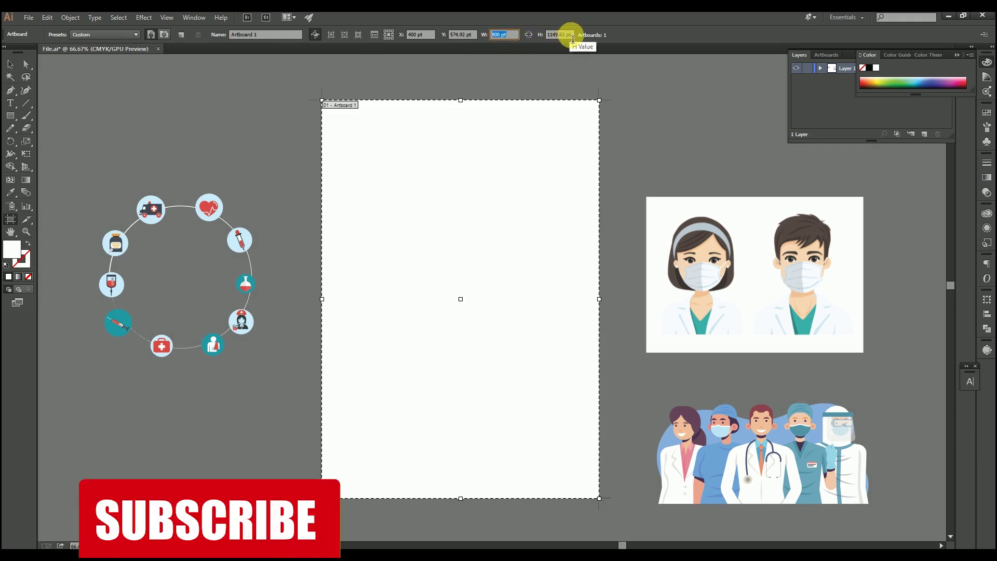
left_click(575, 37)
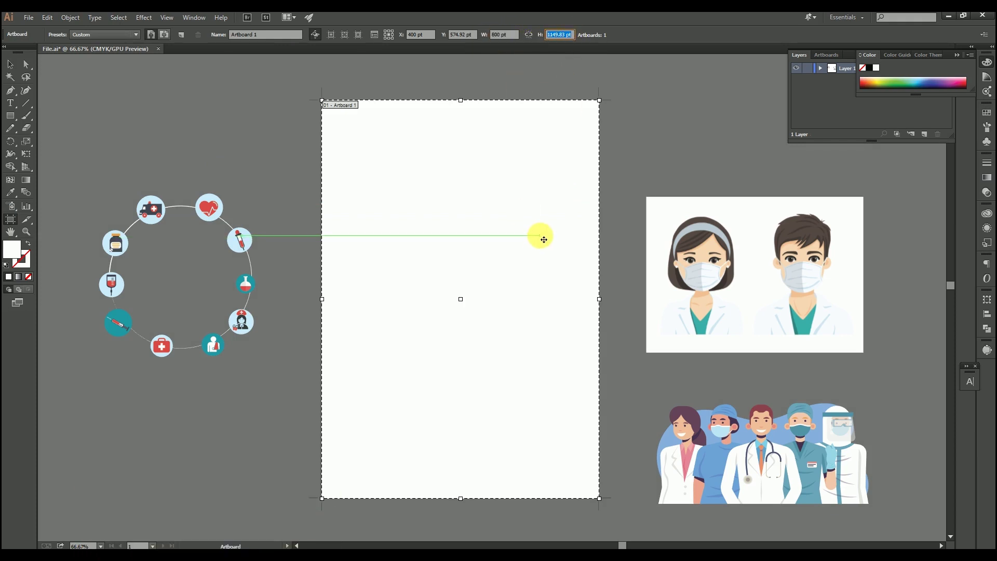
key("Return")
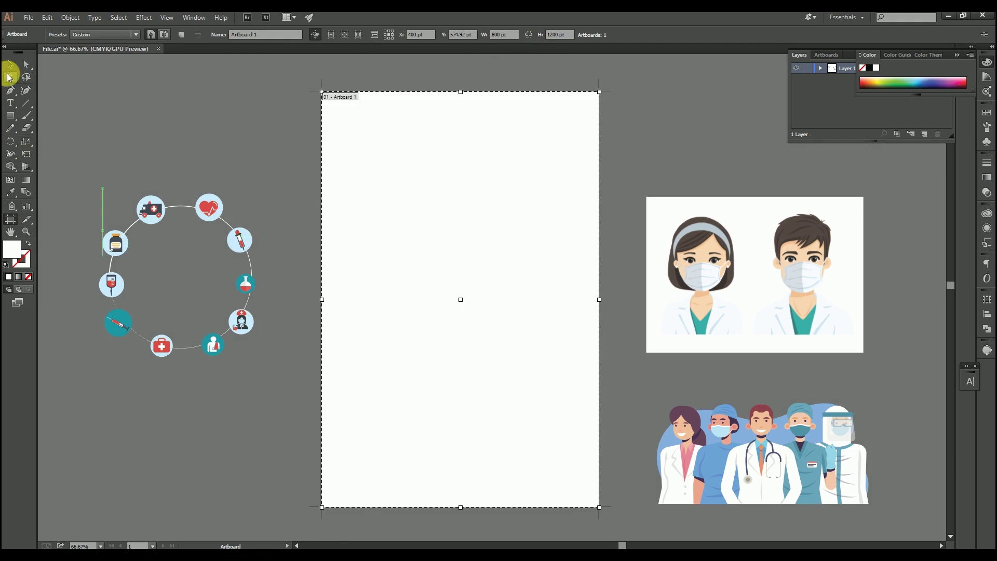
left_click(10, 64)
scroll(529, 154, "up", 2)
scroll(564, 282, "down", 2)
left_click_drag(562, 356, 569, 237)
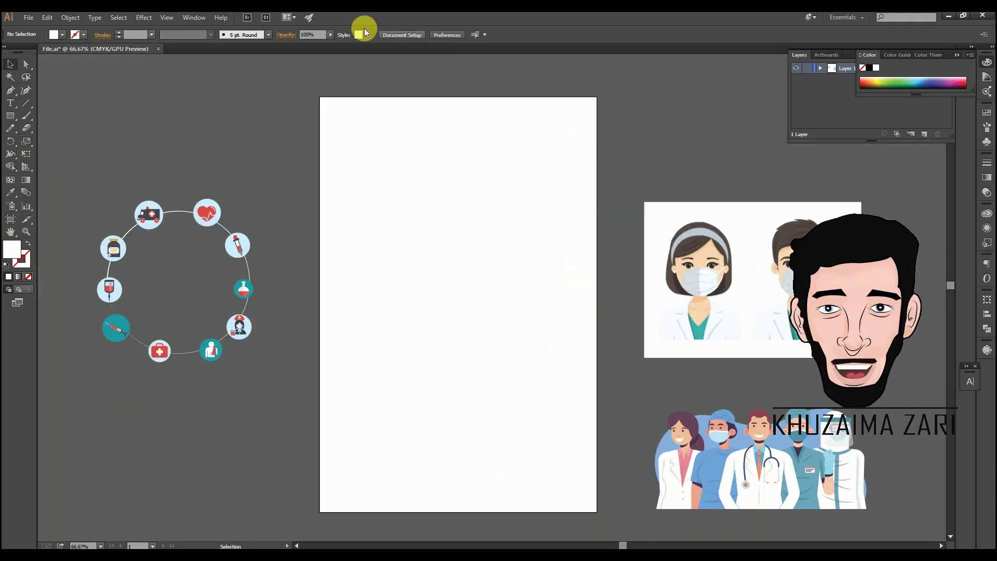
Open the PANTONE+ CMYK Uncoated color book, enlarge its swatch window and move it beside the artboard.
left_click(189, 21)
mouse_move(329, 501)
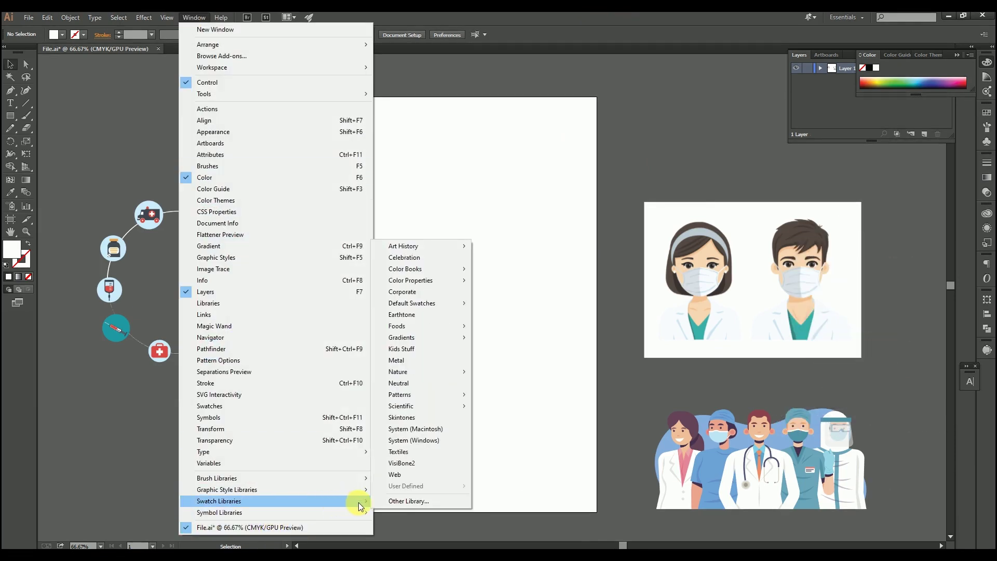
mouse_move(457, 268)
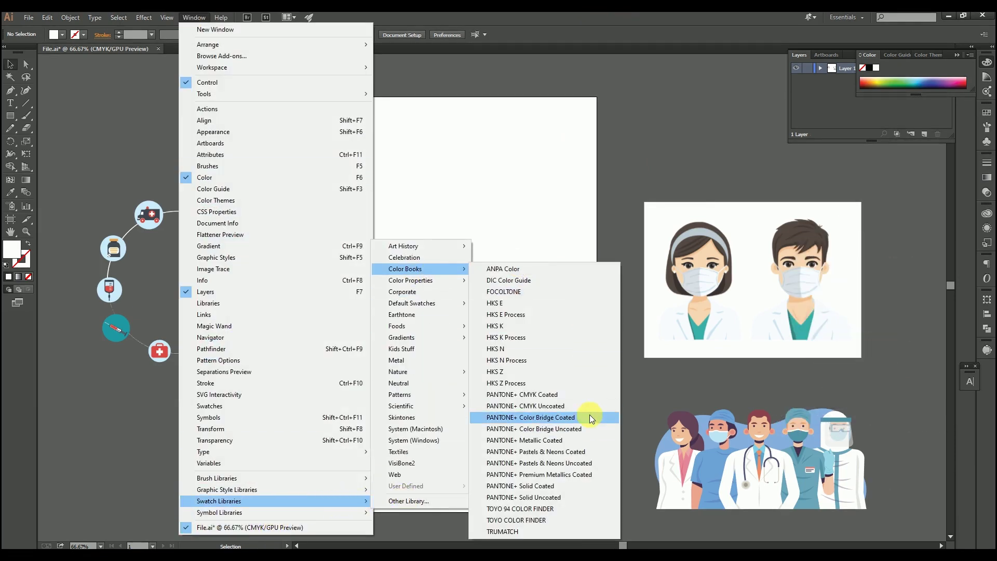
left_click(560, 406)
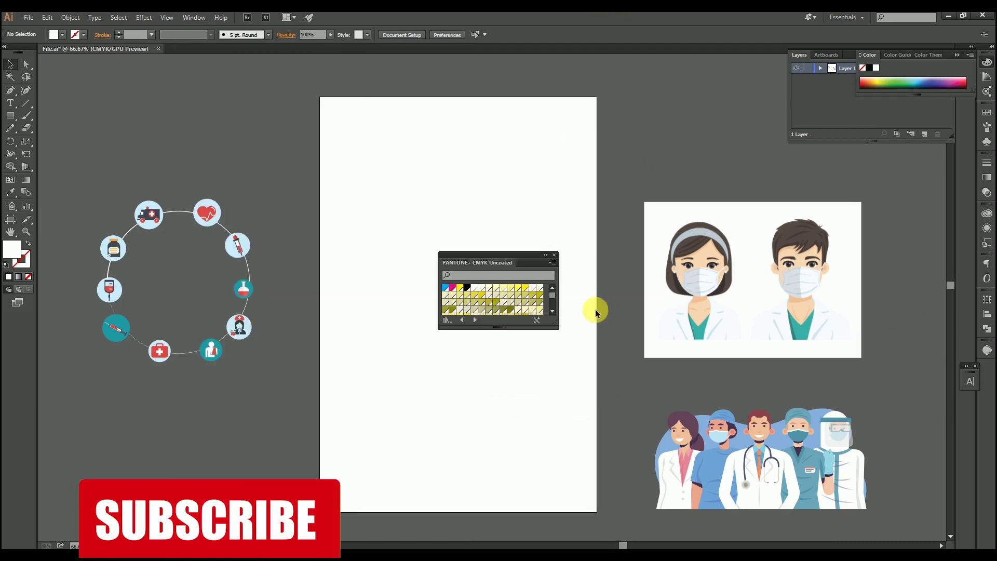
left_click_drag(559, 330, 763, 500)
left_click_drag(638, 258, 727, 50)
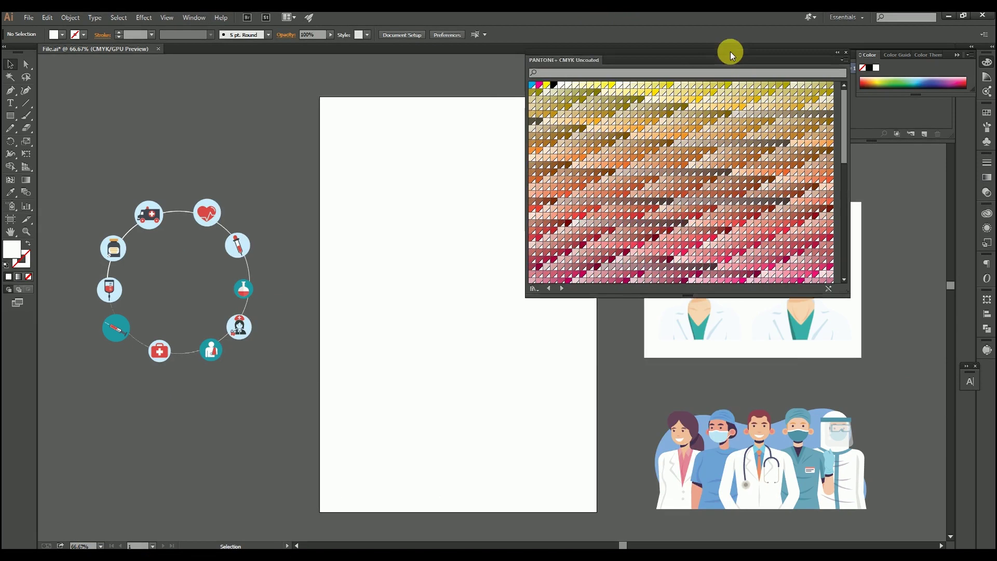
scroll(675, 220, "down", 15)
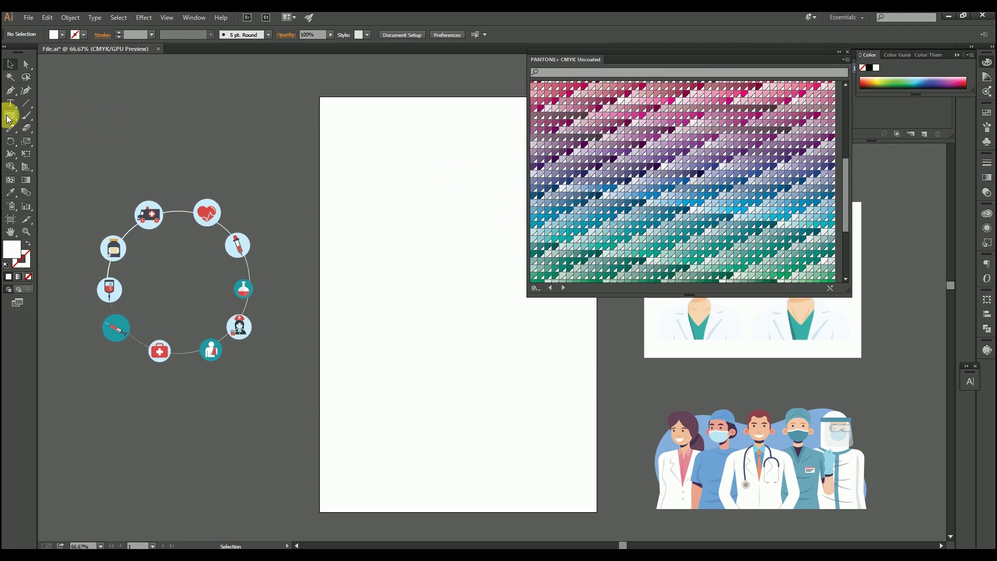
Make a row of three equal white rectangles, each about 97 by 73 pt, above the ring of medical icons.
left_click(9, 116)
mouse_move(145, 115)
left_mouse_down()
mouse_move(189, 149)
mouse_move(171, 145)
mouse_move(223, 128)
mouse_move(212, 131)
mouse_move(254, 133)
left_mouse_up()
key("v")
left_click(260, 149)
Fill the first rectangle in the row with a pinkish magenta Pantone swatch and move it below the other two.
left_click(161, 127)
scroll(576, 177, "down", 5)
scroll(577, 179, "up", 7)
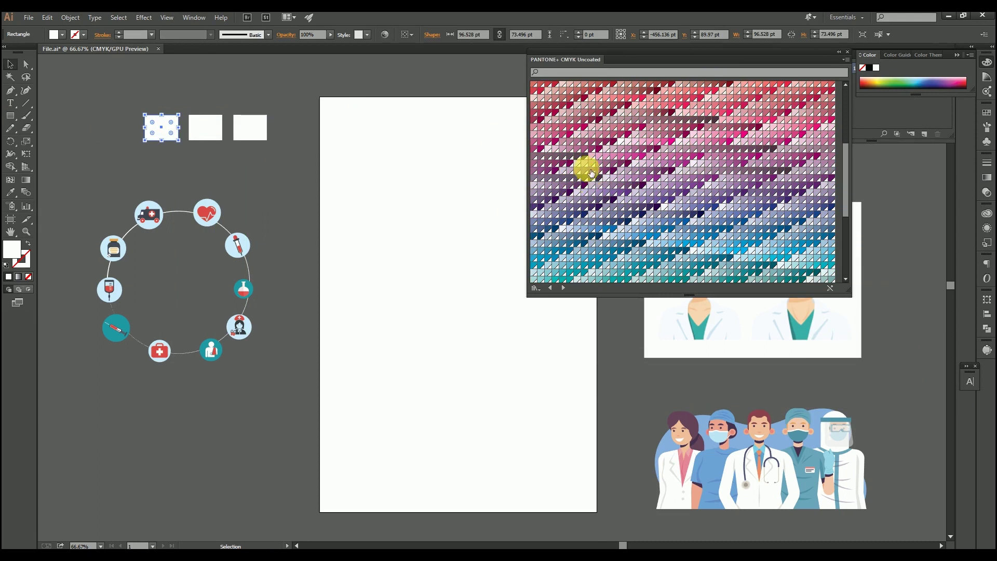
left_click(558, 147)
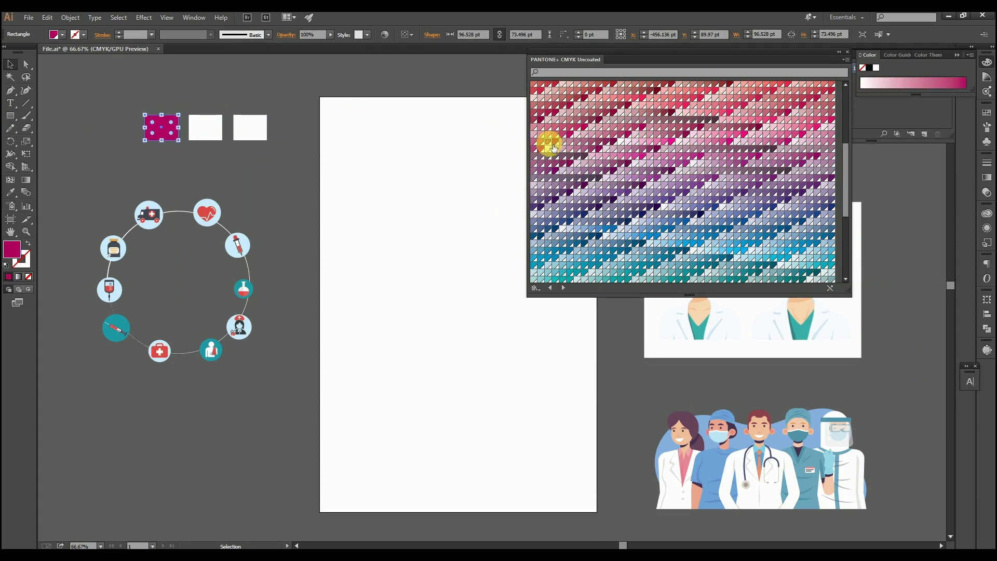
left_click(549, 143)
left_click(306, 120)
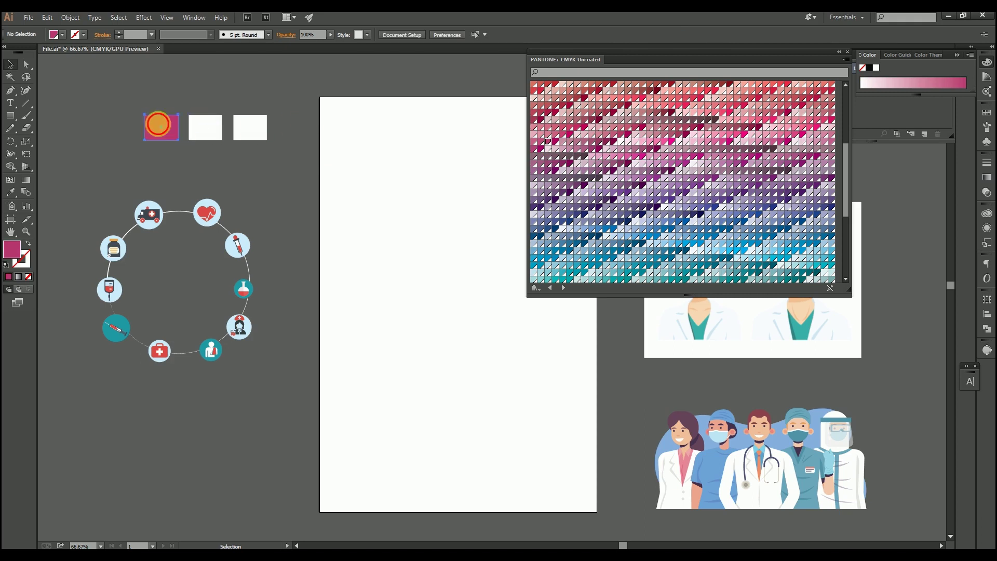
left_click_drag(158, 125, 226, 161)
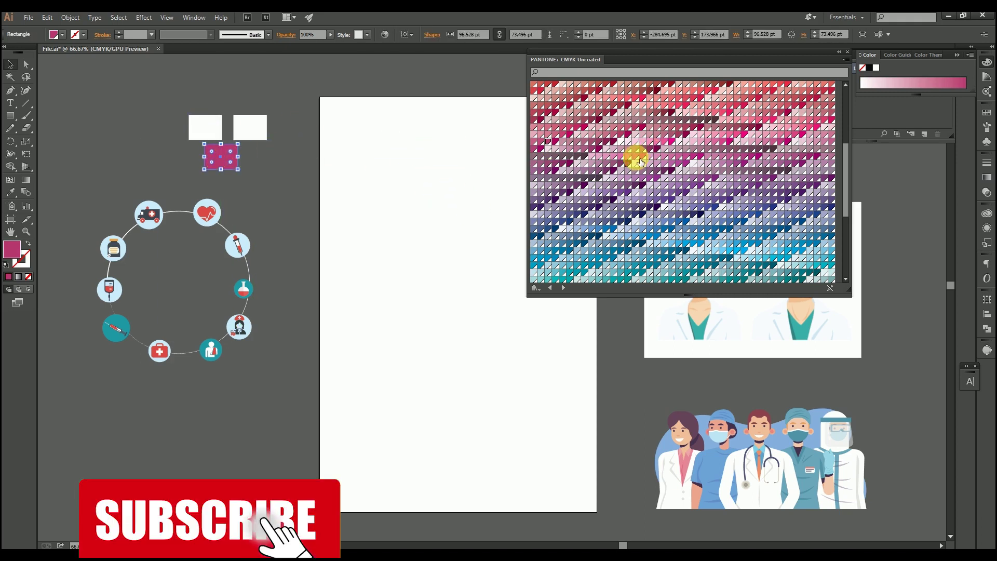
Try purple, crimson and magenta swatches on the lower rectangle and centre it beneath the two white ones.
left_click(643, 156)
left_click(688, 164)
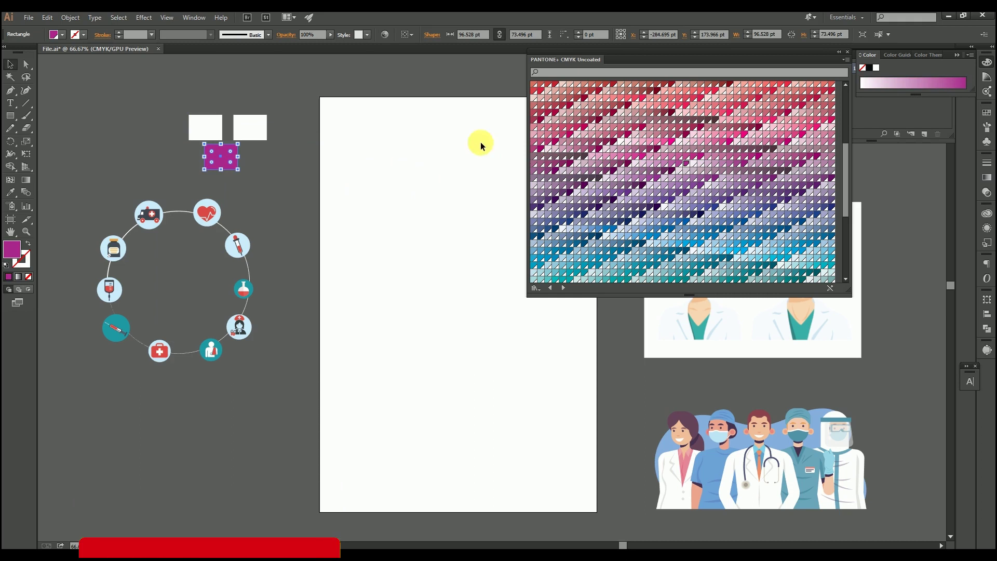
left_click(553, 116)
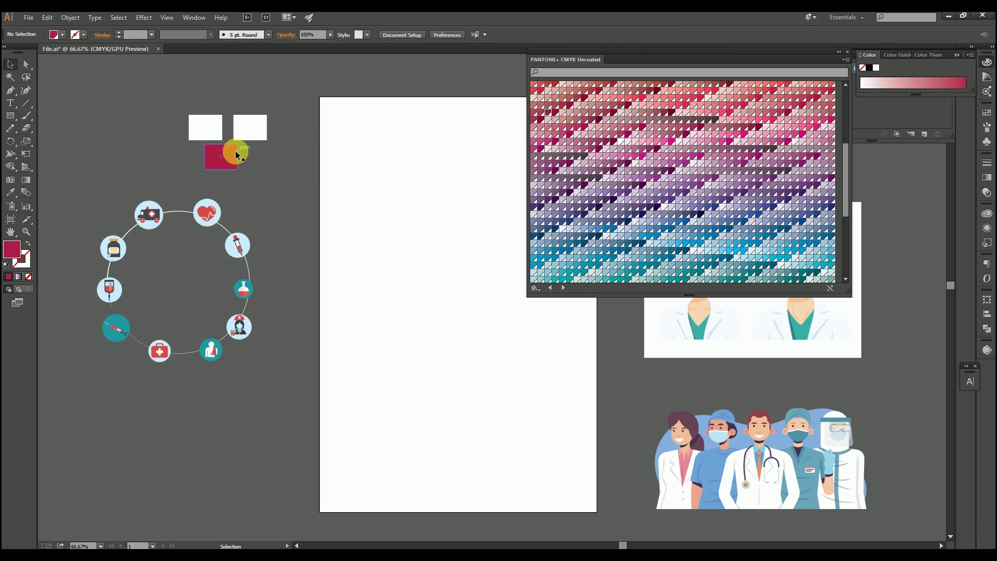
mouse_move(219, 155)
left_mouse_down()
mouse_move(357, 168)
mouse_move(221, 161)
left_mouse_up()
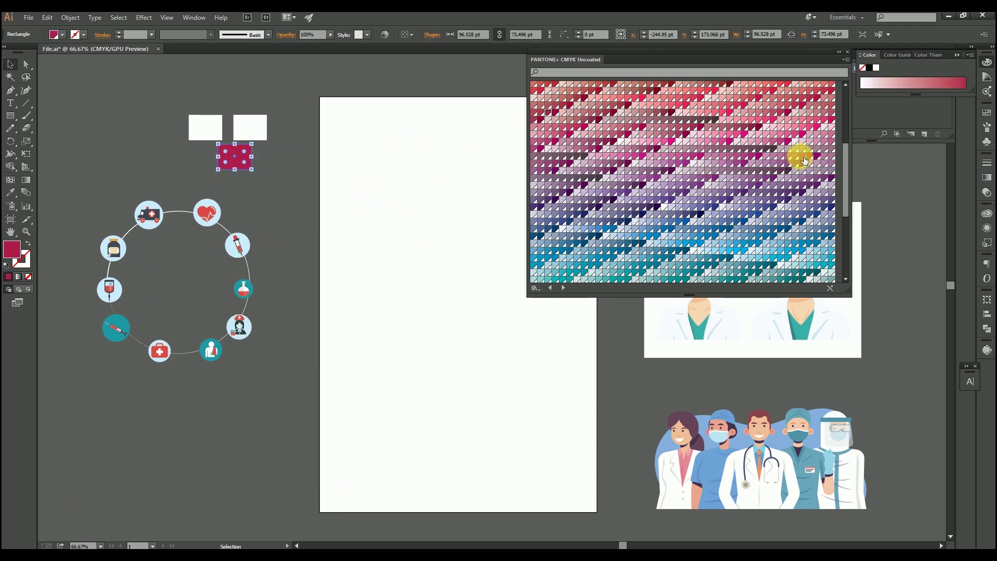
left_click(789, 143)
Move the three rectangles onto the artboard and fill the lower one with a dark crimson Pantone swatch.
left_click_drag(183, 107, 413, 201)
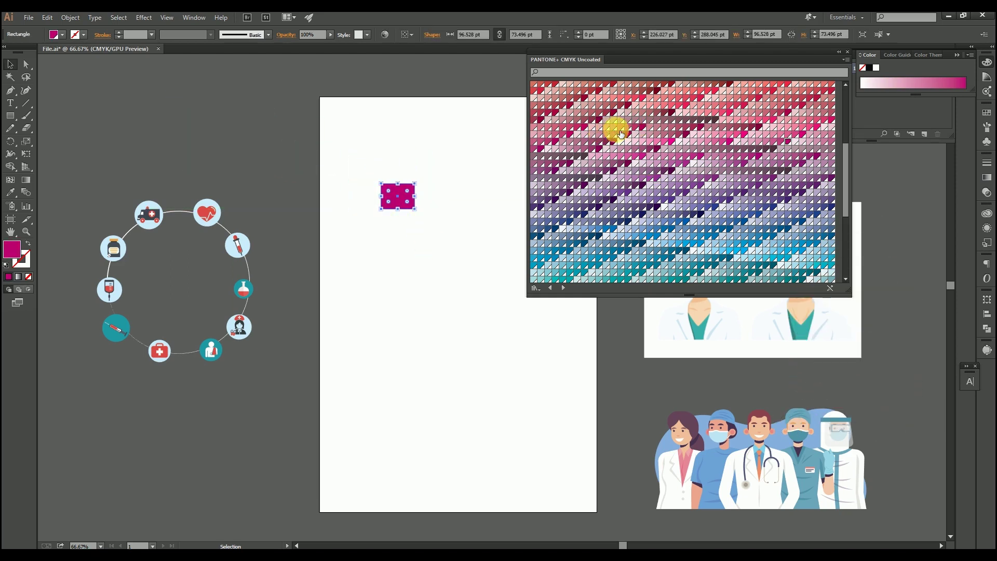
left_click(569, 105)
left_click(575, 103)
left_click(555, 111)
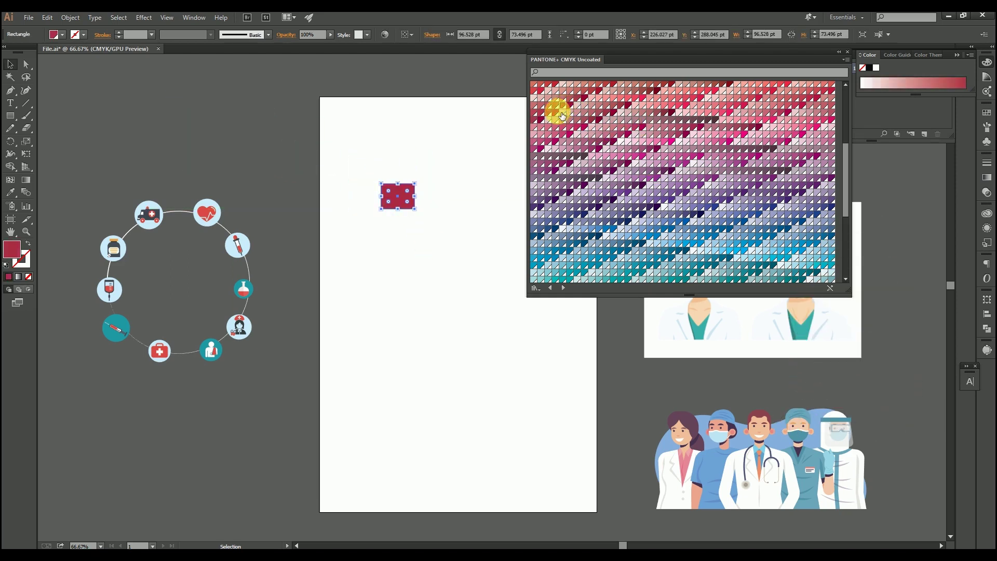
left_click(562, 104)
left_click(483, 172)
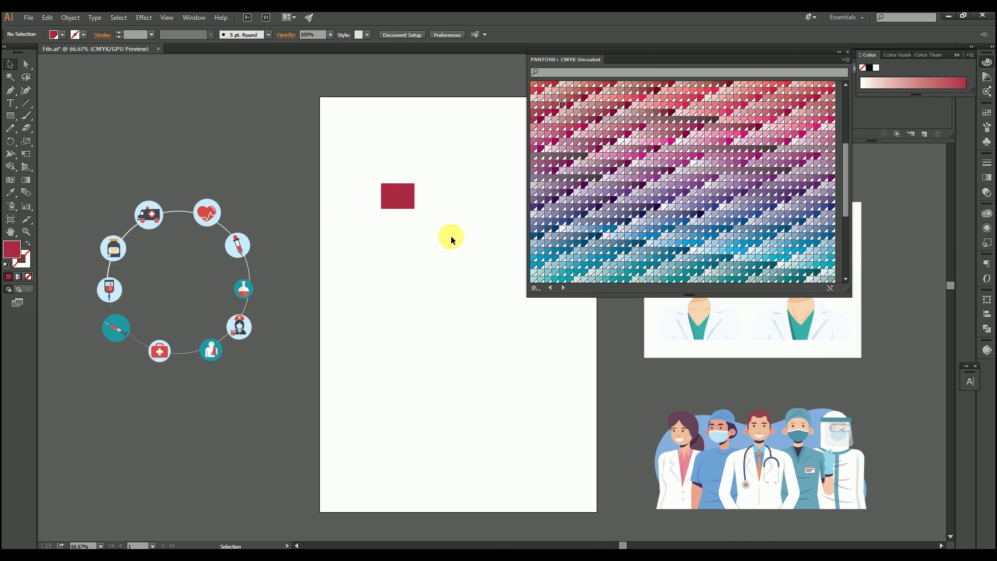
Try a pale pink swatch on the upper-left rectangle and settle on a light grey fill.
left_click(803, 112)
scroll(698, 202, "down", 5)
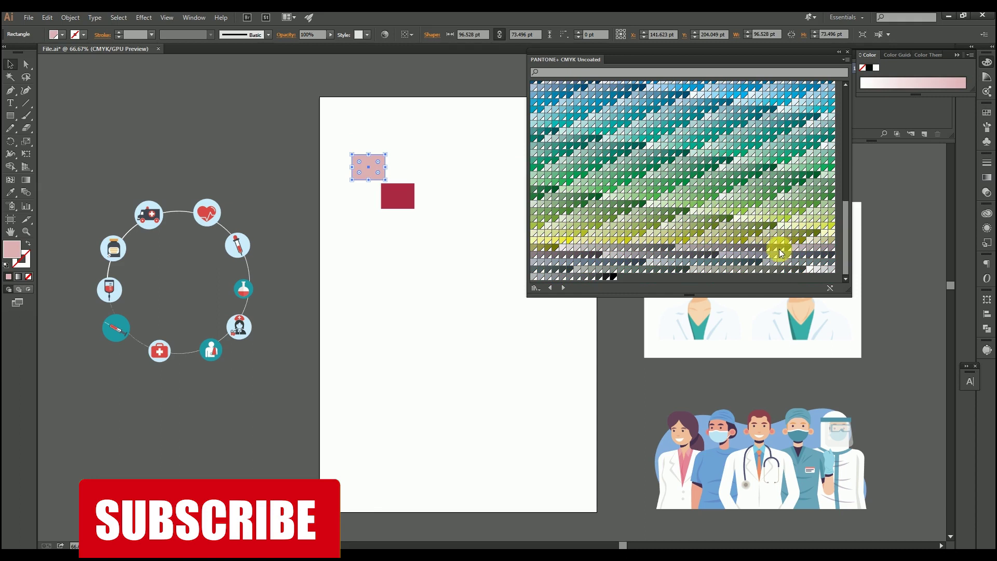
left_click(817, 269)
left_click(457, 256)
Try a blue-grey swatch on the remaining white rectangle and change its fill to teal.
left_click(403, 177)
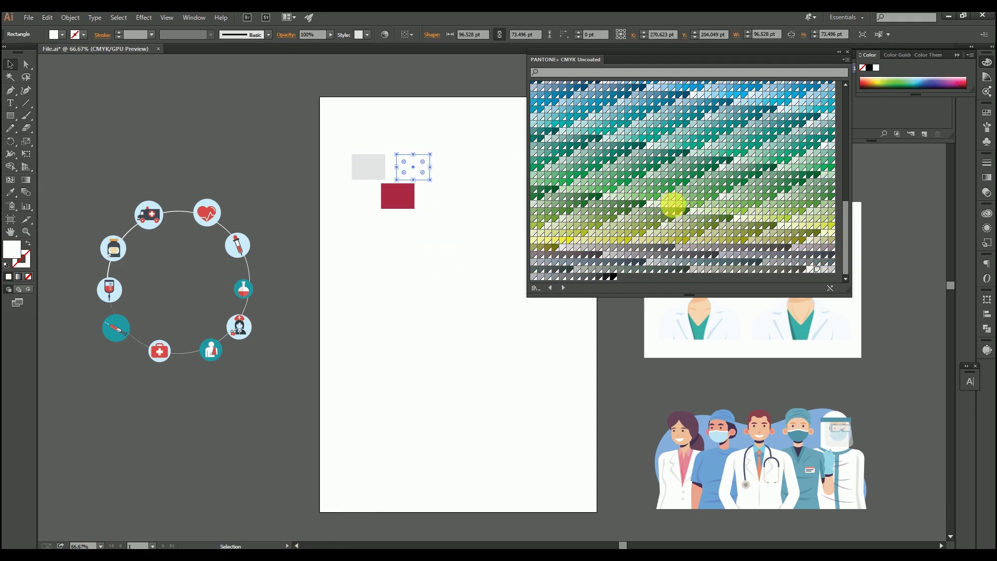
left_click(673, 262)
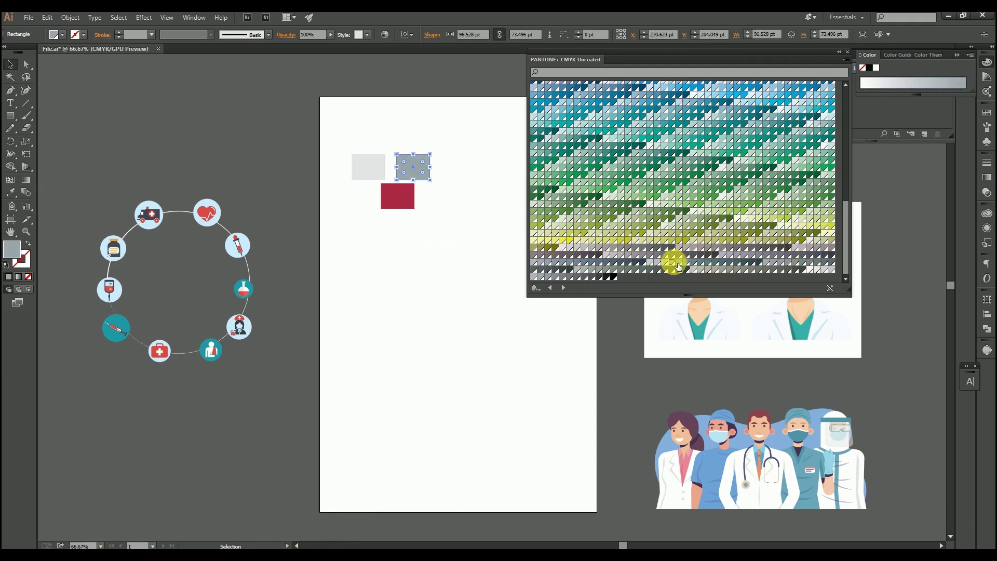
scroll(673, 262, "up", 10)
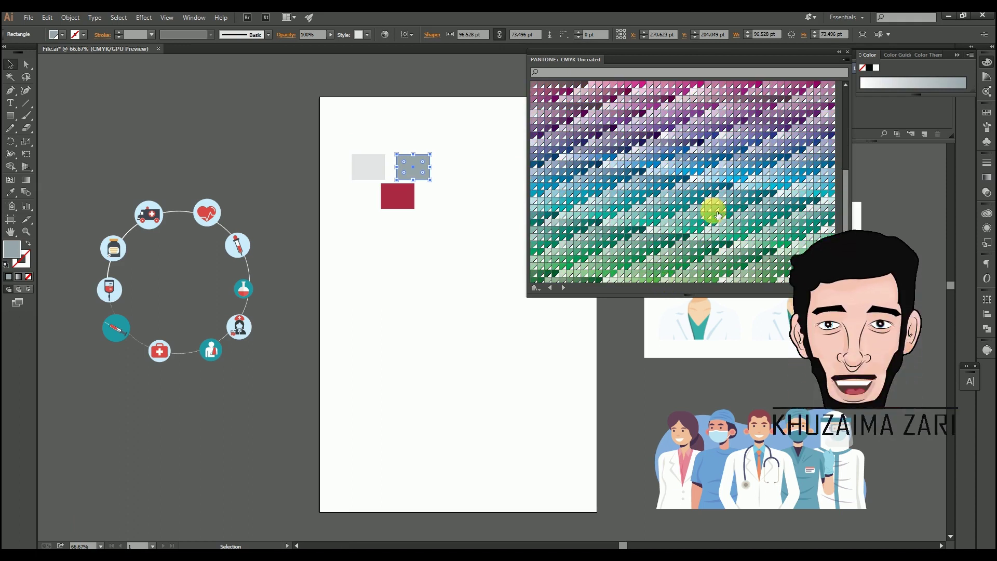
left_click(716, 209)
left_click(730, 207)
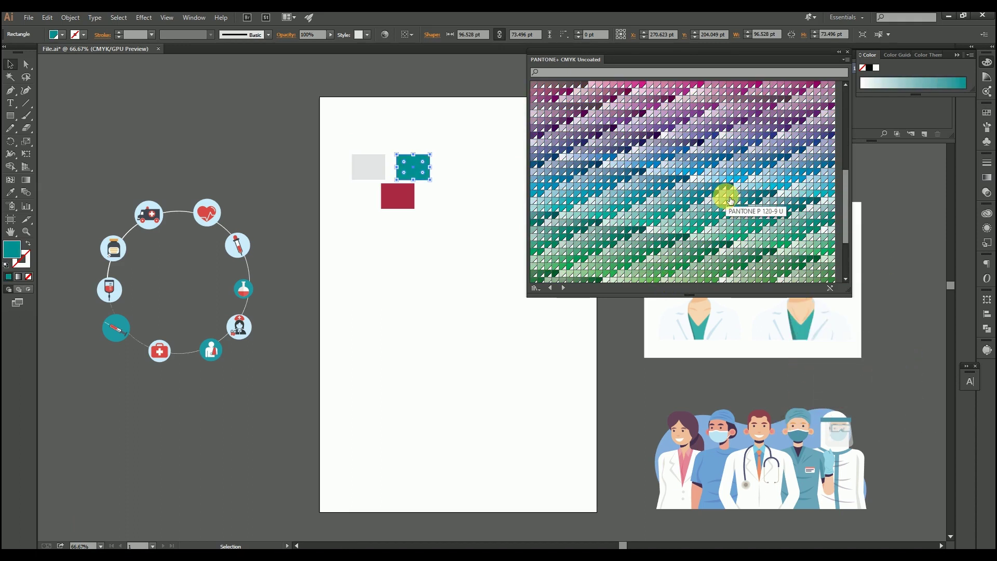
Change the teal palette rectangle's fill to a near-black Pantone swatch.
left_click(483, 203)
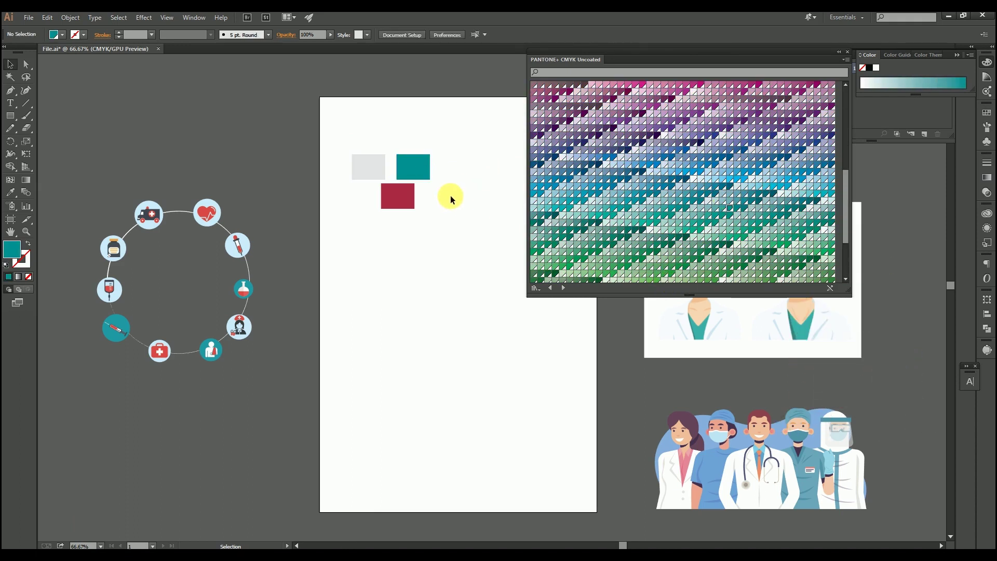
left_click(413, 167)
scroll(696, 257, "down", 4)
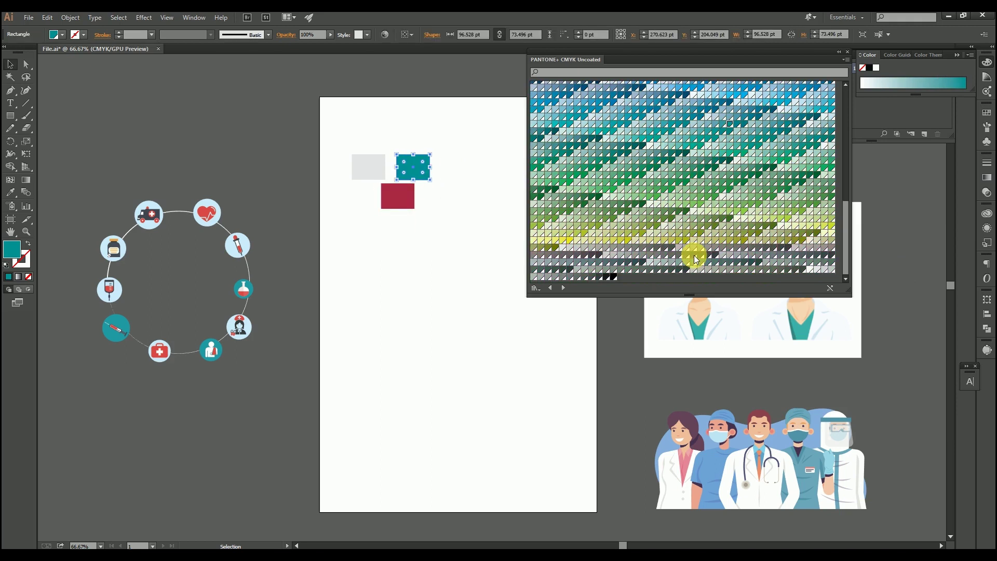
left_click(610, 279)
left_click(474, 247)
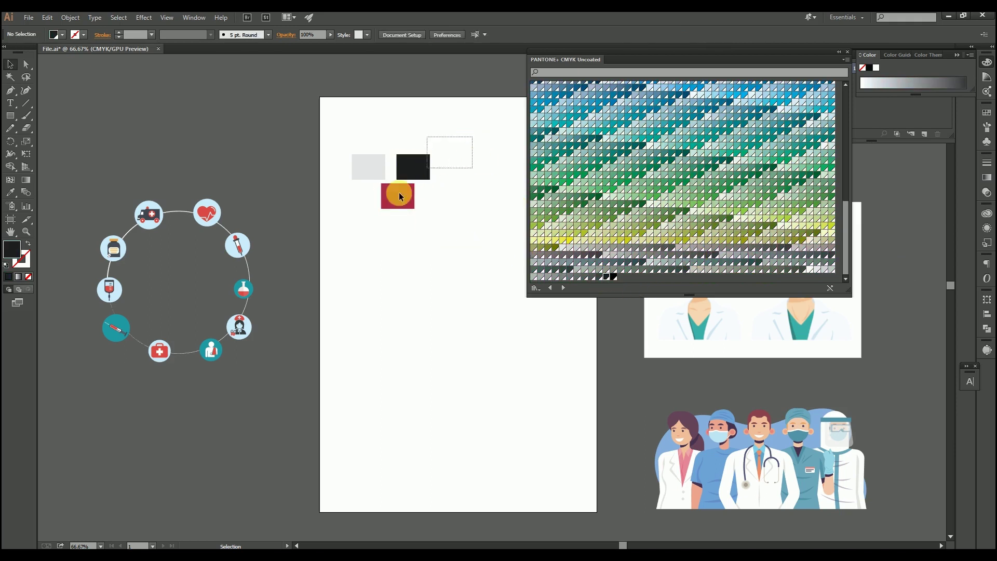
Move the three palette rectangles off the artboard to its left and shrink the Pantone swatch library.
left_click_drag(400, 197, 242, 160)
left_click(344, 209)
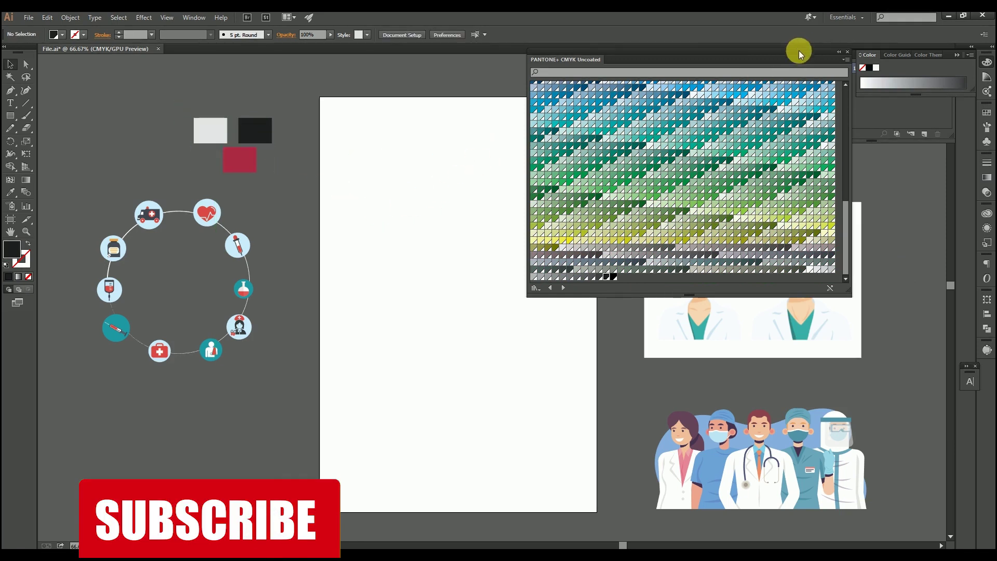
left_click_drag(535, 304, 637, 197)
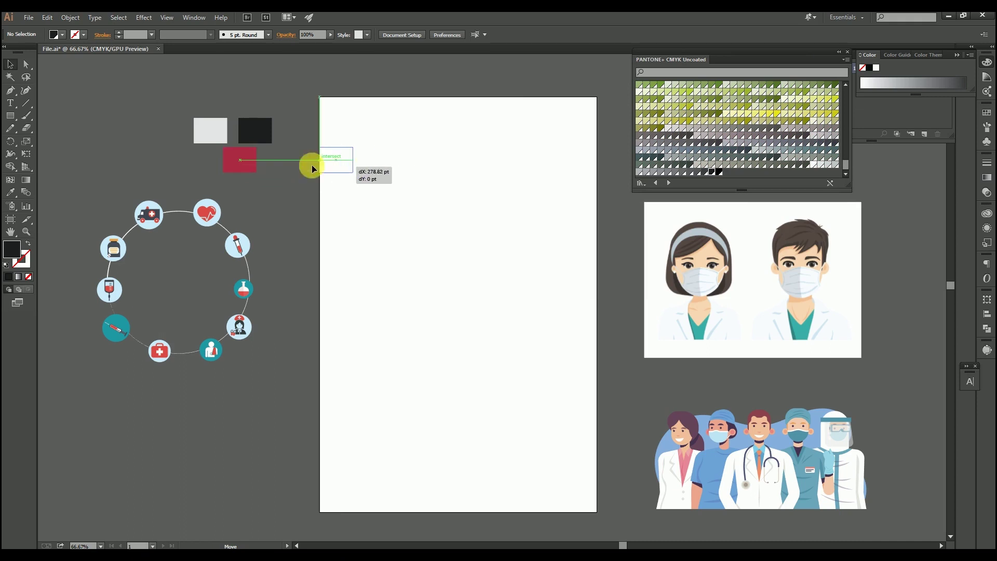
Shift the crimson palette rectangle slightly and draw a crimson header rectangle about 800 by 233 pt across the artboard's top.
left_click_drag(312, 168, 278, 165)
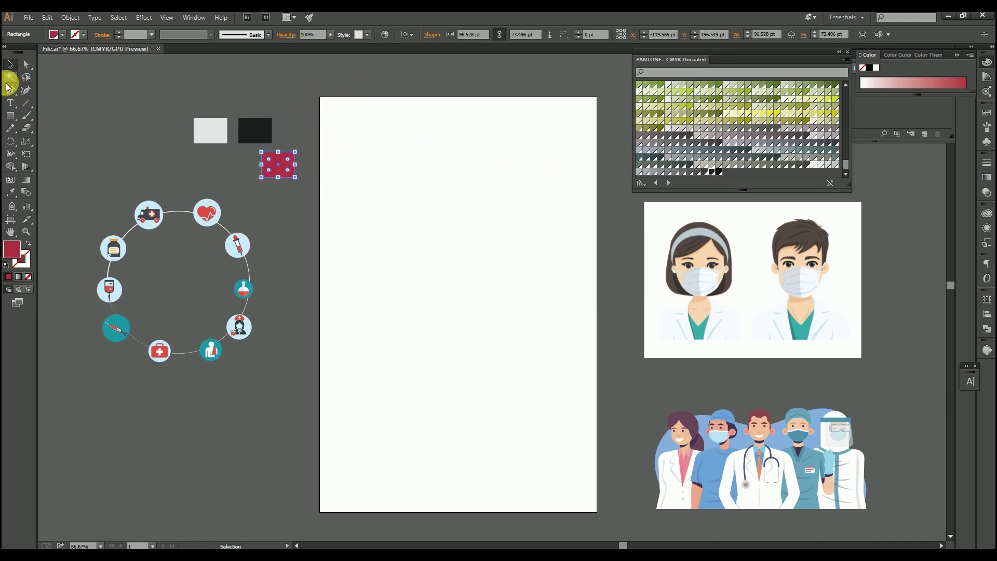
left_click(10, 115)
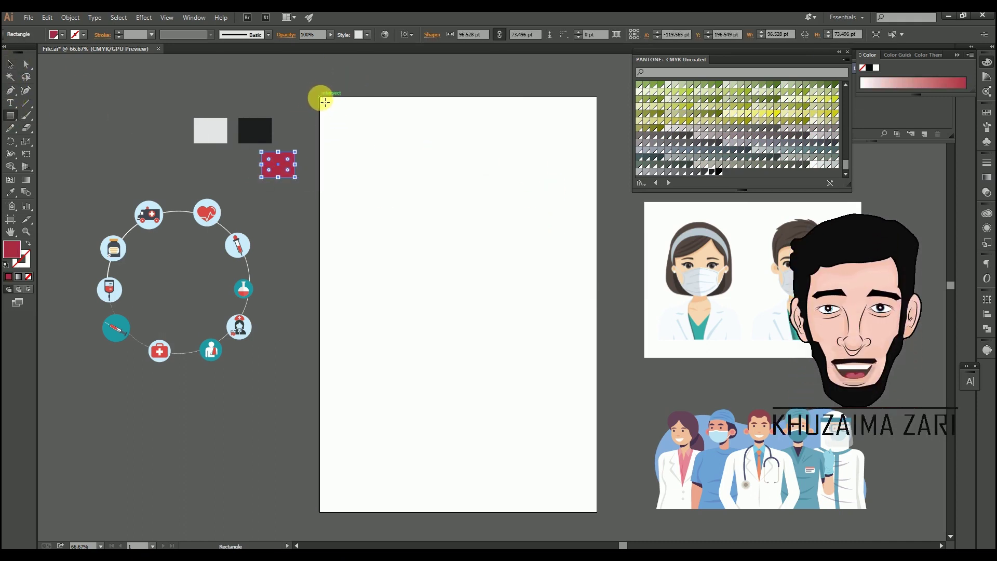
left_click_drag(324, 103, 597, 177)
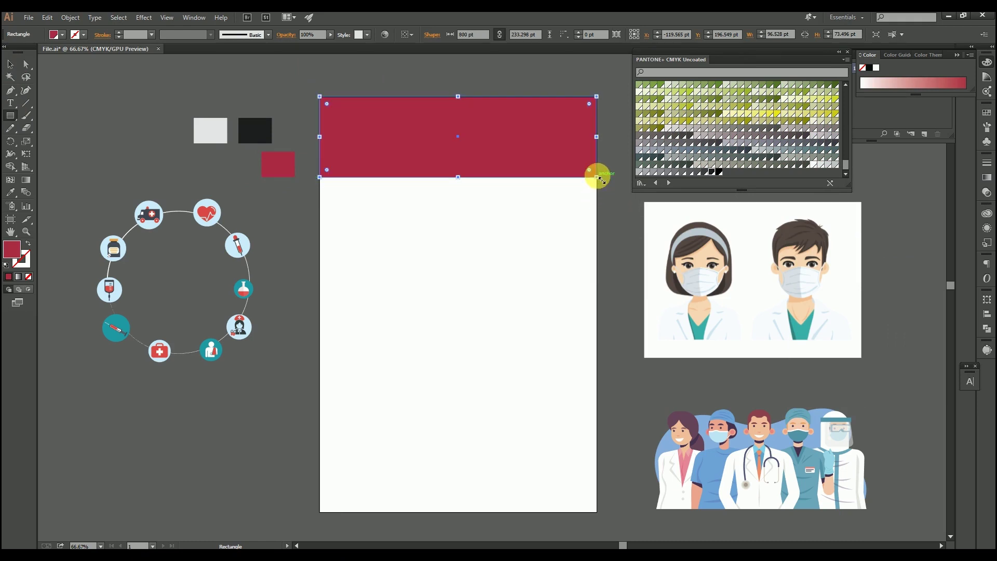
left_click(404, 249)
scroll(553, 132, "up", 1)
left_click_drag(553, 132, 389, 194)
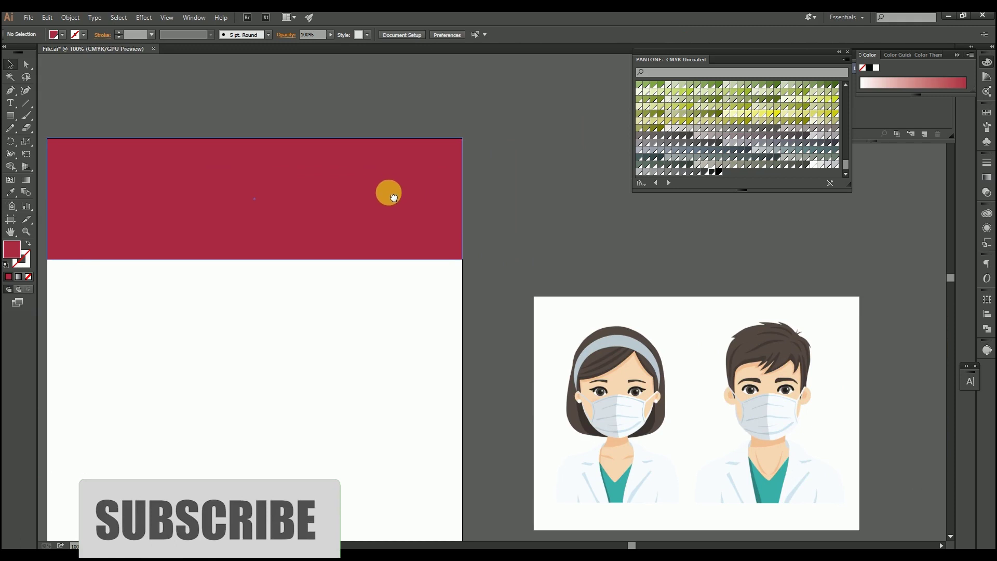
left_click_drag(534, 269, 604, 287)
left_click(760, 418)
left_click_drag(294, 159, 465, 191)
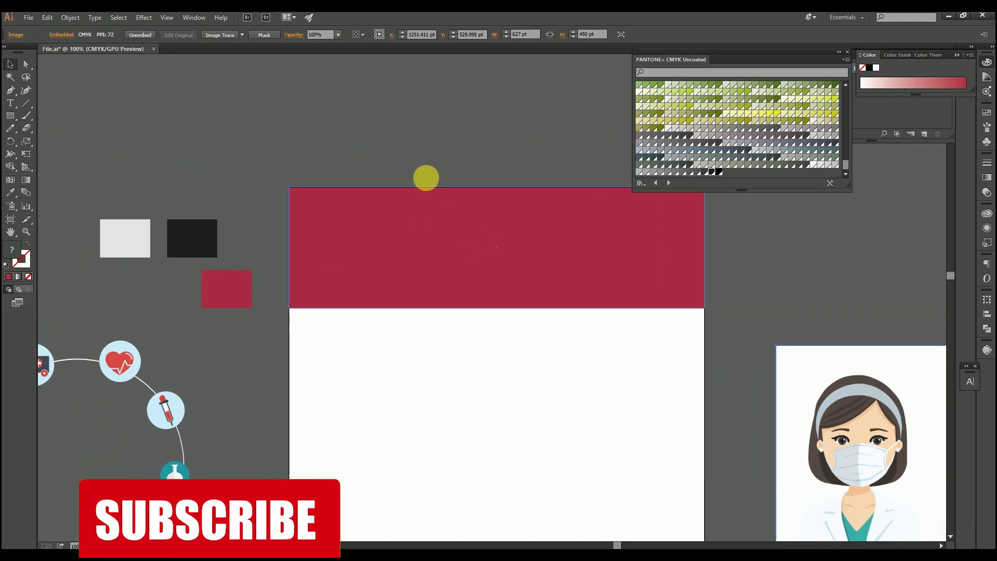
left_click(438, 289)
left_click_drag(462, 298, 357, 280)
Draw a closed Pen shape over the header's right part with an S-curved left edge from the bottom edge to the top.
left_click(17, 90)
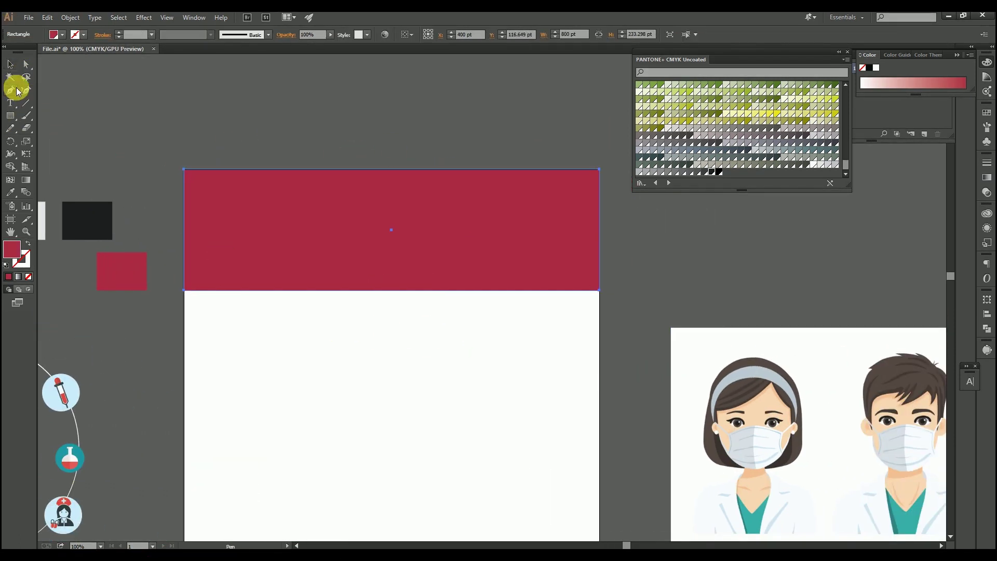
left_click(10, 64)
left_click(201, 116)
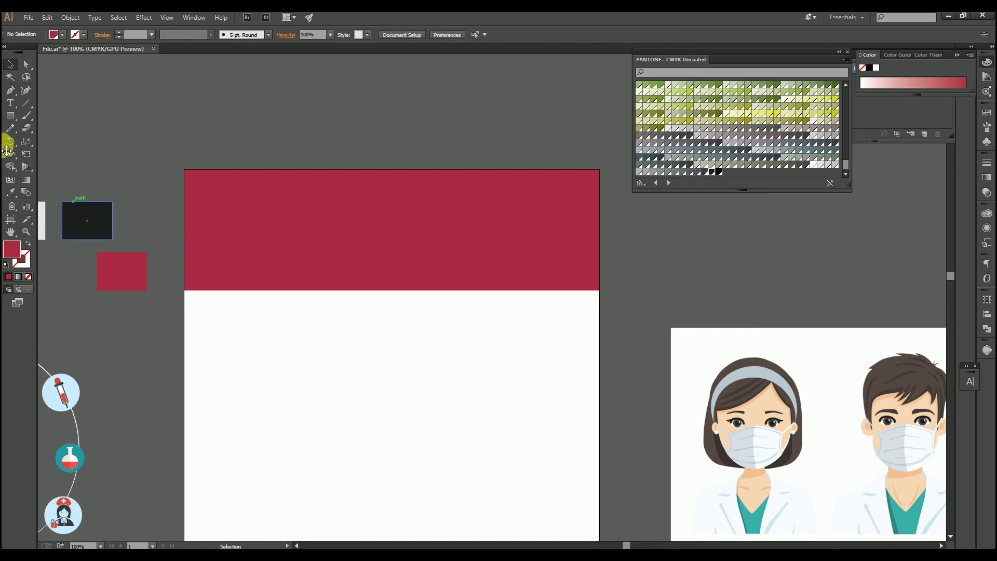
left_click(371, 290)
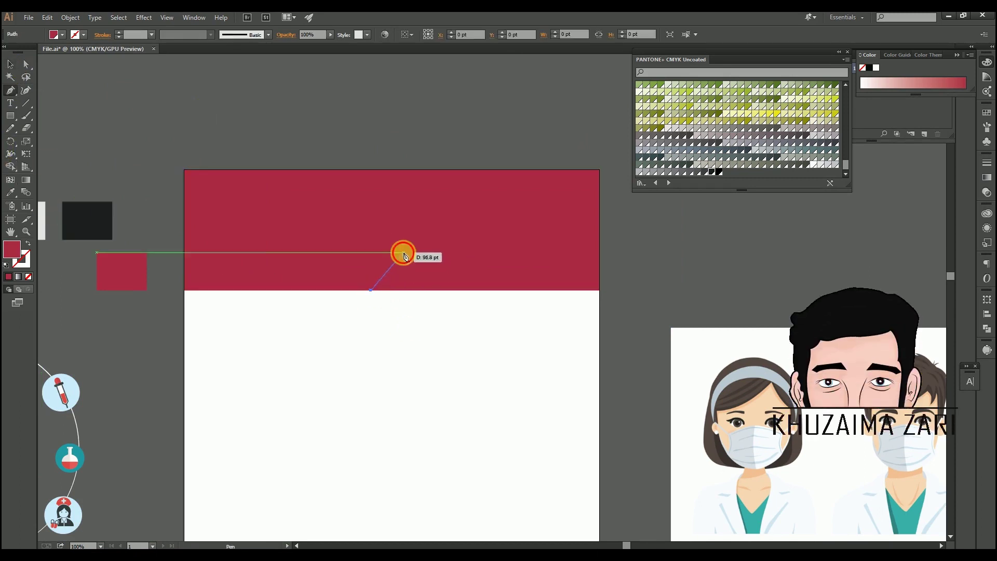
left_click_drag(403, 253, 406, 223)
left_click(404, 253)
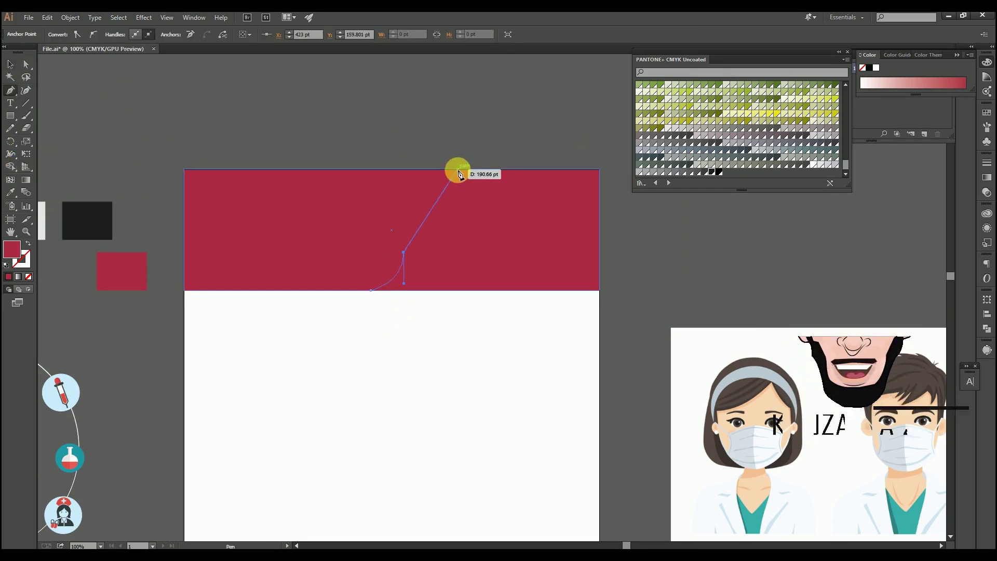
left_click_drag(458, 169, 525, 164)
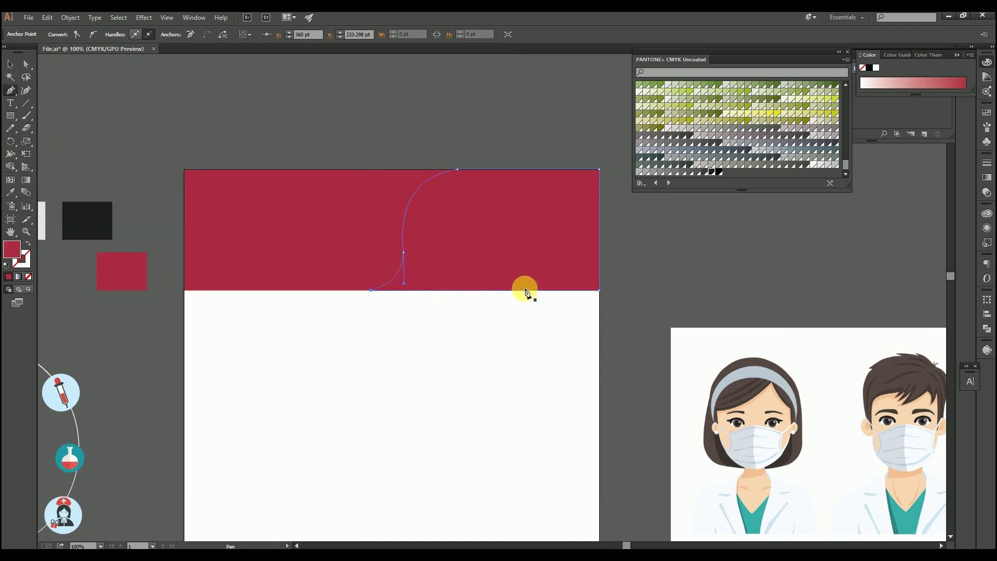
Fill the curved header shape with the light grey of the palette rectangle.
left_click(45, 227)
key("v")
left_click(582, 370)
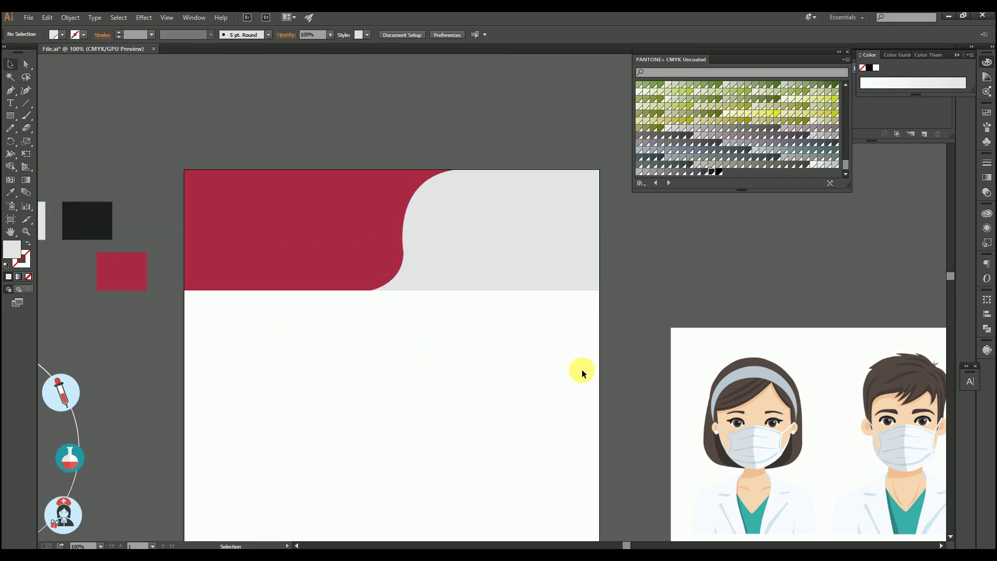
Apply Image Trace to the picture of the two masked doctors.
scroll(534, 267, "down", 2)
scroll(493, 309, "up", 1)
scroll(492, 309, "up", 1)
left_click(490, 334)
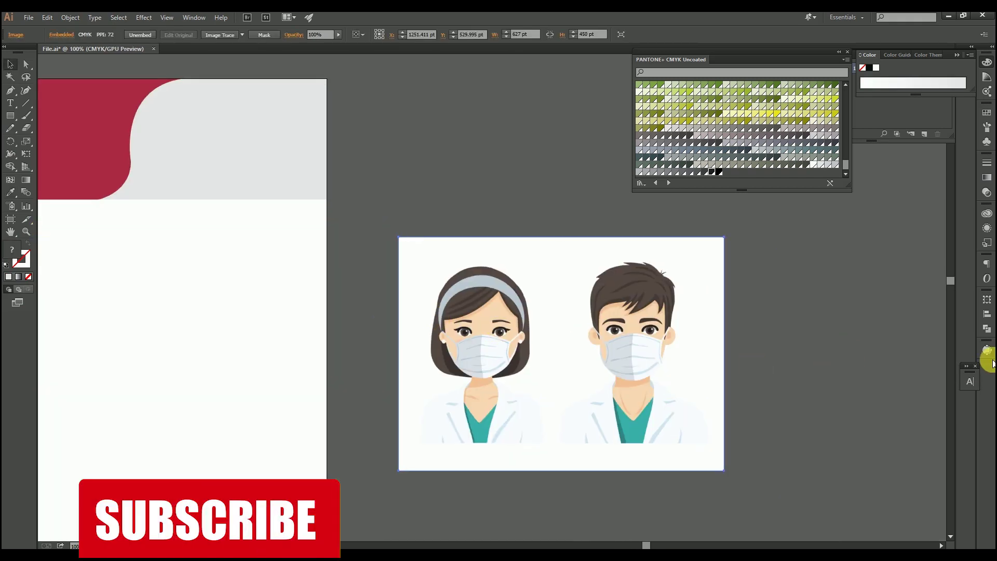
left_click(224, 35)
Trace the doctors picture in color with the limited palette set to 20 colors and expand the result.
left_click(983, 355)
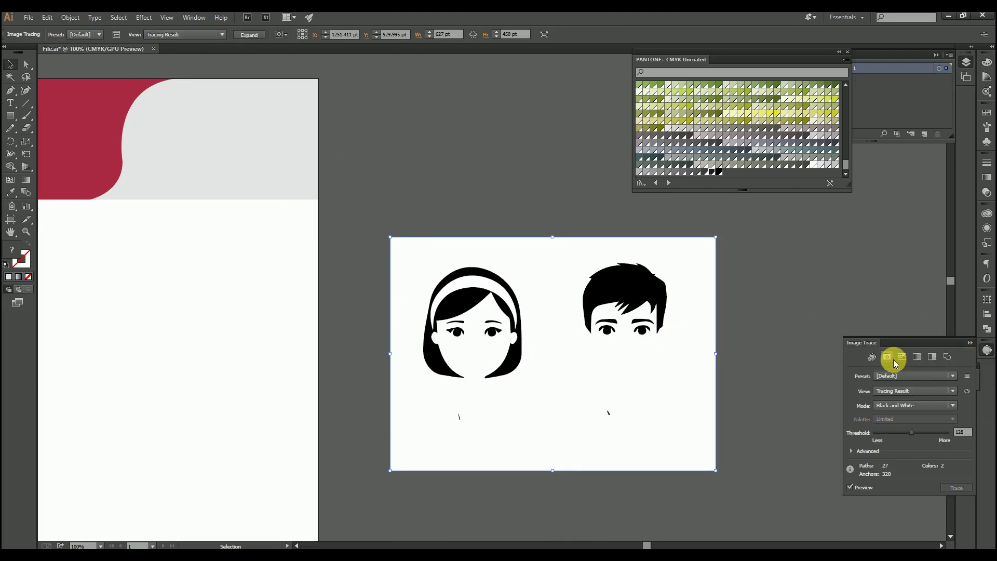
left_click(896, 373)
left_click(908, 459)
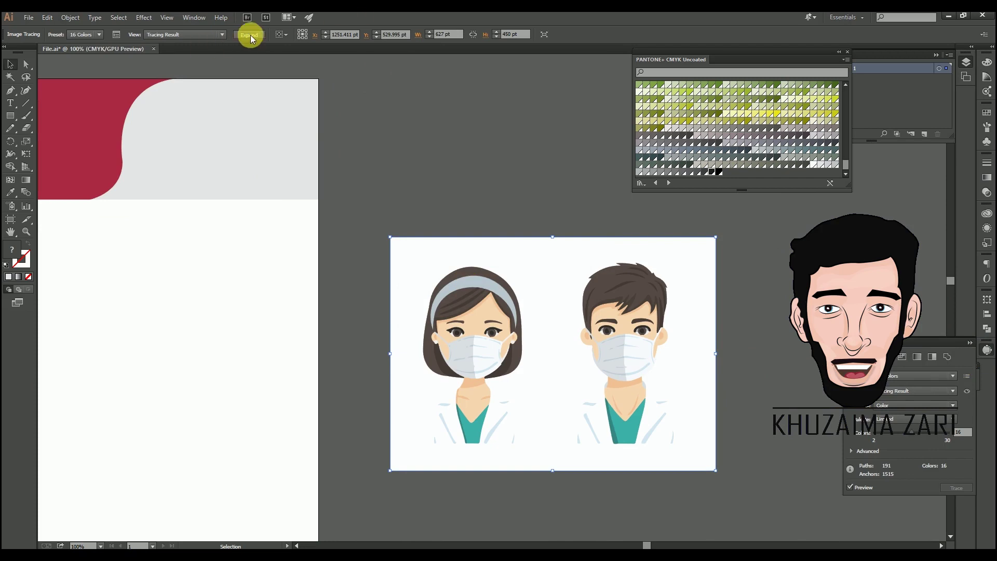
left_click_drag(908, 427, 924, 431)
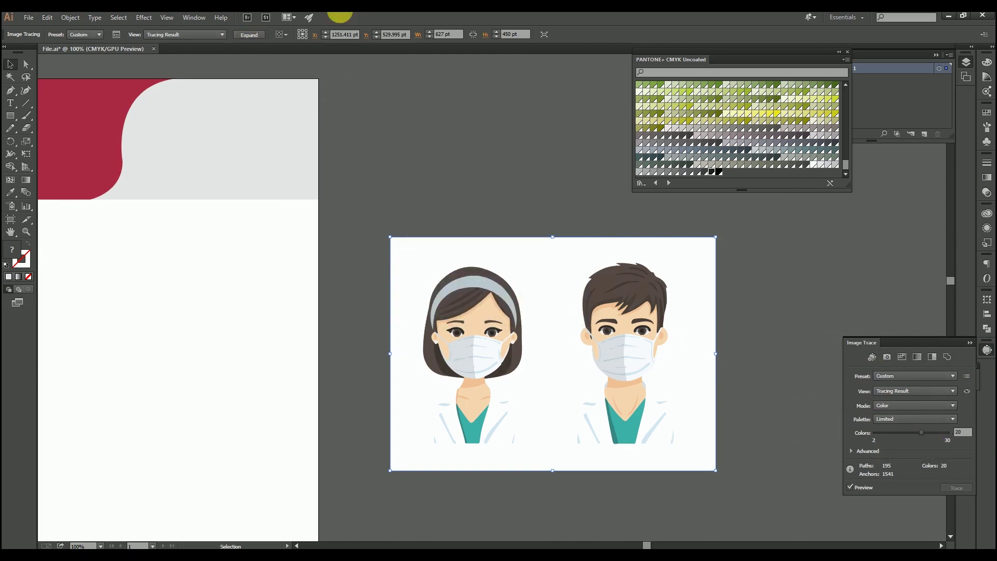
left_click(253, 36)
Isolate the traced group and delete the white background behind the two doctors.
double_click(495, 237)
left_click(538, 263)
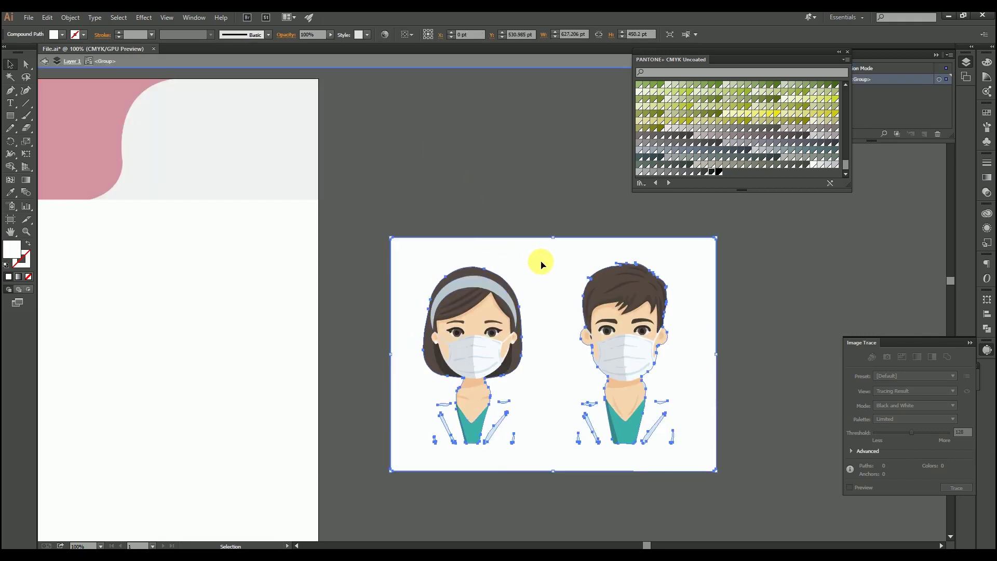
key("Delete")
Cut the female doctor's paths out of the traced group and paste them as separate artwork.
key("ctrl+a")
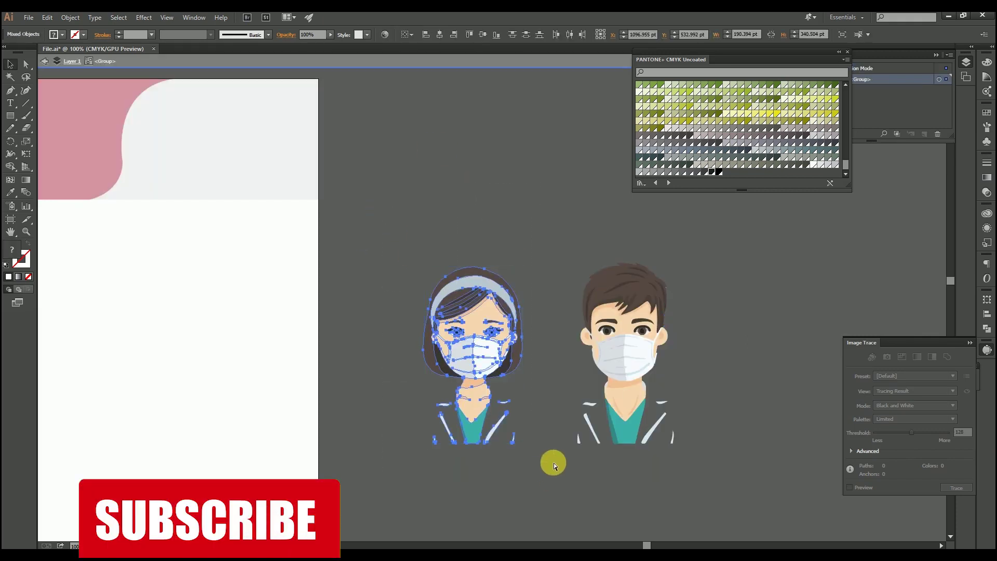
key("ctrl+x")
double_click(480, 355)
key("ctrl+v")
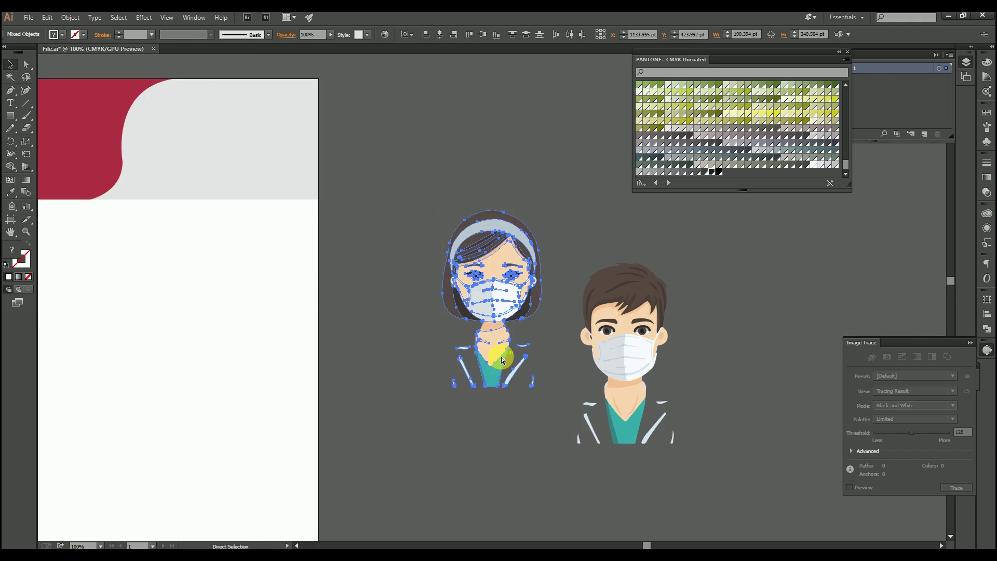
Move the male doctor onto the header's grey area and bring him to the front.
left_click(644, 355)
left_click_drag(474, 323, 550, 396)
left_click_drag(708, 423, 337, 168)
left_click(340, 114)
key("ctrl+shift+]")
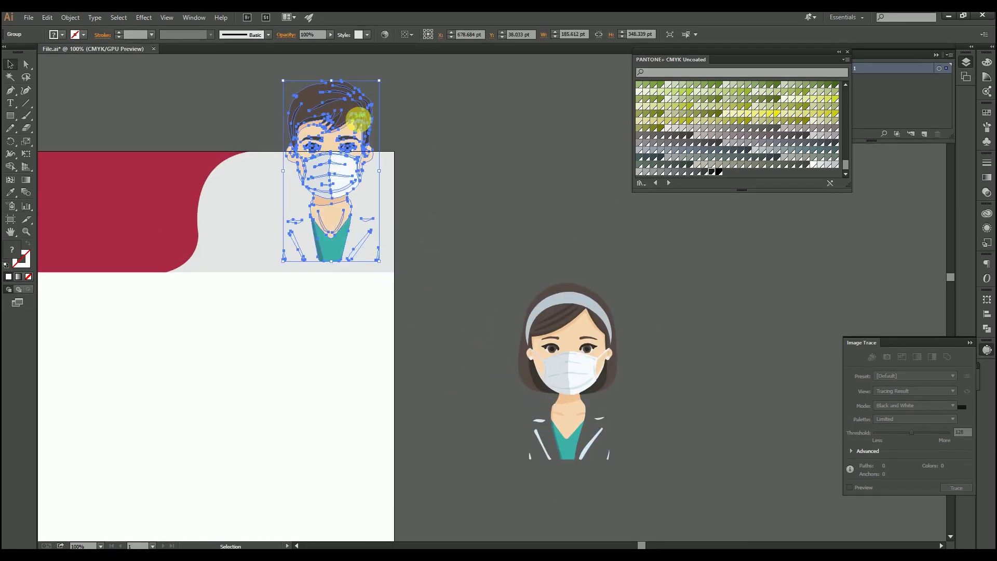
Scale the male doctor to about 117 by 219 pt and stand him on the header's bottom edge near its right end.
scroll(468, 187, "up", 1)
left_click(470, 189)
scroll(447, 210, "up", 1)
left_click(301, 159)
left_click_drag(300, 159, 312, 174)
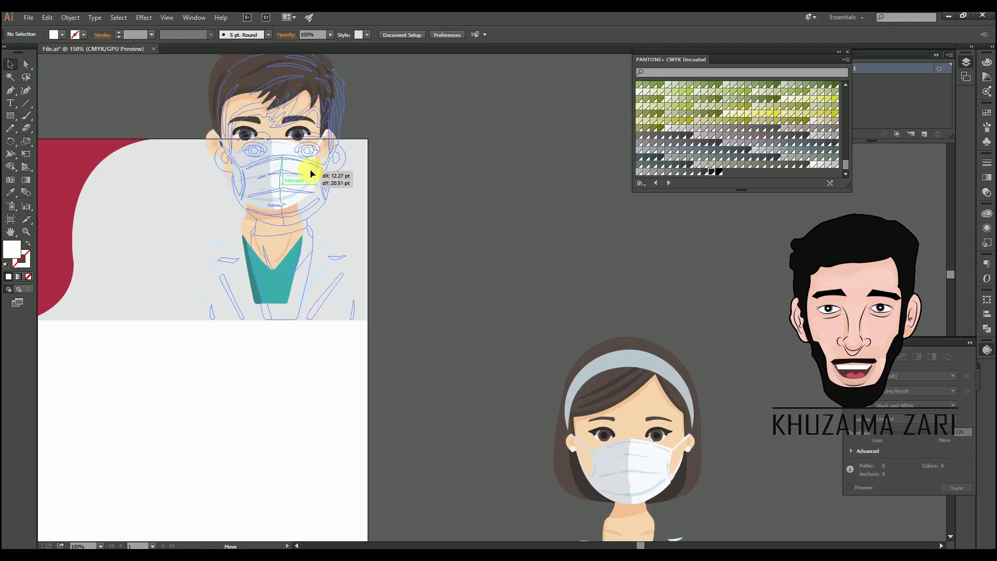
left_click_drag(374, 64, 343, 235)
left_click_drag(305, 307, 349, 308)
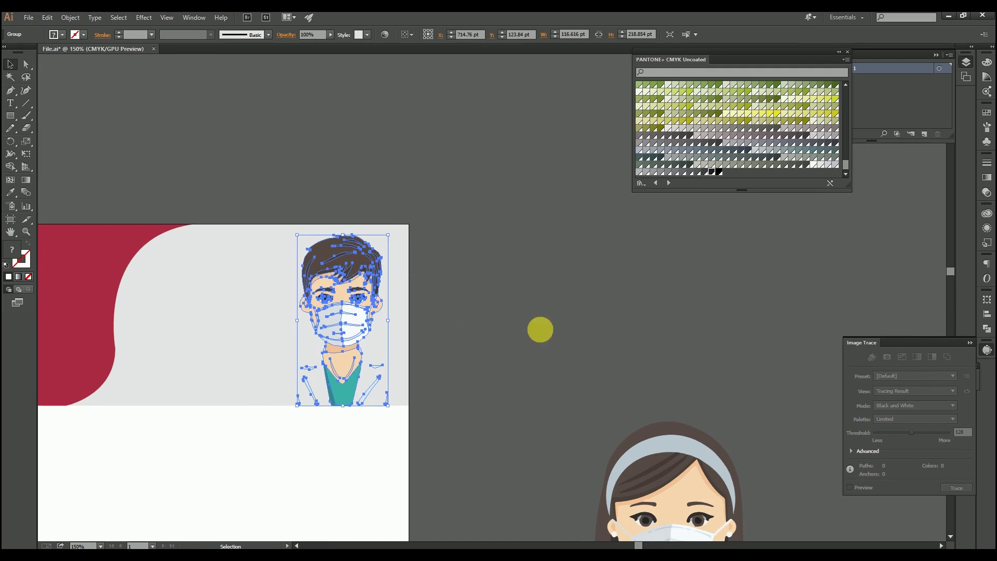
Place the female doctor beside the male one on the grey header area, scaled to about 124 by 221 pt.
left_click(540, 329)
left_click_drag(650, 525, 275, 211)
left_click_drag(327, 115, 429, 312)
left_click_drag(394, 377, 422, 282)
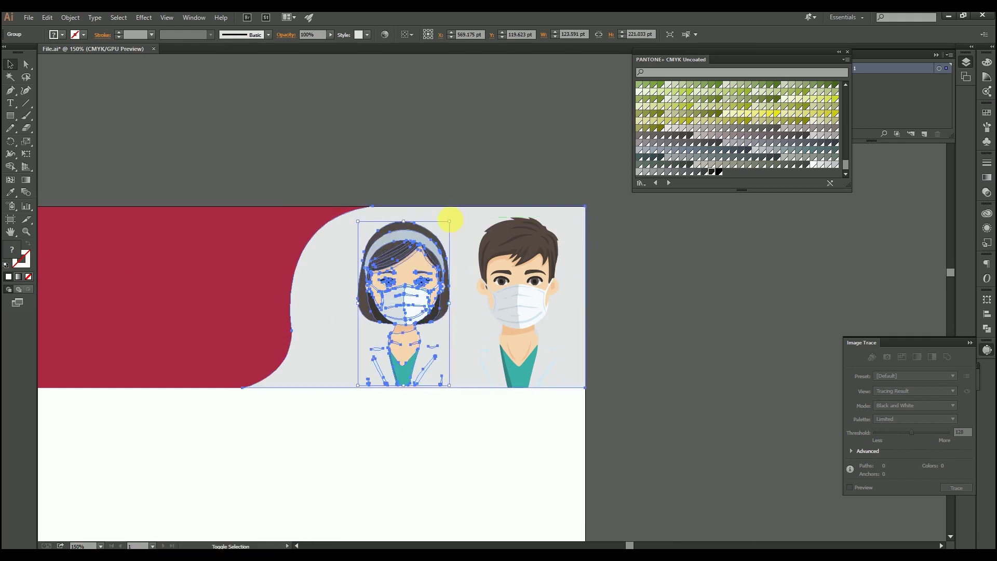
left_click(630, 302)
left_click_drag(399, 297, 389, 294)
Switch to the Corona Infographic folder and copy the title line from the Coronavirus disease Word document.
left_click(106, 340)
left_click_drag(106, 340, 344, 340)
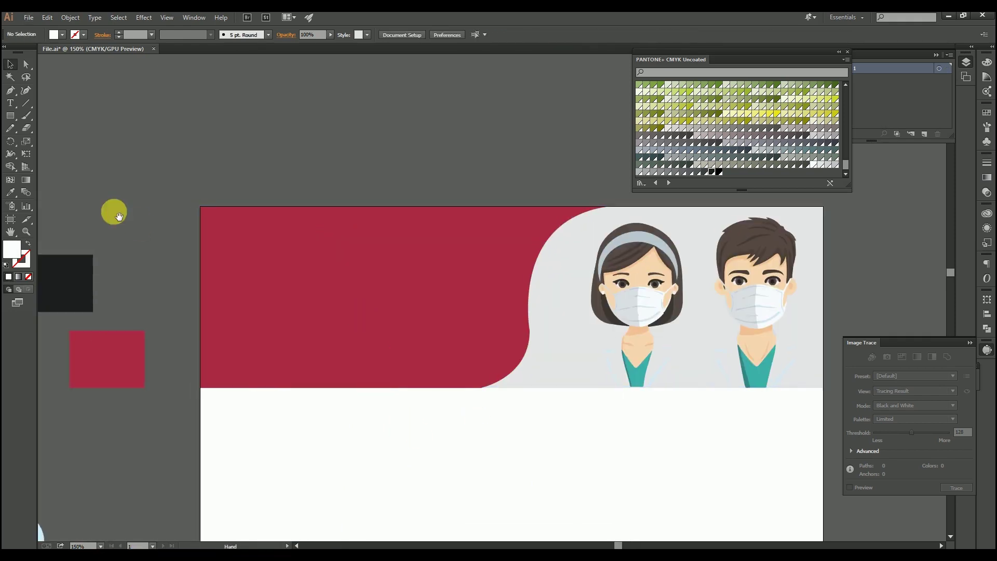
left_click_drag(115, 211, 205, 233)
key("ctrl+minus")
left_click_drag(437, 335, 321, 291)
left_click(305, 555)
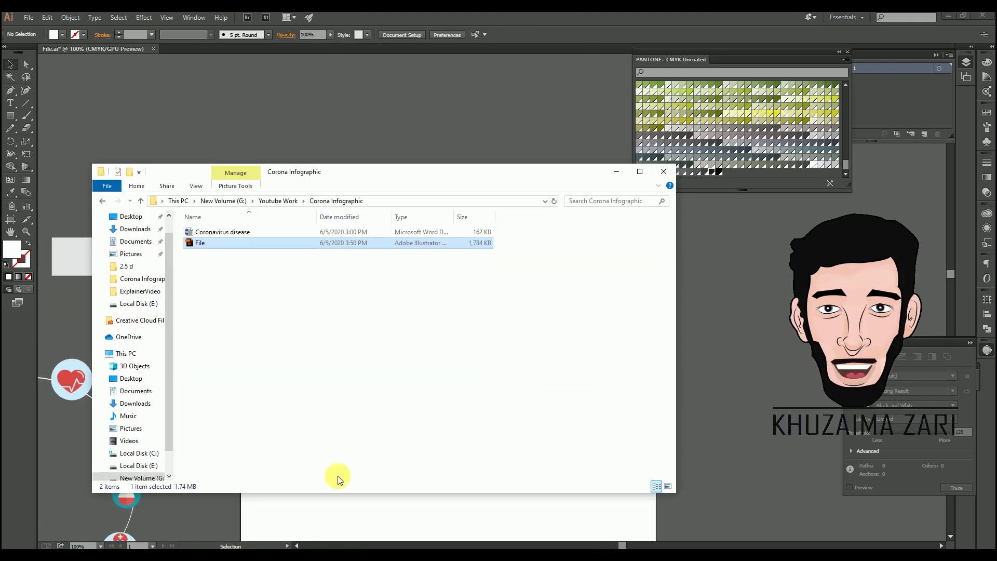
left_click_drag(559, 151, 387, 151)
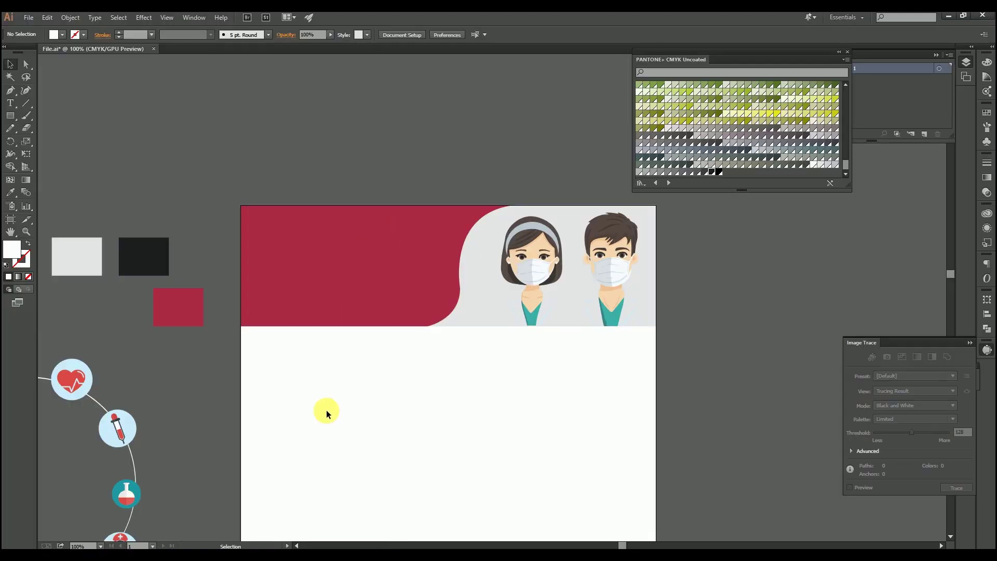
Add the title "COVID 19 IN 5 COUNTRIES" as a text line on the white area below the header.
key("ctrl+v")
key("Delete")
key("t")
left_click(306, 394)
key("ctrl+v")
left_click(11, 66)
Enlarge the title to about 33 pt and place it on the crimson part of the header.
left_click(372, 395)
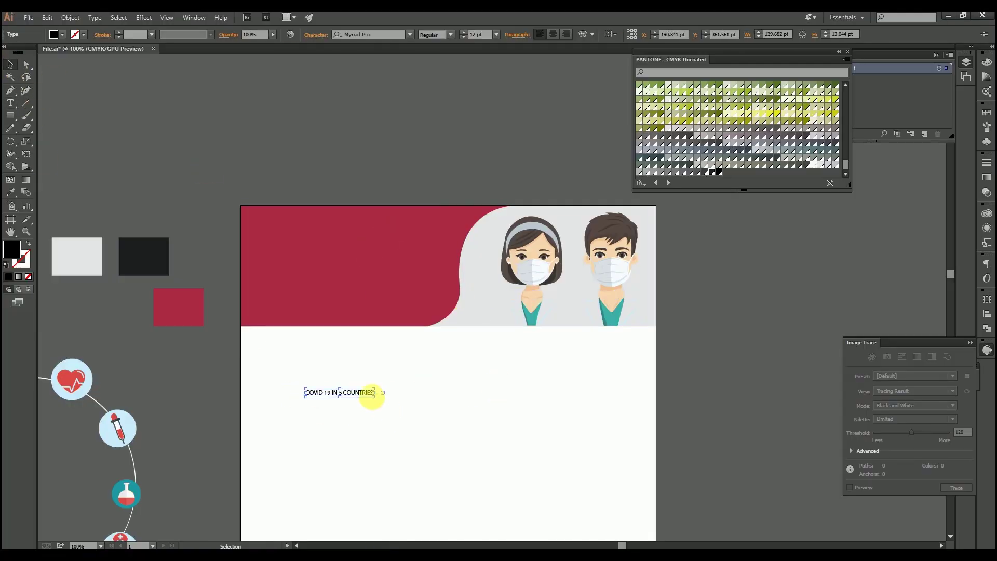
left_click_drag(496, 463, 501, 464)
left_click_drag(434, 400, 387, 270)
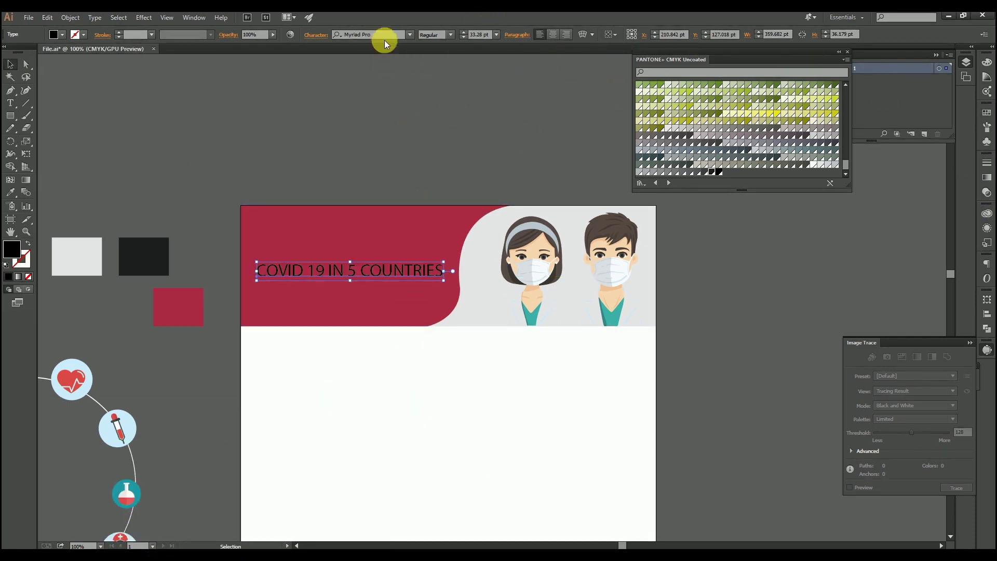
Try several typefaces on the title "COVID 19 IN 5 COUNTRIES" and set it in Rockwell Extra Bold.
left_click(449, 34)
left_click(425, 34)
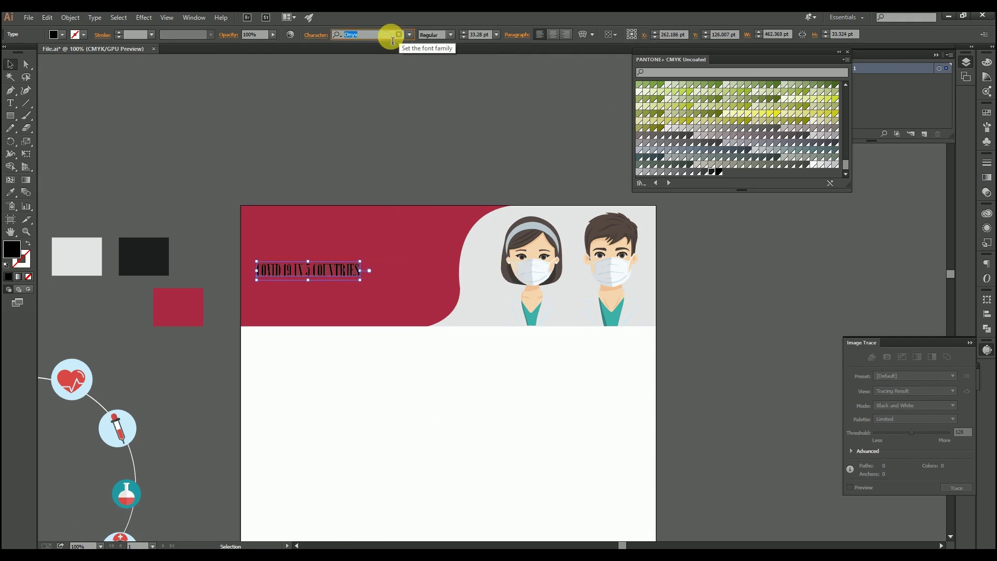
key("Down")
key("Down")
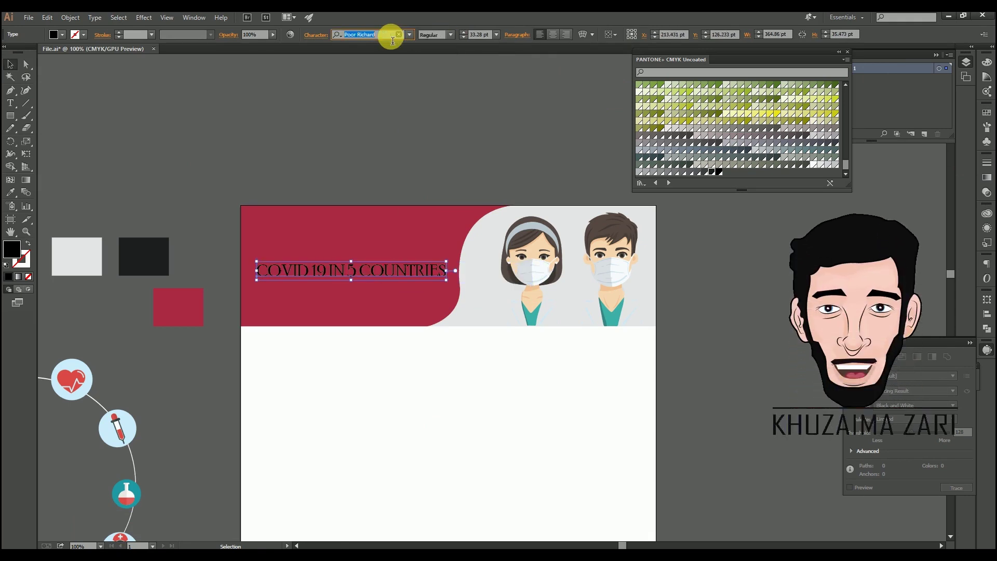
key("Down")
key("Down")
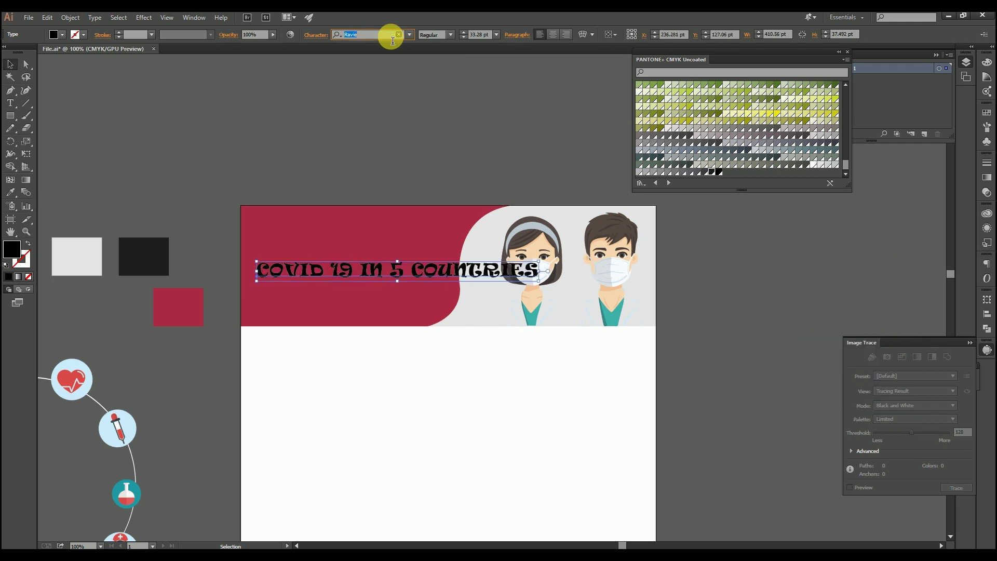
key("Down")
key("Down")
key("Down")
key("Down")
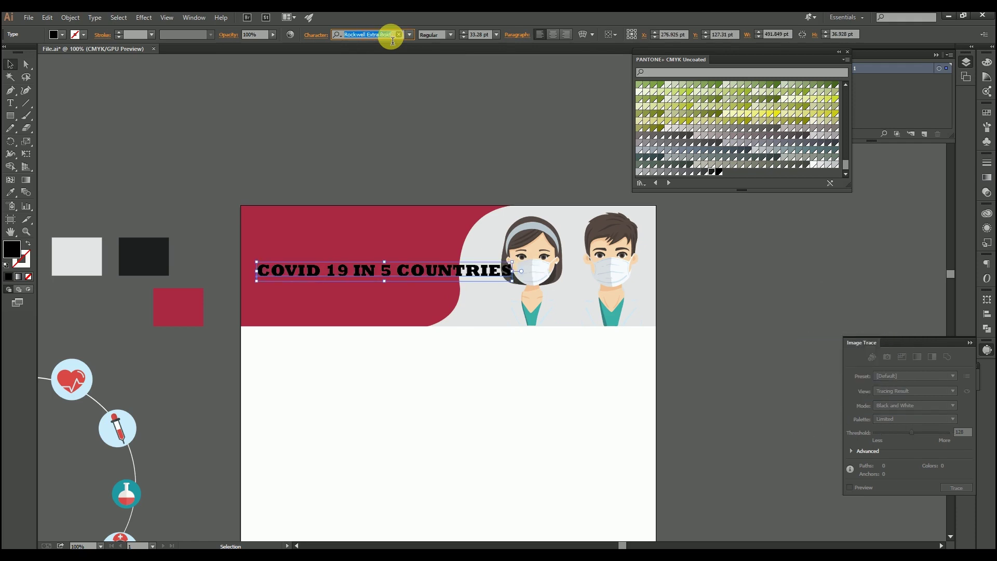
left_click(410, 35)
left_click(585, 311)
left_click(571, 335)
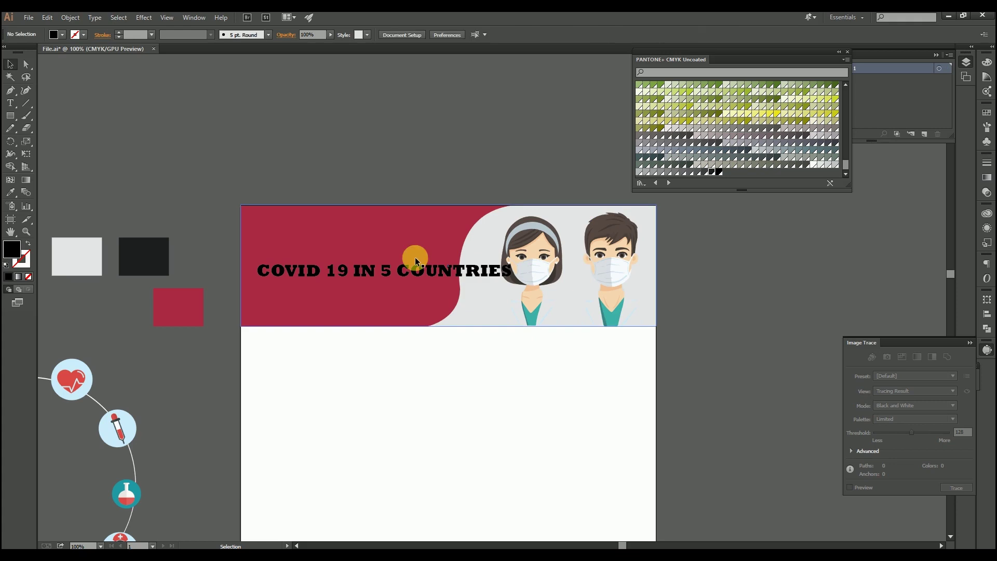
Recolour the title text from black to the light grey of the header palette.
left_click(432, 271)
key("v")
left_click(400, 351)
key("ctrl+plus")
key("ctrl+plus")
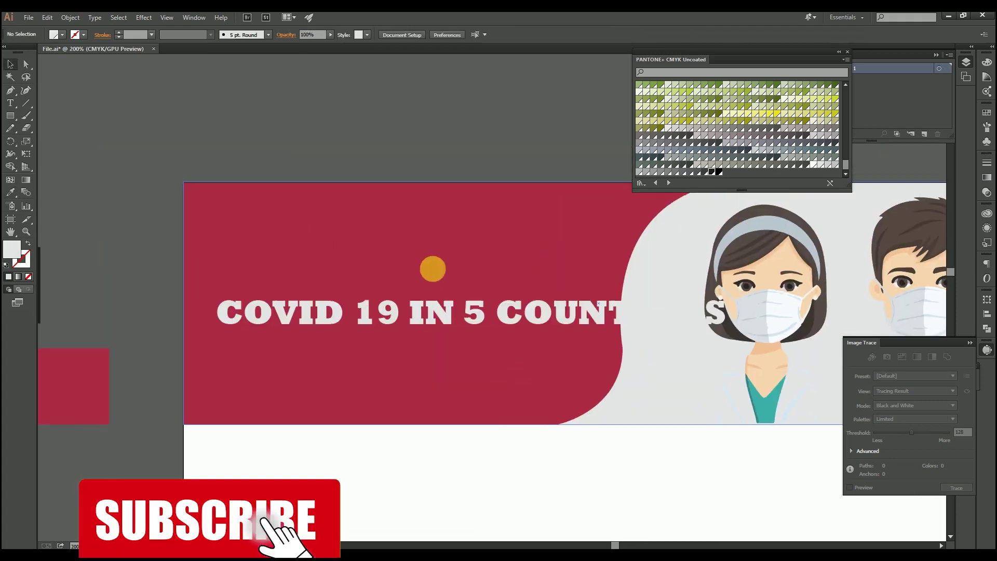
Raise the title within the crimson area, cut "COVID 19" out of it and lower the remaining "IN 5 COUNTRIES".
left_click_drag(512, 305, 499, 245)
double_click(388, 255)
left_click(388, 256)
left_click_drag(391, 255, 206, 255)
key("ctrl+x")
left_click(9, 64)
left_click_drag(272, 261, 323, 323)
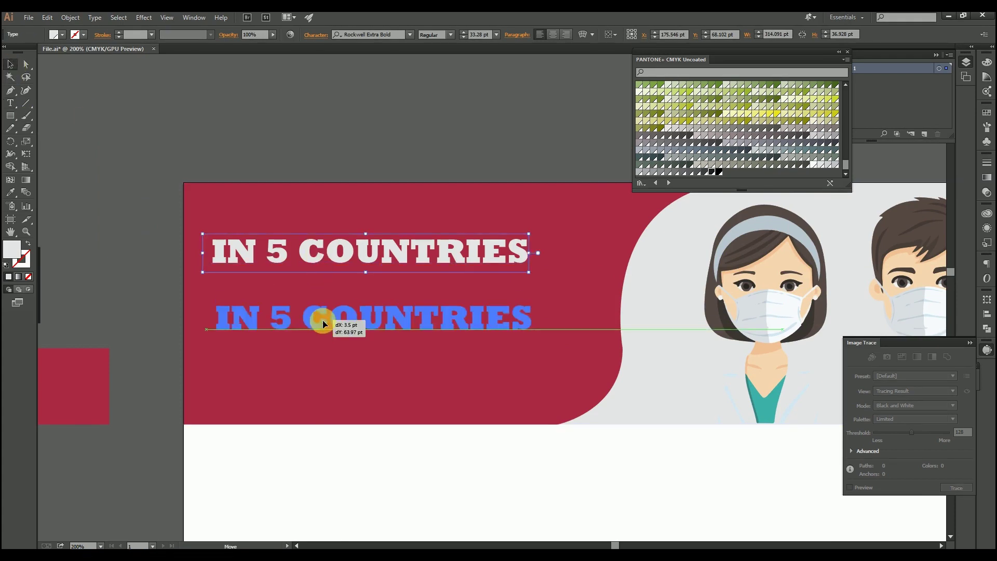
Paste "COVID 19" as its own enlarged text line near the crimson area's upper edge, with "IN 5 COUNTRIES" directly beneath.
key("ctrl+v")
left_click_drag(467, 296, 279, 228)
left_click_drag(396, 253, 505, 319)
left_click(410, 291)
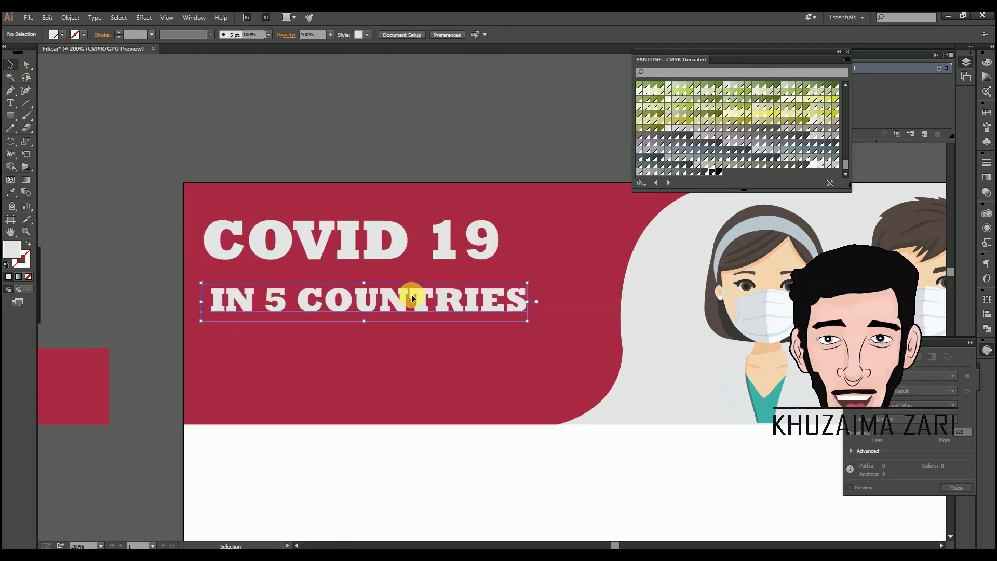
Cut "IN" out of "IN 5 COUNTRIES" and paste it as a separate line between "COVID 19" and "5 COUNTRIES".
left_click_drag(389, 302, 408, 306)
double_click(276, 307)
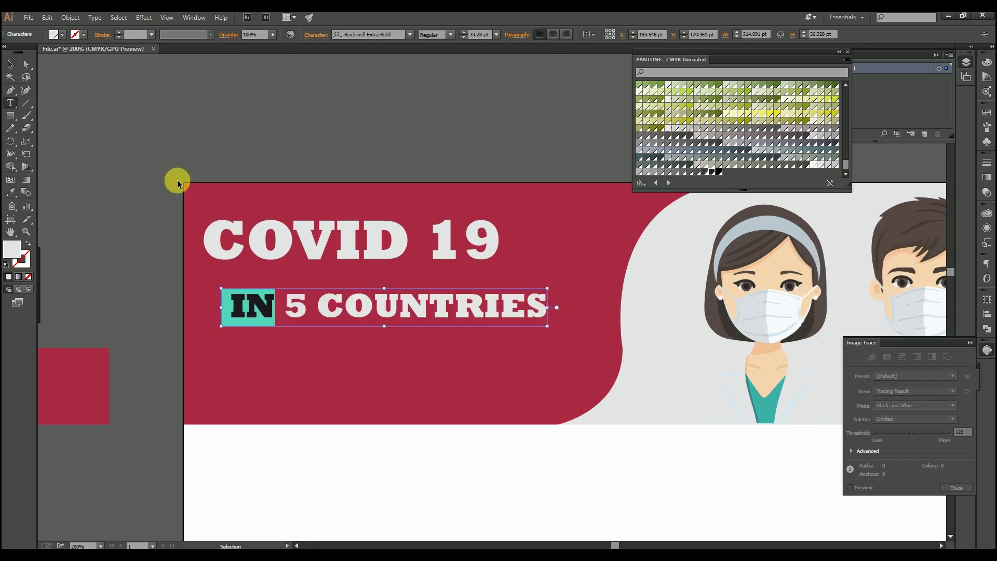
key("BackSpace")
key("Delete")
key("Escape")
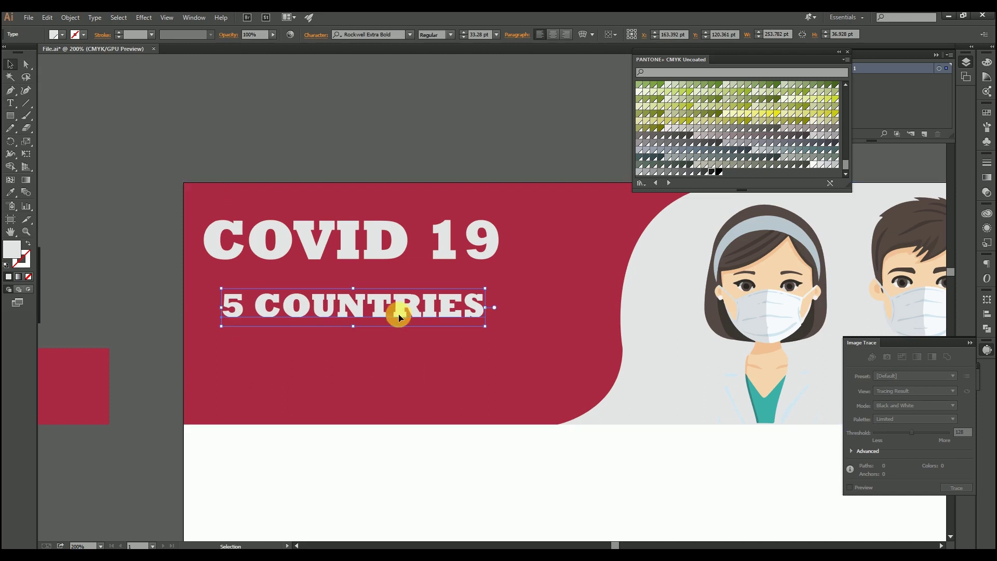
left_click_drag(399, 317, 407, 384)
key("ctrl+v")
left_click_drag(511, 303, 241, 300)
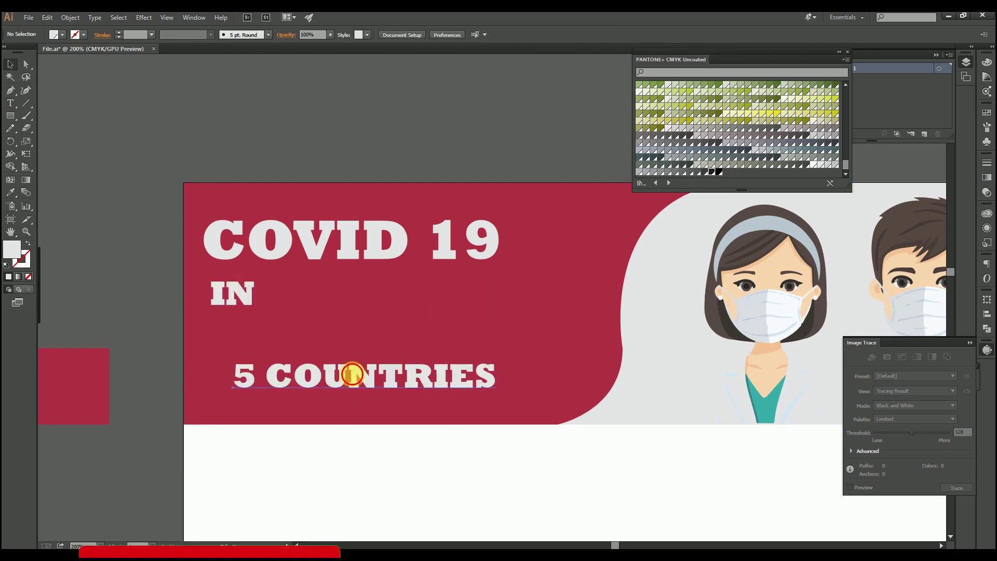
Enlarge "5 COUNTRIES" to about 51 pt across the crimson area and line up "IN" with its start.
left_click_drag(352, 374, 322, 341)
mouse_move(467, 366)
left_mouse_down()
mouse_move(550, 407)
mouse_move(606, 385)
mouse_move(460, 345)
mouse_move(462, 357)
left_mouse_up()
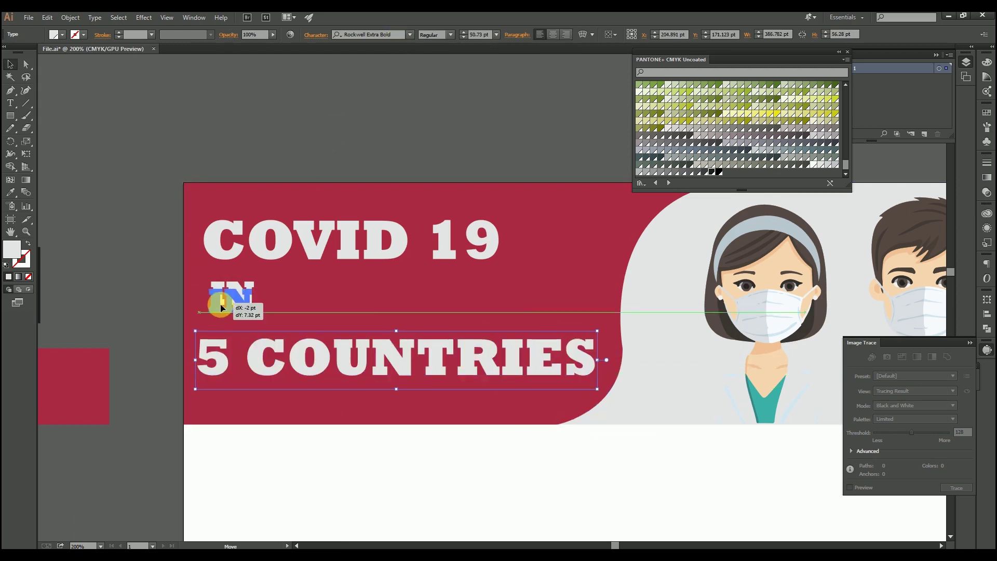
left_click_drag(210, 310, 211, 310)
left_click(251, 345, "shift")
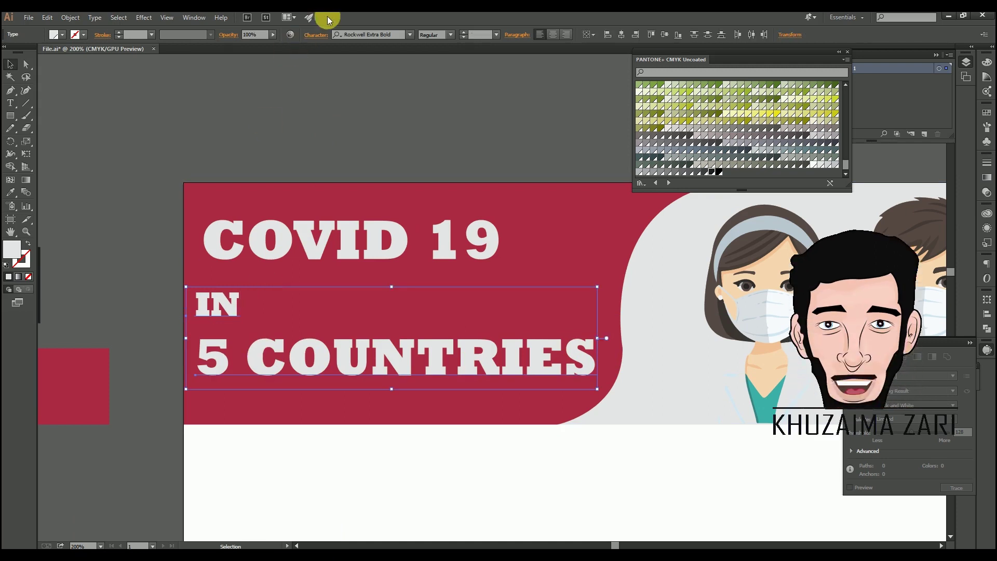
left_click(295, 314)
Try a range of typefaces on "5 COUNTRIES" and set it in 小塚ゴシック Pr6N with style R.
left_click(300, 354)
left_click(369, 34)
key("Down")
key("Down")
key("Down")
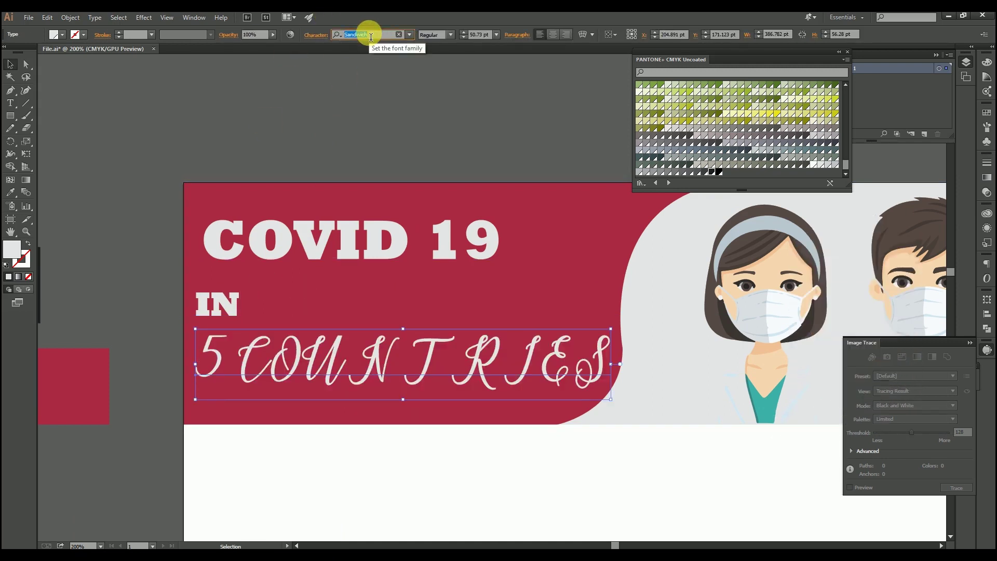
scroll(370, 35, "down", 3)
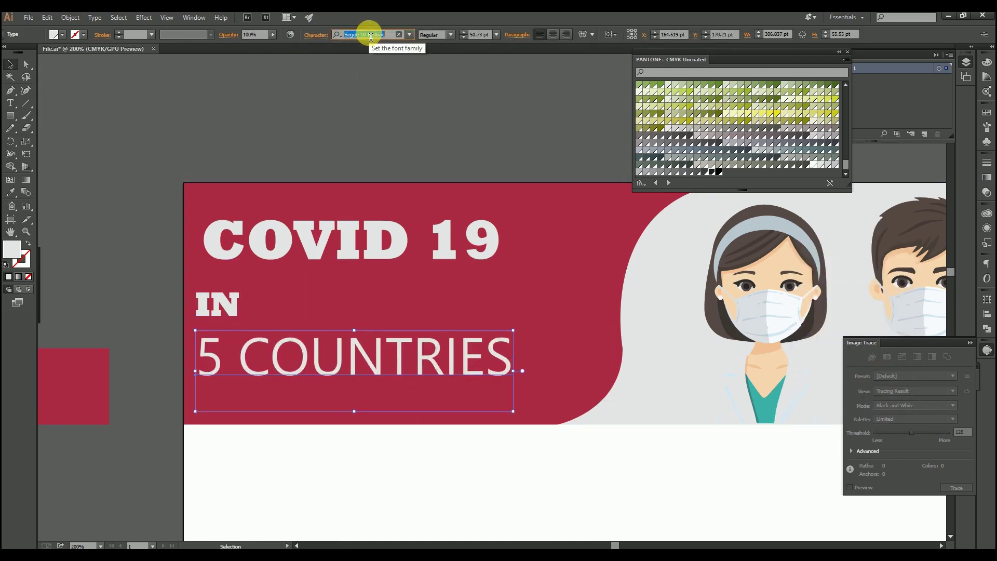
scroll(370, 35, "down", 4)
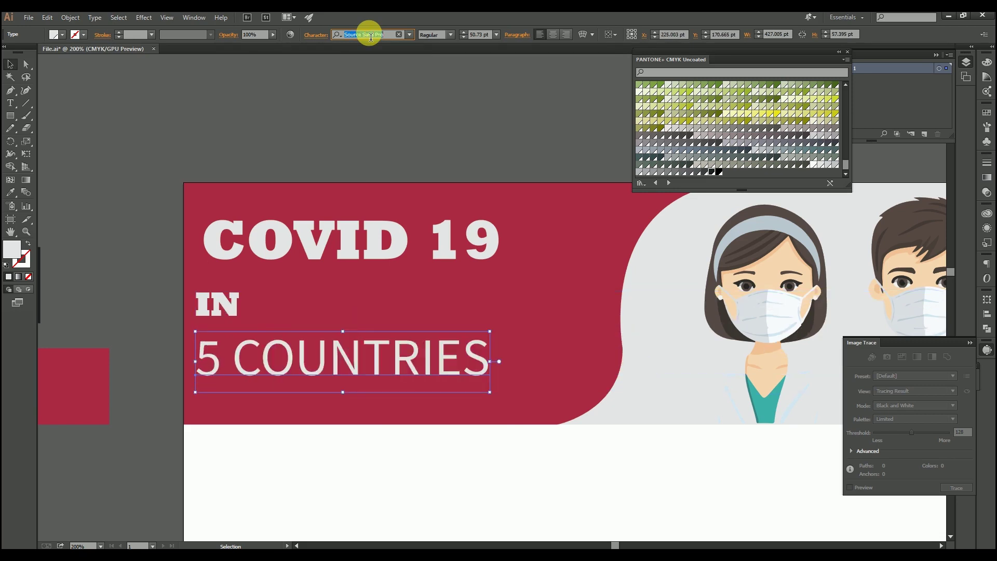
scroll(371, 36, "down", 3)
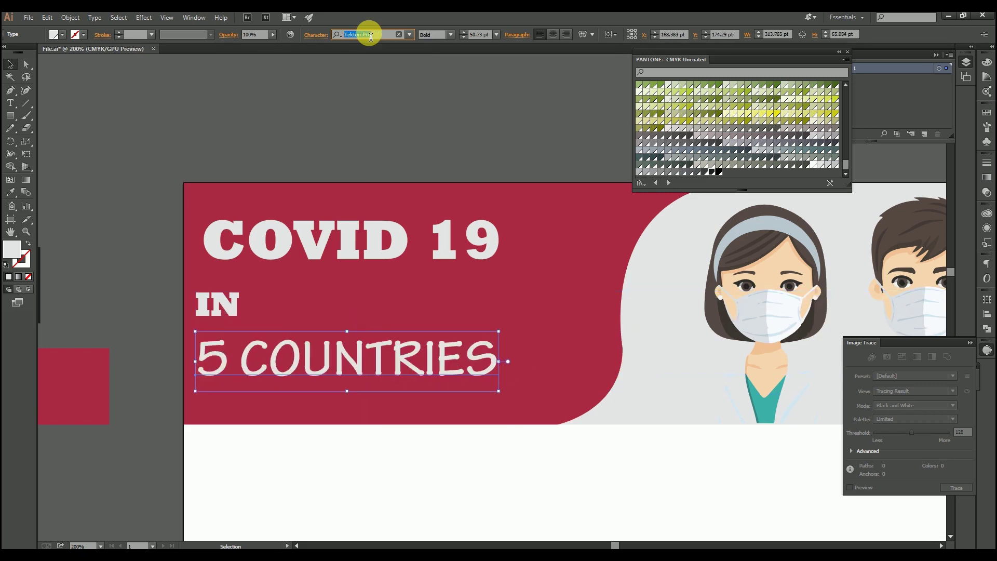
scroll(371, 37, "down", 4)
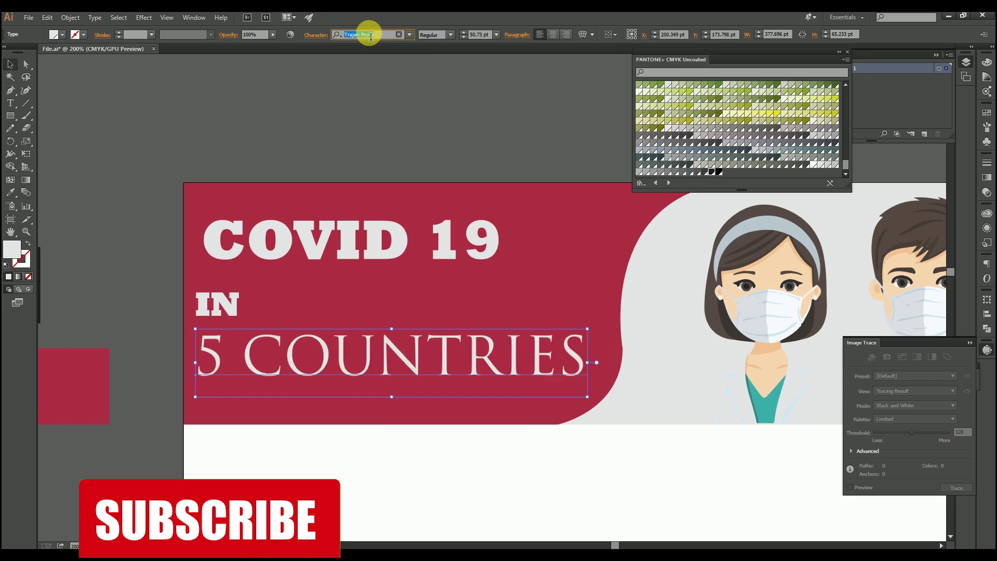
scroll(371, 37, "up", 1)
scroll(370, 36, "down", 4)
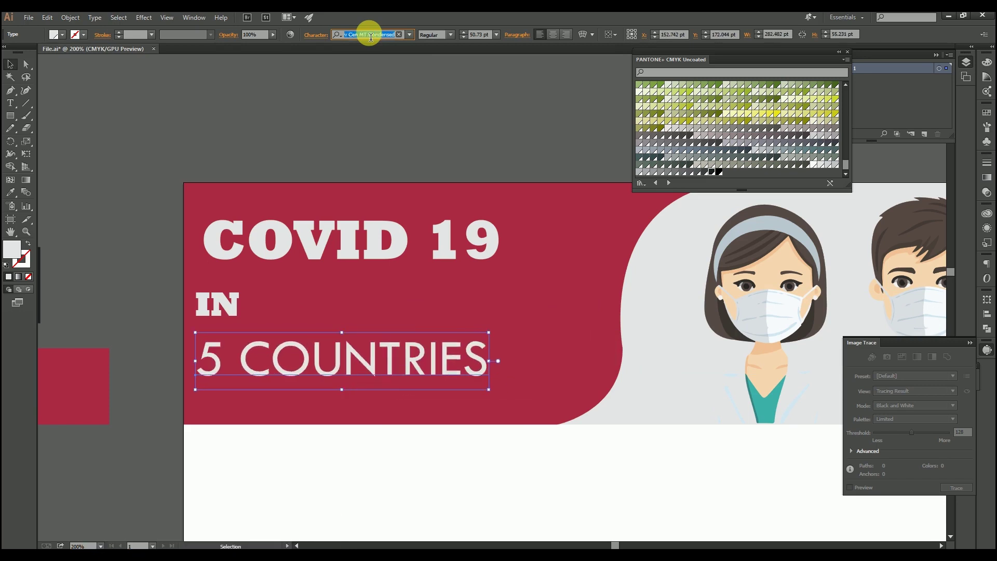
scroll(371, 37, "down", 5)
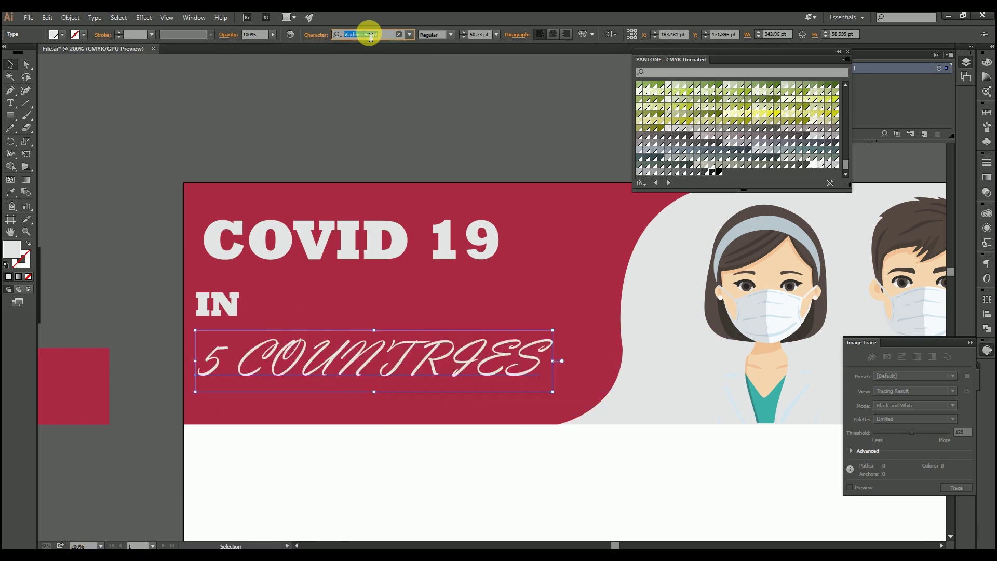
scroll(371, 37, "down", 5)
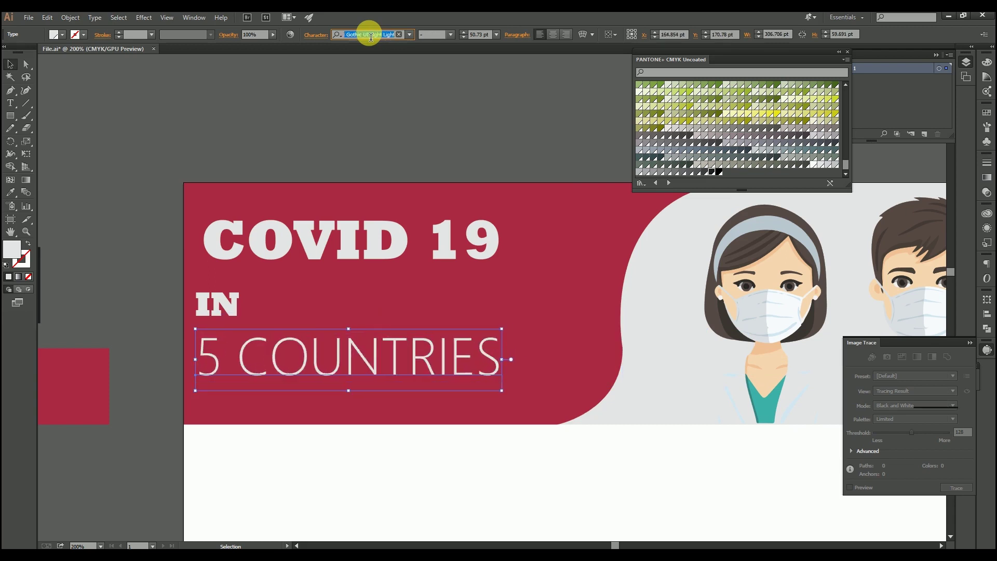
key("Down")
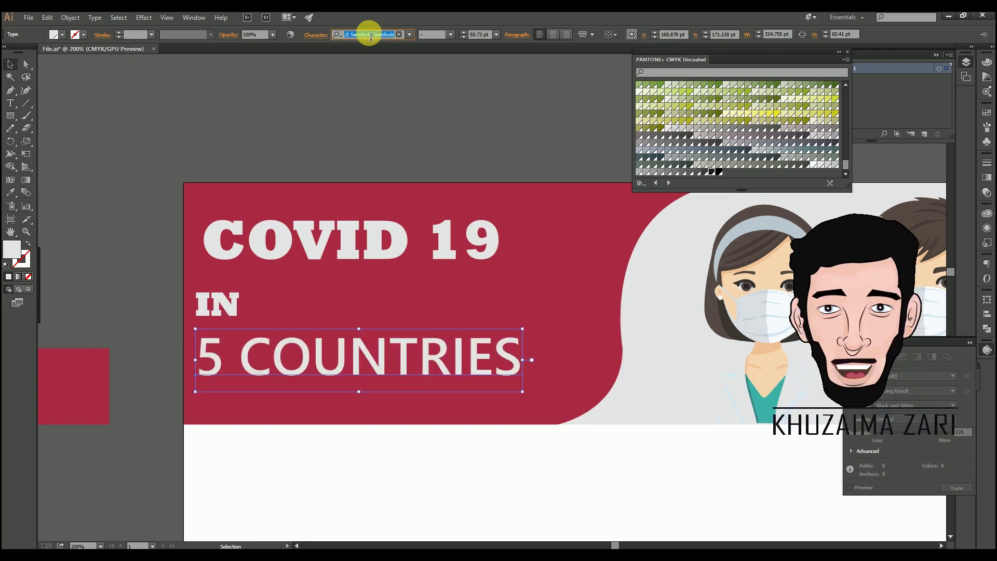
key("Up")
key("Down")
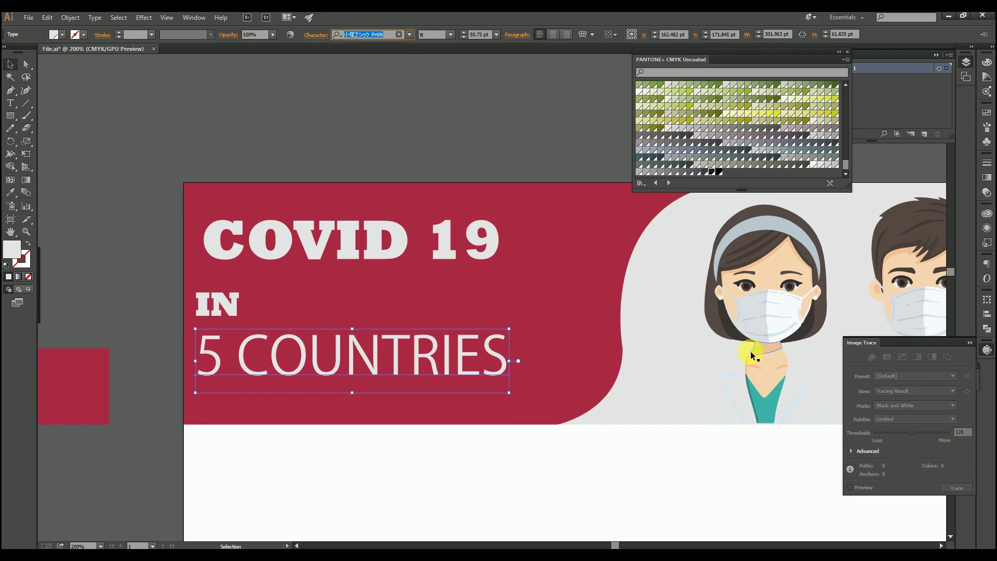
Enlarge "5 COUNTRIES" to about 65 pt, placing "COVID 19" closely above it and "IN" after "COVID 19".
left_click_drag(510, 393, 597, 429)
left_click(456, 336)
left_click_drag(221, 311, 545, 304)
left_click_drag(404, 233, 399, 273)
left_click_drag(376, 350, 376, 332)
left_click(604, 505)
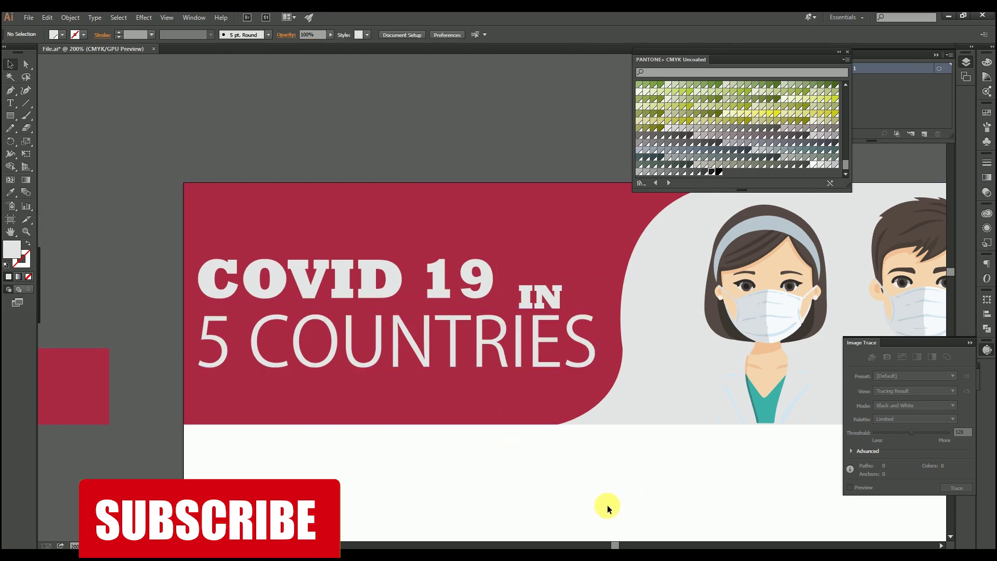
Restyle "IN" to match the typeface of "5 COUNTRIES" at 35 pt and place it right after "COVID 19".
left_click_drag(546, 291, 545, 289)
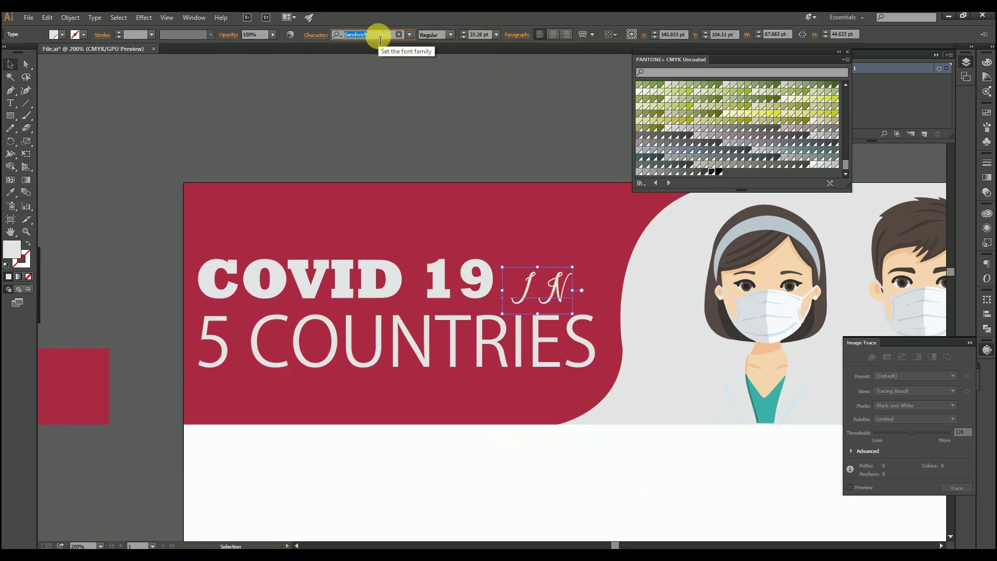
left_click(380, 37)
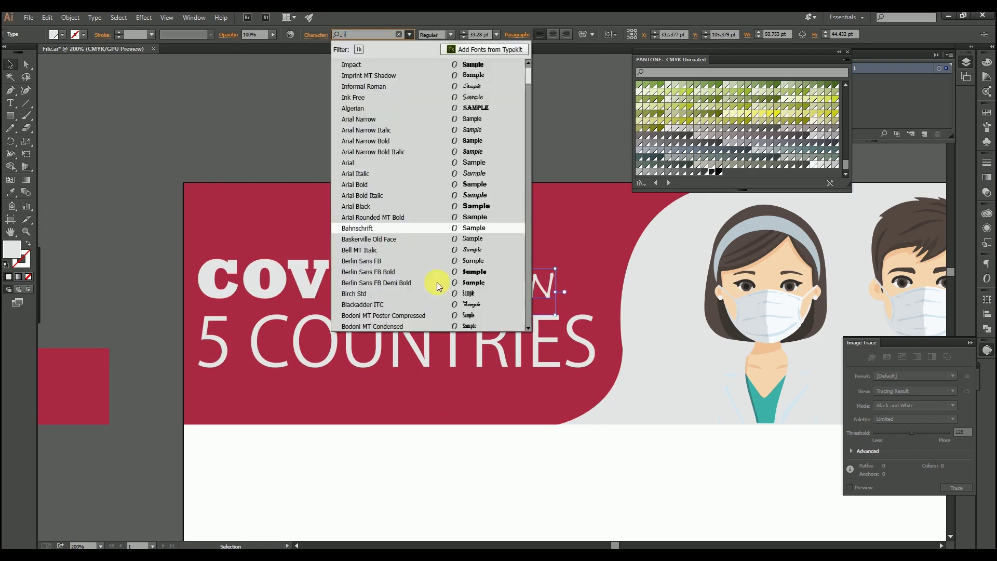
left_click(535, 363)
left_click(304, 367)
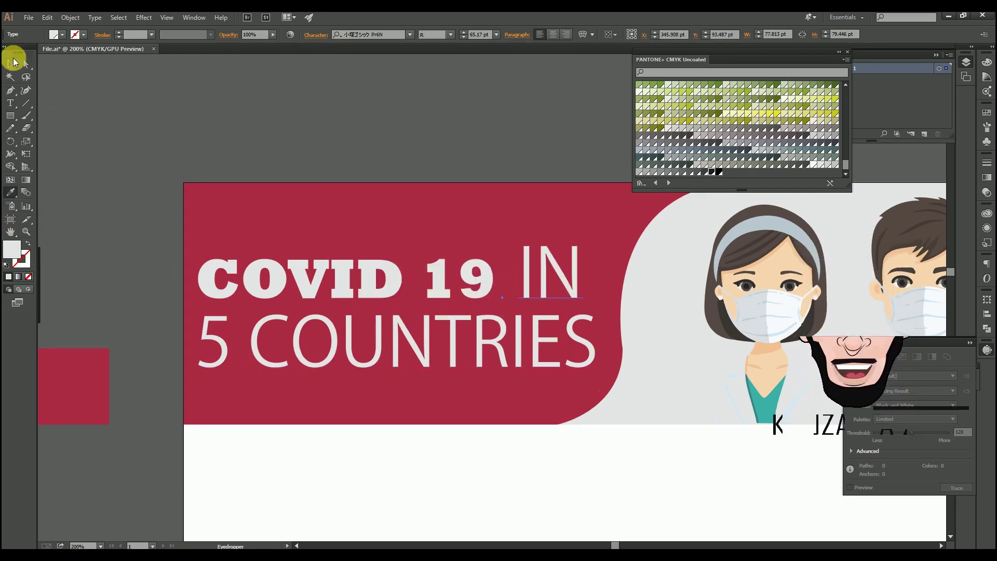
left_click(10, 64)
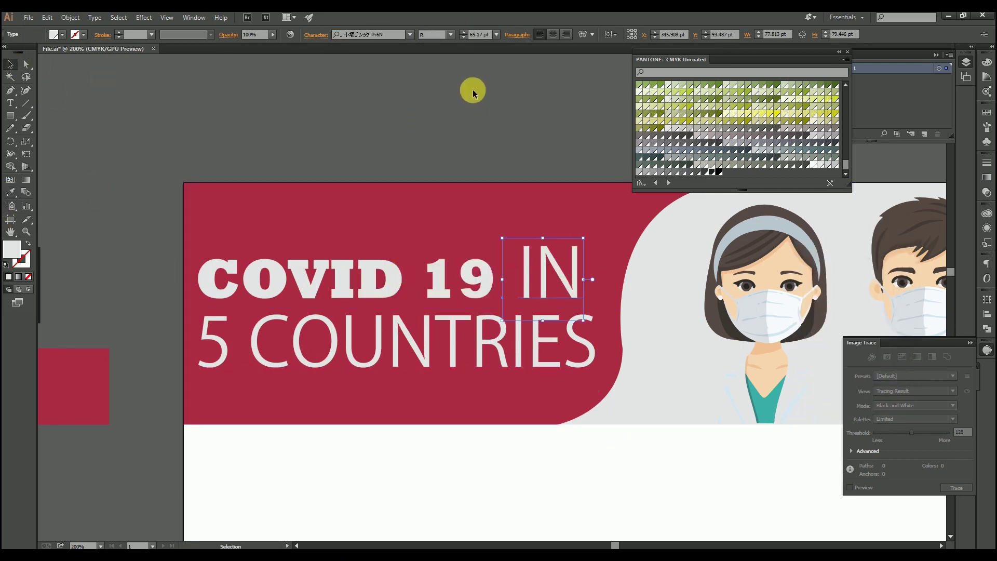
left_click(460, 39)
left_click(555, 211)
left_click_drag(525, 284, 523, 285)
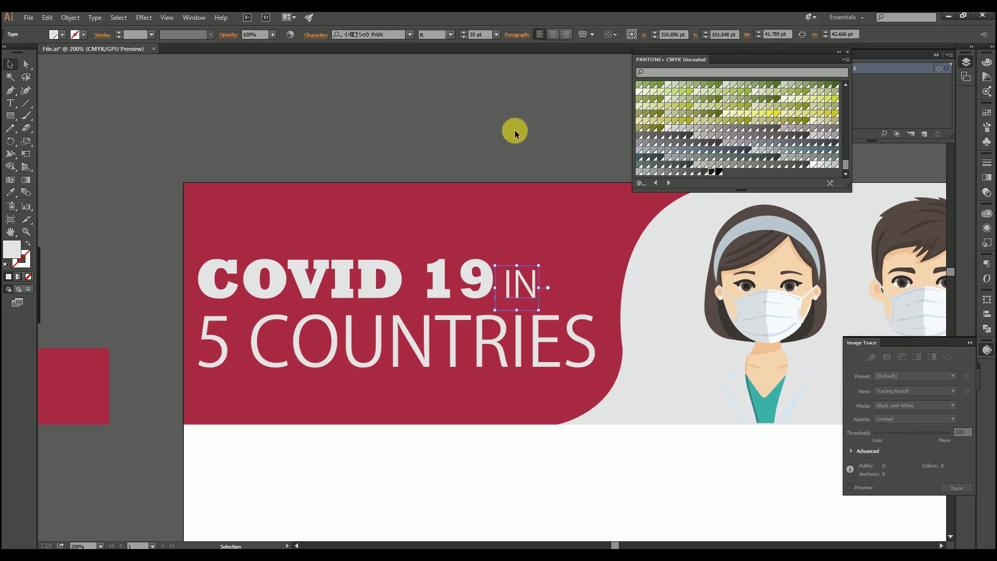
Delete the word "IN" from the header title.
left_click(515, 130)
left_click(533, 294)
key("Delete")
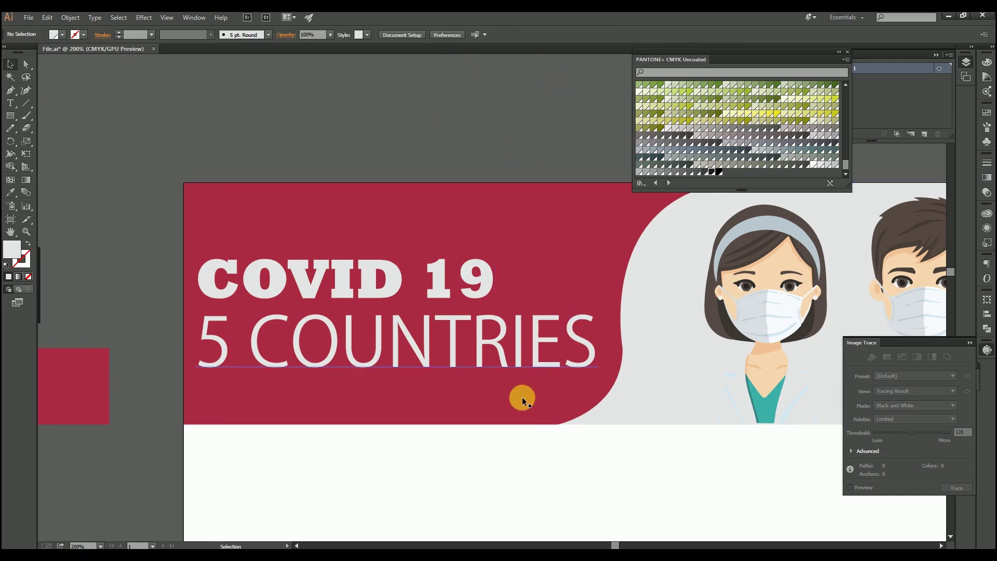
Ungroup the five-person medical team illustration beside the artboard.
scroll(522, 397, "down", 2)
left_click_drag(516, 378, 360, 164)
scroll(397, 216, "down", 1)
left_click_drag(385, 326, 415, 224)
scroll(409, 191, "down", 1)
scroll(494, 230, "up", 2)
left_click_drag(215, 212, 399, 254)
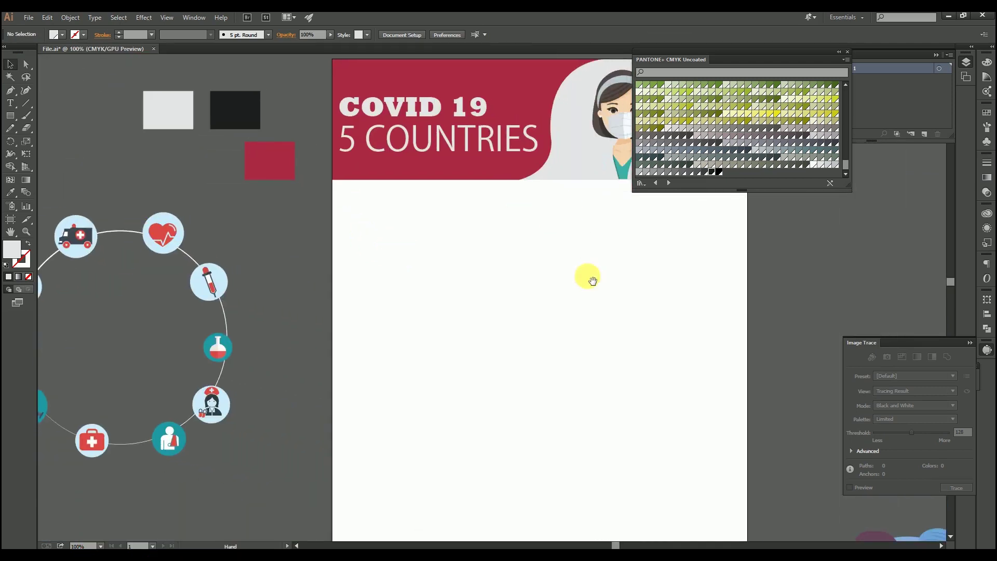
left_click_drag(596, 289, 363, 95)
left_click_drag(798, 427, 583, 376)
left_click(583, 376)
right_click(582, 373)
left_click(649, 433)
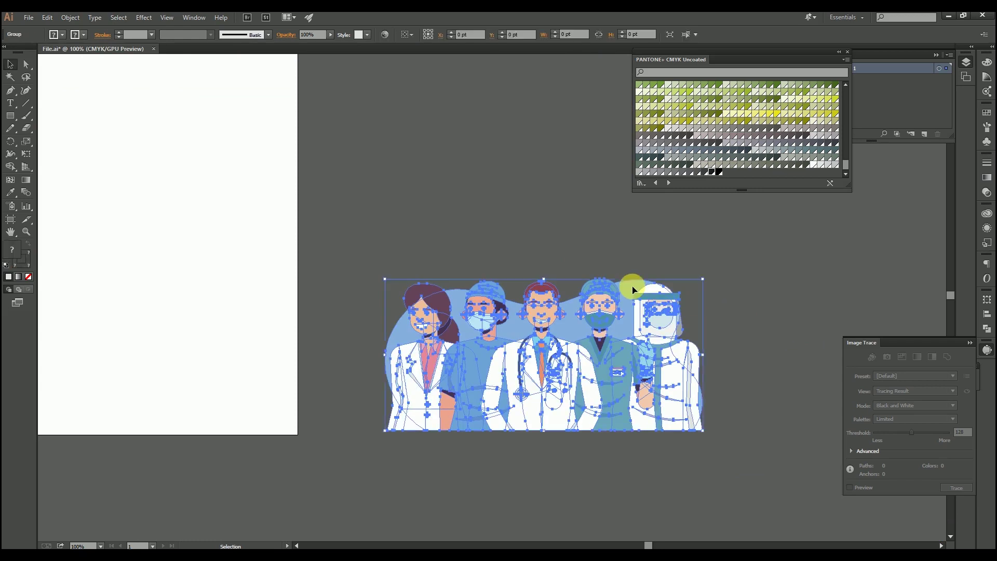
Undo the accidental move in the medical team illustration and ungroup its nested groups.
left_click_drag(632, 288, 759, 341)
key("ctrl+z")
right_click(570, 345)
left_click(650, 406)
left_click(632, 334)
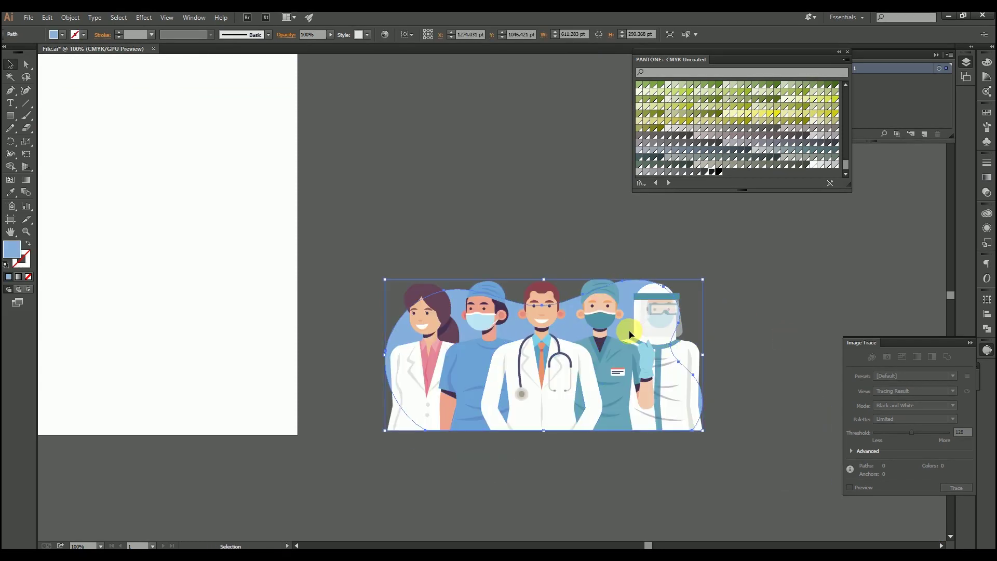
left_click(618, 350)
right_click(618, 348)
left_click(664, 409)
Move the blue background shape below the medical team and ungroup the figures once more.
left_click(631, 276)
left_click_drag(631, 286, 683, 474)
left_click(646, 383)
right_click(646, 383)
left_click(675, 442)
Separate the figure in the white protective suit by moving it sideways, away from the rest of the medical team.
left_click(719, 391)
left_click_drag(666, 380, 798, 321)
left_click(784, 419)
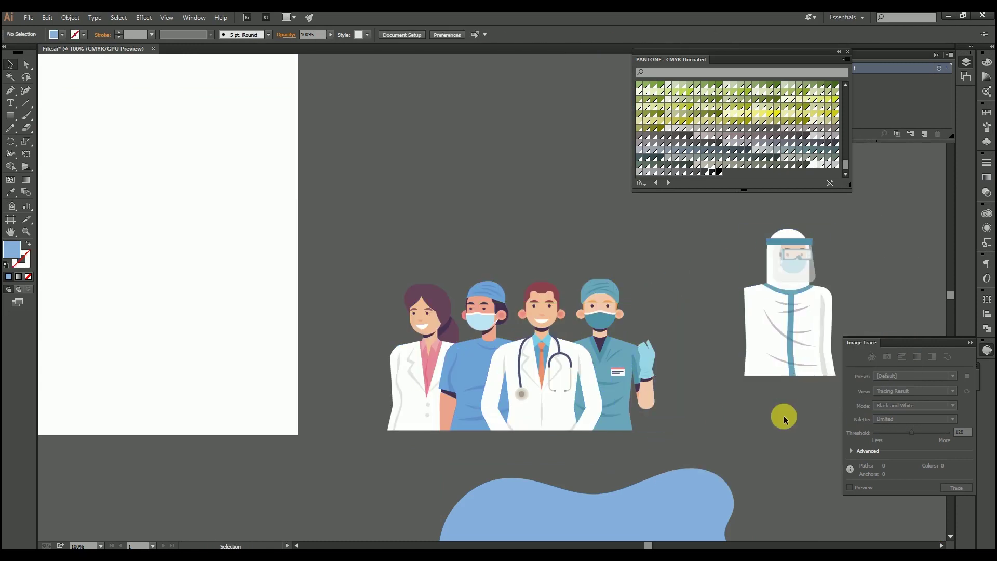
key("ctrl+z")
left_click(747, 375)
left_click_drag(684, 376, 805, 372)
Move the teal-scrubs surgeon above the team and space out the stethoscope doctor, blue-scrubs nurse and female doctor as separate figures.
left_click_drag(633, 368, 538, 159)
left_click(551, 267)
left_click_drag(559, 390, 662, 401)
left_click_drag(509, 390, 537, 396)
left_click_drag(419, 385, 386, 381)
left_click(443, 270)
scroll(573, 437, "up", 1)
left_click(441, 396)
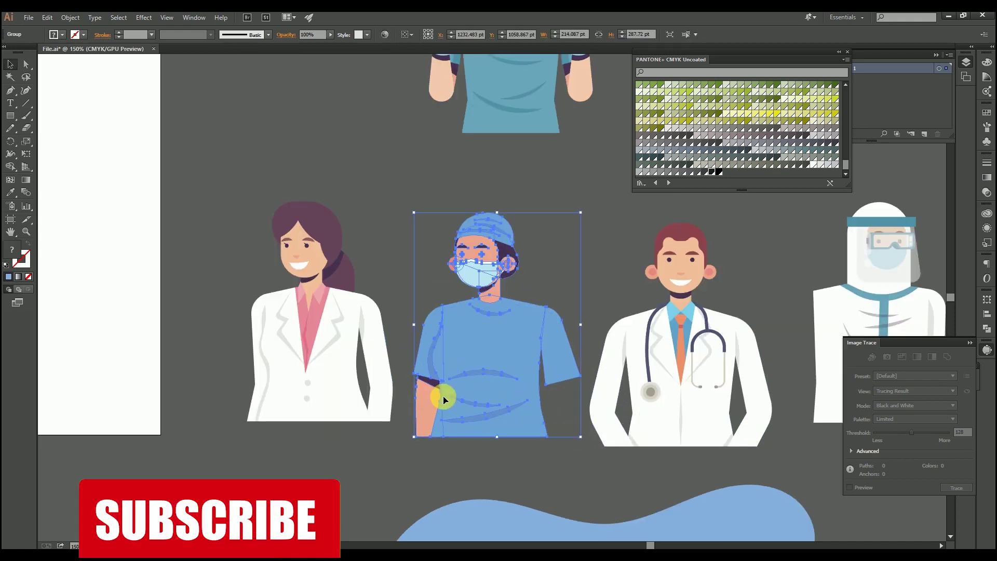
Reshape the blue-scrubs nurse's empty sleeve by moving its two lower corner points inward, toward the torso.
scroll(454, 374, "up", 3)
key("a")
left_click_drag(498, 338, 486, 340)
left_click_drag(590, 318, 563, 319)
key("v")
Duplicate the blue-scrubs nurse's bare forearm to the armless side and reflect the copy so it mirrors the original.
left_click(179, 351)
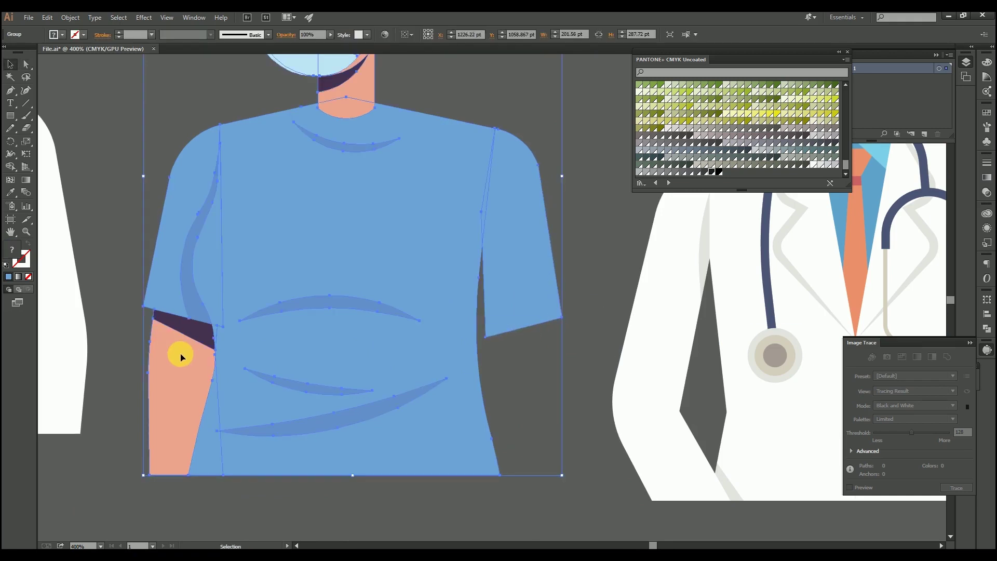
double_click(181, 354)
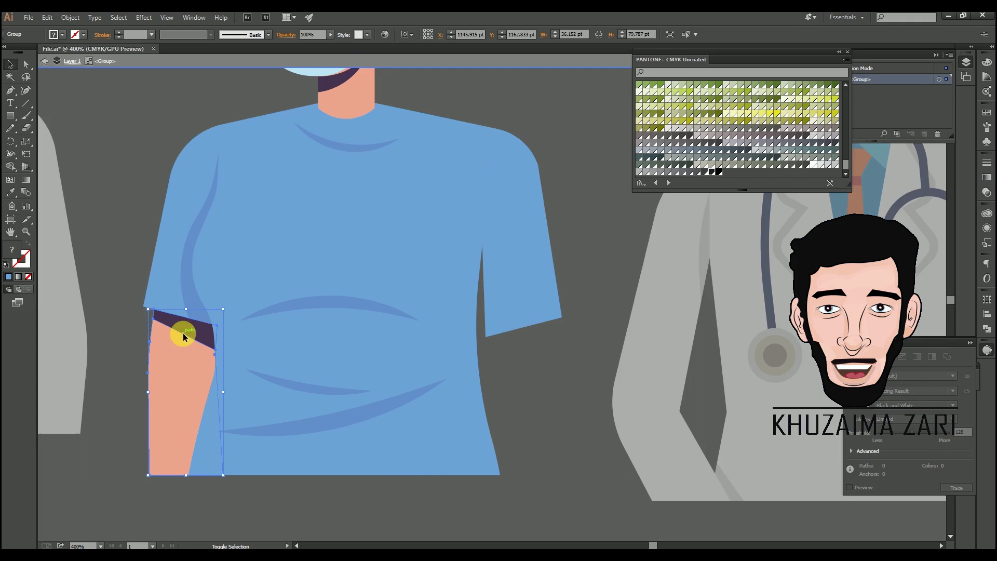
left_click_drag(176, 358, 485, 379, "alt")
right_click(488, 379)
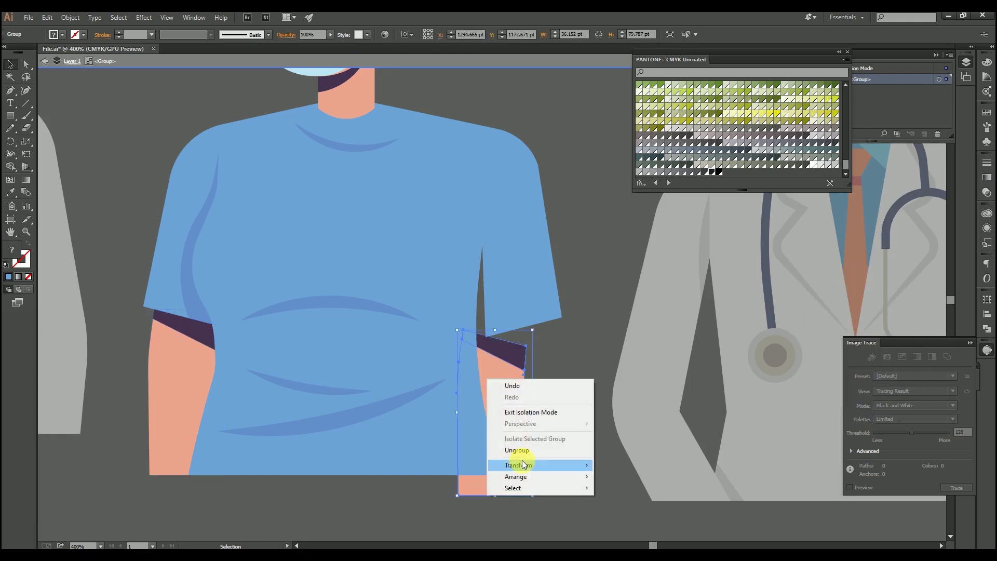
mouse_move(534, 466)
left_click(630, 503)
key("Return")
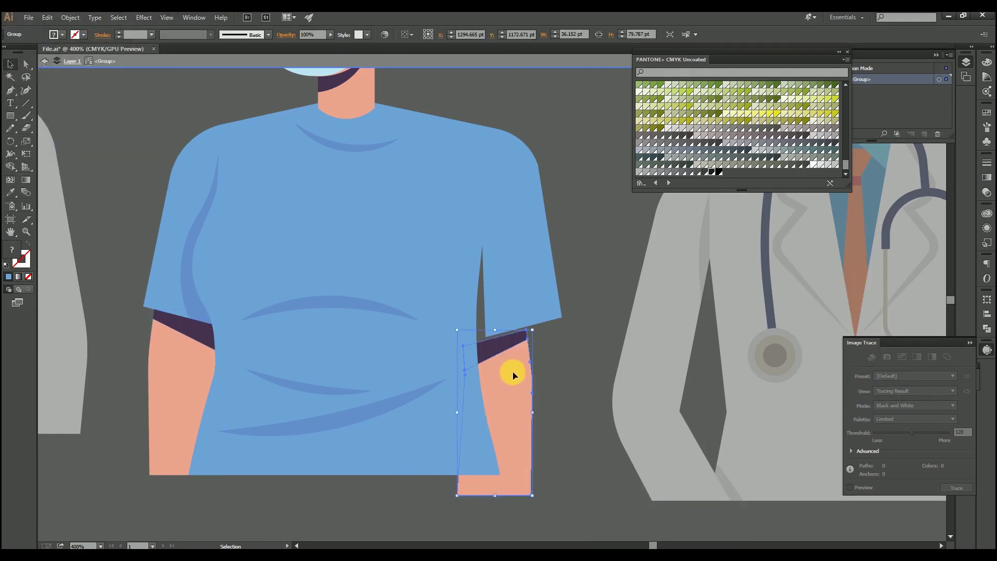
Fit the mirrored forearm under the nurse's empty sleeve and leave isolation mode.
left_click_drag(547, 345, 553, 331)
key("ctrl+shift+a")
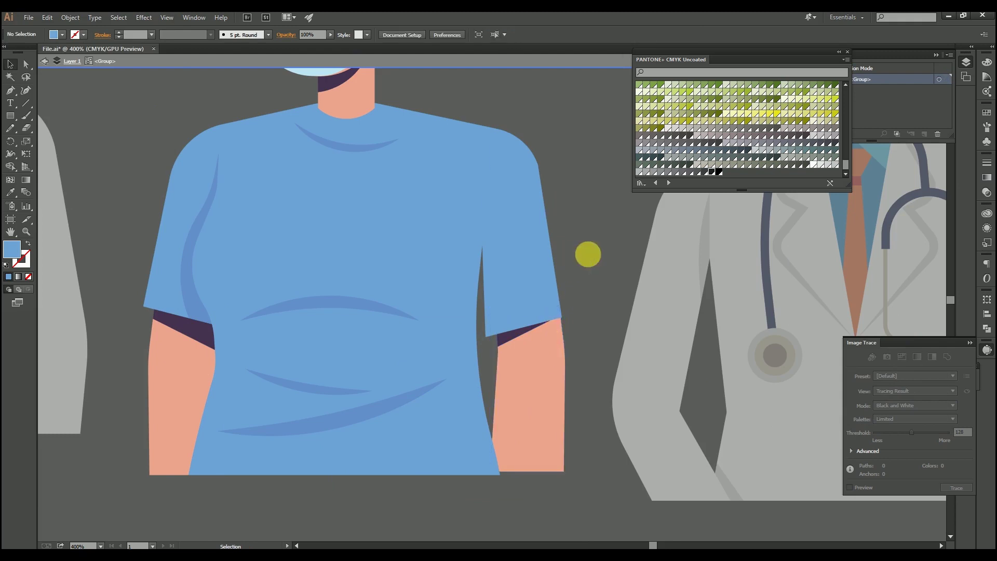
double_click(588, 255)
Isolate the white protective suit's complete sleeve and copy it across to the opposite side of the torso.
scroll(579, 254, "down", 3)
left_click_drag(610, 251, 568, 289)
left_click_drag(517, 253, 452, 305)
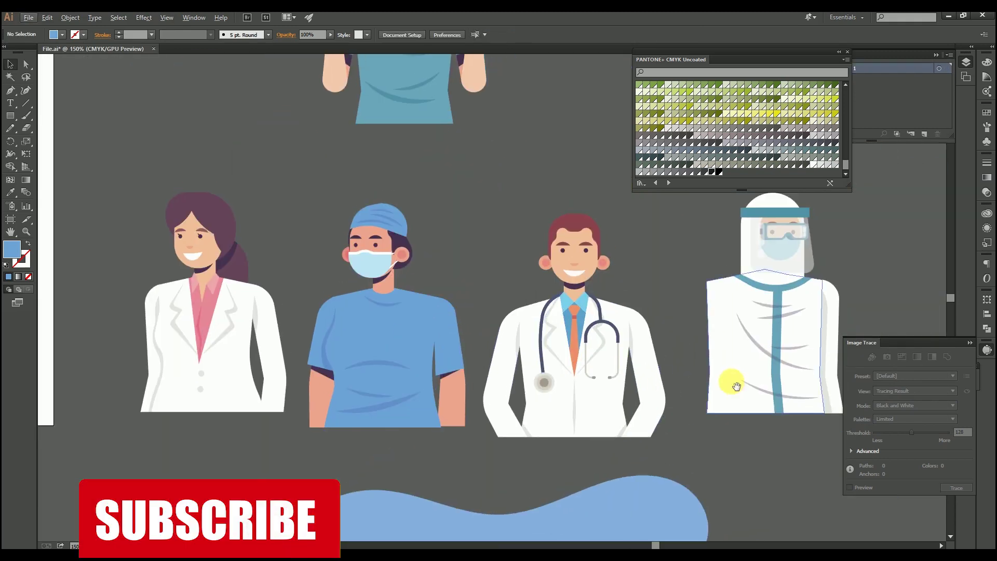
left_click_drag(736, 387, 416, 336)
scroll(469, 293, "up", 1)
double_click(521, 238)
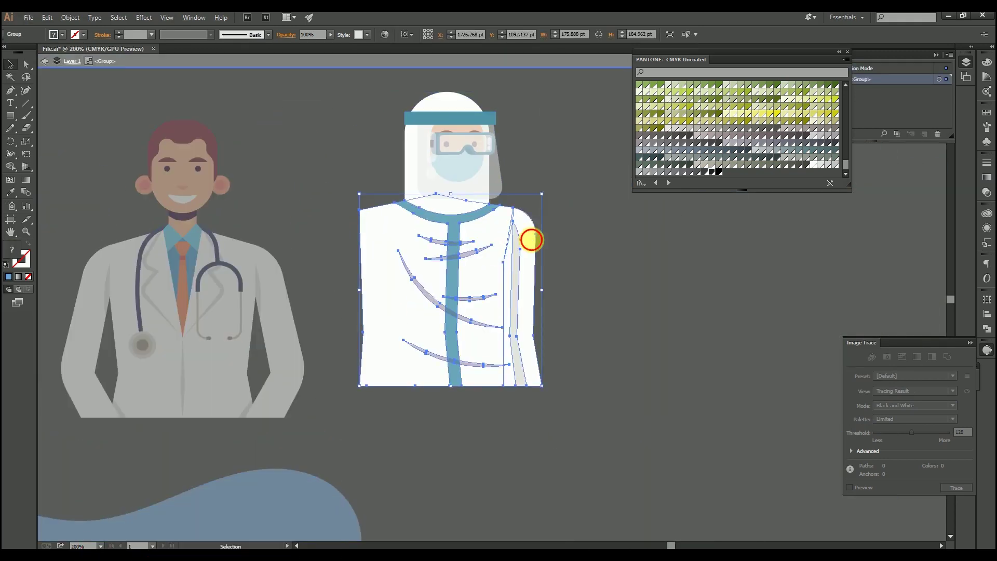
double_click(531, 239)
left_click_drag(526, 257, 352, 256)
Reflect the copied sleeve, align it with the protective suit's shoulder and leave isolation mode.
right_click(351, 256)
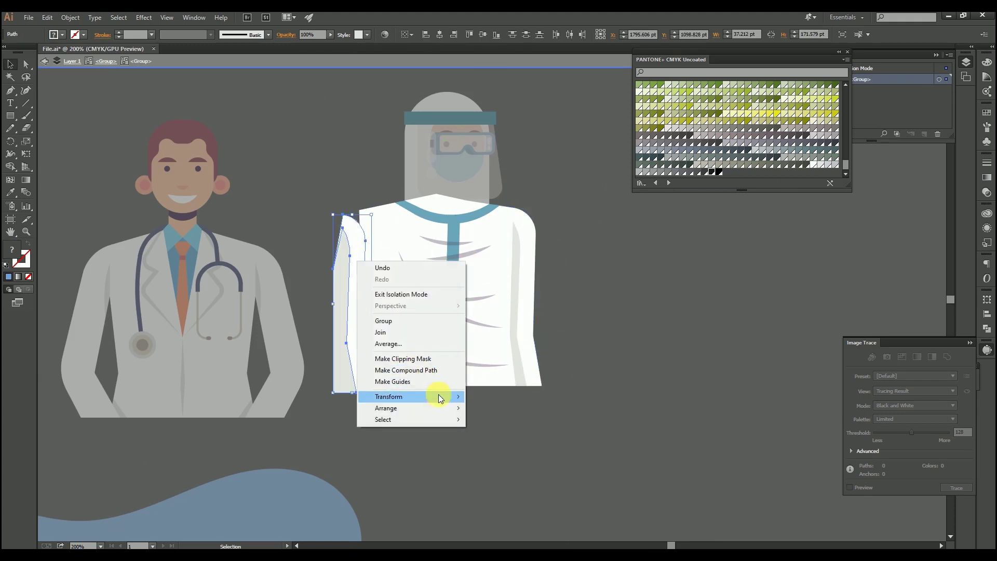
mouse_move(439, 397)
left_click(513, 433)
key("Return")
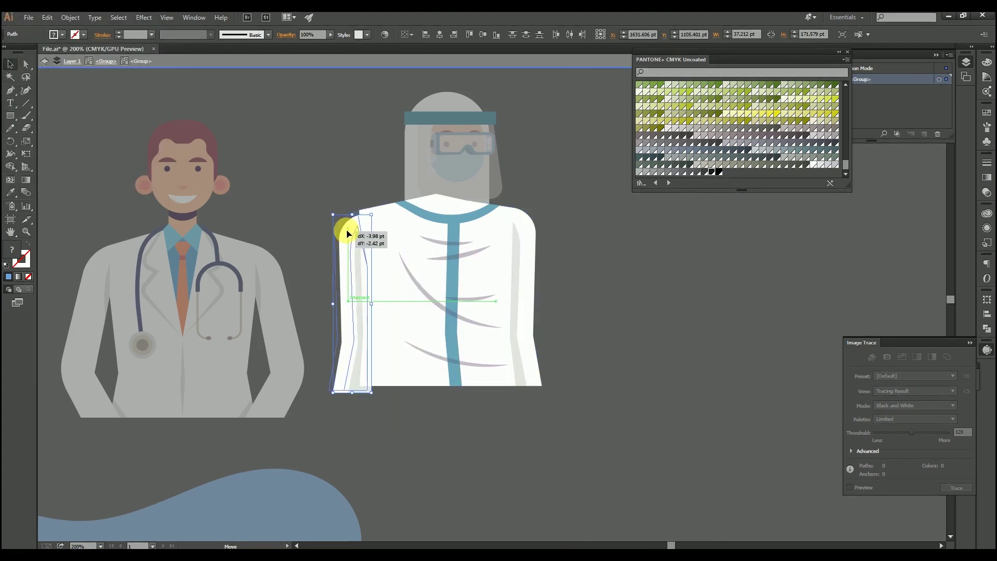
left_click_drag(348, 232, 348, 231)
double_click(301, 189)
Ungroup the ring of medical icons beside the artboard.
scroll(300, 189, "down", 3)
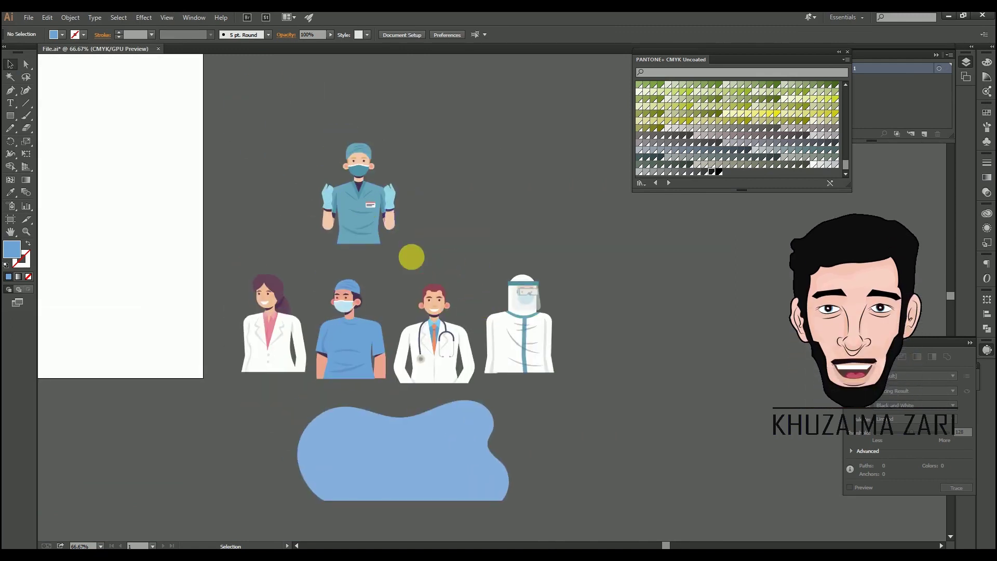
left_click_drag(422, 493, 544, 501)
left_click(524, 385)
key("ctrl+minus")
left_click_drag(353, 273, 504, 452)
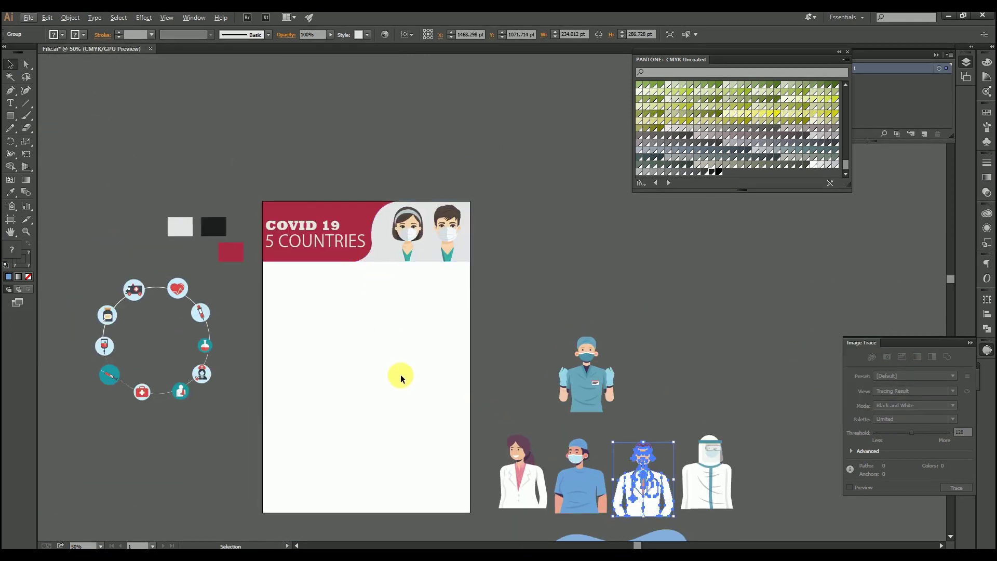
scroll(400, 375, "up", 1)
left_click_drag(226, 314, 332, 265)
left_click(251, 241)
right_click(254, 241)
left_click(283, 303)
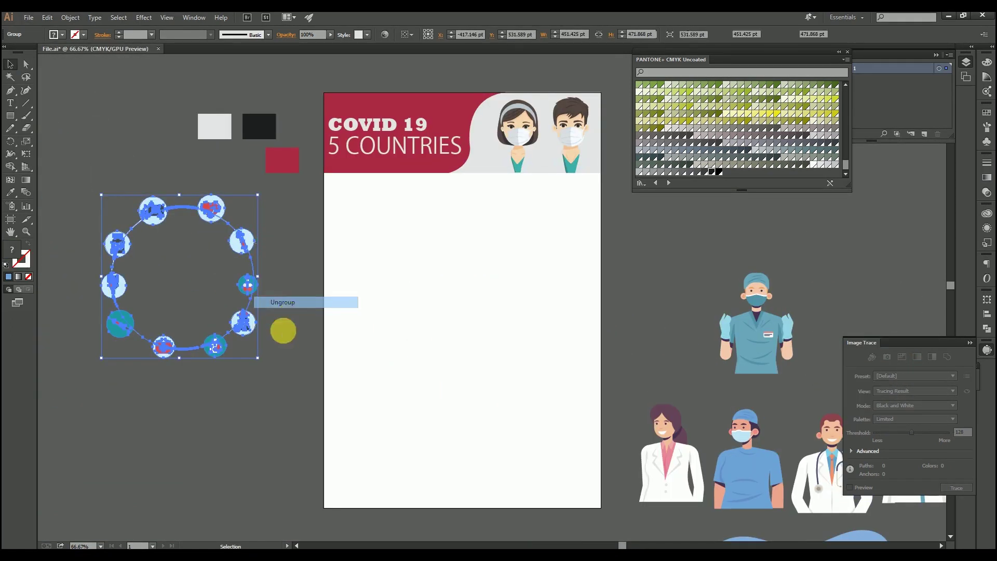
Move the dropper icon and its light-blue circle out of the ring, toward the artboard.
scroll(214, 347, "up", 1)
scroll(251, 267, "up", 1)
left_click(235, 252)
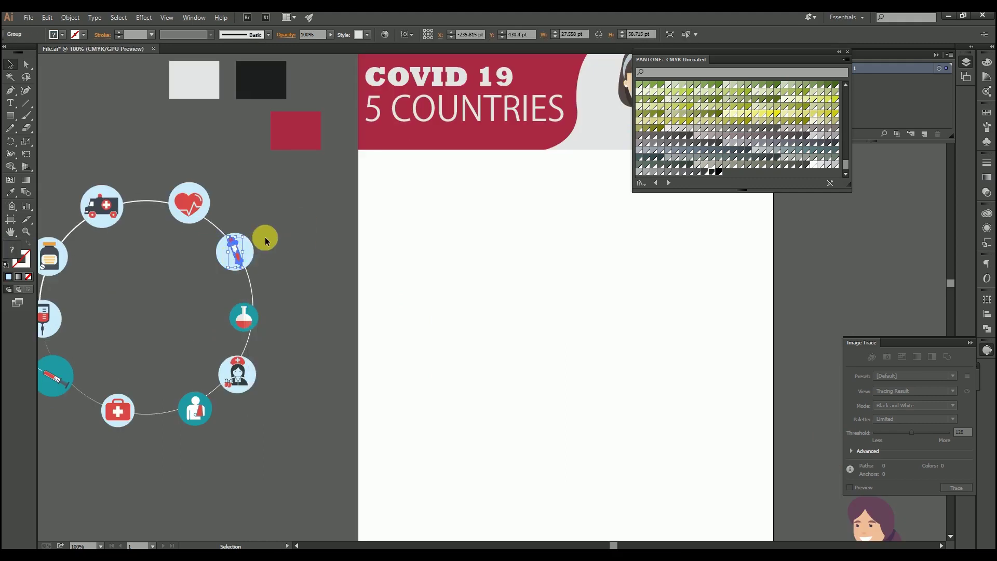
left_click_drag(241, 250, 350, 310)
left_click(250, 252, "shift")
left_click(432, 314)
key("ctrl+z")
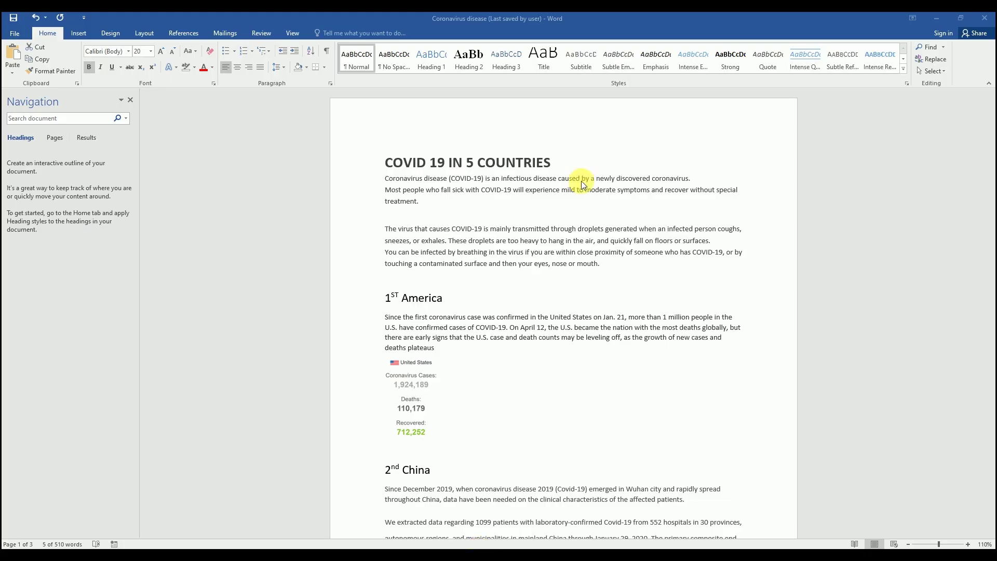
Switch to the Word document, remove the empty line between the two introduction paragraphs and copy both paragraphs.
left_click(582, 181)
left_click_drag(449, 207, 395, 182)
key("ctrl+c")
left_click_drag(606, 264, 385, 219)
left_click(384, 218)
key("Delete")
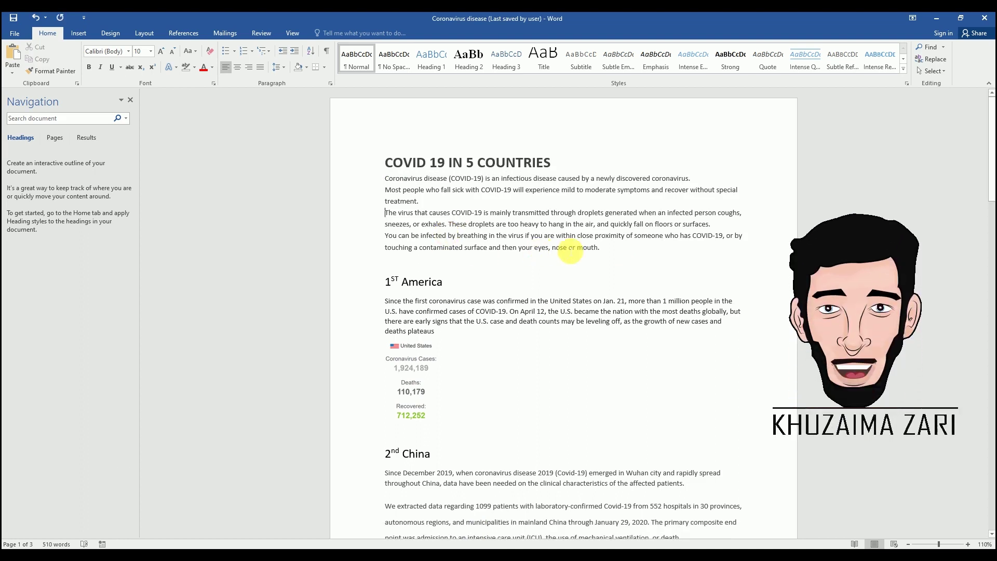
left_click_drag(613, 253, 385, 185)
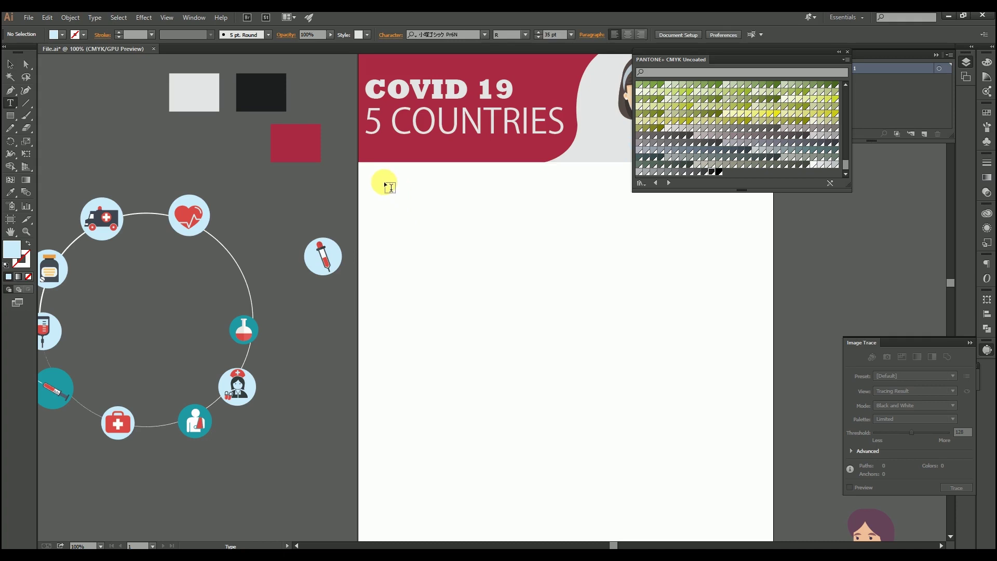
Switch back to Illustrator and paste the introduction into a new area text frame, about 684 × 215 pt, below the header.
left_click_drag(737, 297, 739, 294)
key("ctrl+v")
key("Escape")
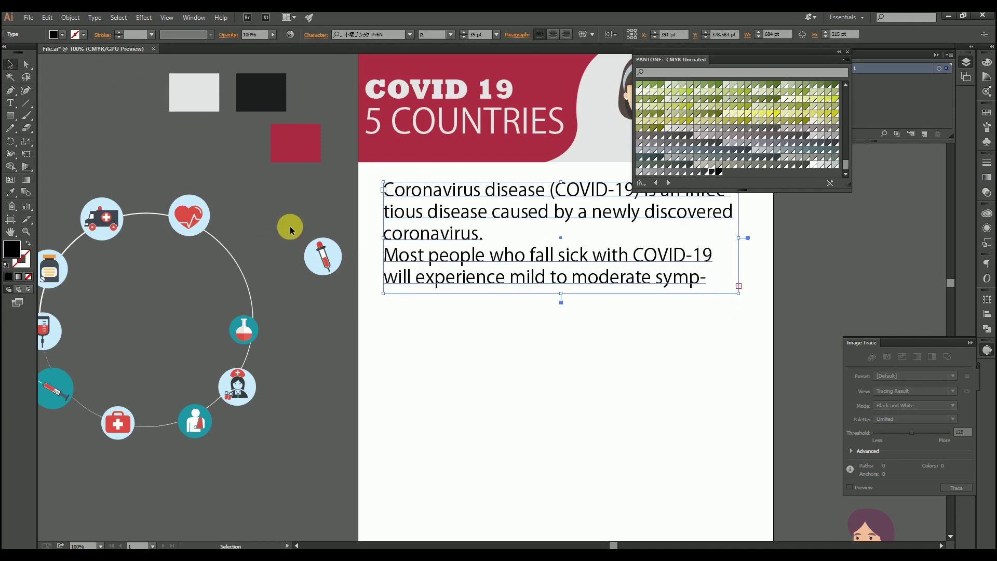
Sample the crimson colour for the introduction text and set its font size to 20 pt.
left_click(438, 129)
left_click(289, 151)
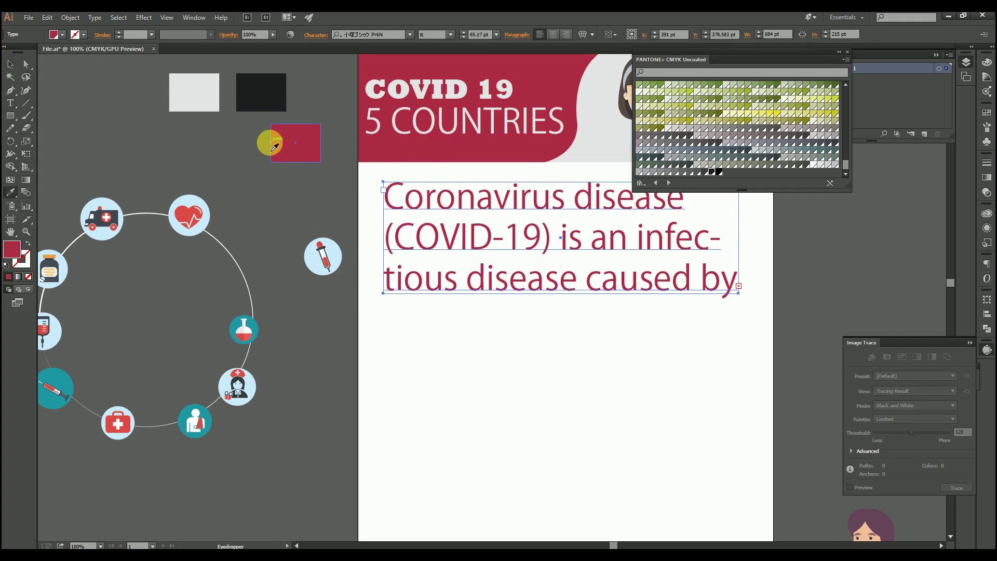
key("v")
left_click(464, 37)
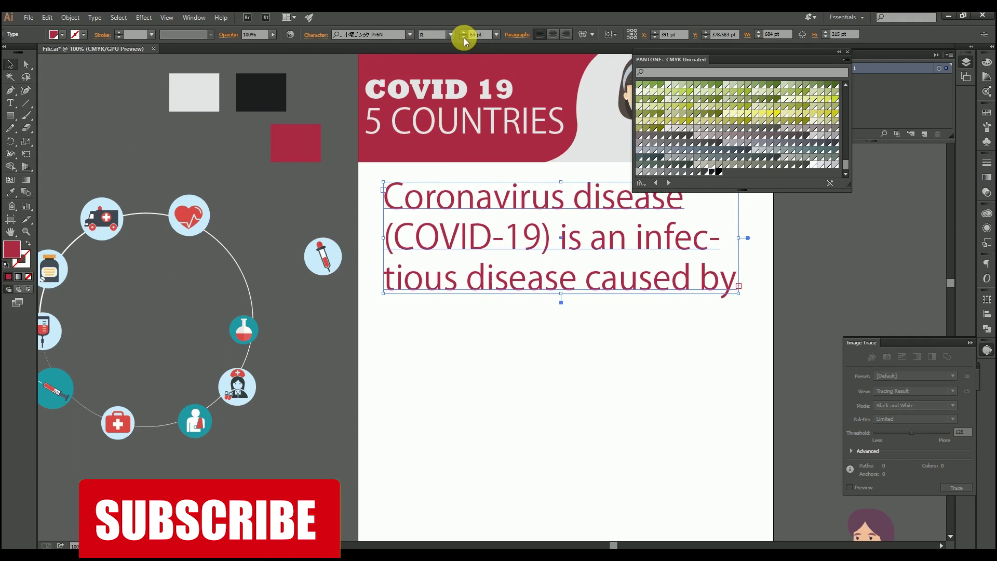
left_click(463, 32, "shift")
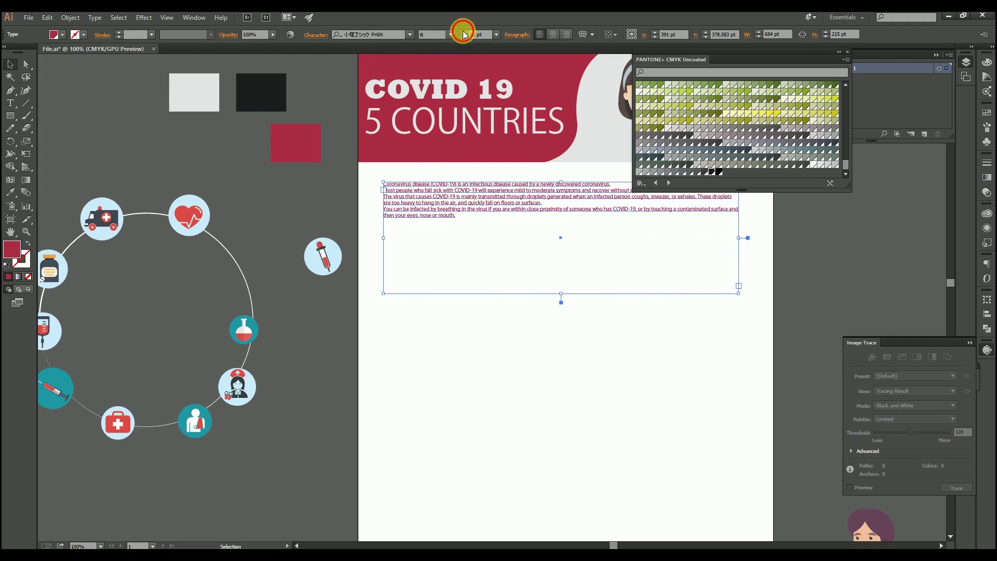
Extend the introduction text frame downward to a height of about 251 pt.
left_click_drag(563, 295, 574, 316)
left_click(577, 323)
scroll(626, 263, "up", 1)
left_click_drag(561, 249, 522, 307)
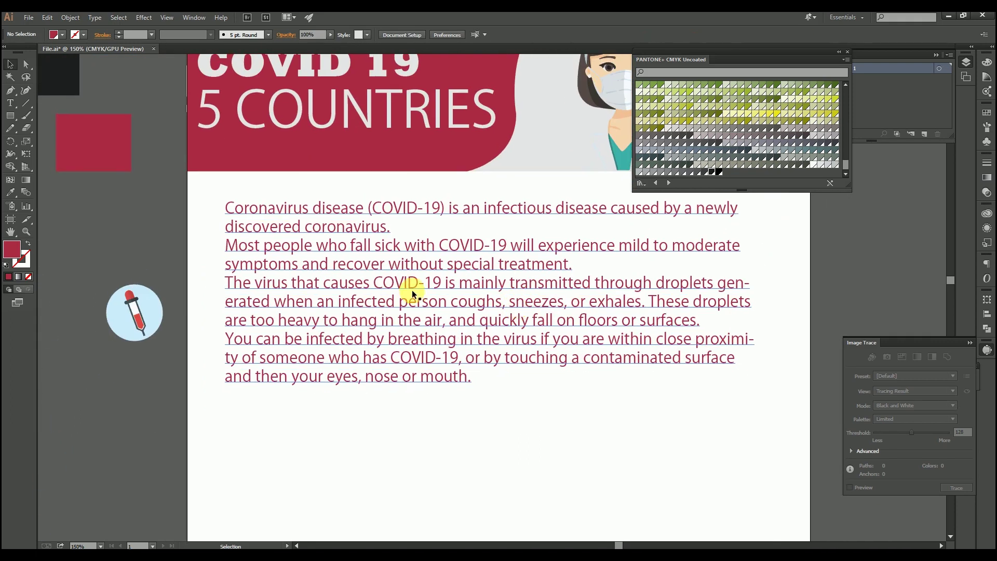
Try several font families on the introduction text and apply Adobe 仿宋 Std R.
left_click(245, 251)
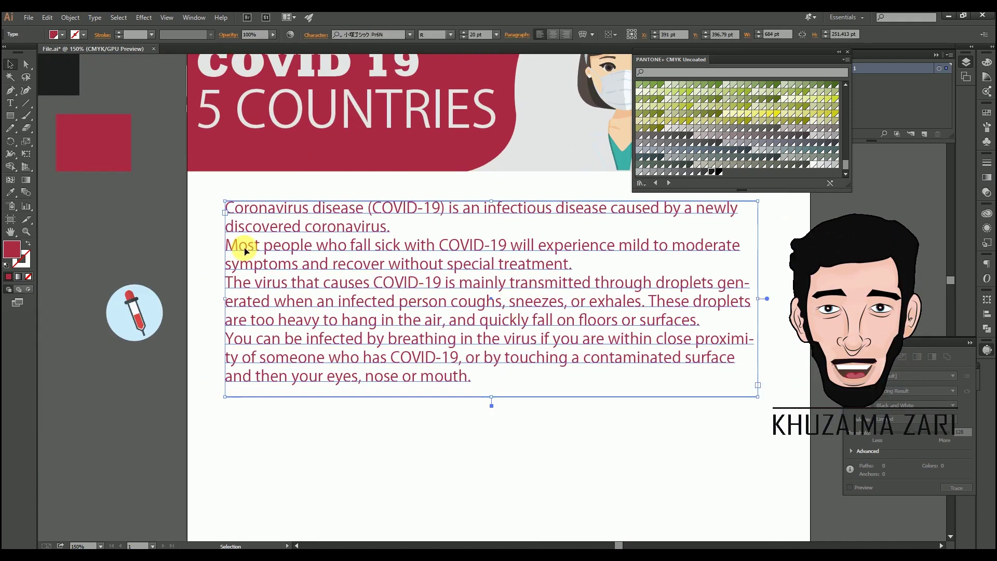
left_click(380, 34)
key("Down")
key("Down")
key("Down")
key("Down")
key("Down")
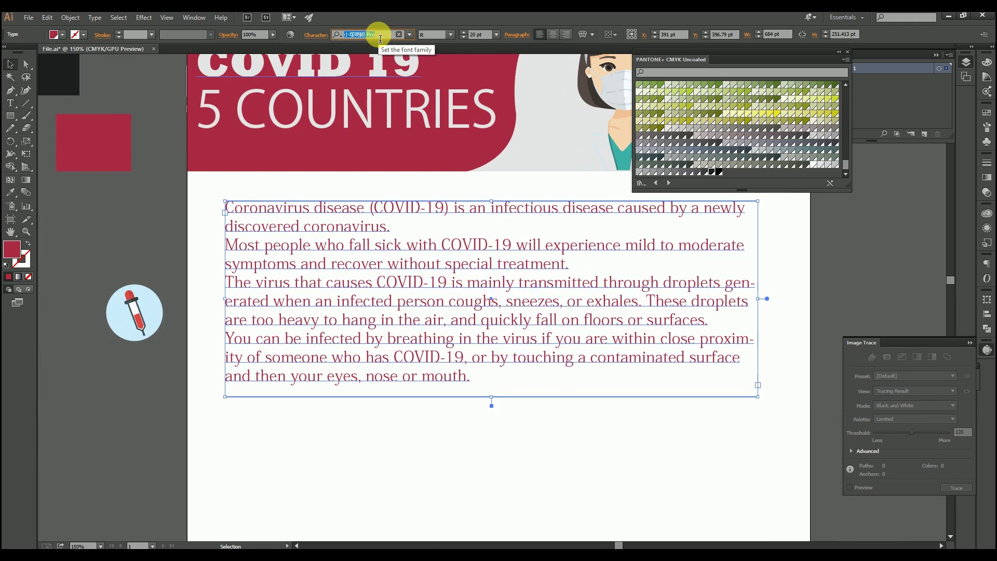
key("Down")
key("Down")
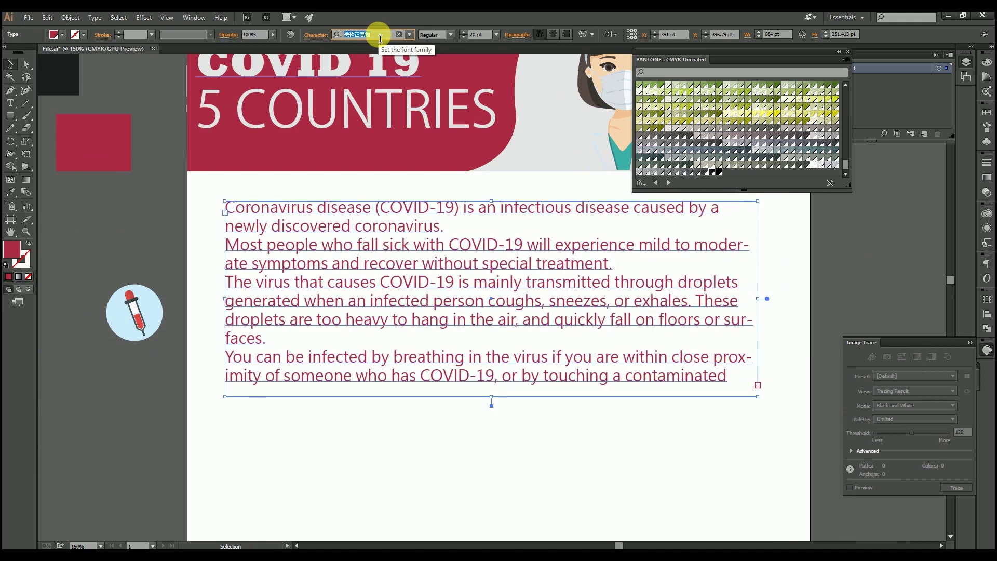
key("Down")
key("Down")
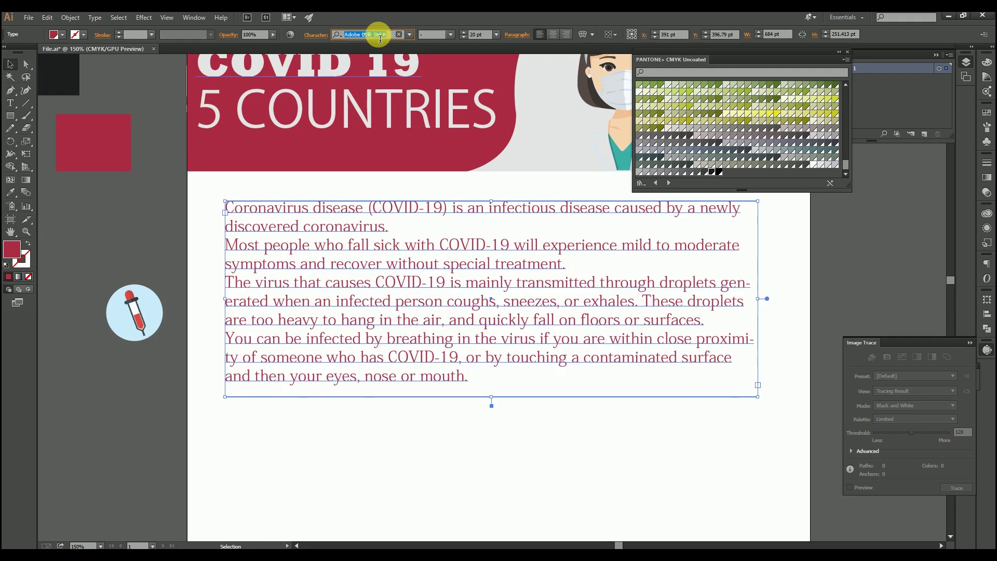
key("Return")
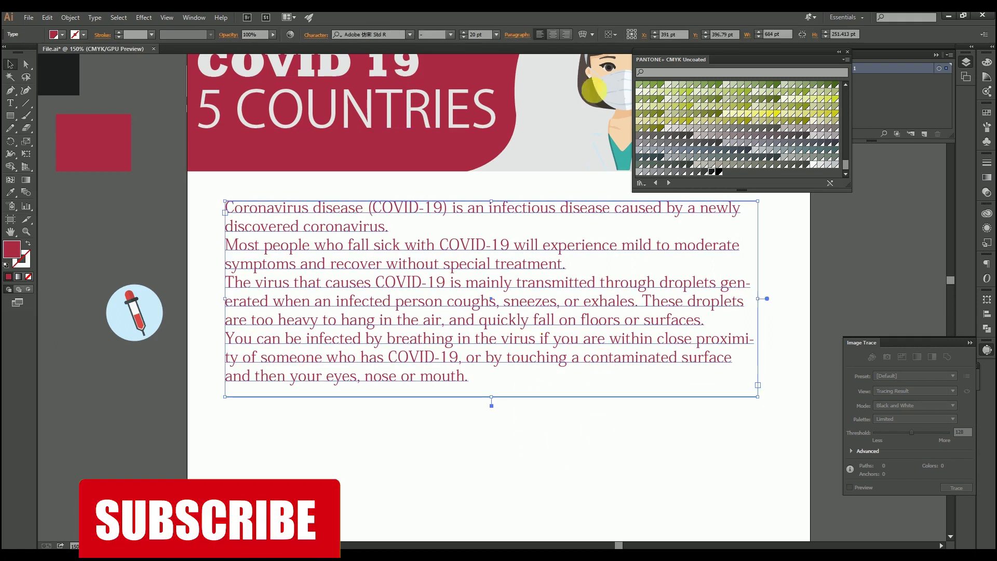
Turn off hyphenation for the introduction text and justify it with the last line aligned left.
left_click(519, 35)
left_click(417, 117)
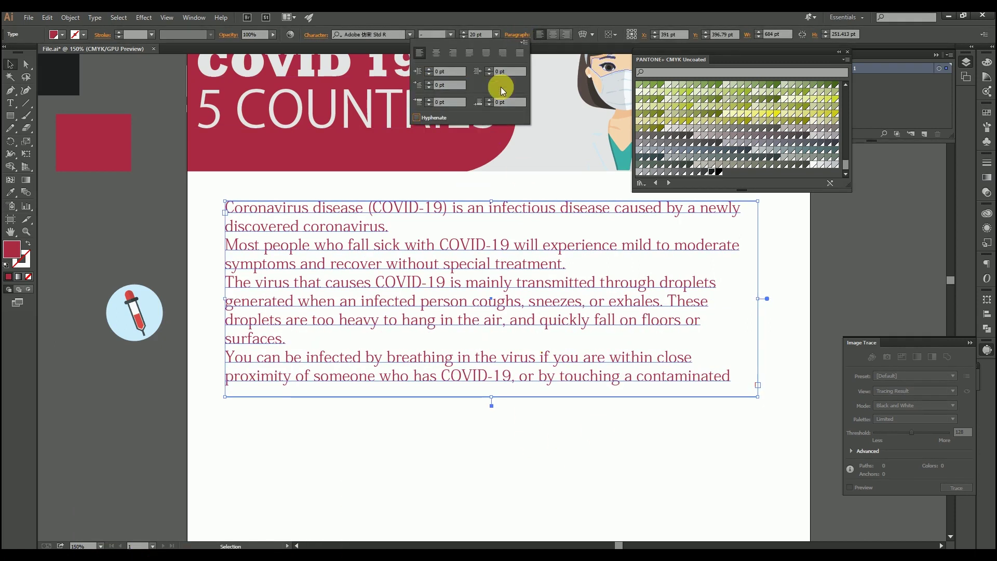
left_click(469, 53)
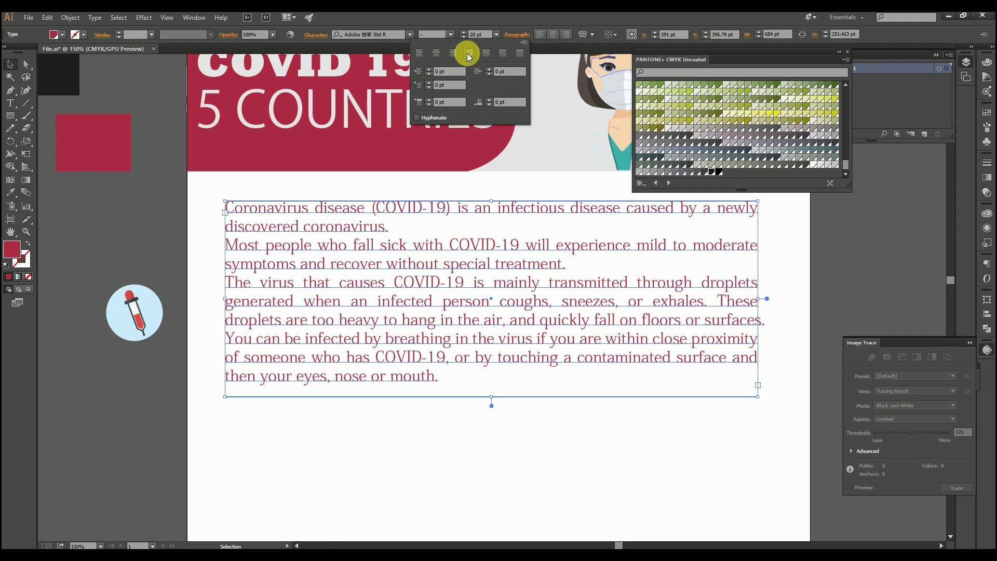
left_click(513, 441)
Widen the introduction text frame slightly so its longest line fits inside.
left_click(627, 370)
left_click_drag(762, 305, 766, 304)
scroll(259, 254, "down", 2)
left_click_drag(404, 268, 408, 256)
left_click(373, 347)
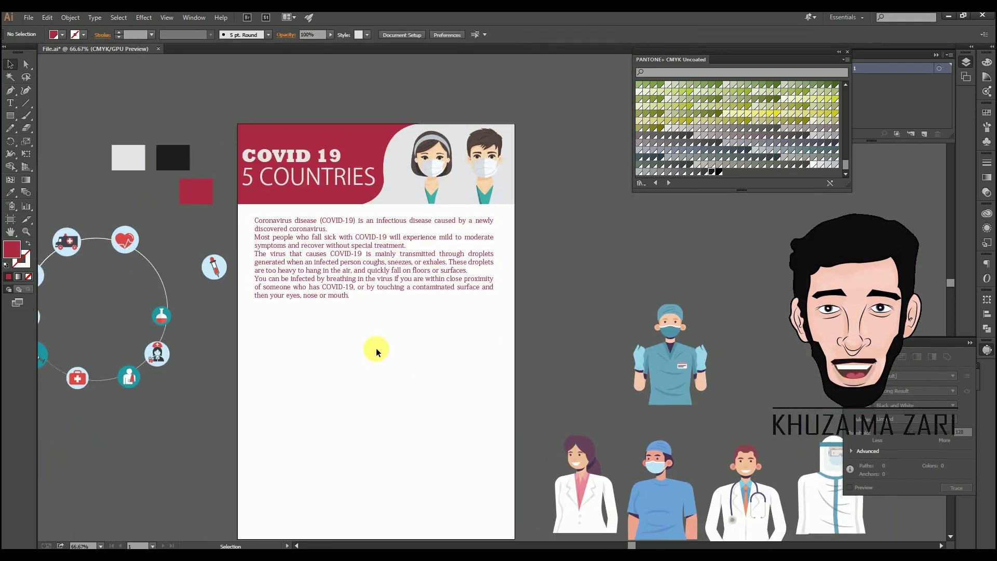
Take the crimson fill from the swatch rectangle and start a Pen path on the artboard's left edge below the introduction.
left_click_drag(423, 360, 432, 342)
left_click(225, 260)
left_click(199, 171)
scroll(315, 301, "up", 1)
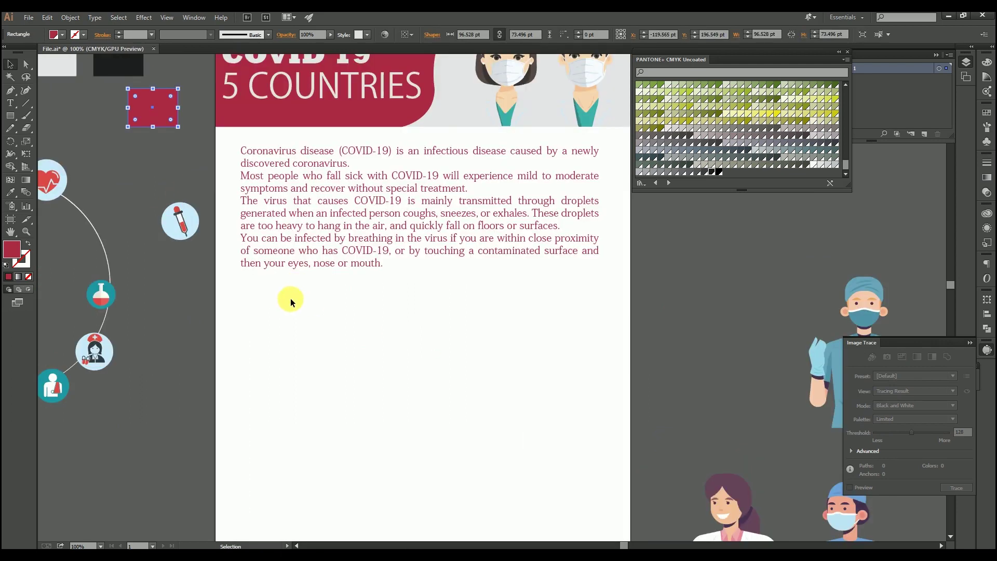
left_click_drag(164, 222, 205, 249)
left_click_drag(275, 320, 201, 253)
scroll(262, 310, "up", 1)
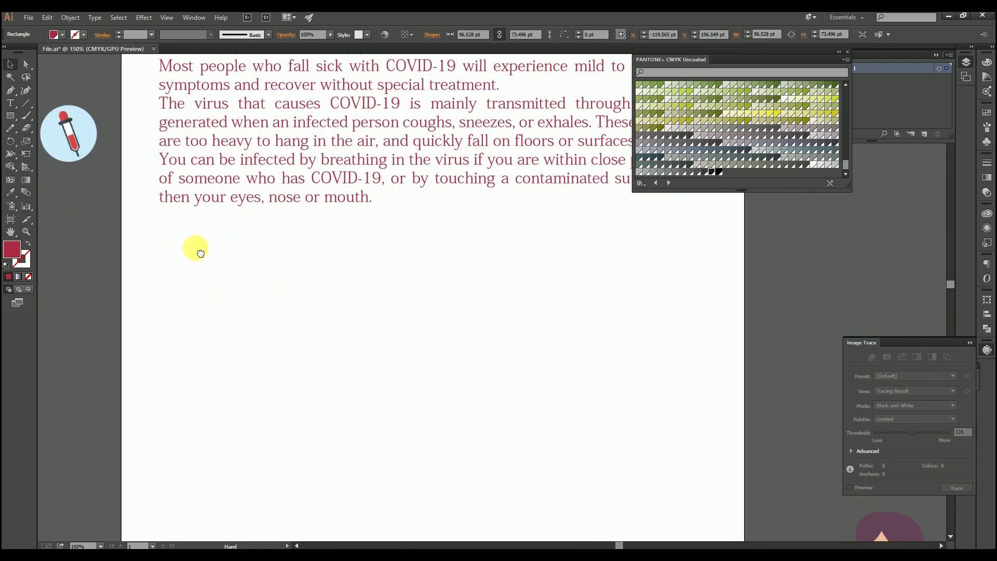
left_click(10, 90)
left_click(121, 284)
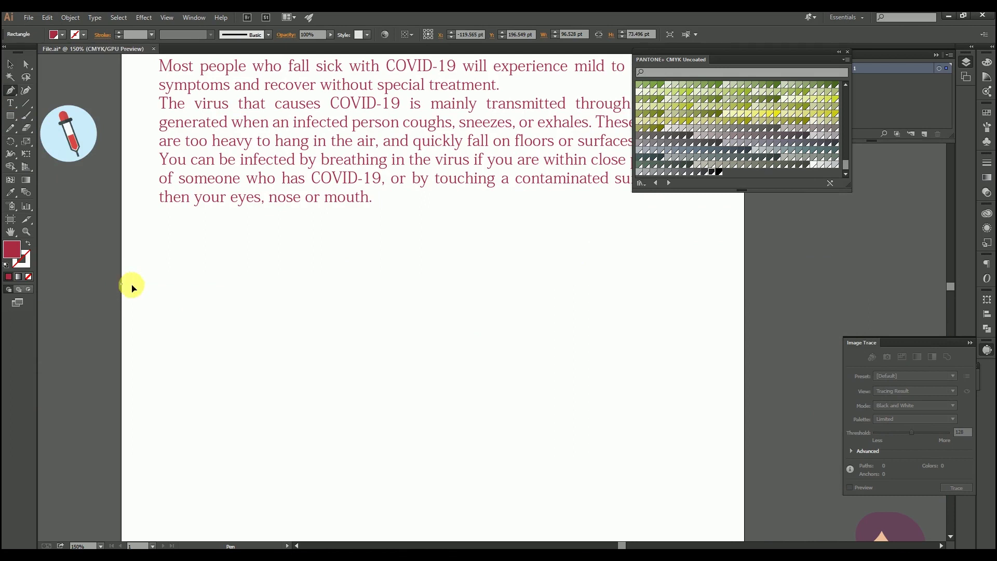
Continue the Pen path as a smooth S-curve across the artboard to its right edge, followed by a short straight segment down that edge.
left_click_drag(748, 288, 944, 365)
key("ctrl+z")
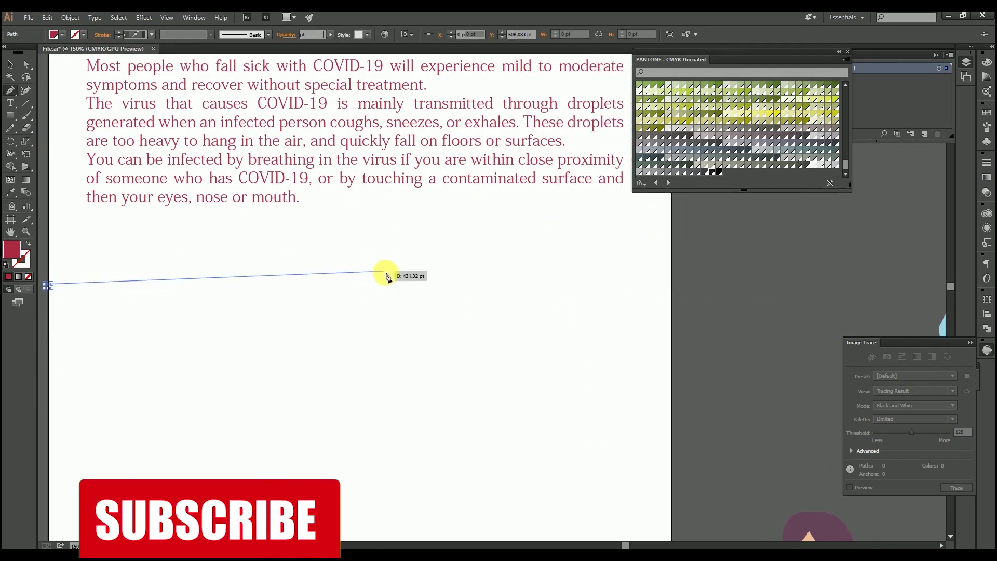
left_click_drag(355, 284, 511, 349)
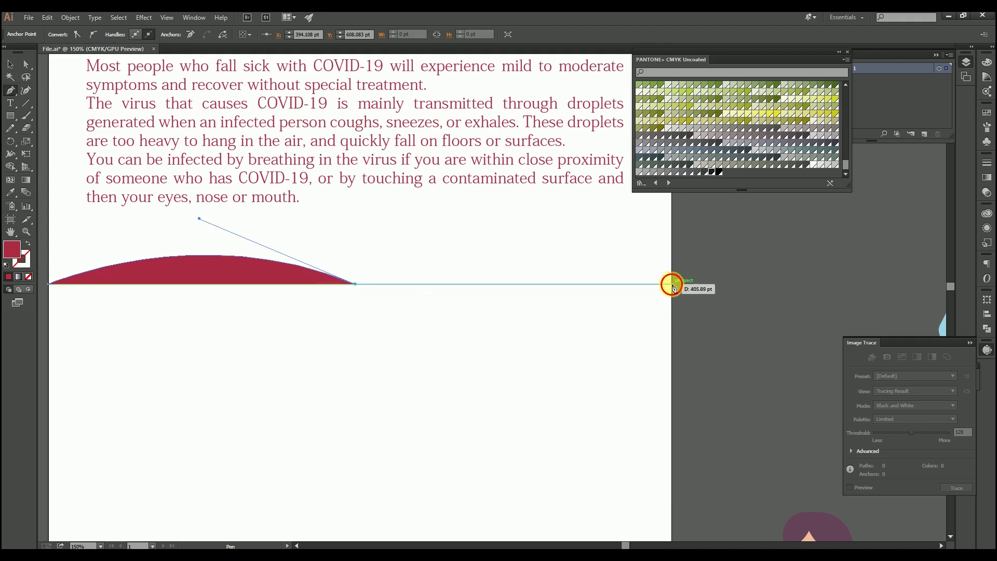
left_click_drag(797, 233, 823, 225)
left_click(672, 284)
left_click_drag(665, 381, 400, 275)
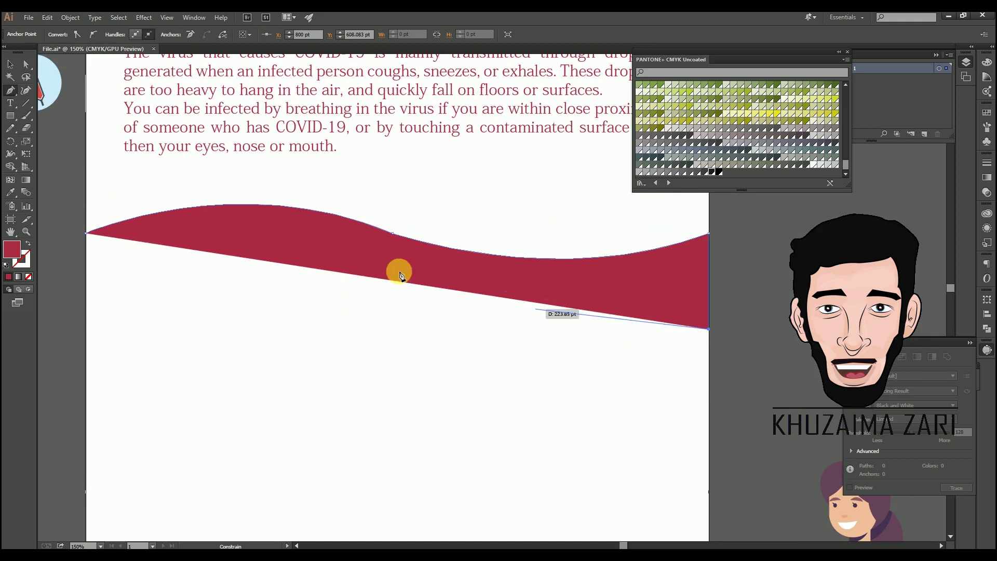
left_click(417, 274)
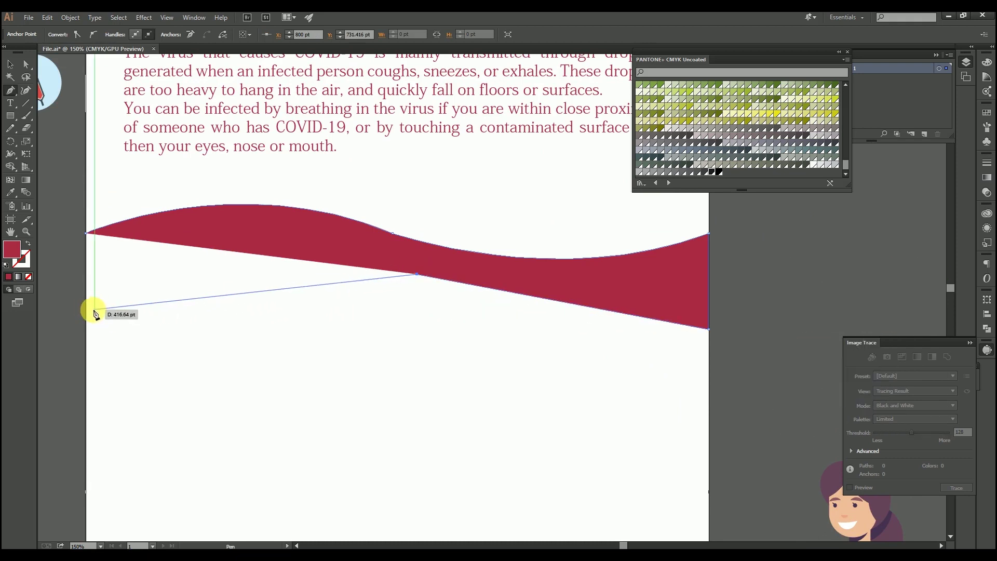
left_click(86, 308)
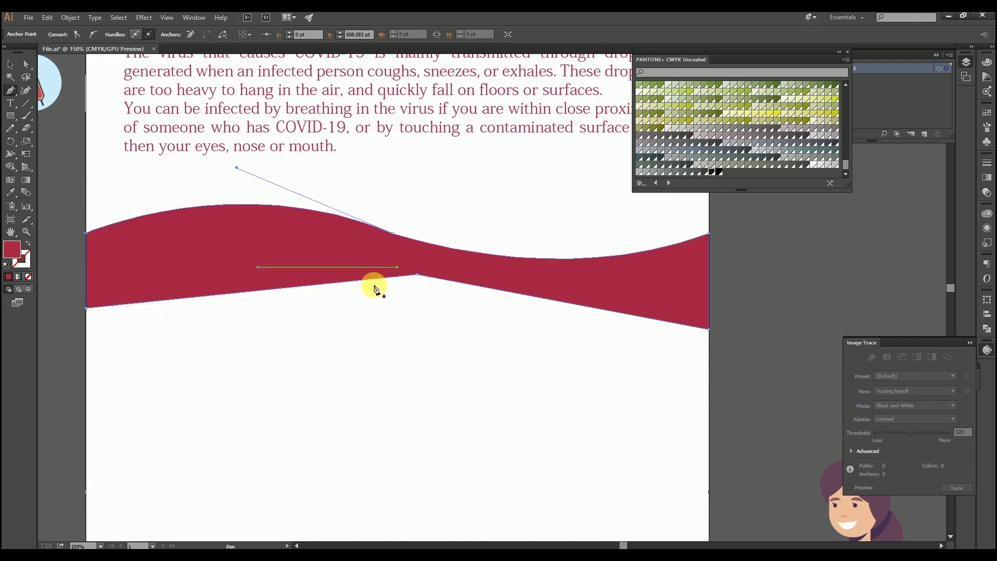
key("v")
left_click(764, 289)
scroll(764, 288, "down", 2)
left_click_drag(615, 300, 401, 403)
scroll(500, 394, "up", 2)
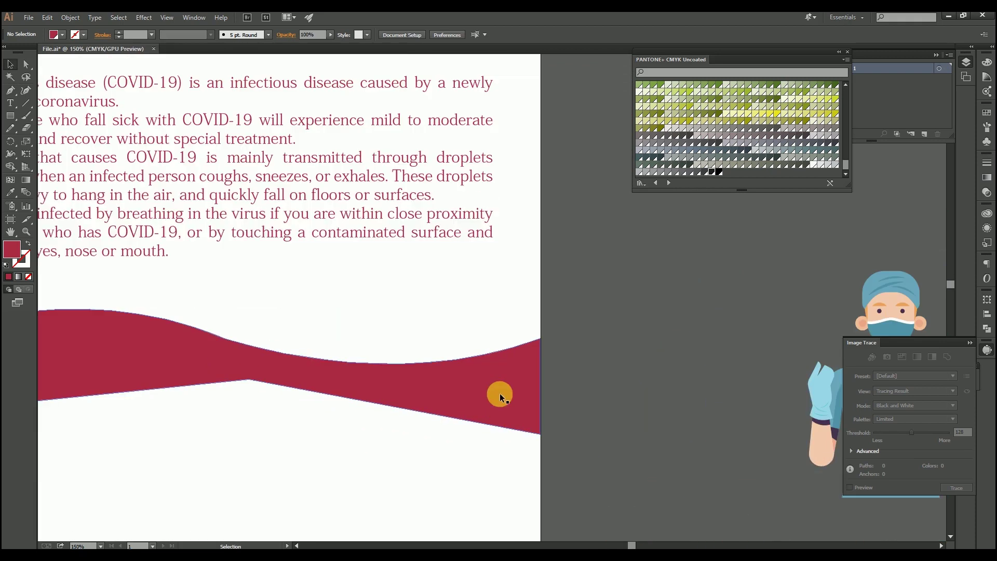
left_click_drag(340, 374, 514, 337)
key("ctrl+z")
key("ctrl+z")
key("ctrl+z")
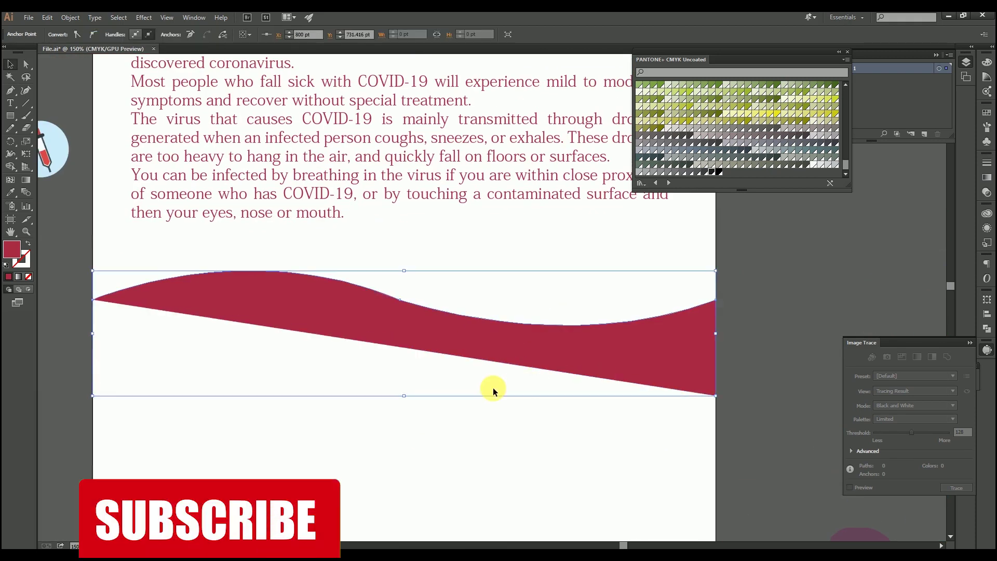
Resume the path and curve the wave's lower edge back to the artboard's left edge, closing the crimson band.
key("p")
left_click(716, 396)
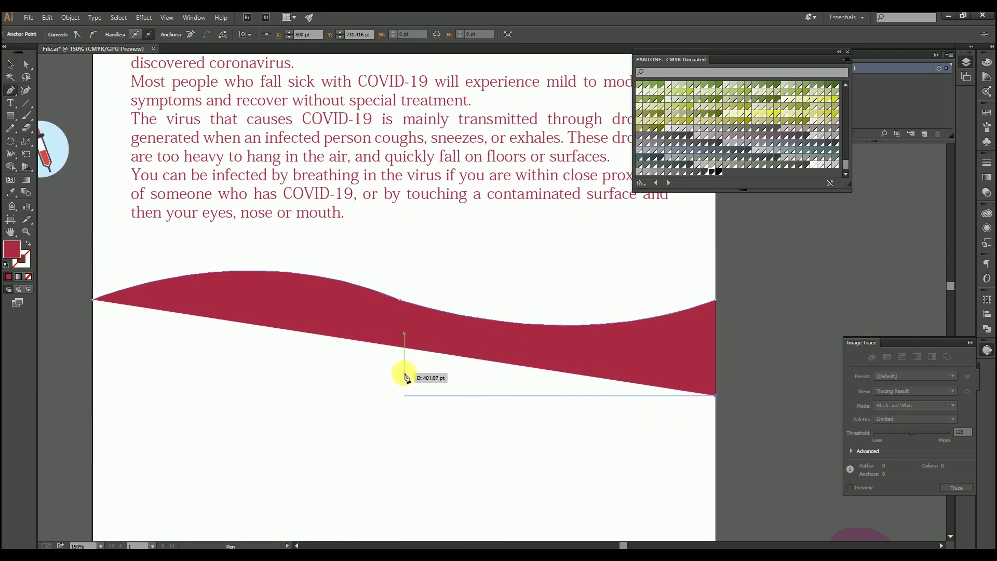
left_click_drag(261, 298, 261, 295)
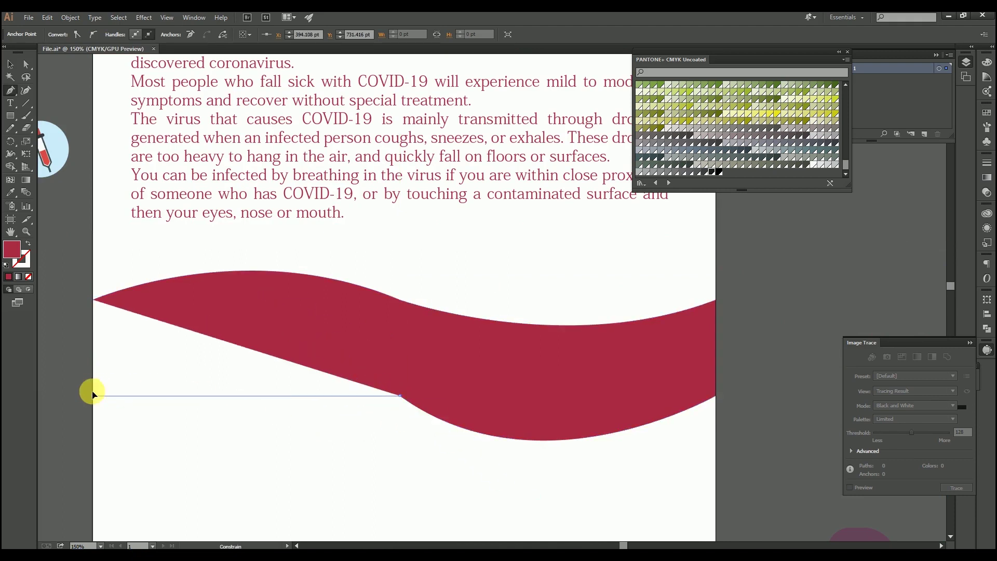
left_click_drag(92, 395, 72, 485)
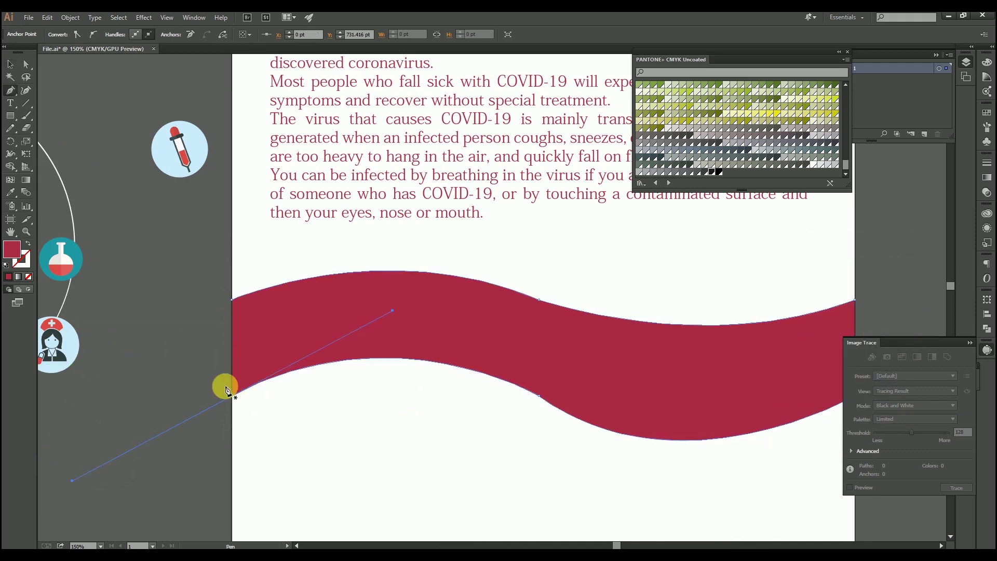
key("v")
key("ctrl+shift+a")
Nudge the crimson wave up by four large steps so it sits closer beneath the introduction text.
scroll(230, 319, "down", 2)
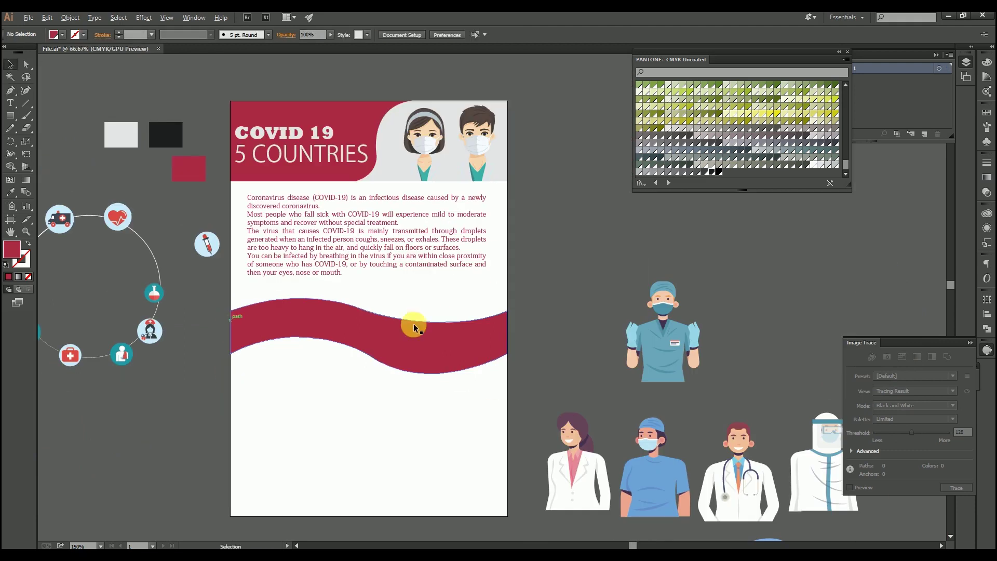
left_click(458, 339)
key("shift+Up")
key("shift+Up")
key("shift+Up")
key("shift+Up")
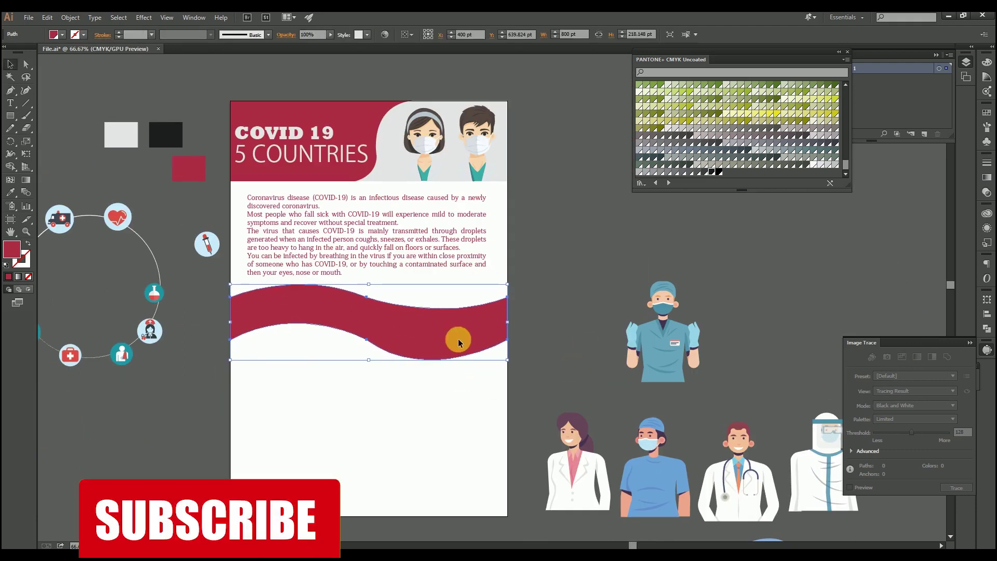
left_click(530, 256)
Extend the artboard downward by moving its bottom edge with the Artboard tool.
left_click_drag(499, 448, 461, 269)
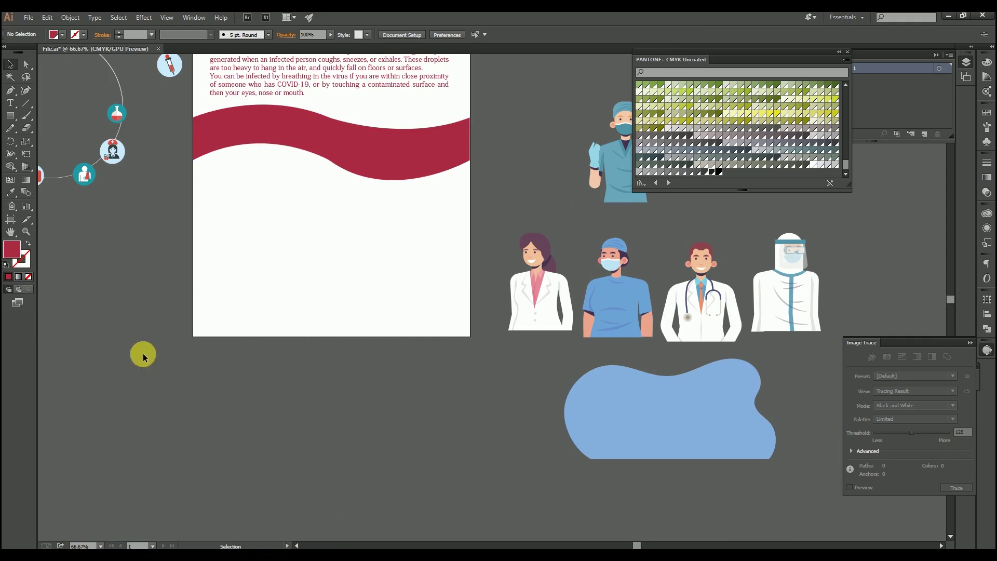
left_click(10, 223)
left_click_drag(332, 336, 346, 492)
left_click(10, 64)
Reduce the crimson wave's height by raising its lower edge, keeping its full artboard width.
left_click_drag(392, 258, 450, 436)
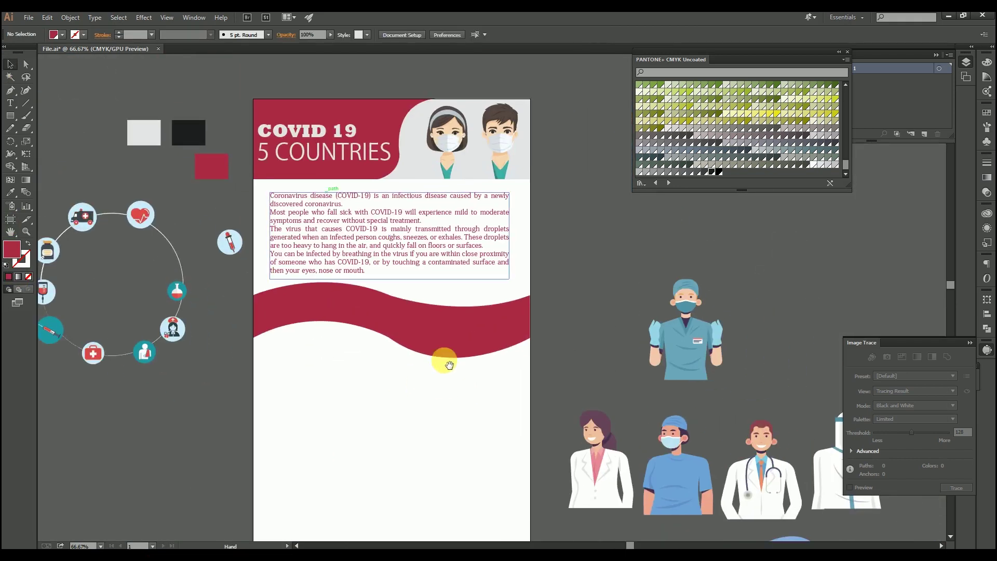
left_click(443, 318)
left_click_drag(395, 357, 392, 326)
left_click(620, 259)
scroll(534, 343, "up", 1)
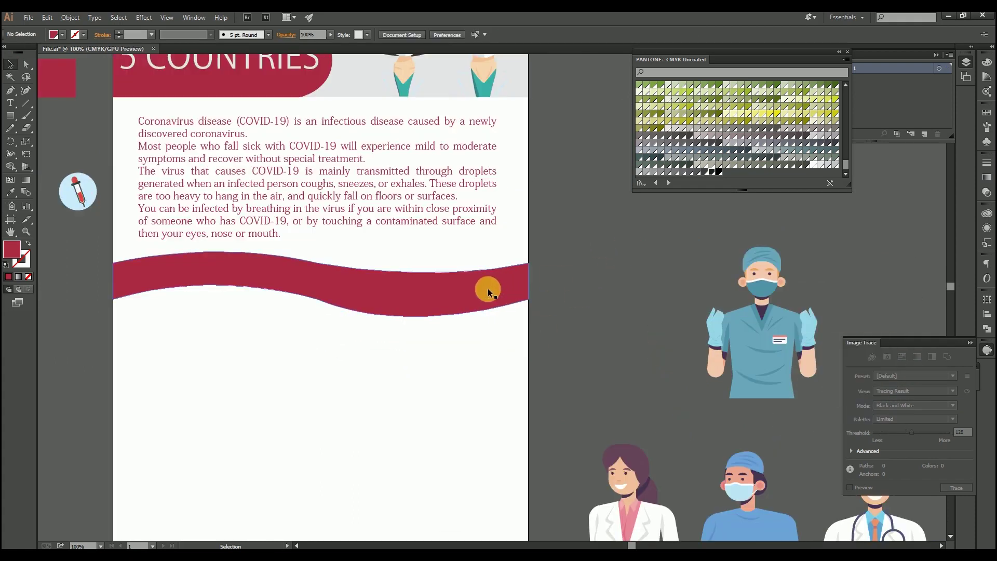
left_click_drag(486, 289, 468, 342)
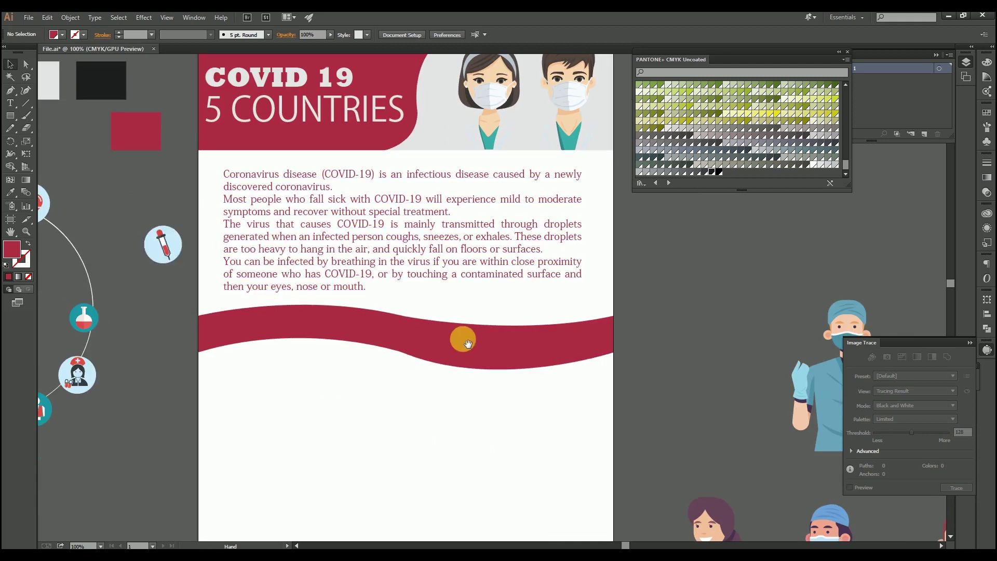
Ungroup the dropper icon and recolour its background circle with the light grey of the swatch rectangle.
left_click(167, 253)
left_click(154, 278)
scroll(154, 230, "up", 3)
left_click_drag(203, 162, 507, 388)
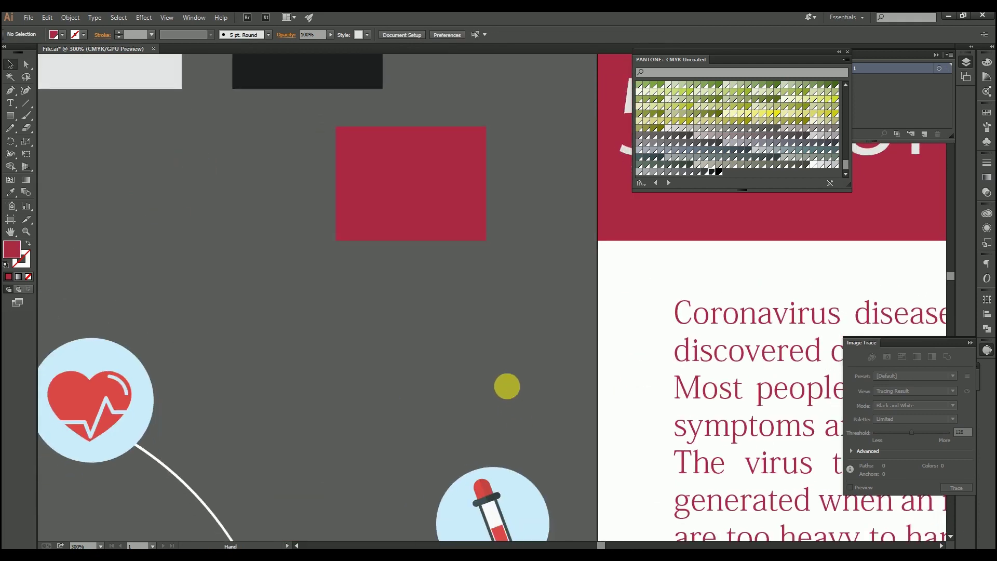
scroll(413, 300, "down", 1)
left_click(477, 468)
right_click(497, 443)
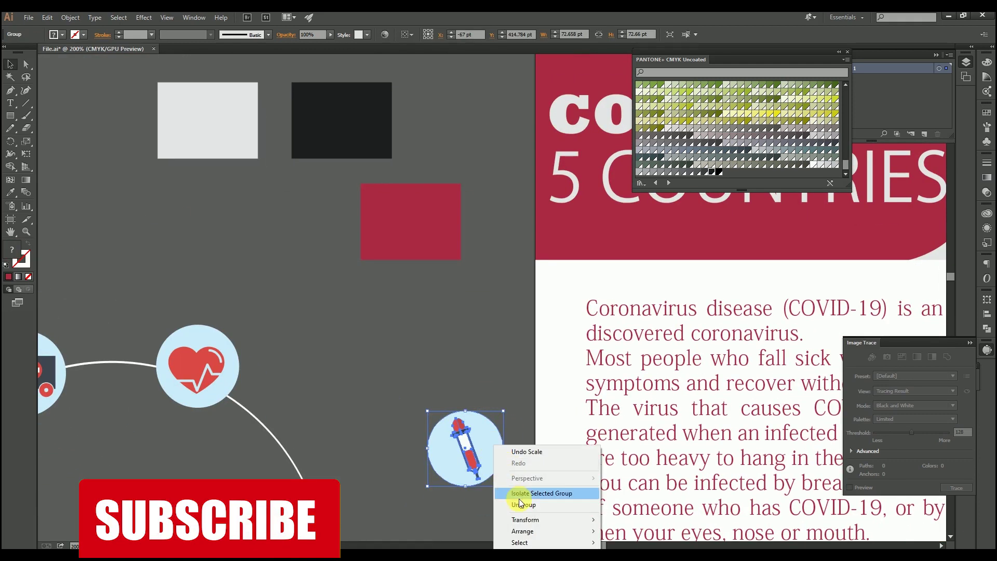
left_click(545, 492)
left_click(491, 457)
left_click(252, 155)
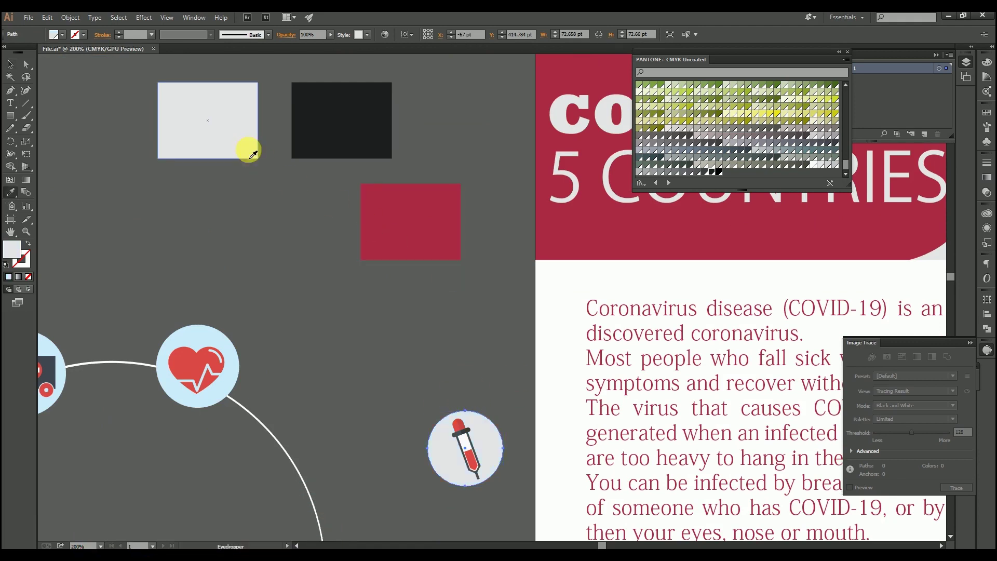
Recolour the dropper's red bulb and liquid with the crimson of the swatch rectangle.
key("a")
left_click(473, 434)
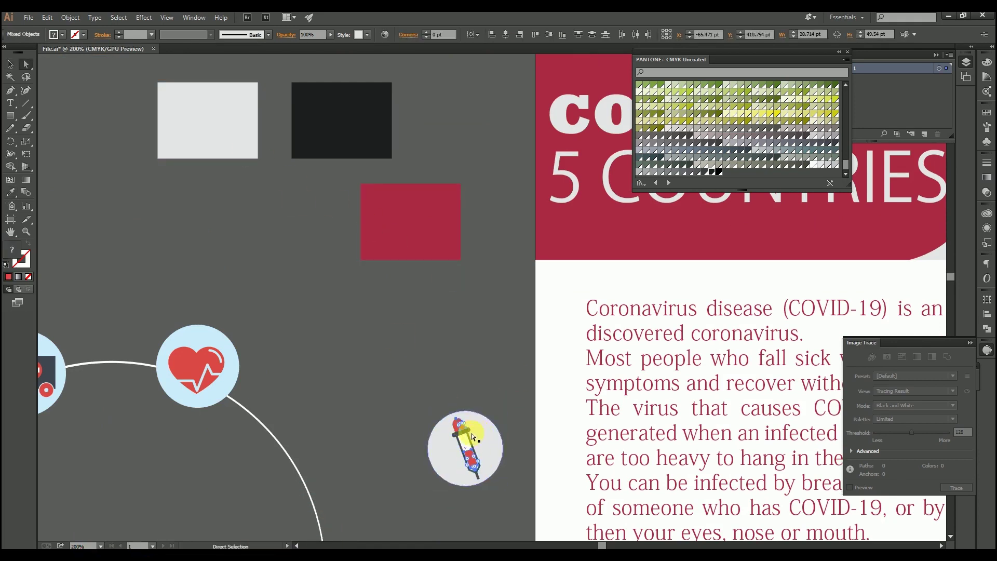
left_click(457, 425, "shift")
key("i")
left_click(400, 245)
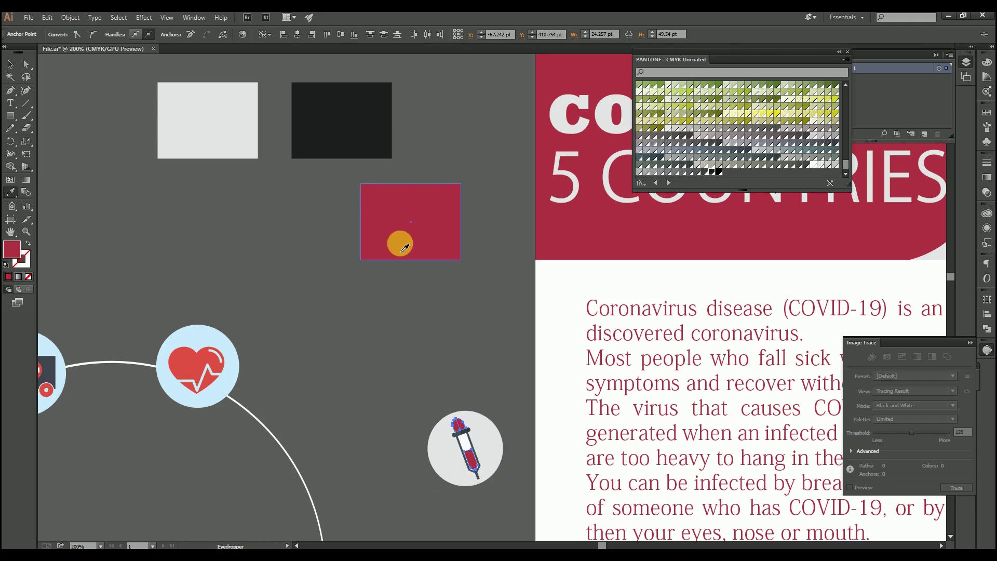
key("v")
left_click(432, 314)
Group the recoloured dropper icon, shrink it and place it just above the wave near the artboard's right side.
left_click_drag(463, 424, 404, 327)
left_click_drag(334, 321, 86, 350)
key("ctrl+g")
left_click(440, 429)
left_click_drag(76, 275, 763, 397)
left_click_drag(622, 389, 353, 352)
left_click_drag(330, 380, 378, 367)
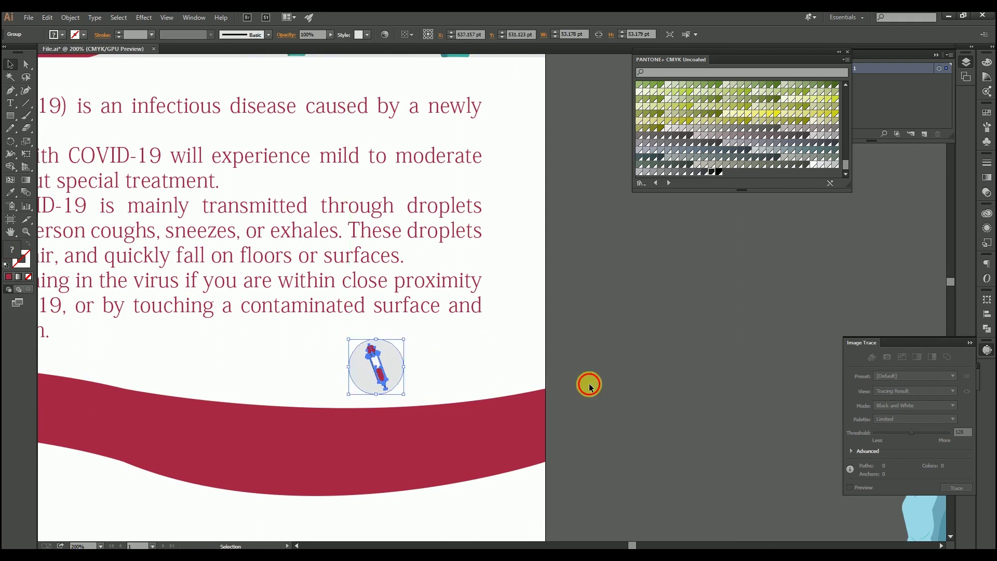
left_click(590, 385)
Pull the heart icon out of the icon ring and recolour its heart crimson and its circle light grey from the swatches.
scroll(466, 314, "down", 2)
scroll(466, 317, "left", 4)
scroll(465, 317, "up", 1)
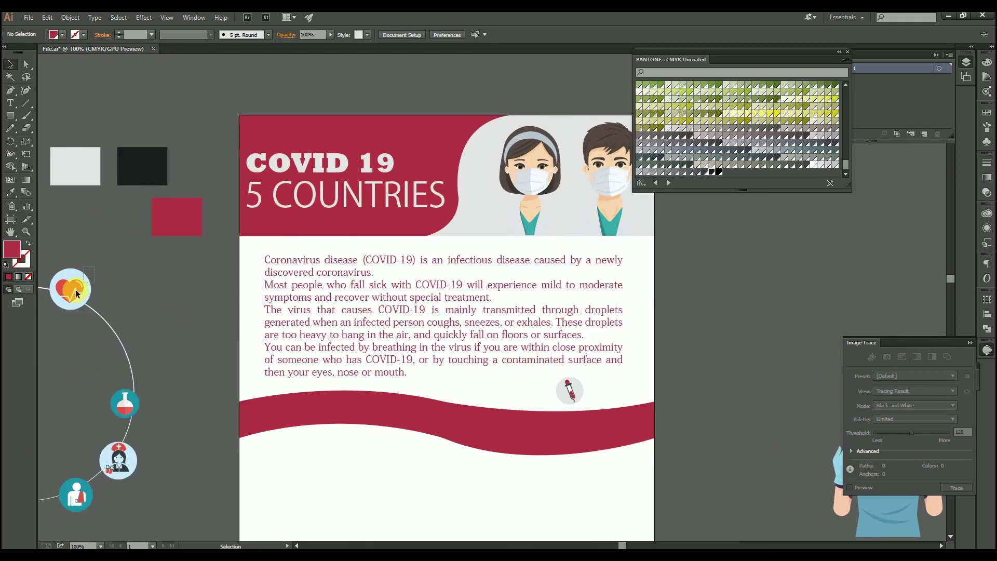
left_click_drag(76, 294, 62, 303)
left_click_drag(76, 294, 296, 344)
left_click(193, 313)
scroll(178, 293, "up", 2)
left_click(249, 336)
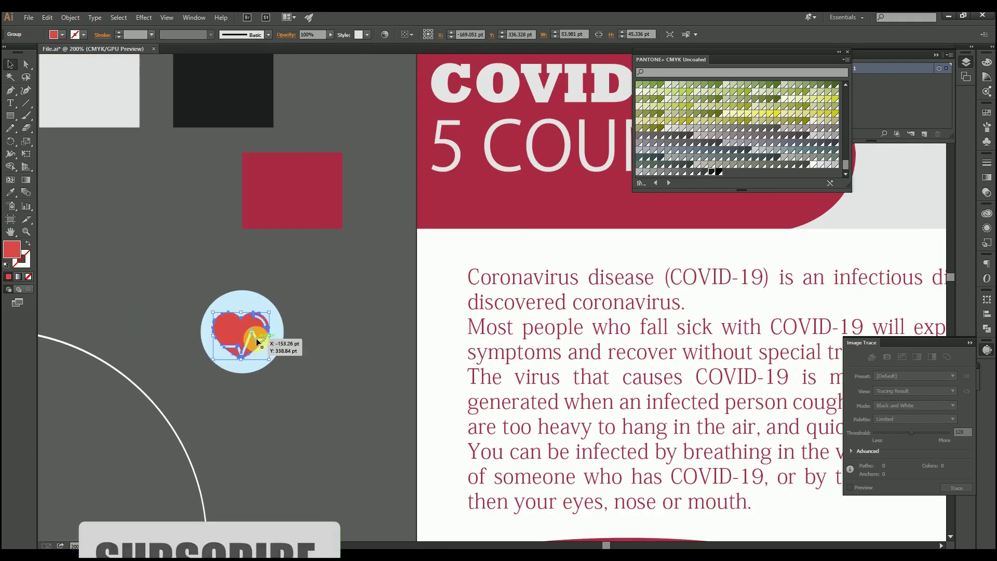
key("i")
left_click(271, 185)
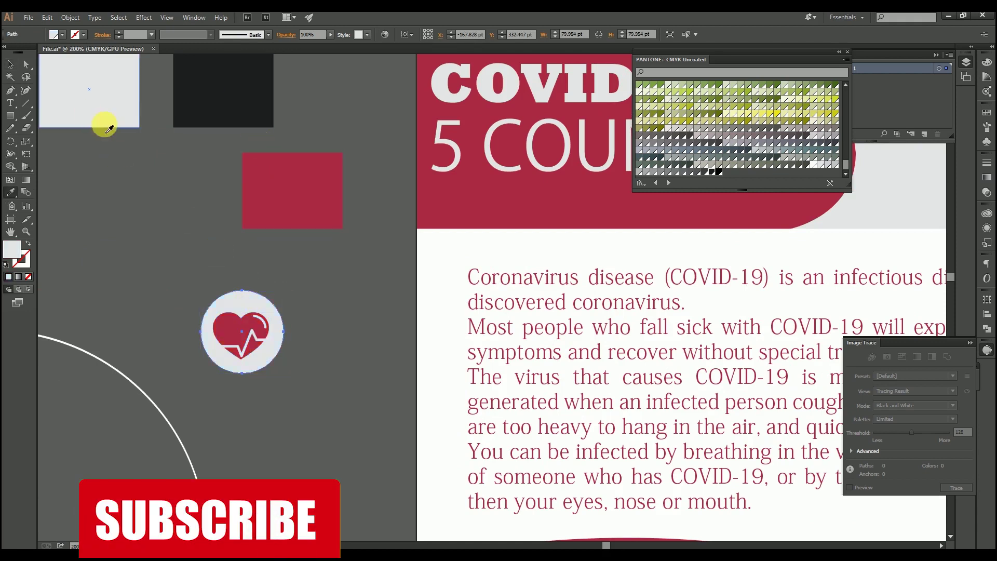
Scale down the recoloured heart icon and place it above the middle of the wave, just below the introduction text.
key("v")
left_click(262, 338)
left_click_drag(280, 368, 125, 202)
left_click(81, 160)
left_click(146, 218)
left_click_drag(158, 234, 110, 143)
left_click_drag(67, 101, 394, 427)
left_click_drag(394, 427, 553, 202)
left_click(623, 414)
Switch to the Word document and copy "America" from the first country heading.
scroll(639, 416, "down", 2)
left_click_drag(640, 416, 414, 483)
scroll(466, 436, "up", 1)
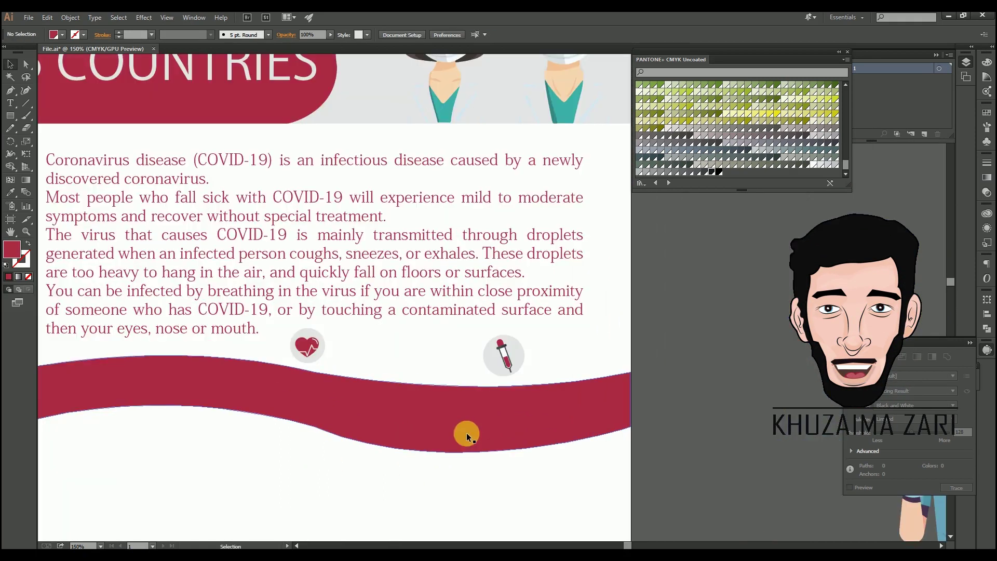
scroll(434, 191, "down", 1)
left_click_drag(483, 388, 469, 180)
left_click_drag(438, 254, 574, 337)
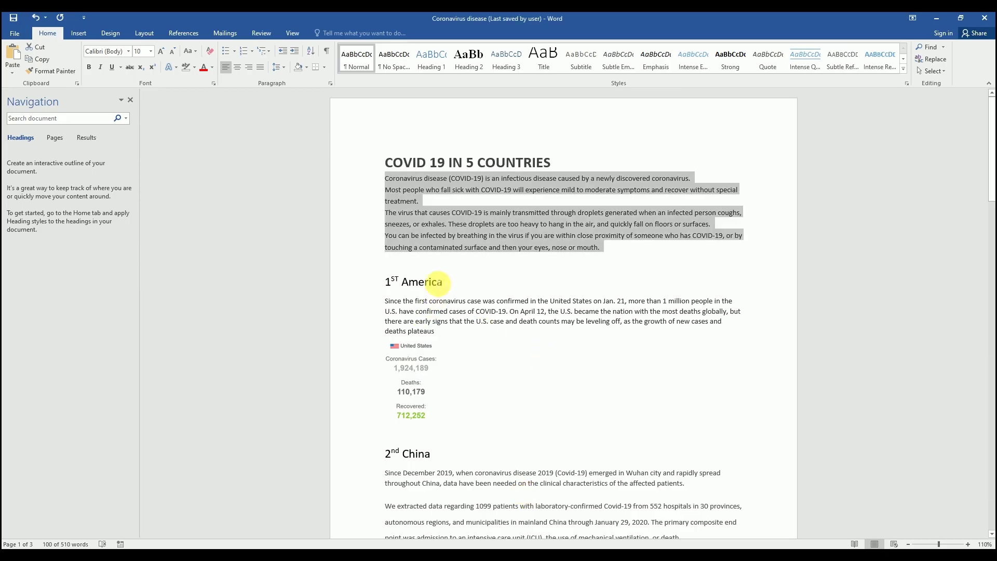
double_click(439, 282)
key("ctrl+c")
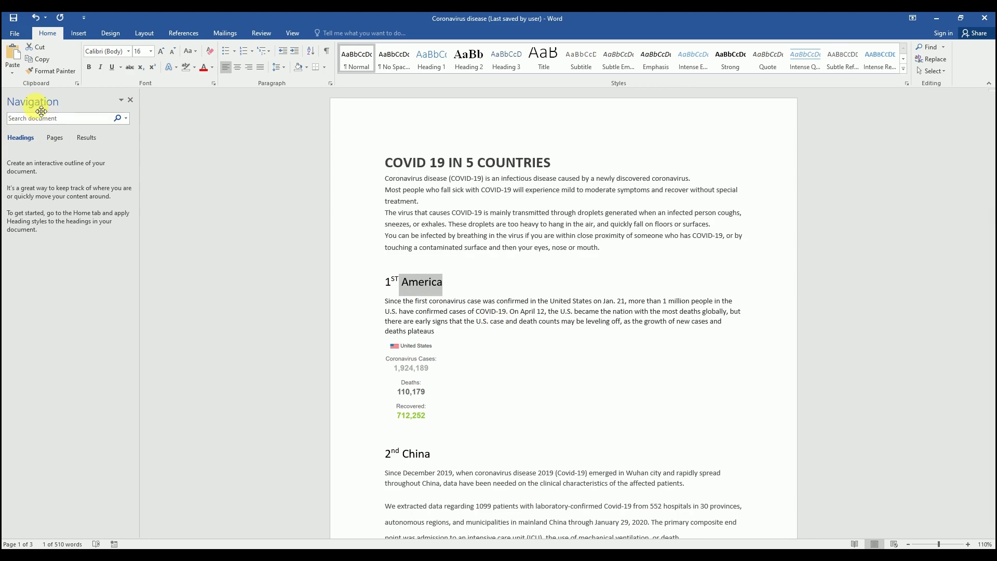
Return to Illustrator and paste "America" as point text below the crimson wave.
left_click(413, 384)
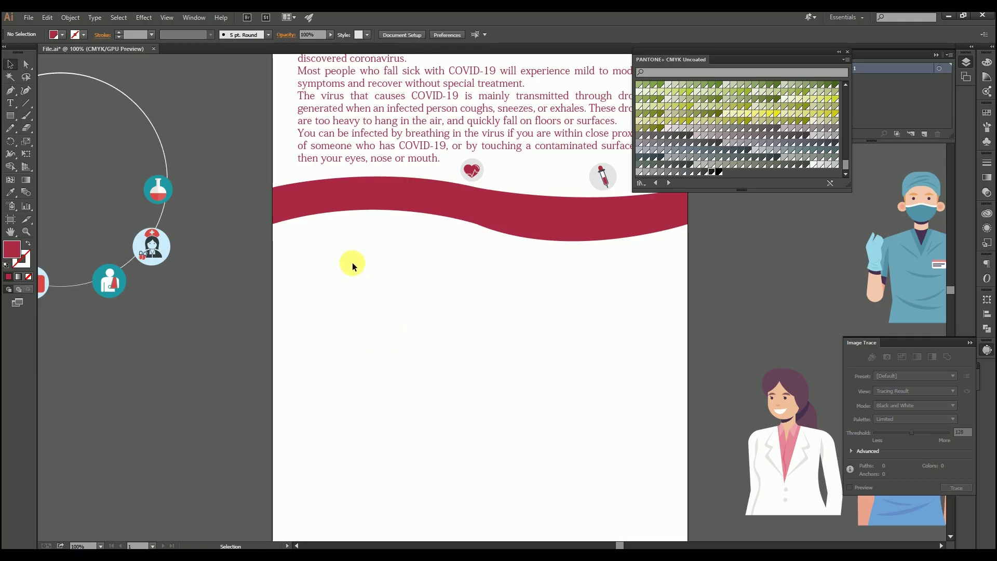
key("t")
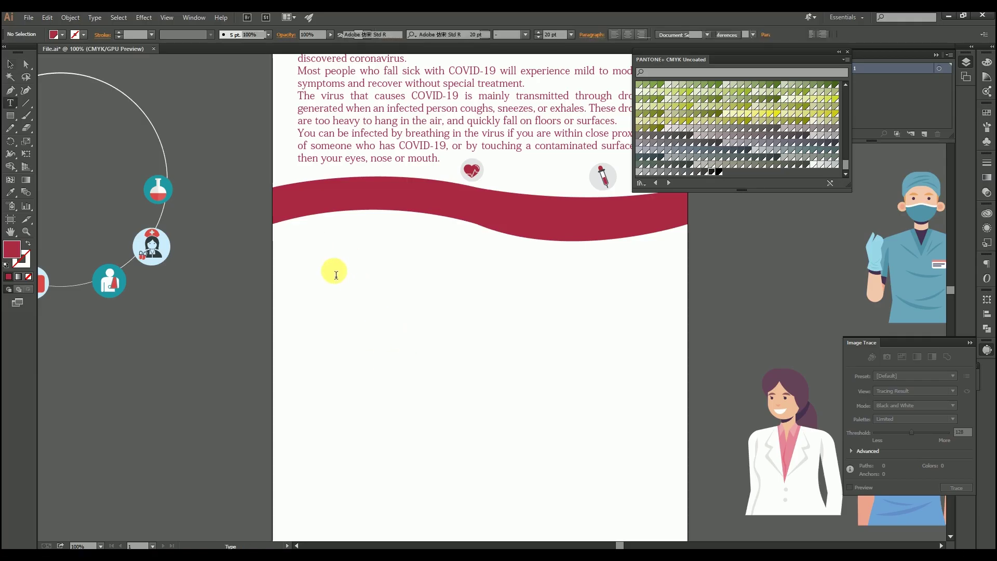
left_click(336, 271)
key("ctrl+v")
left_click(10, 64)
Give the "America" text the "COVID 19" title's Rockwell Extra Bold style and the wave's crimson fill.
scroll(311, 280, "up", 3)
scroll(339, 308, "up", 3)
key("r")
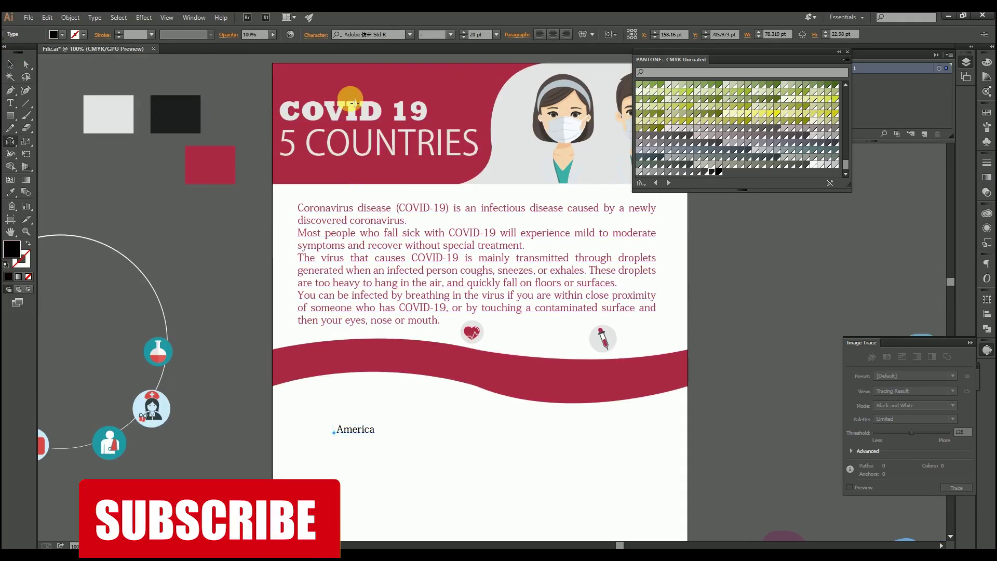
left_click(360, 111)
left_click(525, 393)
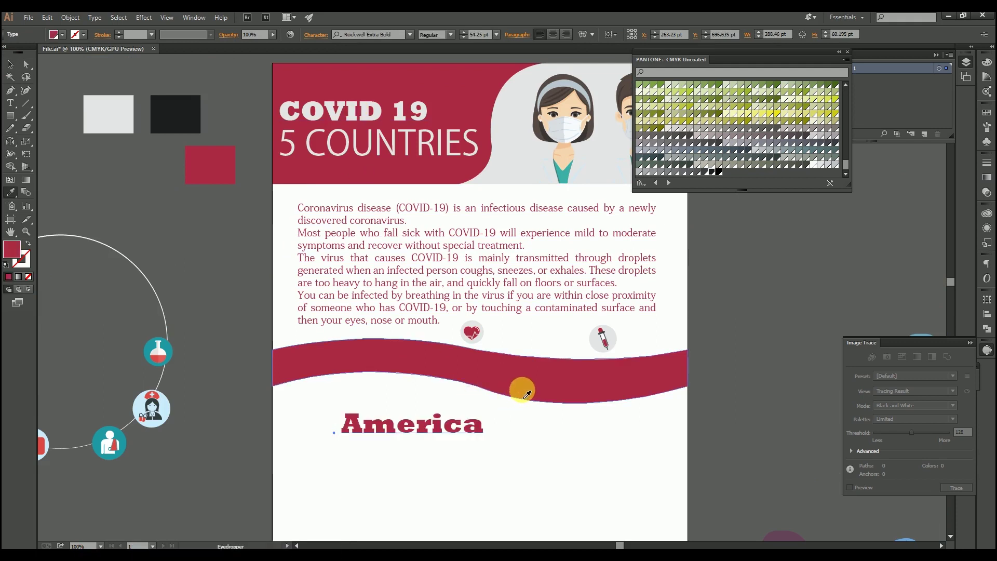
Enlarge the "America" heading slightly and move it near the artboard's left edge beneath the wave.
left_click_drag(477, 487, 487, 378)
mouse_move(459, 329)
left_mouse_down()
mouse_move(412, 316)
mouse_move(457, 333)
left_mouse_up()
left_click(443, 280)
left_click_drag(443, 280, 406, 321)
left_click_drag(354, 360, 346, 362)
left_click(268, 326)
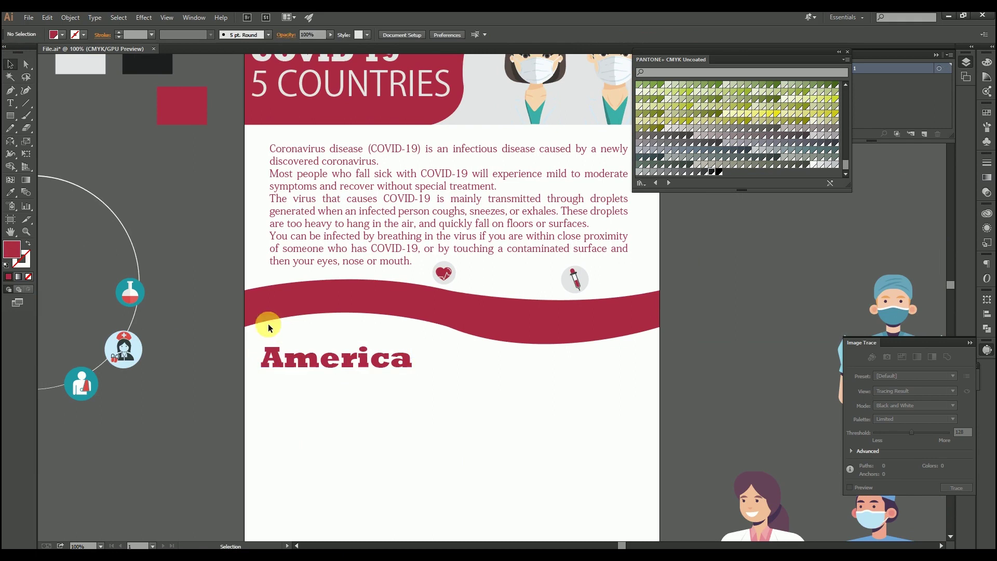
Draw a straight horizontal line about 293 pt long directly beneath the "America" heading with the Pen tool.
left_click_drag(153, 294, 235, 270)
scroll(526, 396, "up", 2)
left_click(11, 90)
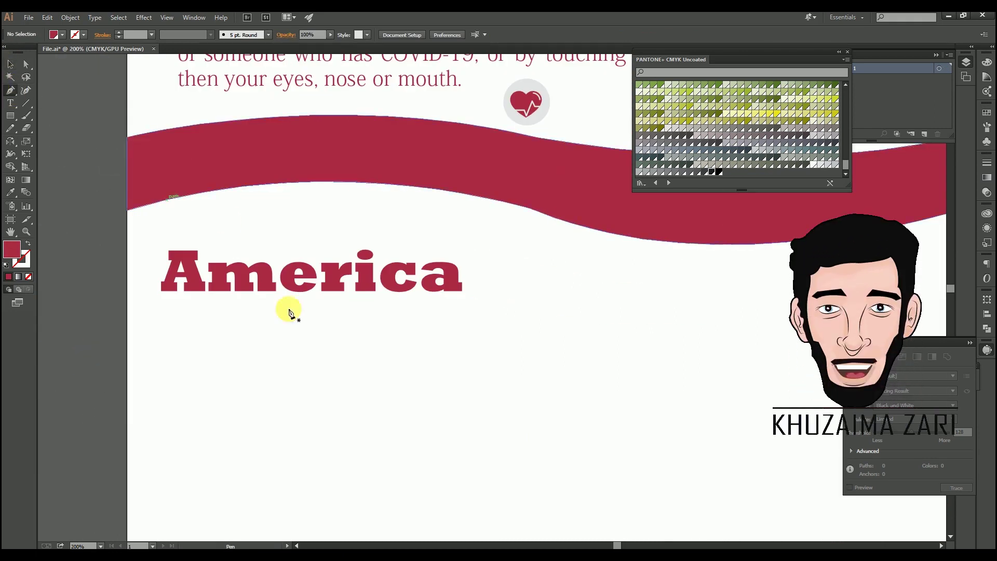
left_click(160, 297)
left_click(461, 301, "shift")
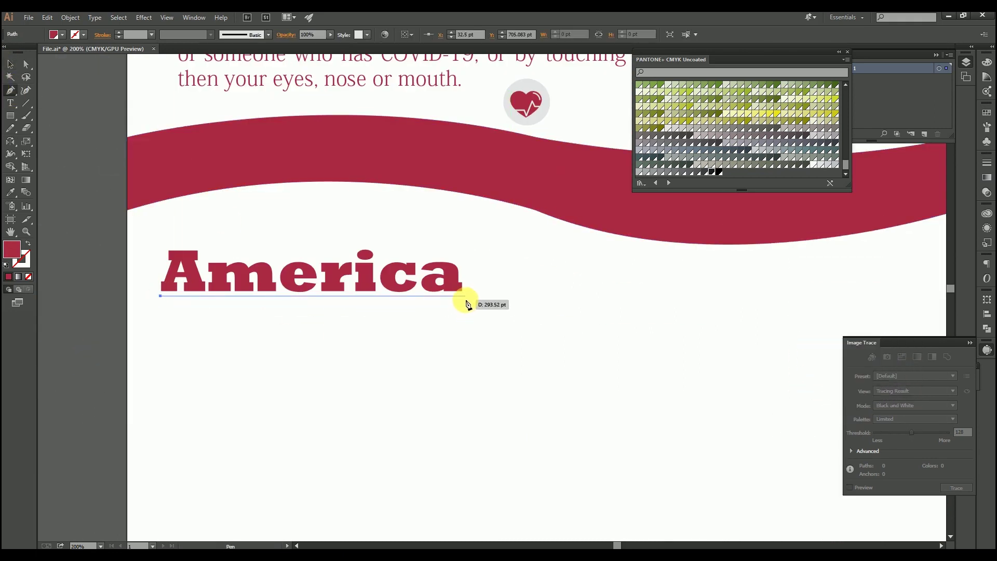
left_click(466, 302, "shift")
Give the line under "America" a stroke in the wave's crimson and no fill.
left_click(296, 294)
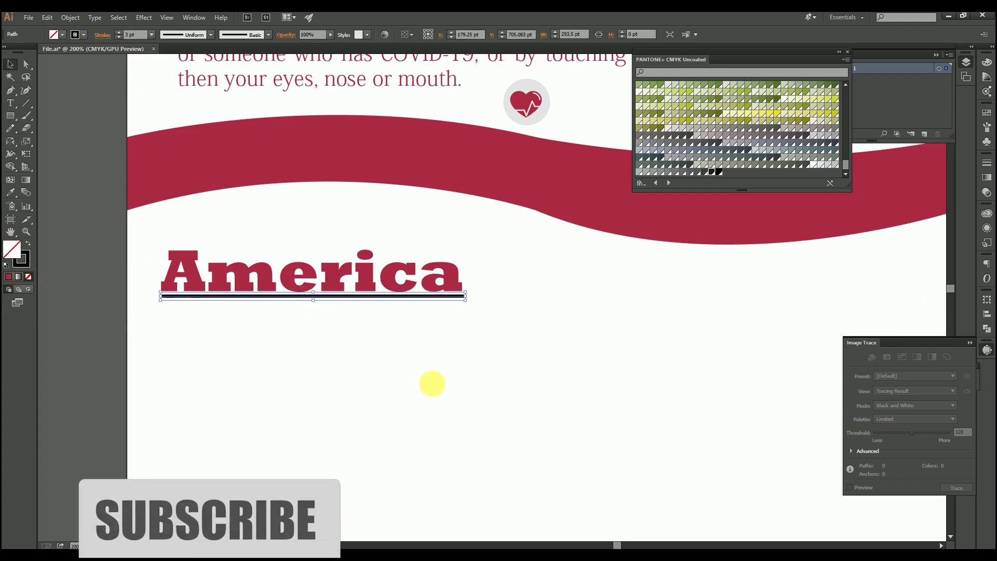
left_click(433, 382)
left_click(454, 293)
left_click(460, 296)
key("i")
left_click(551, 199)
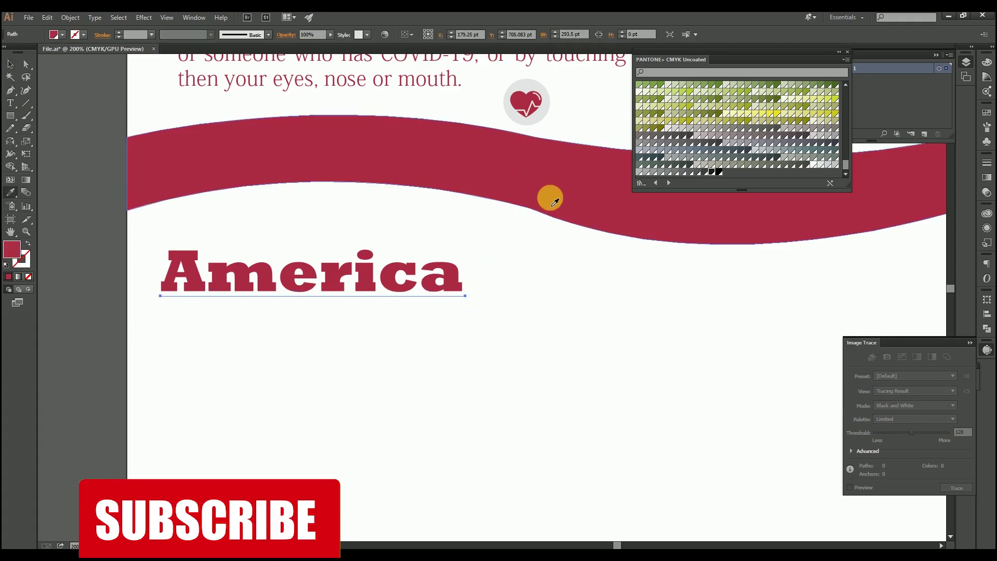
key("x")
key("comma")
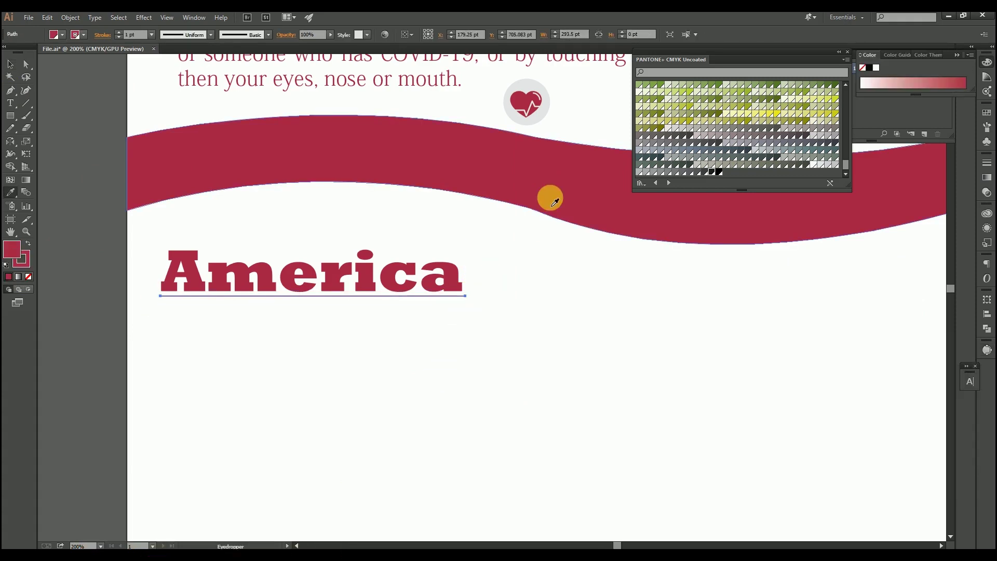
left_click(566, 353)
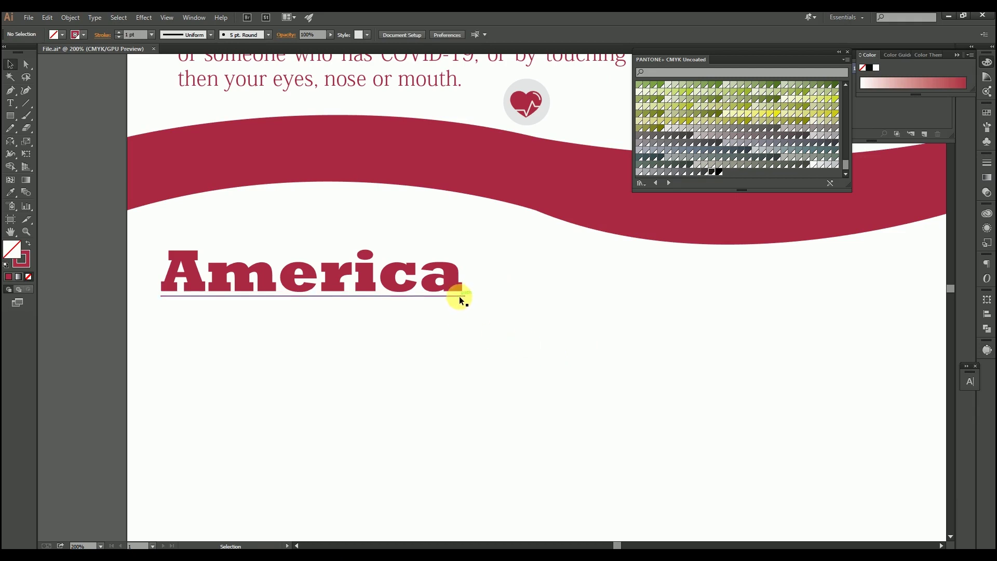
Copy the America paragraph from the Word document and paste it in Illustrator as area text beneath the underlined heading.
scroll(562, 329, "down", 2)
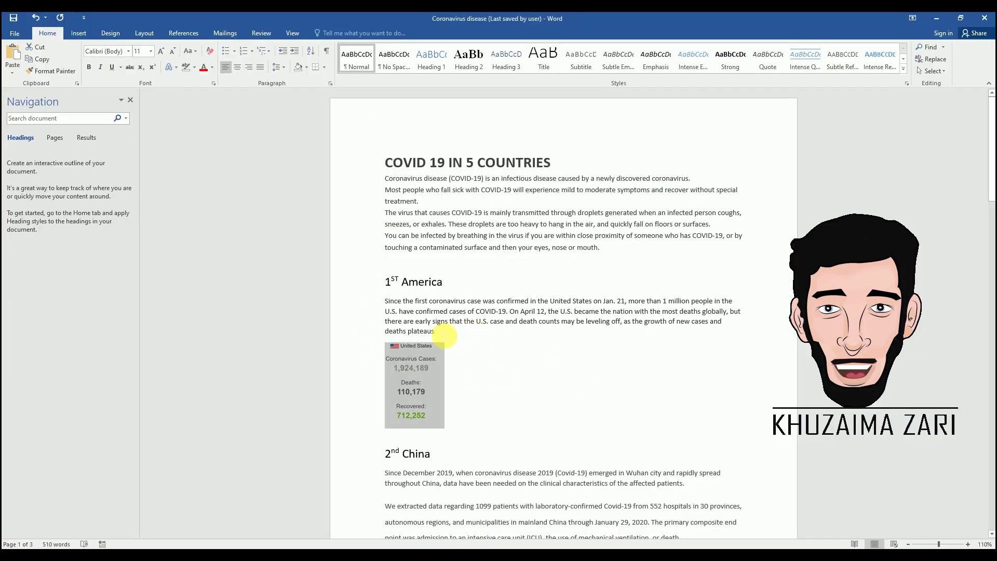
left_click_drag(436, 331, 390, 300)
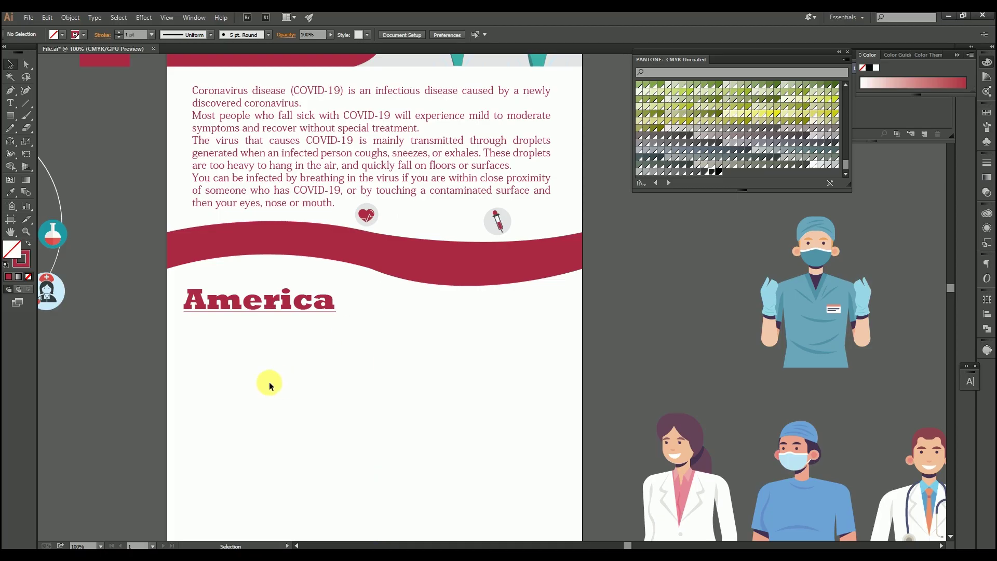
key("t")
left_click_drag(185, 321, 551, 382)
key("ctrl+v")
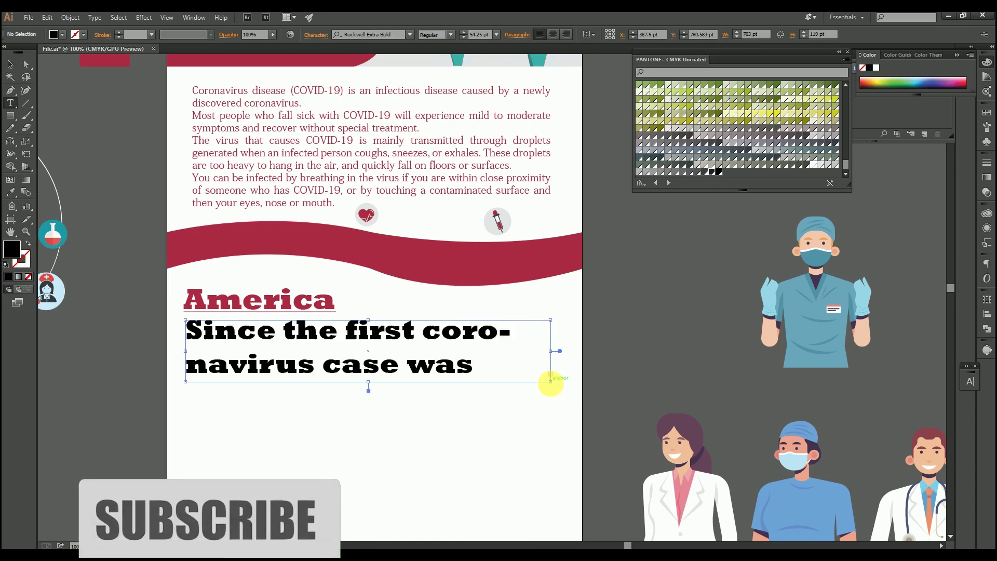
Apply the intro paragraph's font, 20 pt size, justification and crimson colour to the pasted America paragraph.
left_click(10, 64)
key("i")
left_click(303, 168)
left_click(306, 169)
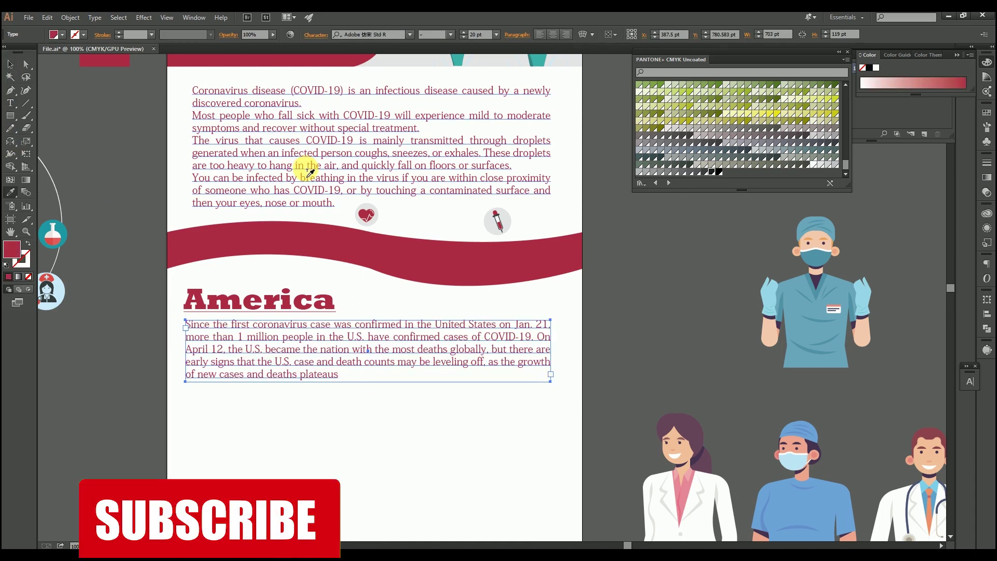
key("v")
left_click(356, 391)
scroll(270, 373, "up", 1)
scroll(526, 355, "down", 1)
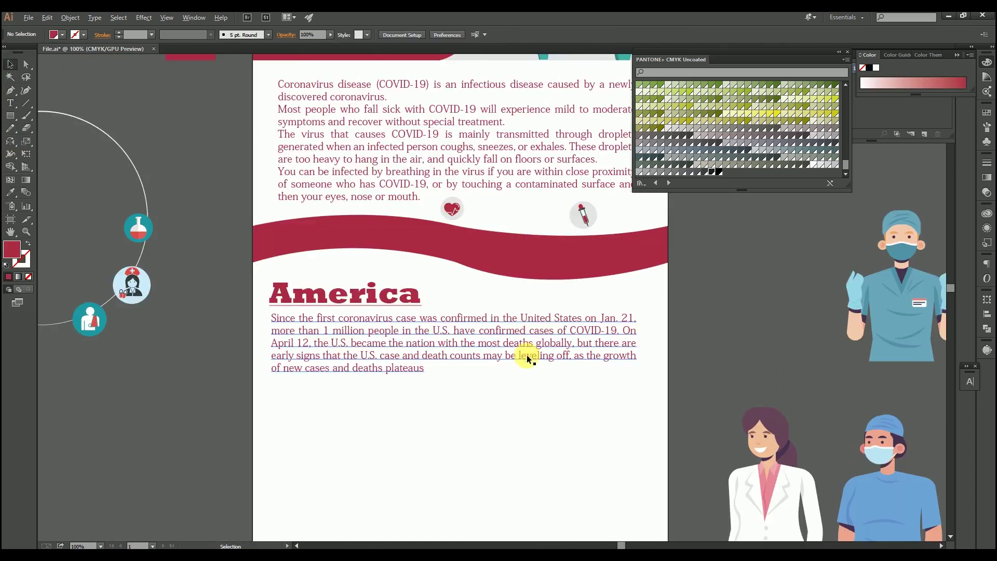
Move the flask icon away from the ring of medical icons and recolour its liquid with the wave's crimson.
left_click_drag(514, 436, 551, 419)
scroll(144, 238, "up", 2)
left_click(207, 200)
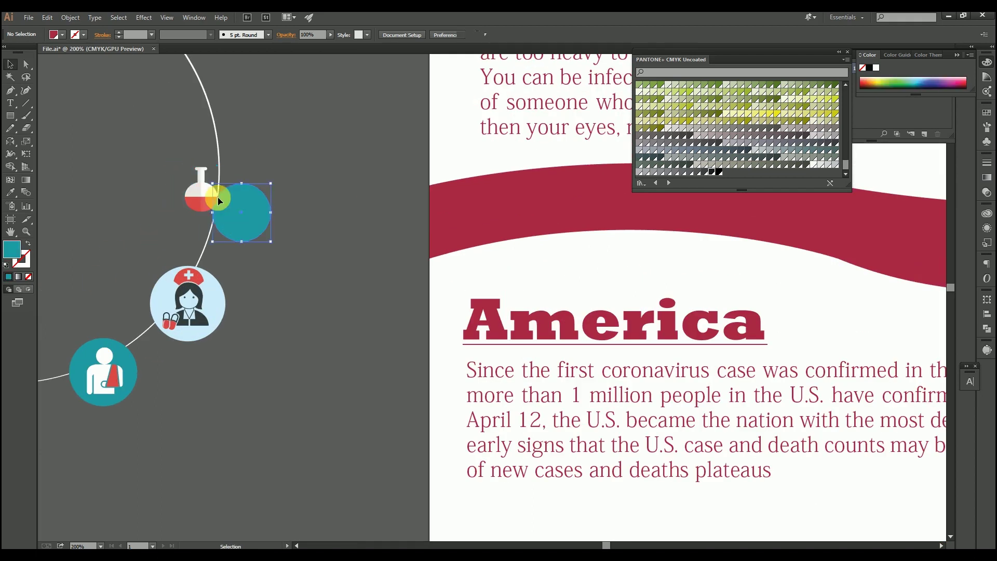
left_click_drag(209, 204, 346, 262)
key("a")
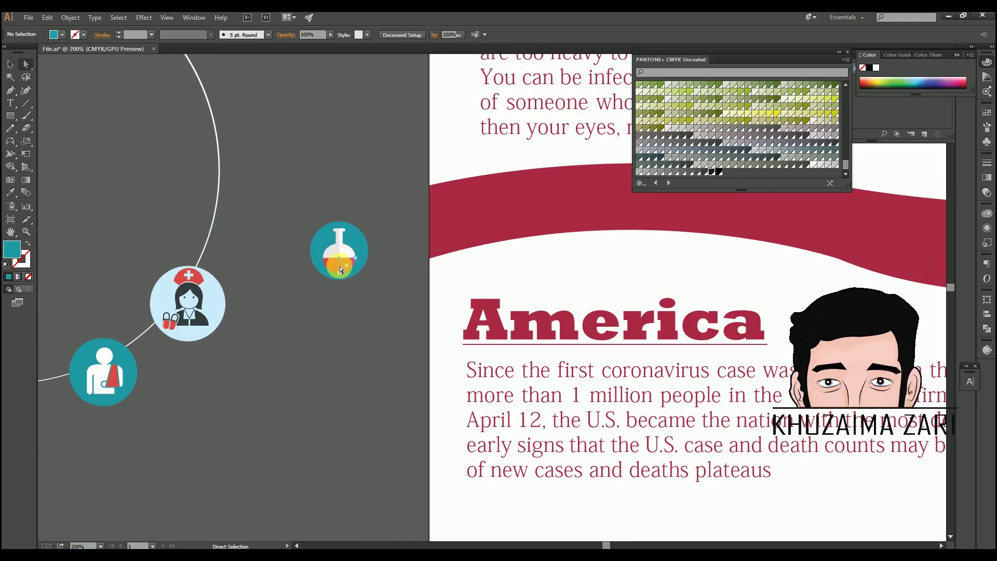
left_click(340, 266)
key("i")
left_click(464, 235)
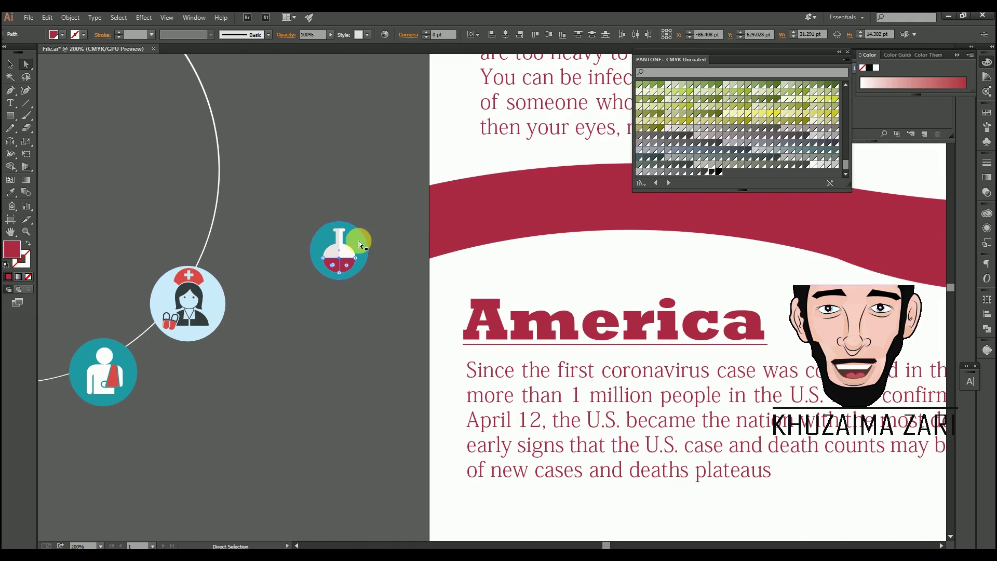
Fill the flask icon's circle with the light grey swatch beside the artboard and make the flask's glass white.
left_click(360, 241, "ctrl")
left_click_drag(455, 130, 560, 450)
left_click(245, 69)
left_click_drag(475, 363, 374, 82)
key("v")
left_click(351, 288)
key("i")
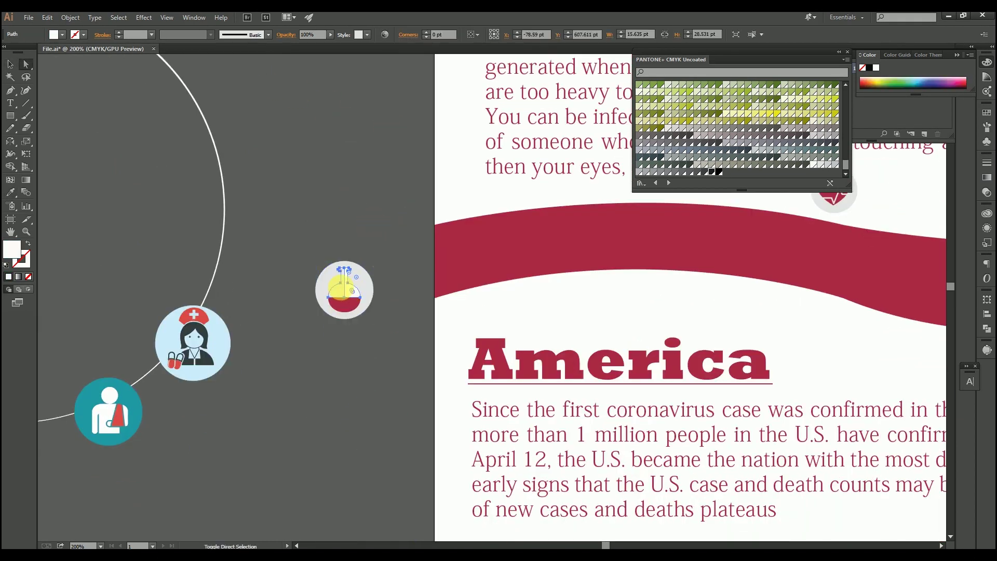
Group the flask icon's parts and place the icon just above the "America" heading, under the wave.
left_click_drag(396, 241, 433, 257)
key("ctrl+g")
left_click(343, 331)
left_click(133, 276)
key("ctrl+minus")
key("ctrl+minus")
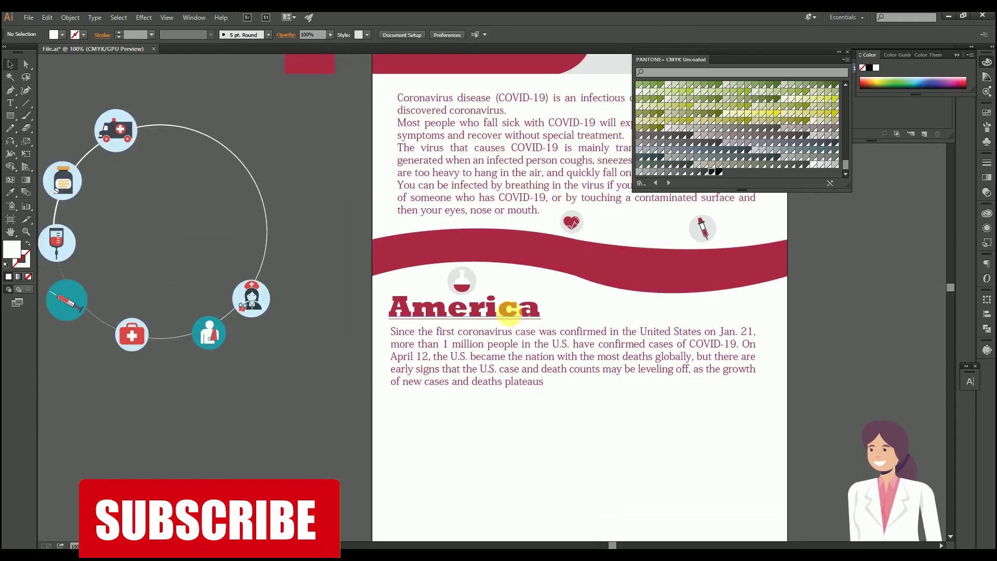
Resize the America paragraph's frame to about 496 by 194 pt and shift it slightly right.
left_click_drag(594, 357, 381, 238)
left_click_drag(495, 254, 447, 269)
left_click(446, 257)
left_click_drag(319, 303, 332, 341)
left_click_drag(281, 282, 279, 282)
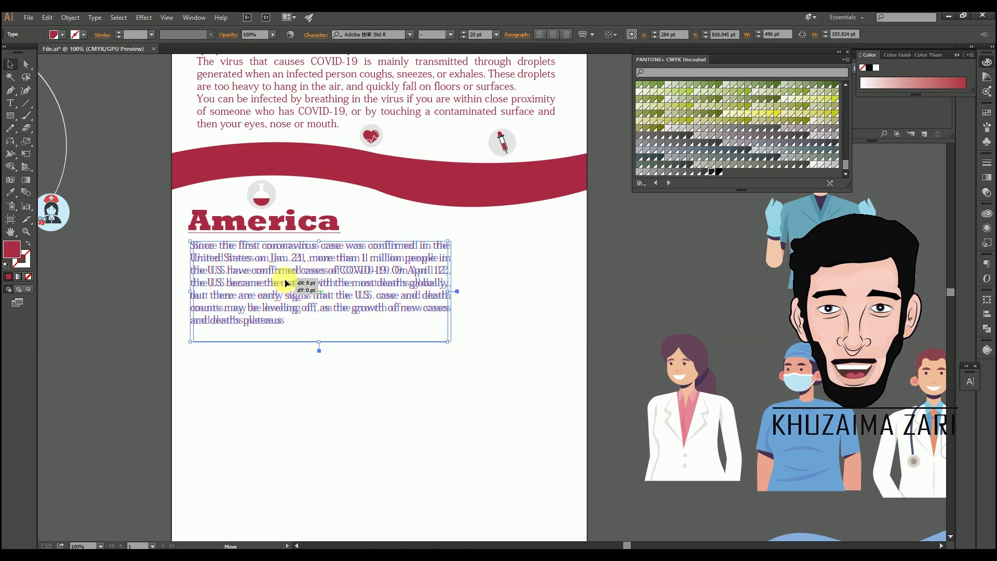
left_click_drag(287, 283, 288, 283)
Move the "America" heading and its underline right to align with the paragraph's left edge.
left_click(216, 234)
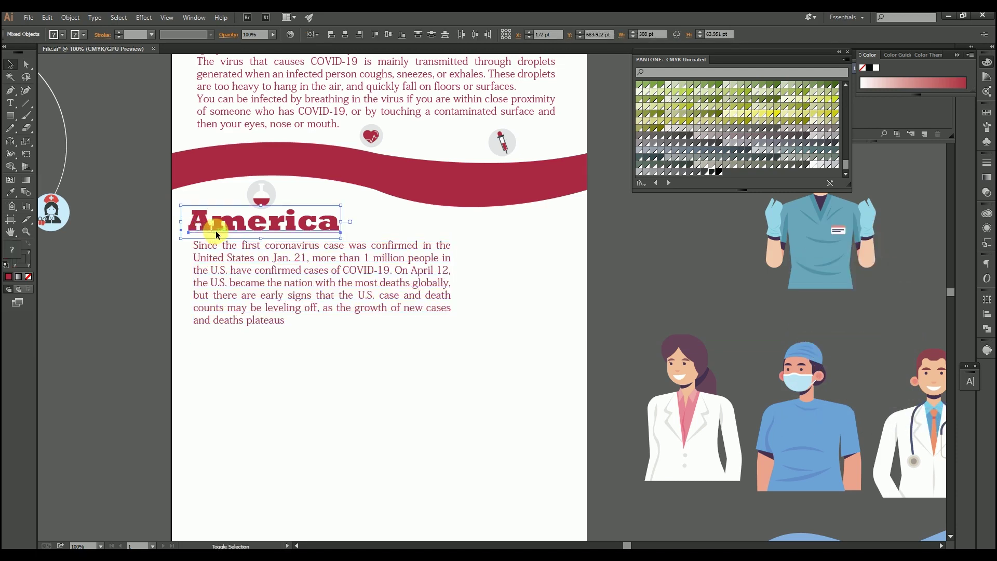
left_click(267, 189)
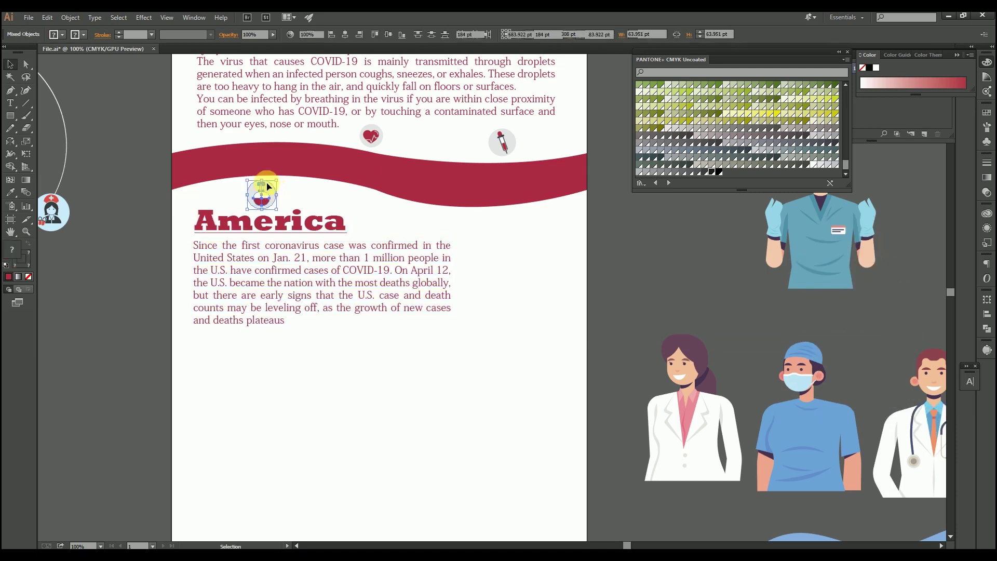
left_click(157, 130)
Place the female doctor in the white coat to the right of the America paragraph and scale her down.
left_click_drag(479, 348, 422, 336)
left_click_drag(617, 376, 472, 273)
left_click_drag(542, 366, 513, 330)
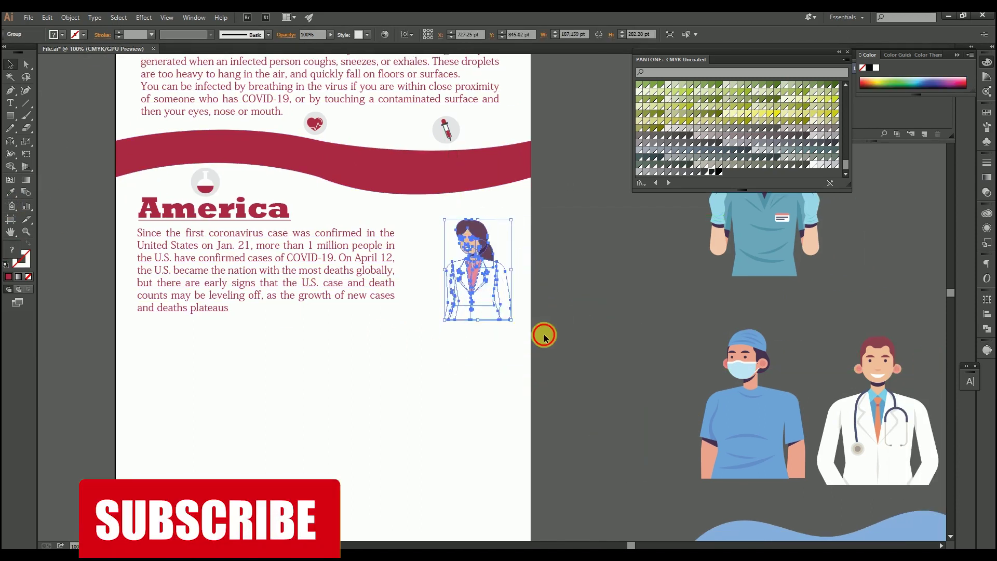
left_click(543, 336)
left_click_drag(480, 299, 478, 289)
left_click(536, 282)
Draw a crimson circle about 227 pt in diameter over the female doctor with the Ellipse tool.
scroll(536, 283, "up", 2)
scroll(550, 331, "down", 1)
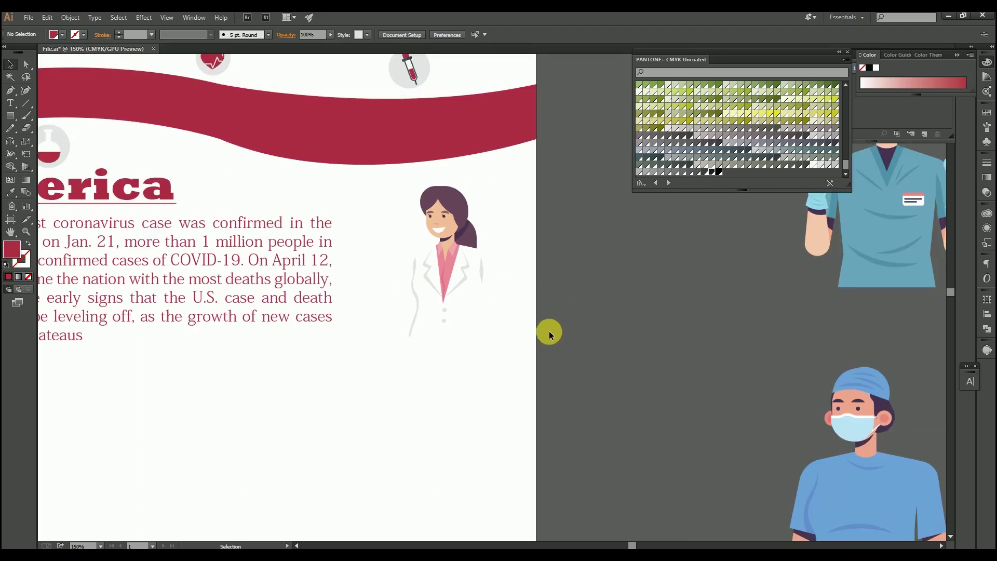
left_click(10, 119)
left_click_drag(11, 119, 52, 141)
mouse_move(366, 182)
left_mouse_down()
mouse_move(508, 345)
mouse_move(543, 358)
left_mouse_up()
key("v")
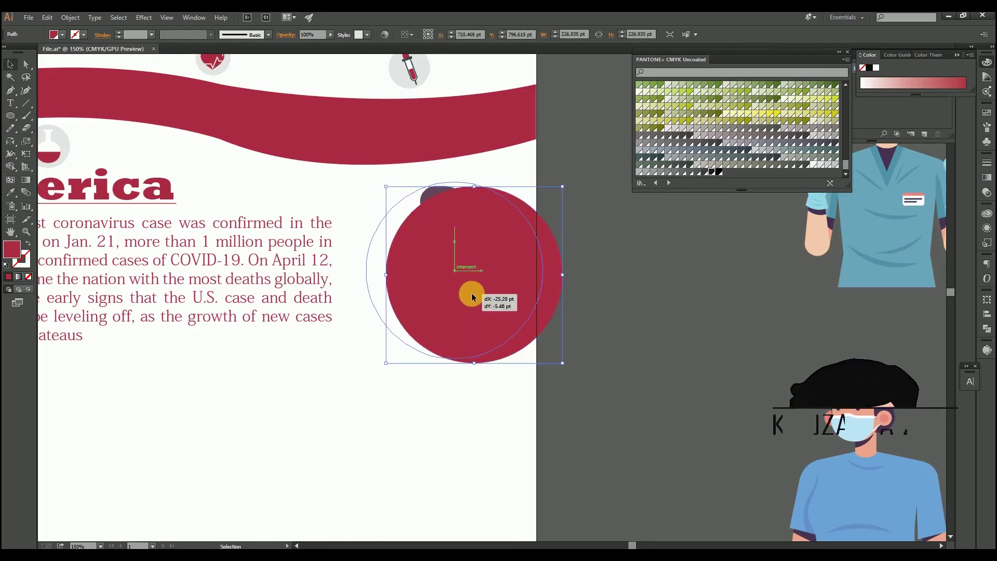
Send the crimson circle behind the doctor and arrange both against the artboard's right edge.
key("ctrl+shift+bracketleft")
left_click(561, 270)
left_click_drag(522, 263, 508, 260)
left_click_drag(510, 259, 514, 259)
left_click(460, 306, "shift")
left_click_drag(460, 309, 437, 321)
mouse_move(519, 275)
left_mouse_down()
mouse_move(531, 289)
mouse_move(507, 272)
left_mouse_up()
Clip the doctor's lower body to the circle's outline with a clipping mask.
left_click_drag(484, 356, 472, 362)
right_click(472, 362)
left_click(514, 423)
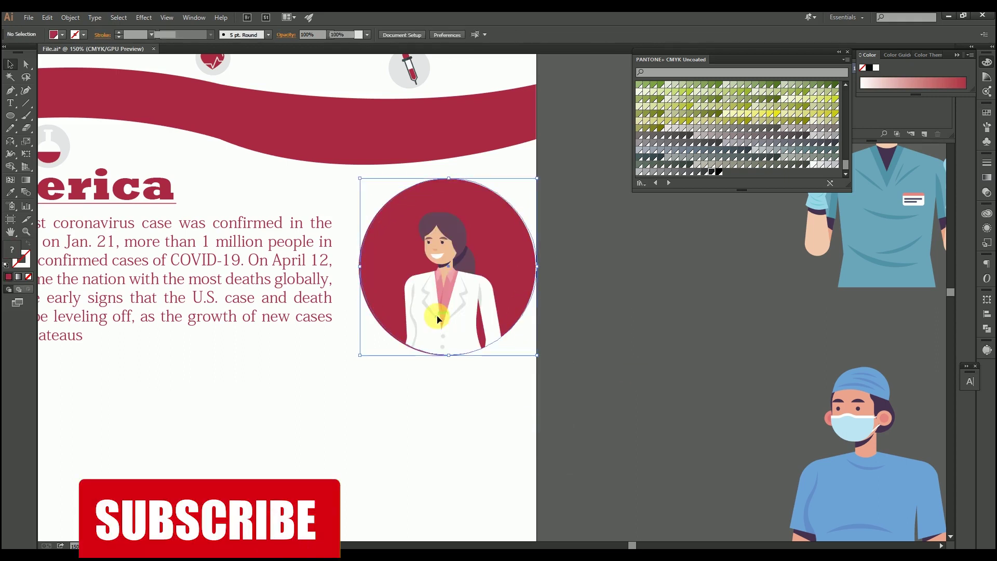
left_click(650, 387)
Widen the America paragraph's frame to 506 pt and set its font size to 18 pt.
key("ctrl+0")
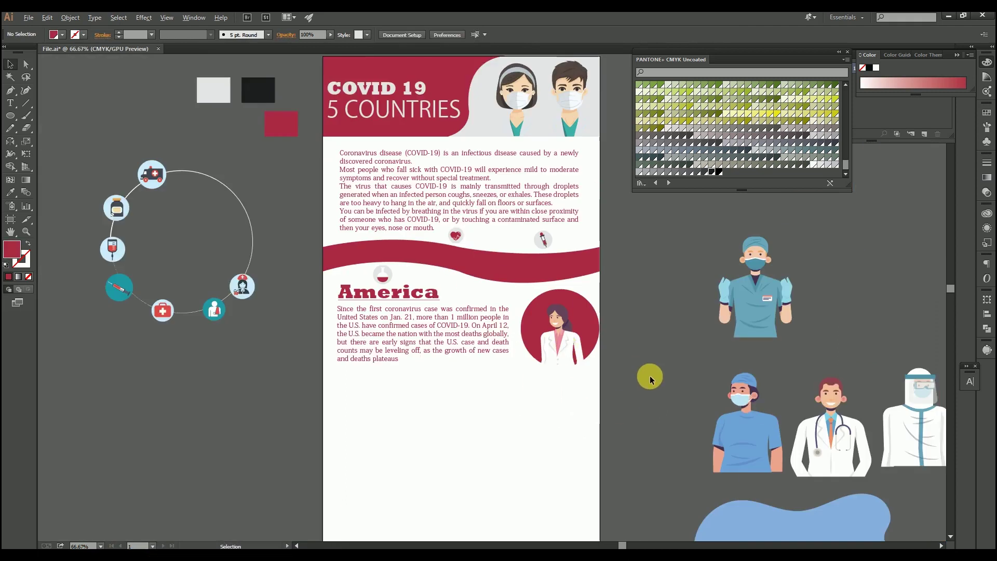
key("ctrl+1")
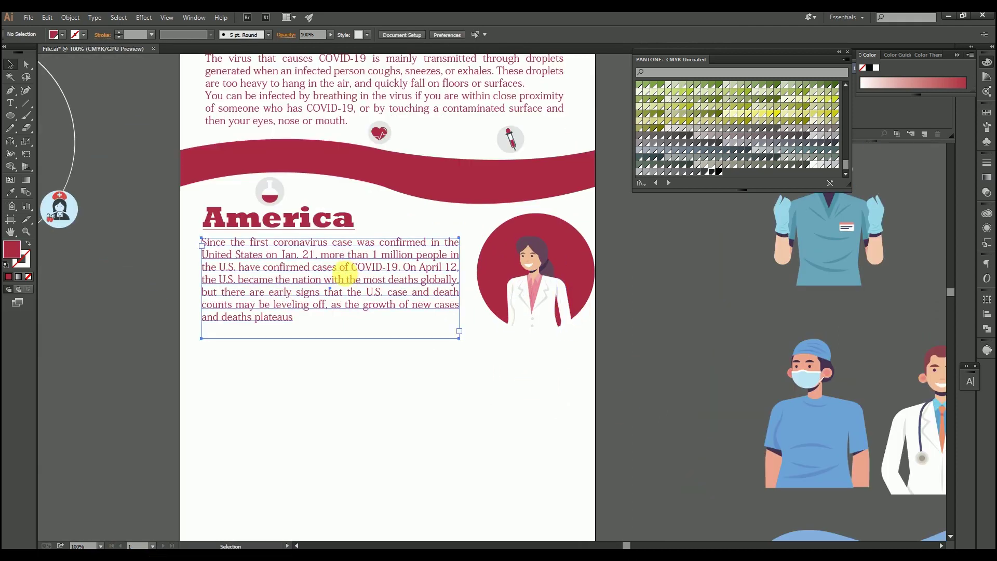
left_click(345, 270)
left_click_drag(459, 285, 465, 286)
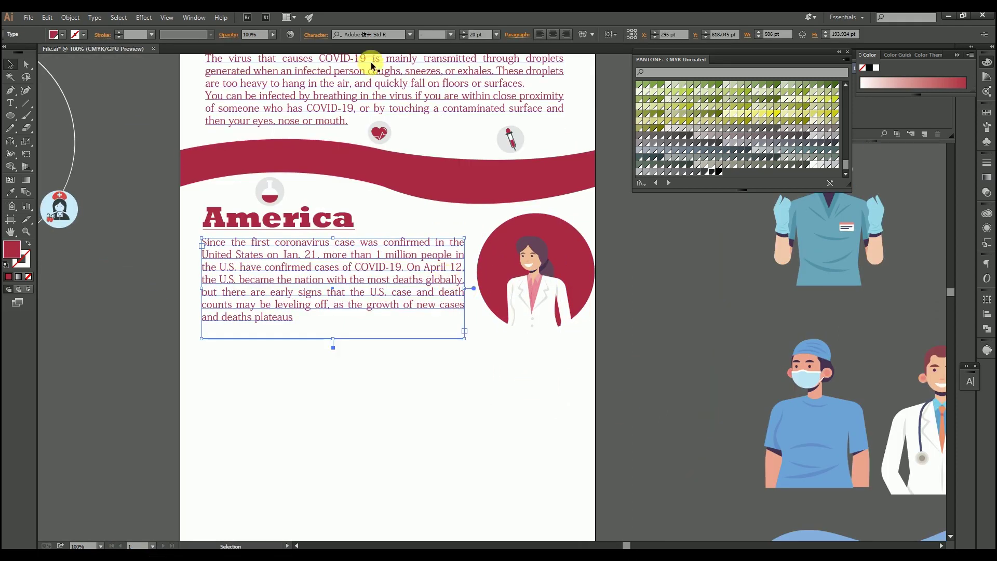
left_click(463, 37)
left_click(463, 38)
left_click(487, 419)
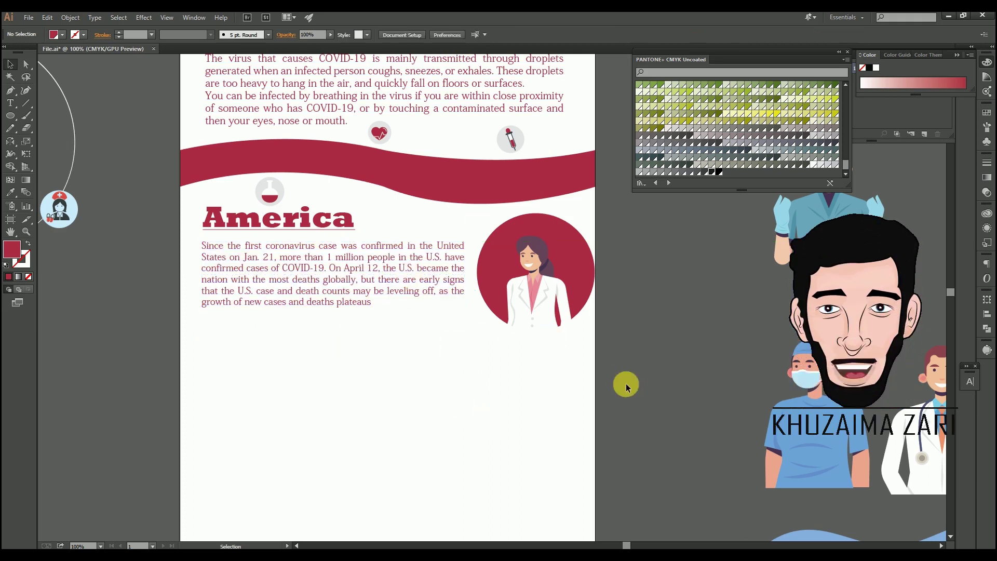
Shrink the circular doctor badge to about 187 pt wide and position it beside the paragraph with a margin from the edge.
left_click_drag(580, 277, 558, 288)
left_click_drag(594, 331, 574, 310)
left_click_drag(544, 276, 543, 285)
Shorten the America paragraph's frame to about 145 pt high.
left_click(404, 281)
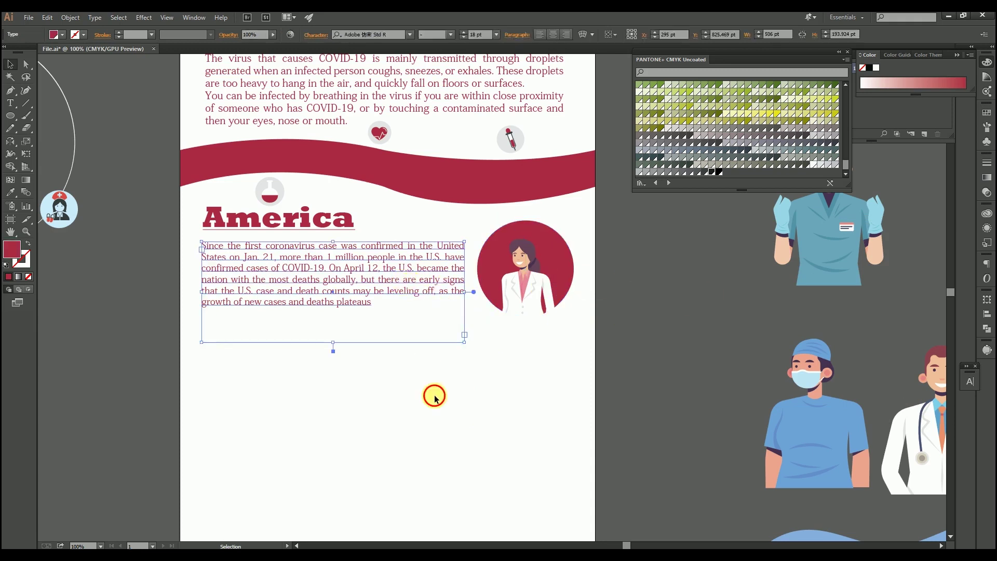
left_click_drag(333, 342, 335, 316)
left_click(389, 358)
Reduce the "America" heading to 42 pt and shorten its underline to the heading's width.
left_click_drag(358, 200, 421, 253)
left_click(463, 35)
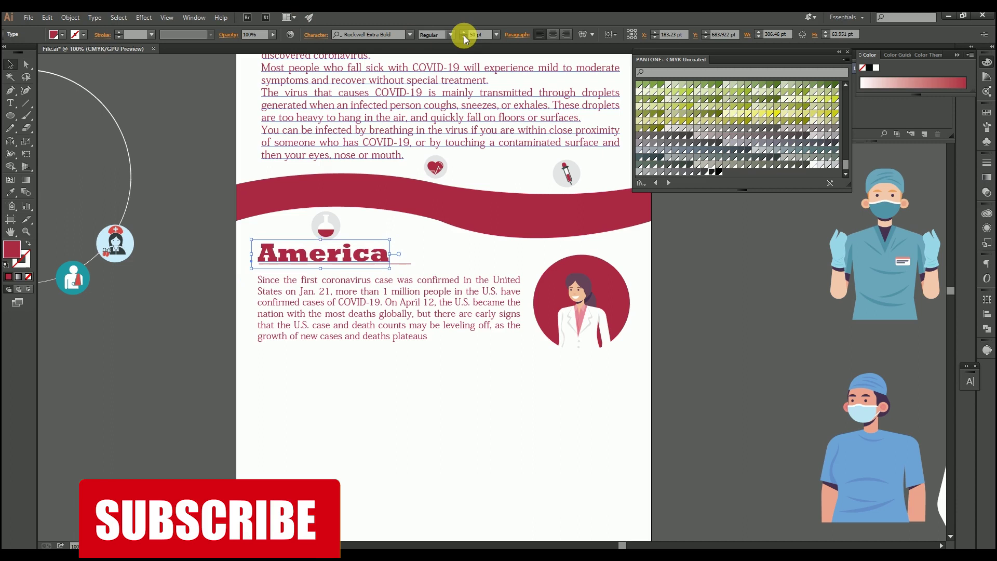
left_click(392, 227)
scroll(317, 307, "up", 3)
left_click_drag(489, 185, 497, 254)
left_click(542, 196)
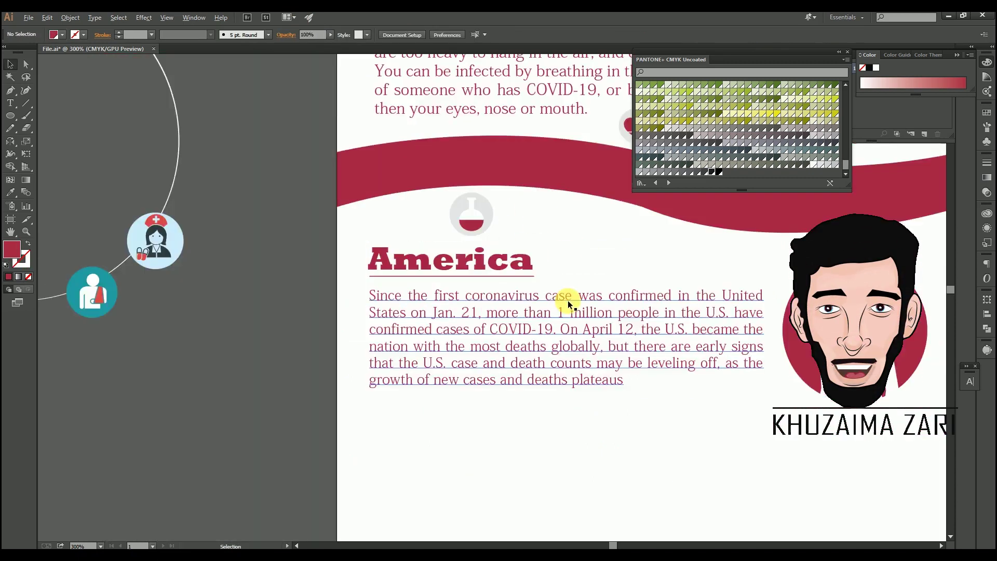
Draw a rectangle across the full artboard width directly below the America section.
scroll(568, 301, "down", 1)
left_click_drag(768, 425, 552, 396)
scroll(468, 111, "down", 1)
left_click_drag(476, 139, 436, 184)
scroll(473, 287, "up", 1)
left_click_drag(347, 251, 367, 163)
left_click_drag(159, 155, 192, 200)
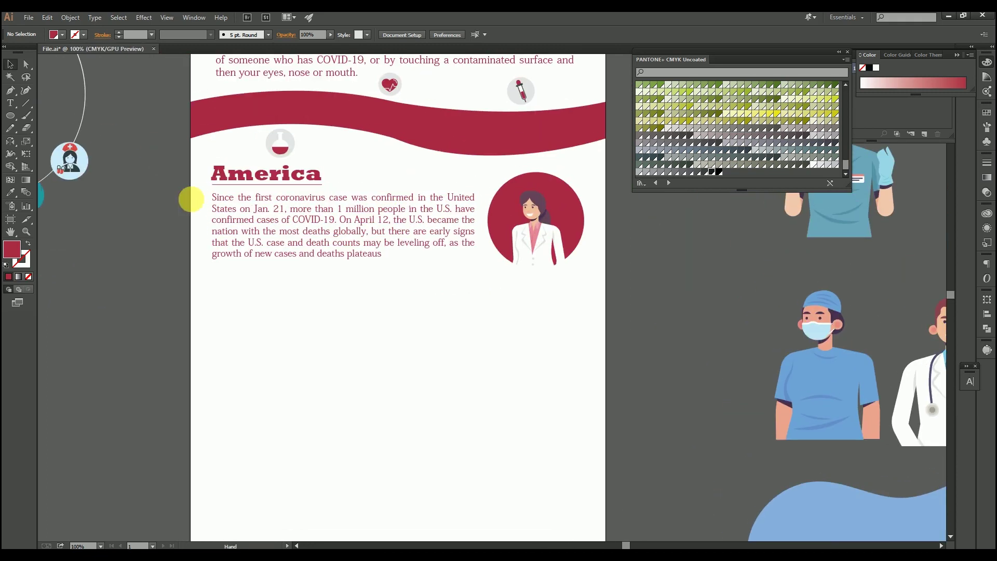
left_click_drag(13, 119, 44, 115)
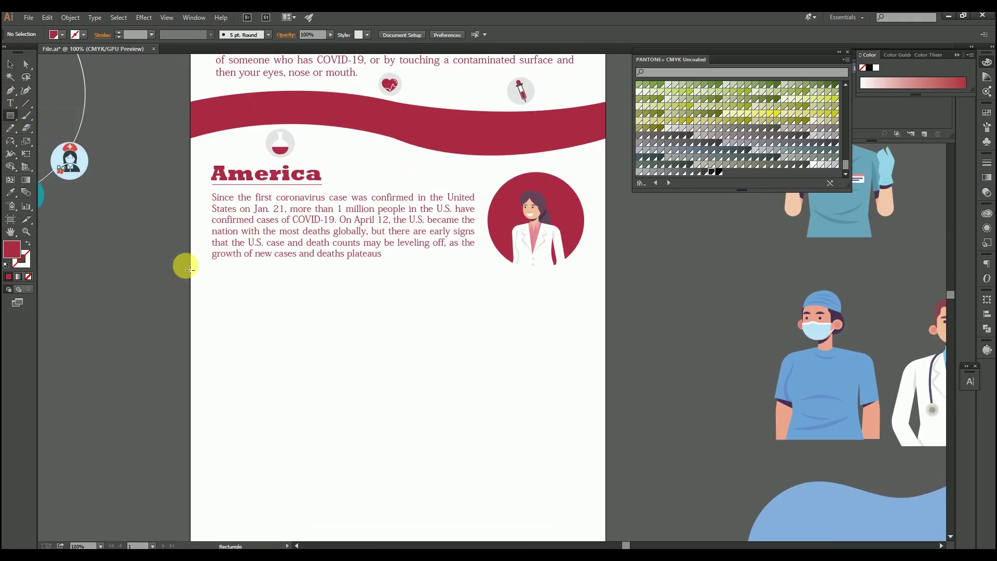
left_click_drag(194, 276, 608, 430)
Fill the new rectangle with the light grey of the header.
key("i")
left_click_drag(467, 86, 469, 314)
left_click(574, 145)
left_click_drag(532, 482, 303, 324)
key("v")
Duplicate the circular doctor badge into the left part of the grey band.
left_click(523, 166)
left_click_drag(474, 207, 241, 311)
left_click(632, 311)
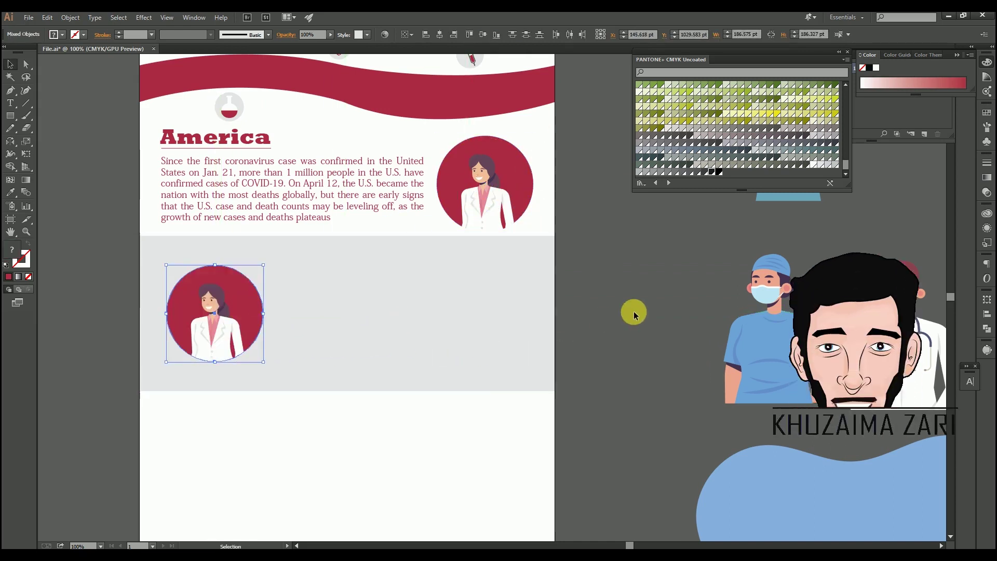
Duplicate the America paragraph into the grey band, to the right of the copied badge.
left_click(245, 149)
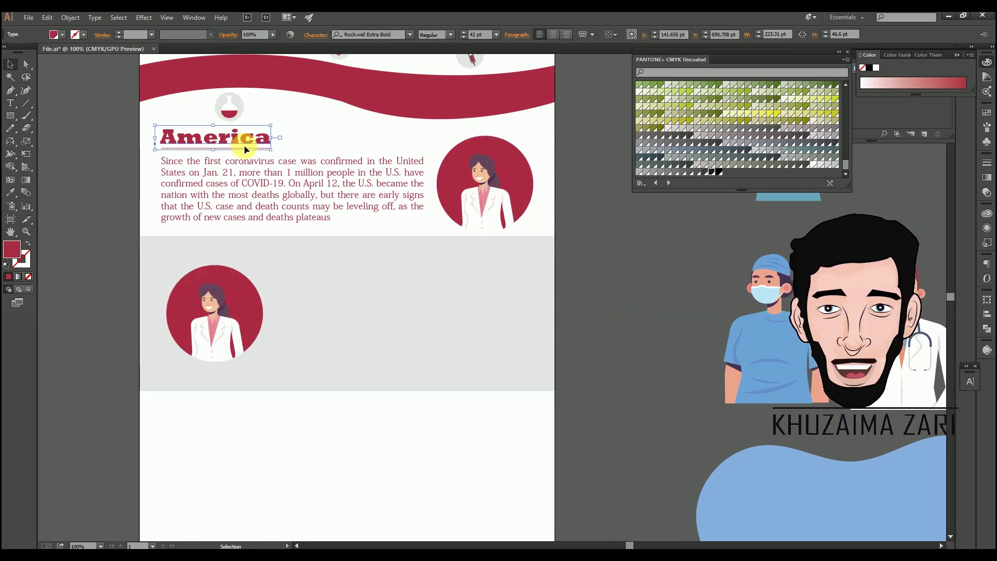
left_click(271, 172)
left_click_drag(271, 171, 394, 321)
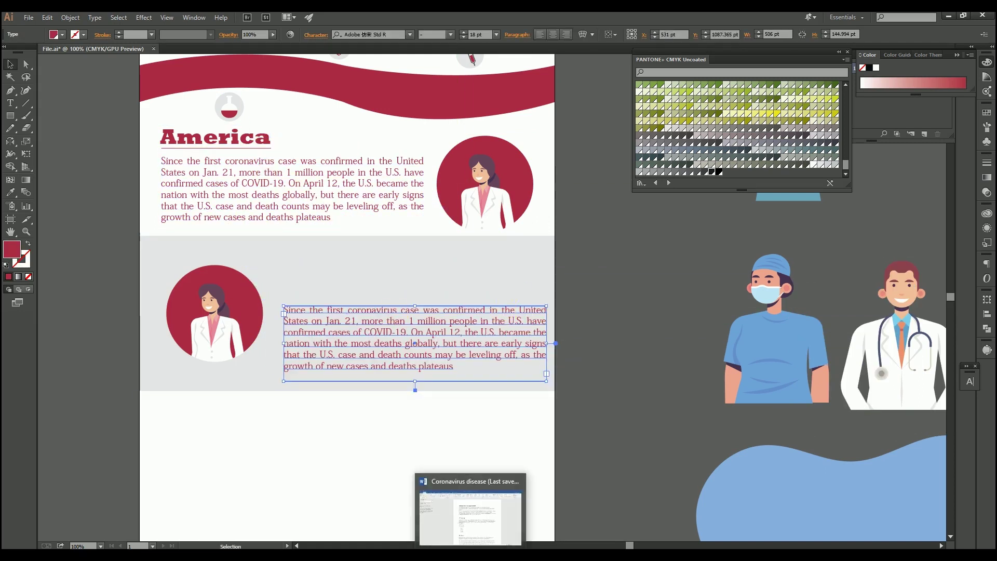
Delete the light grey band together with the copied doctor badge and paragraph on it.
left_click_drag(514, 434, 127, 271)
key("shift+Down")
key("shift+Down")
key("shift+Down")
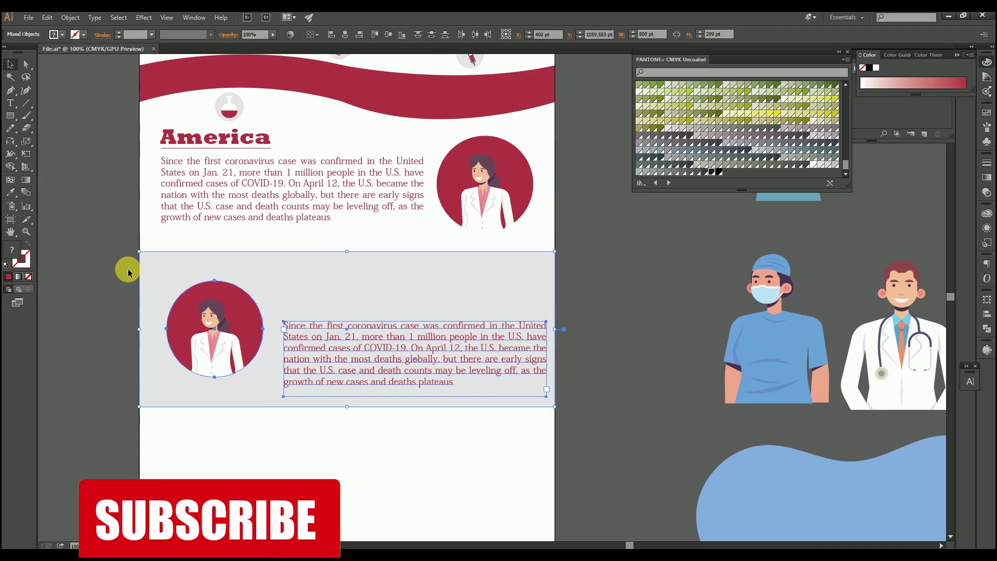
key("Delete")
Draw a shallower full-width rectangle directly below the America section and fill it with the light grey of the header.
key("ctrl+minus")
scroll(483, 89, "up", 3)
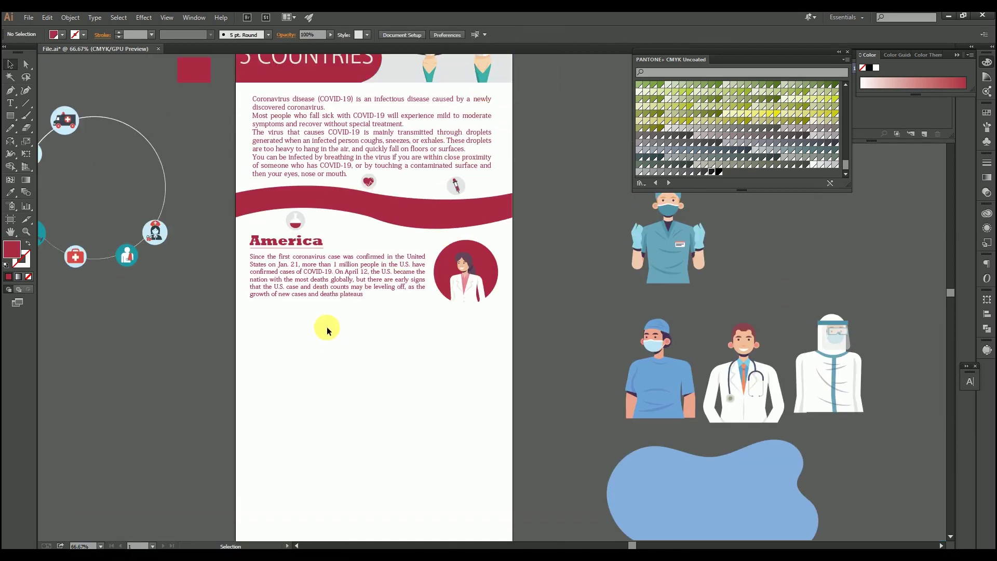
left_click_drag(240, 311, 514, 354)
key("i")
left_click(403, 78)
key("v")
left_click(454, 378)
Switch to the Word document, copy the United States statistics picture, and place it in the Illustrator infographic below the grey band.
scroll(454, 378, "up", 2)
left_click_drag(301, 235, 422, 327)
left_click(471, 554)
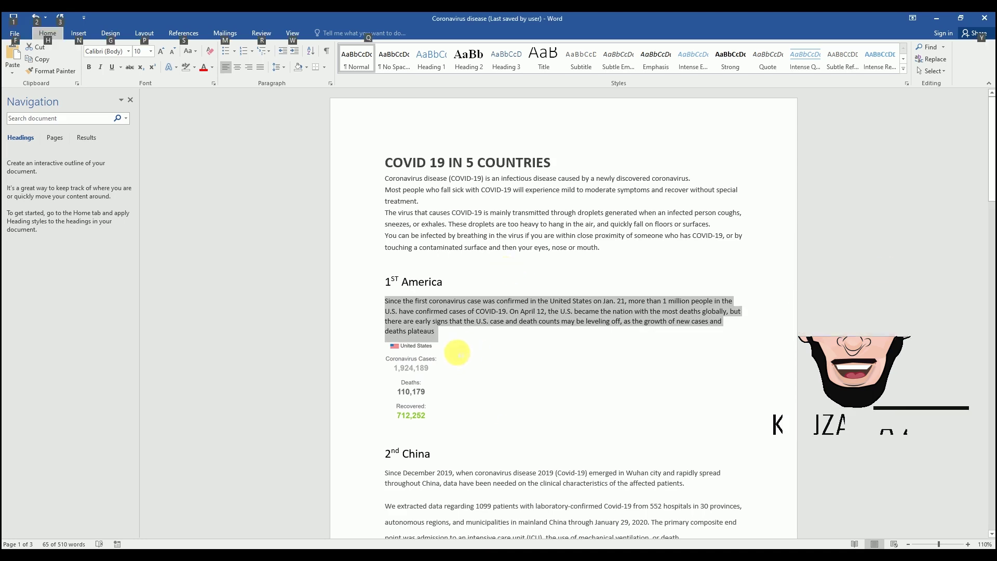
scroll(450, 357, "up", 4, "ctrl")
key("alt")
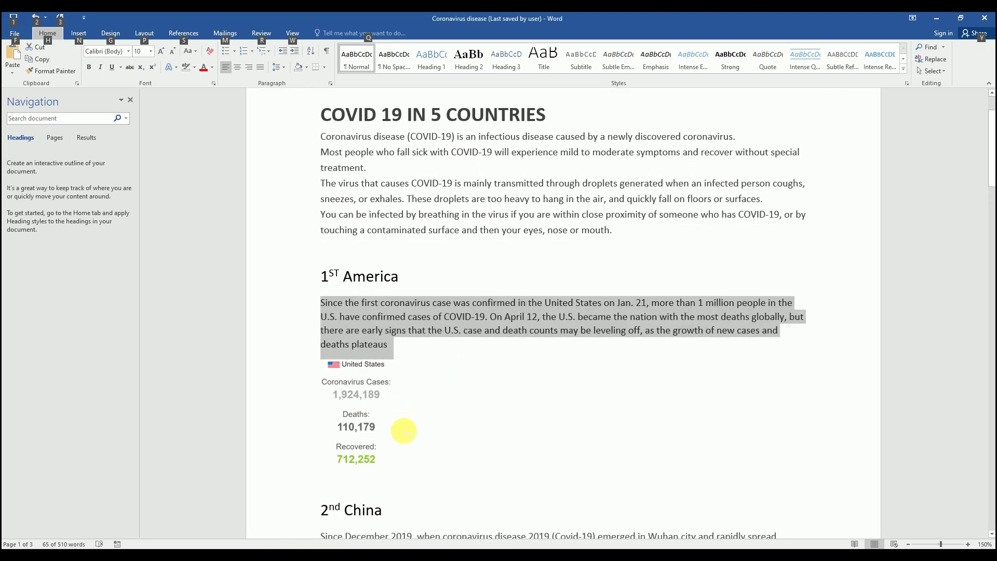
left_click(556, 390)
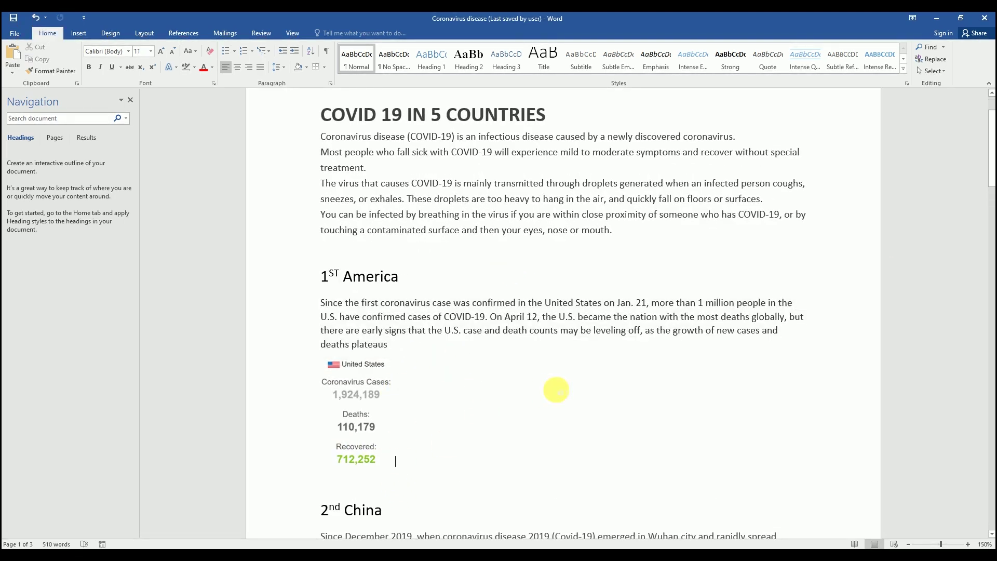
scroll(469, 416, "down", 1)
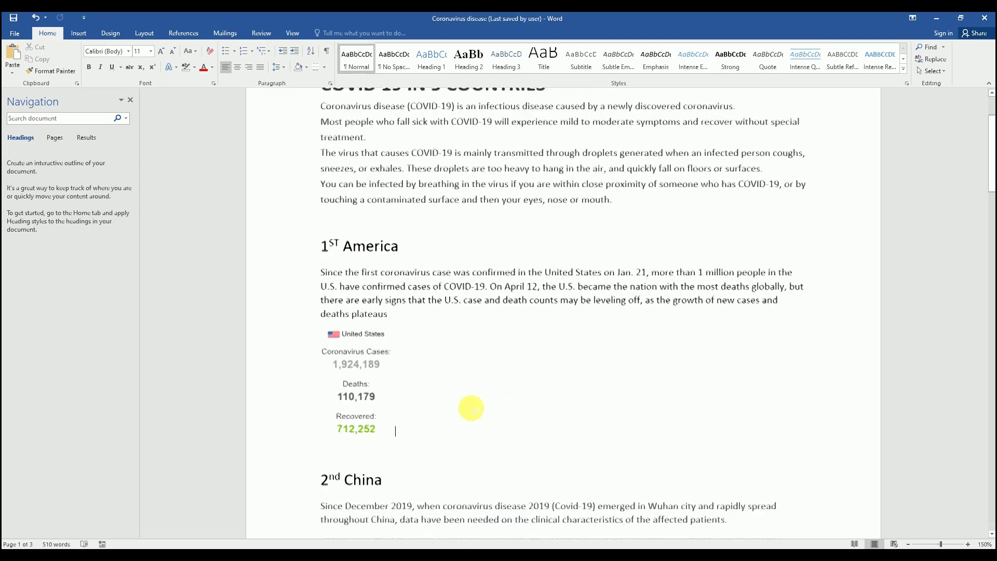
left_click(366, 392)
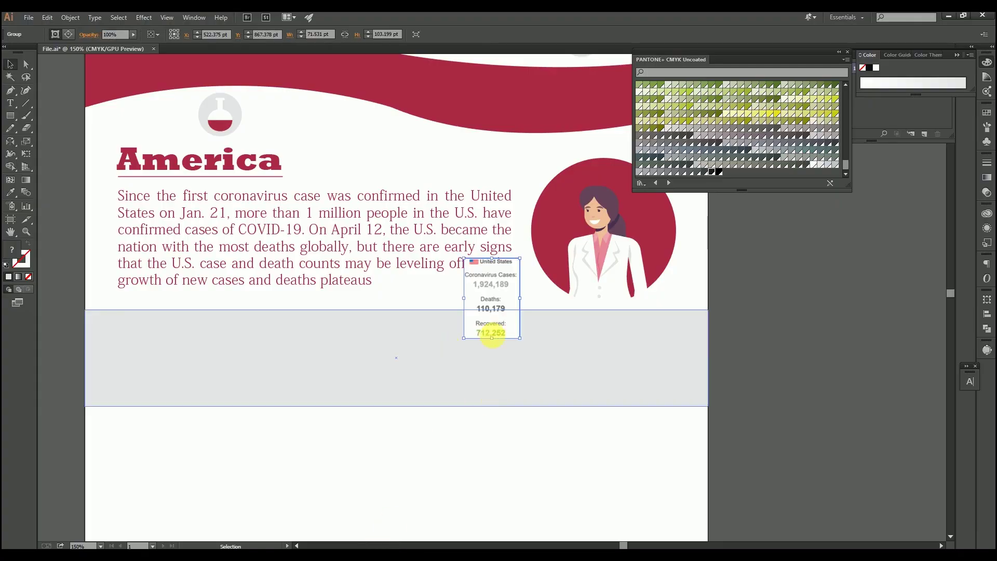
left_click_drag(494, 332, 425, 494)
Add the text "Corona Cases" in the upper left part of the grey band.
left_click(12, 104)
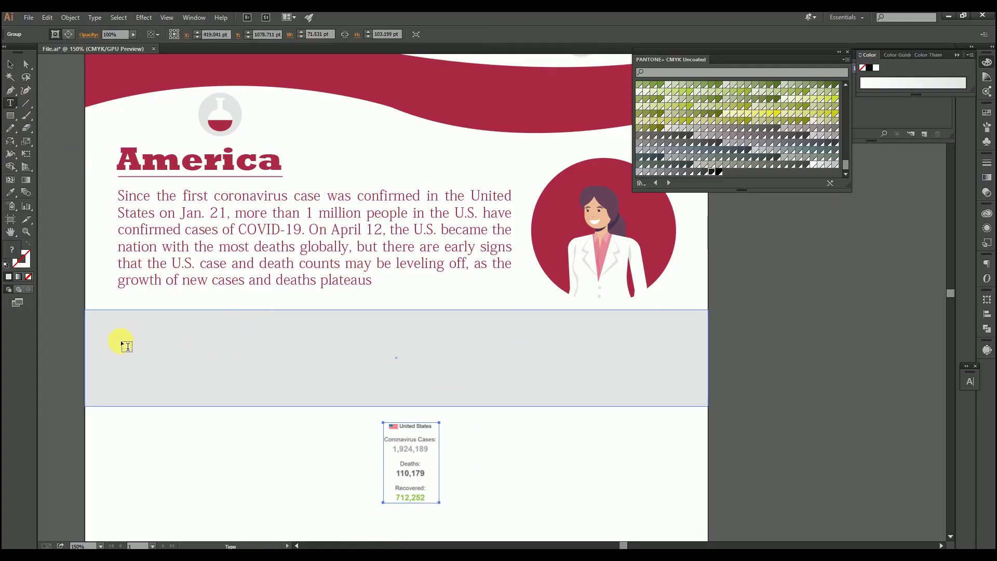
left_click(334, 367)
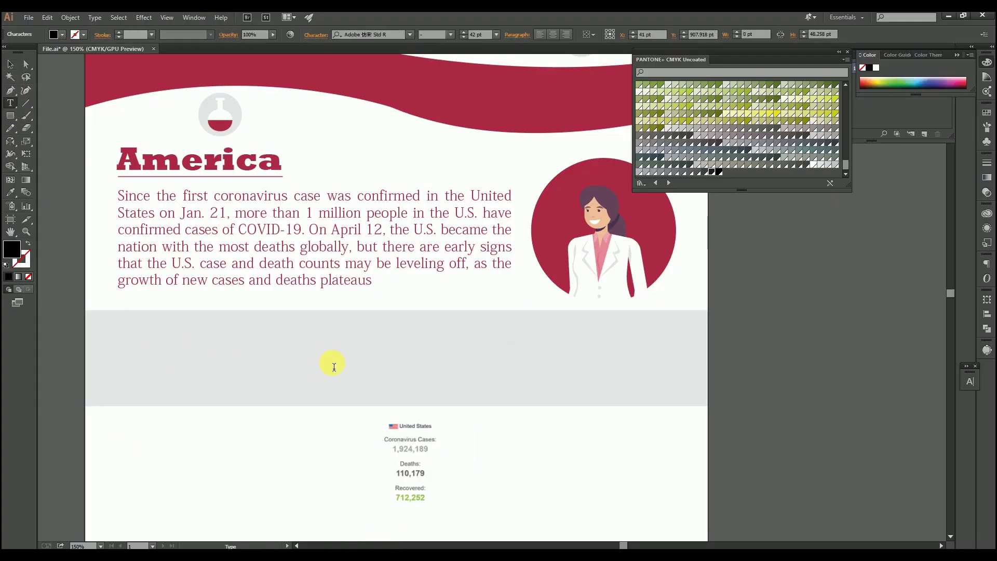
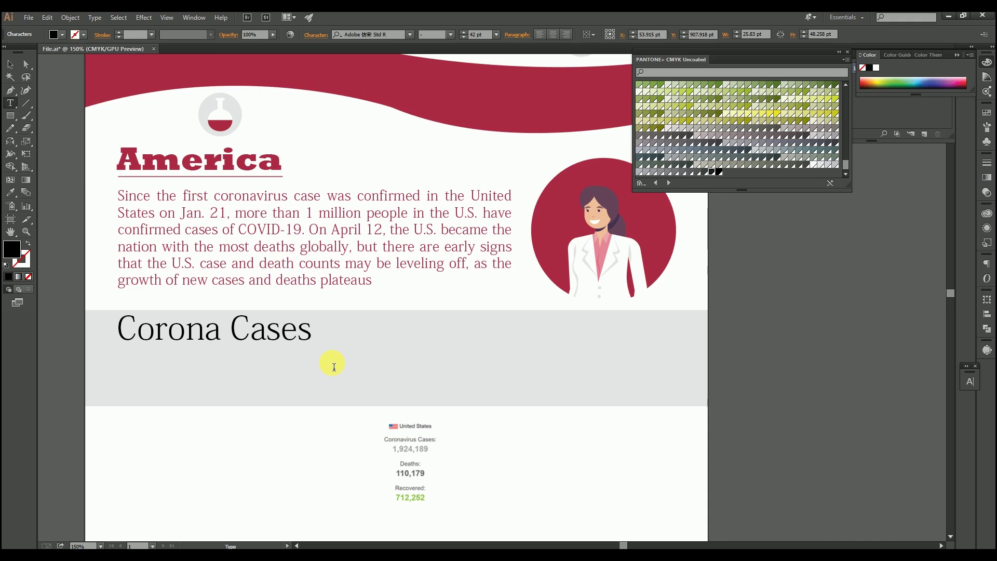
key("Escape")
Set the "Corona Cases" text to 18 pt and match its red colour to the America paragraph.
type("18")
key("Return")
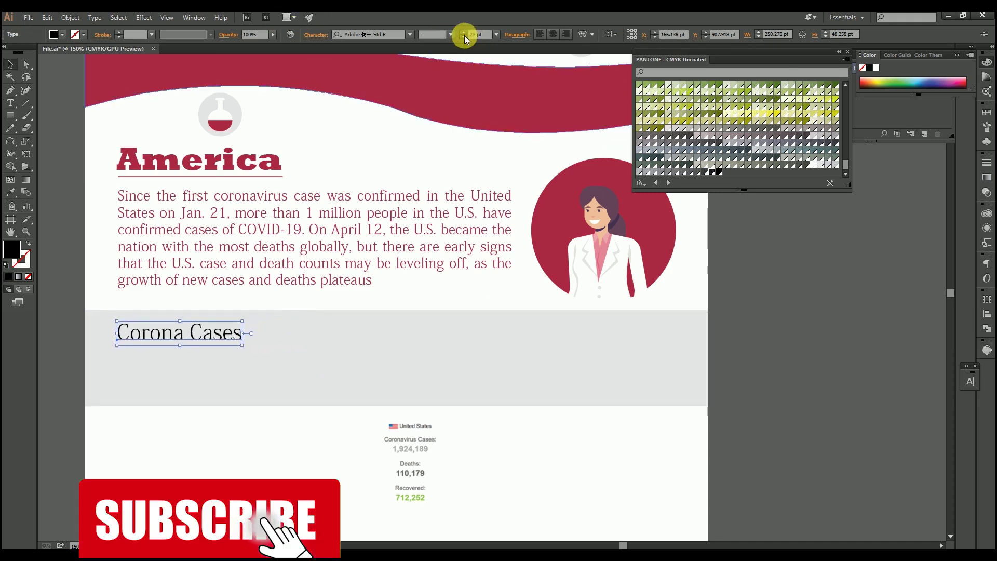
key("i")
left_click(331, 204)
key("v")
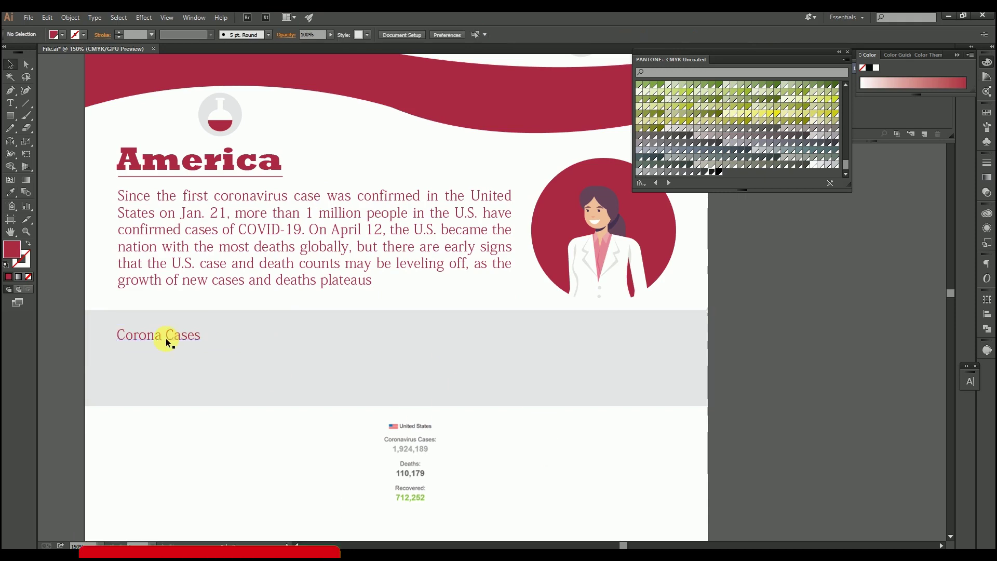
Apply the America heading's text style to the Corona Cases text in the gray band.
left_click_drag(174, 336, 194, 328)
key("i")
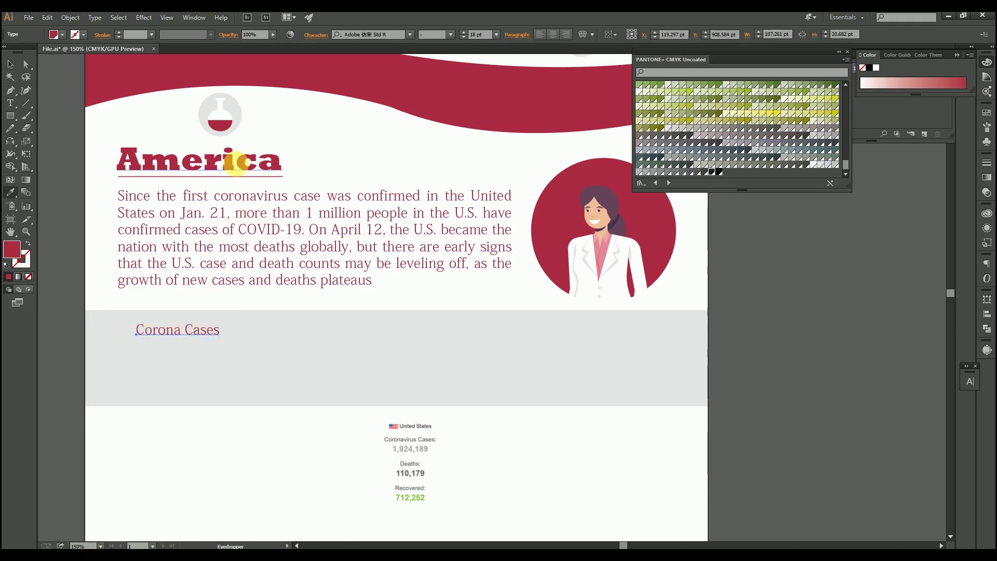
left_click(250, 160)
key("v")
Scale the Corona Cases heading down to about 25 pt and place two copies beside it in a row across the gray band.
left_click_drag(324, 328, 306, 339)
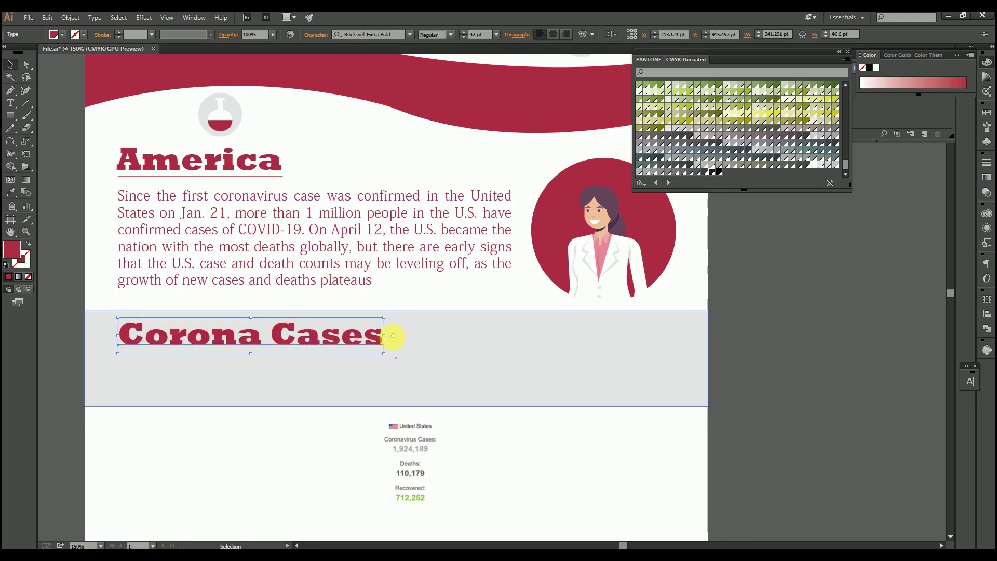
left_click_drag(384, 318, 606, 333)
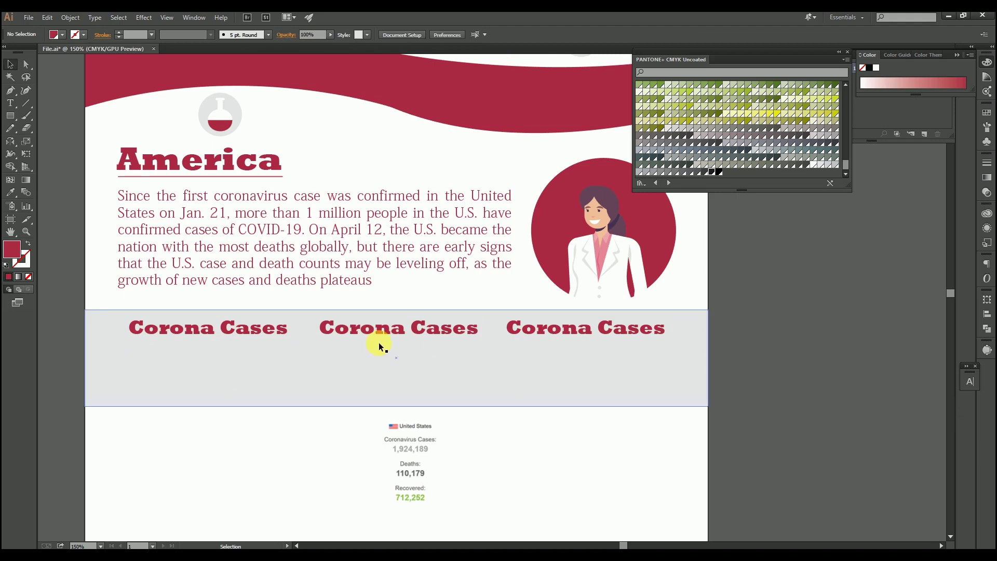
Replace the middle heading's text with "Deaths" and nudge it right toward the center of the band.
key("t")
left_click_drag(476, 332, 264, 335)
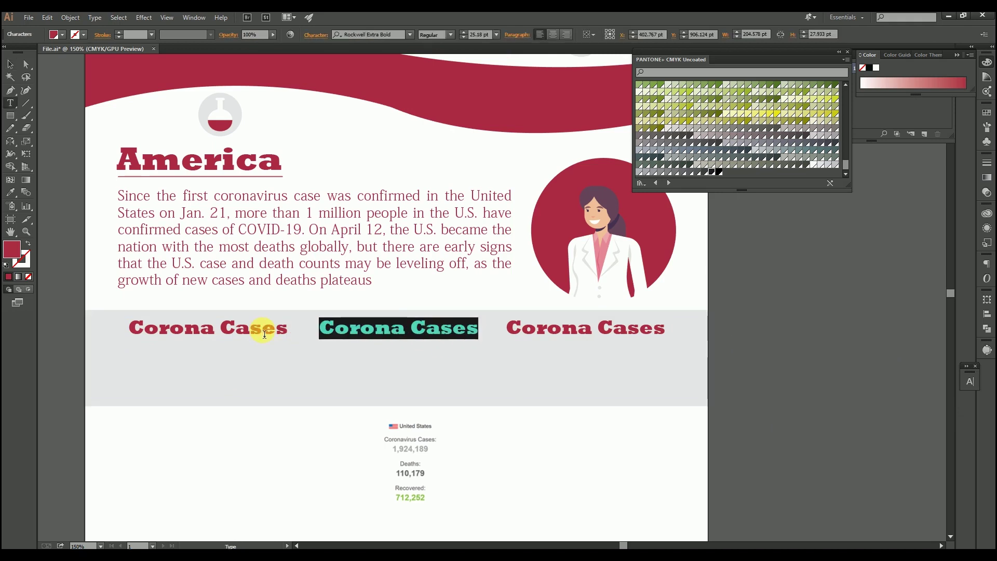
type("Deaths")
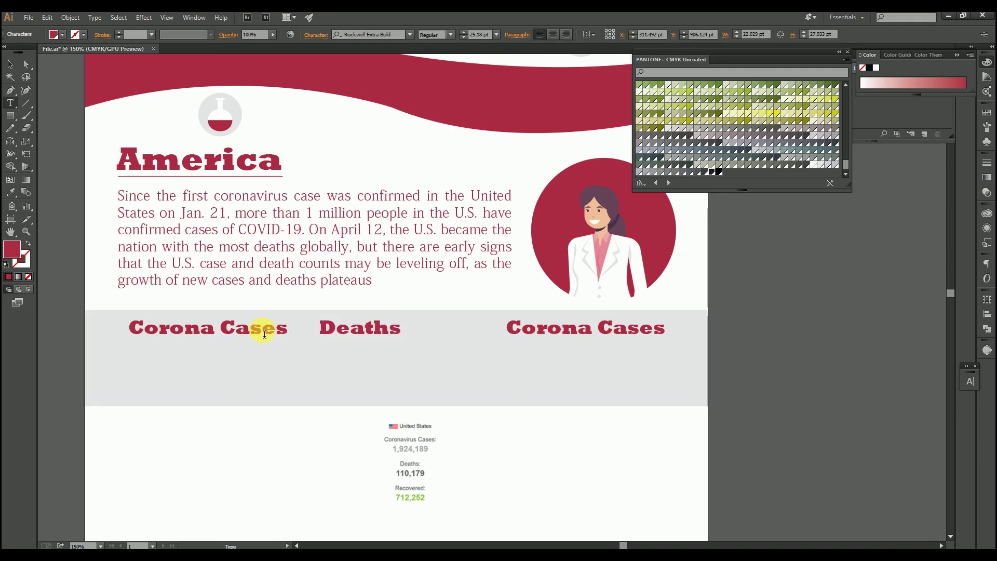
key("Escape")
key("shift+Right")
key("shift+Right")
key("shift+Right")
key("shift+Right")
key("shift+Right")
key("shift+Right")
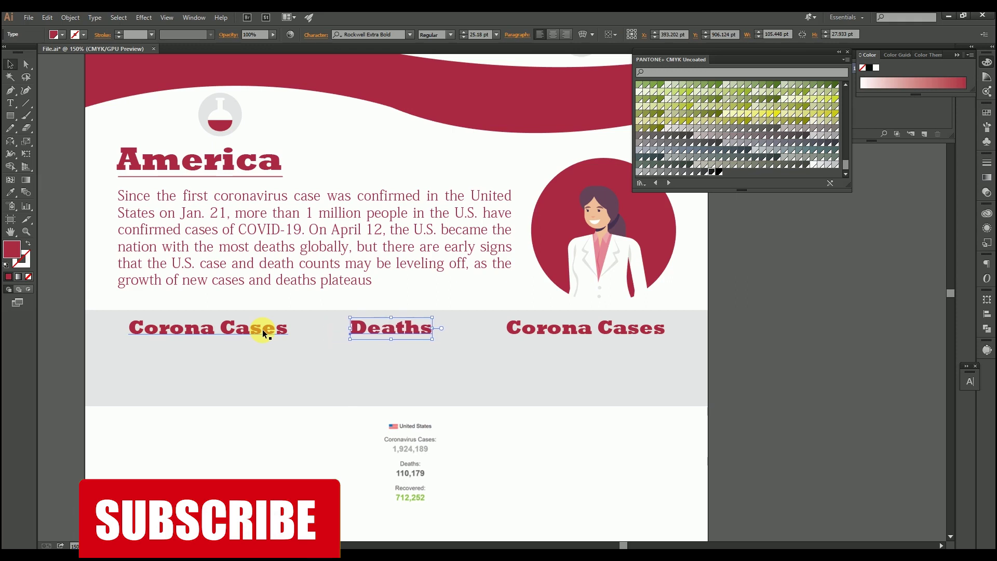
Replace the text of the third heading in the gray band with "Recovered".
left_click(552, 331)
triple_click(552, 330)
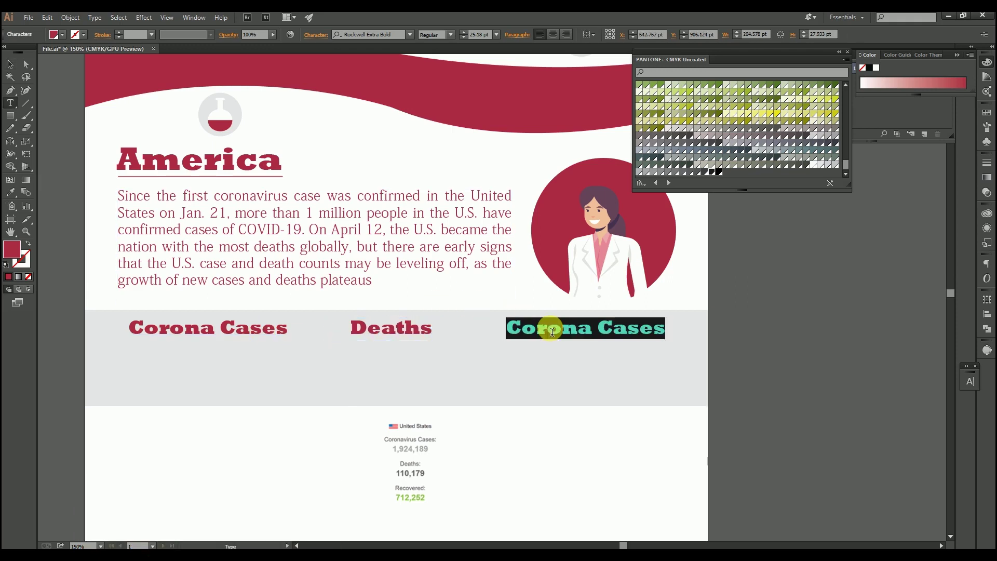
type("Recovered")
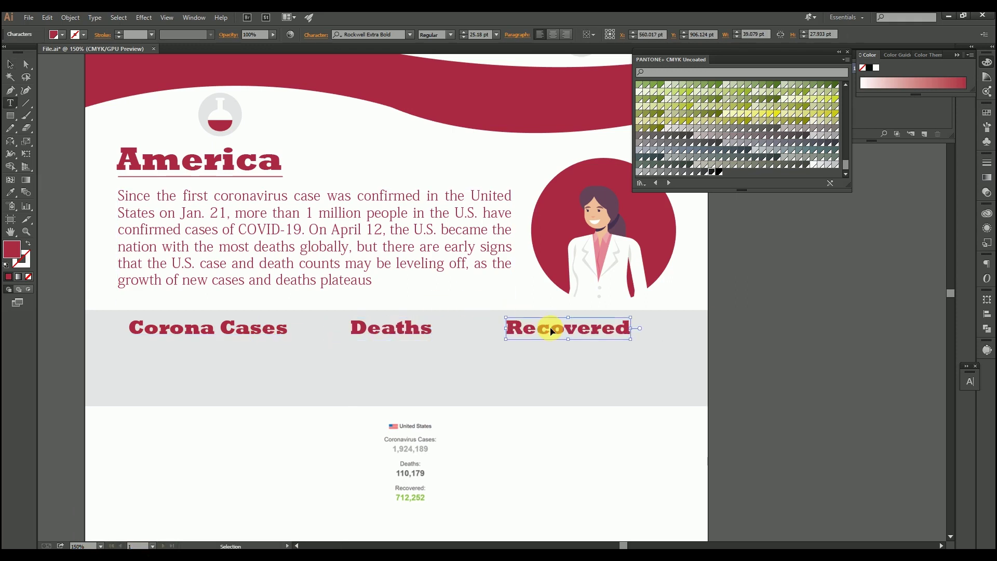
key("Escape")
Nudge the Corona Cases and Deaths headings 10 pt to the right.
left_click(195, 329)
key("shift+Right")
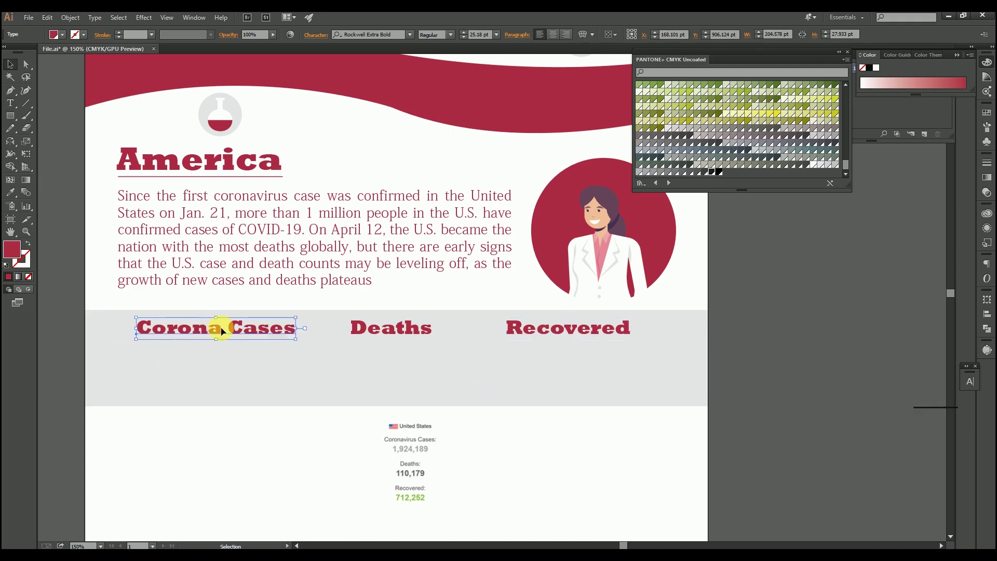
left_click(391, 330)
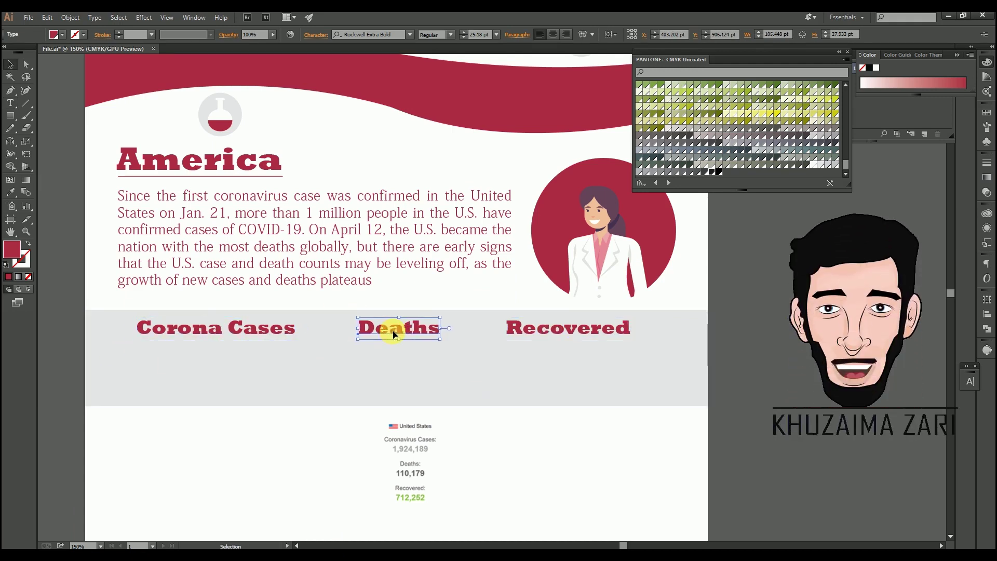
Move the woman doctor illustration together with its red circle up about 6 pt.
left_click(547, 432)
scroll(600, 393, "down", 3)
scroll(601, 394, "up", 2)
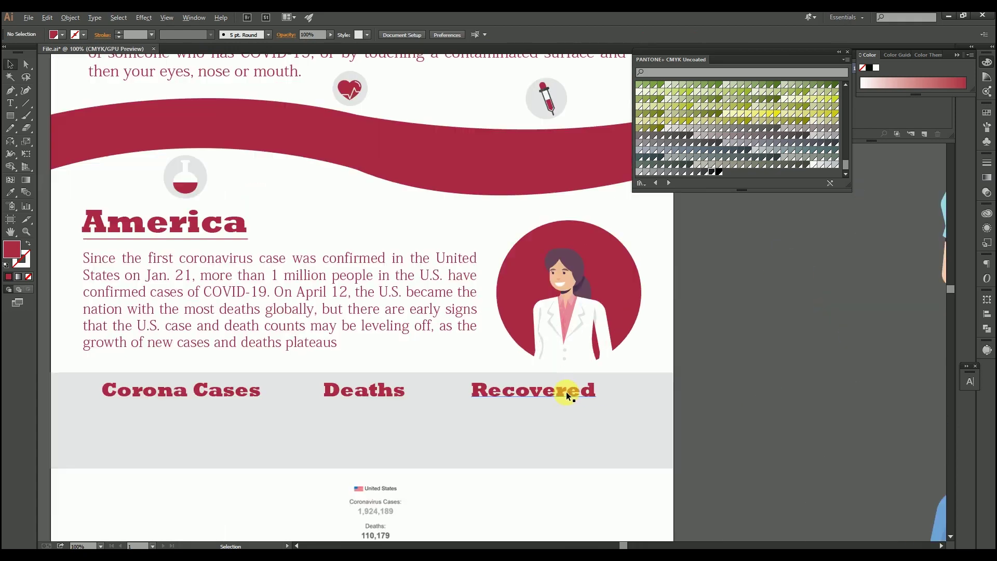
left_click(562, 310)
left_click(733, 325)
left_click(628, 307)
left_click(571, 316, "shift")
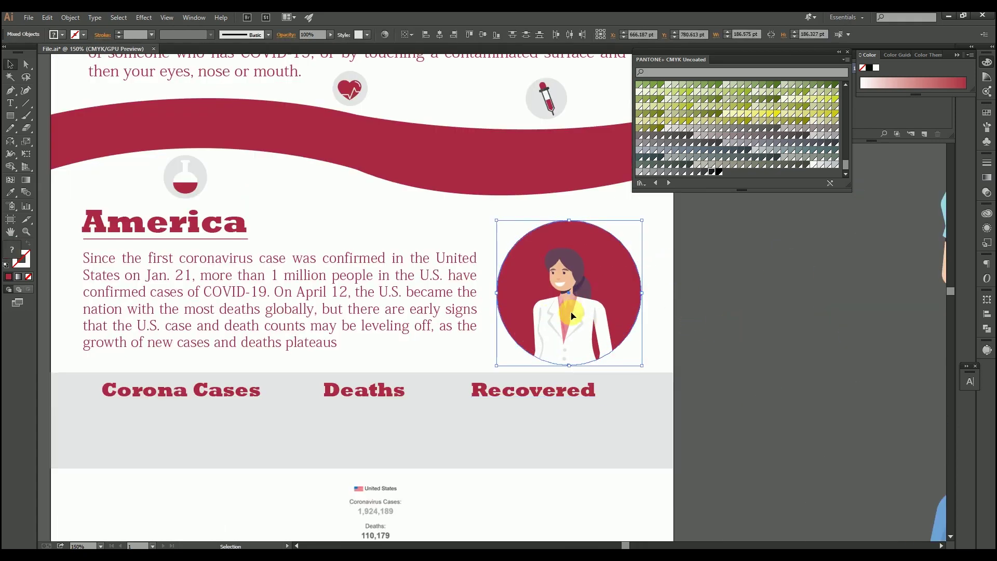
left_click_drag(686, 278, 564, 318)
key("Up")
key("Up")
key("Up")
key("Up")
key("Up")
key("Up")
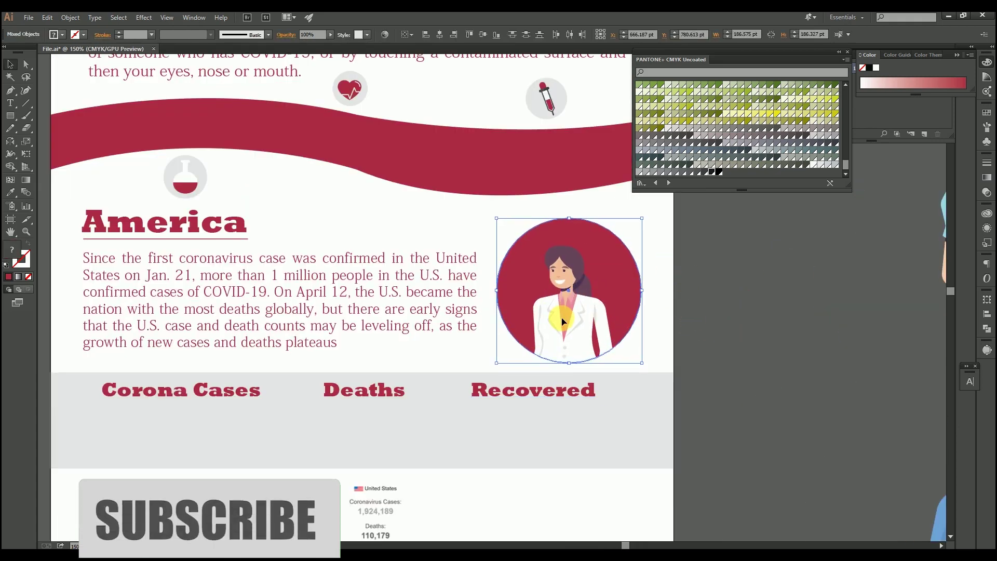
Shift the Corona Cases, Deaths and Recovered headings slightly to the right to even out their spacing.
scroll(519, 322, "down", 2)
scroll(546, 353, "left", 2)
left_click(446, 351)
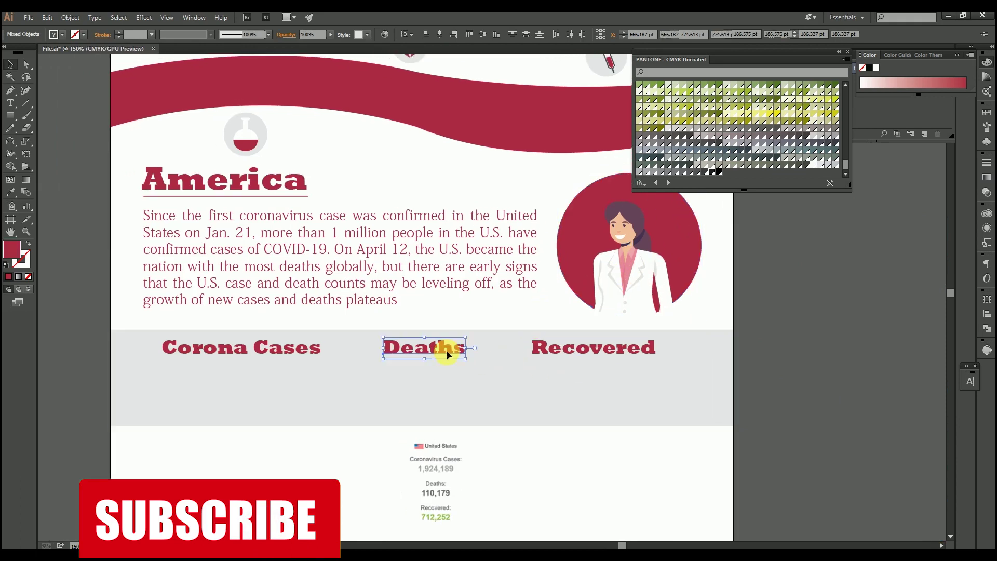
left_click(303, 355)
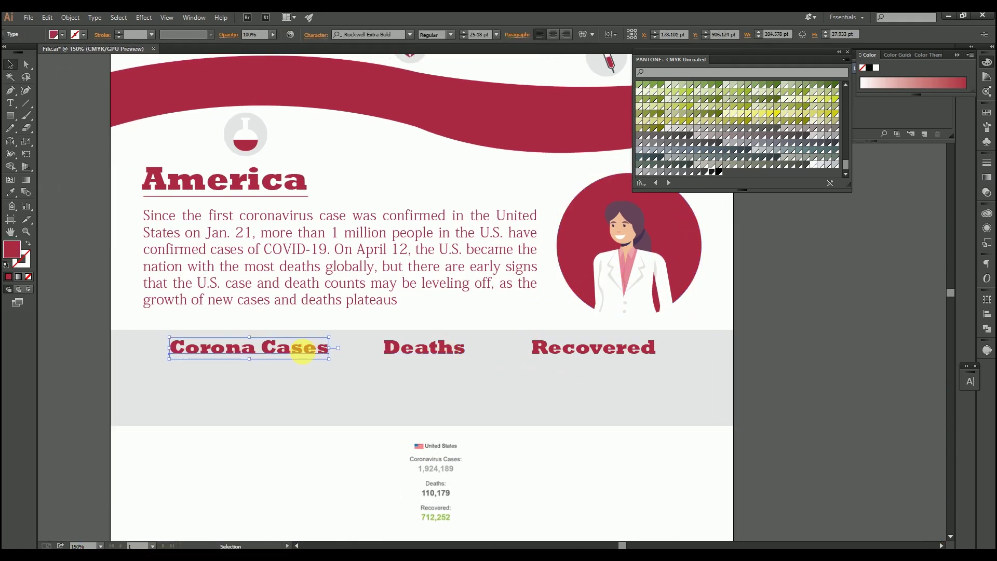
left_click(423, 351)
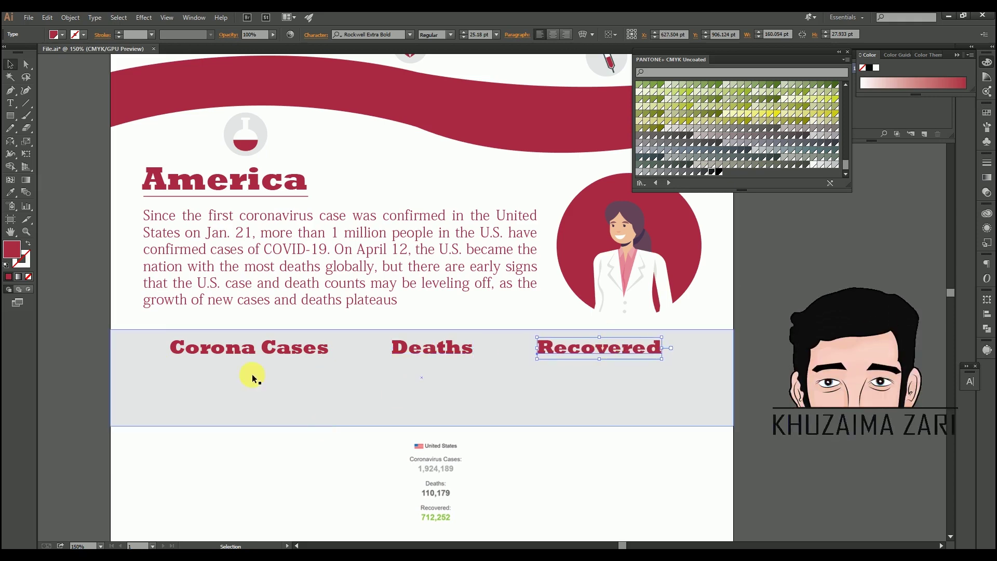
Duplicate the three headings together as a second row about 44 pt below the originals.
left_click(284, 349)
left_click(457, 351, "shift")
left_click(561, 349, "shift")
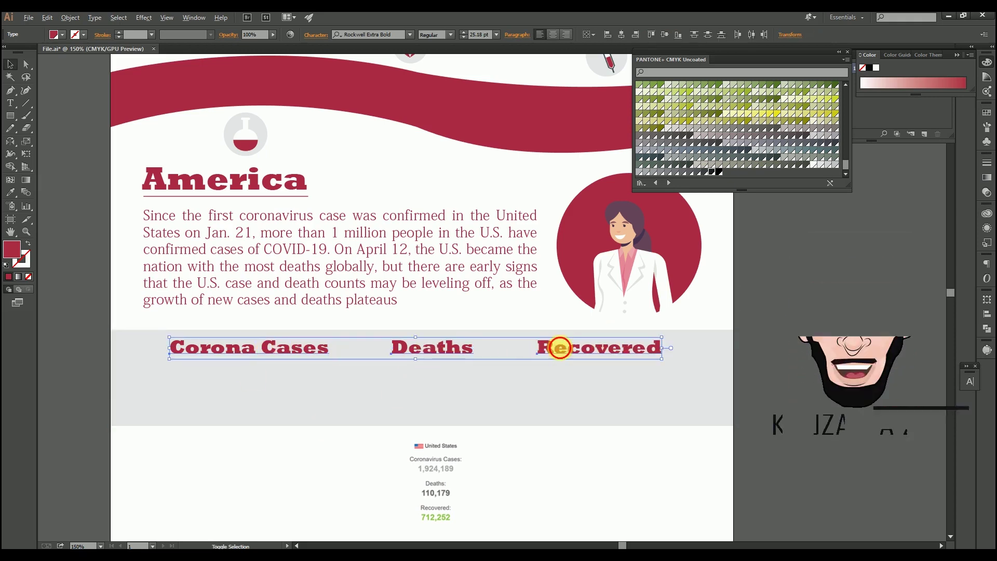
left_click(561, 349, "shift")
left_click(577, 443)
left_click(441, 353)
left_click(598, 349, "shift")
left_click(291, 347, "shift")
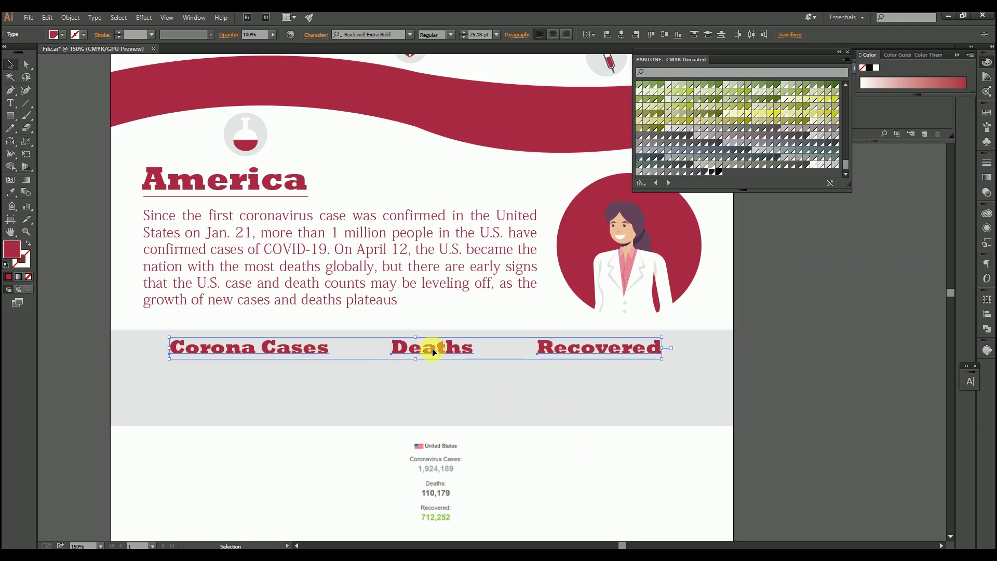
left_click_drag(433, 348, 435, 385)
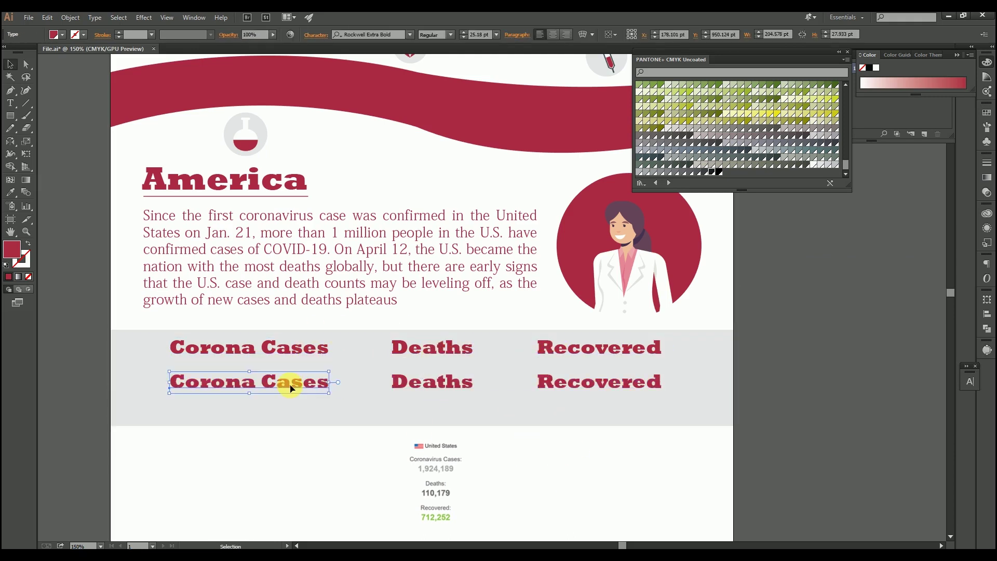
Apply the body paragraph's text style to the copied row and shift the row right beneath the headings.
key("i")
left_click(415, 285)
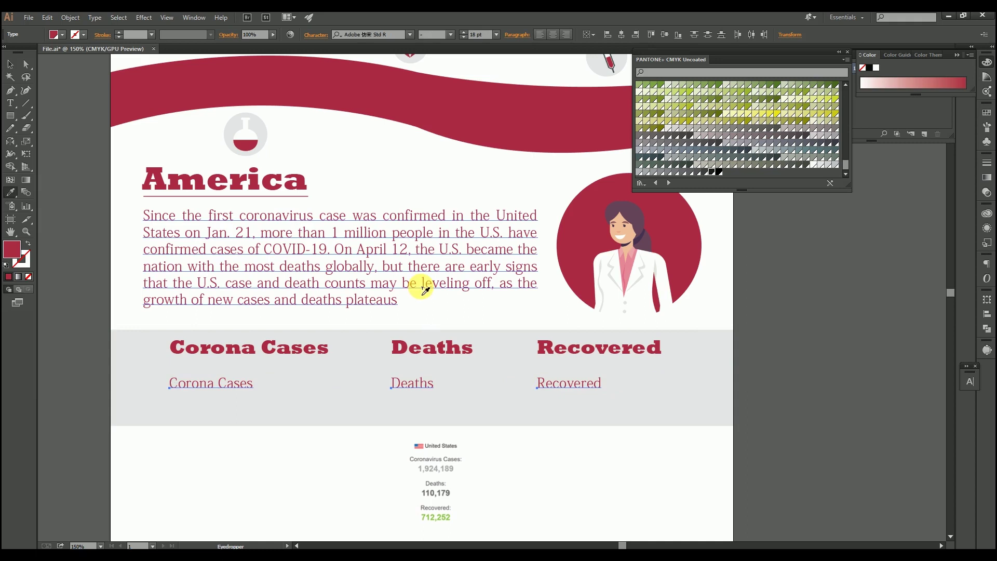
key("v")
left_click_drag(576, 383, 604, 388)
left_click(612, 485)
Replace the copied Corona Cases text with "1,924,189" and center it under its heading.
key("t")
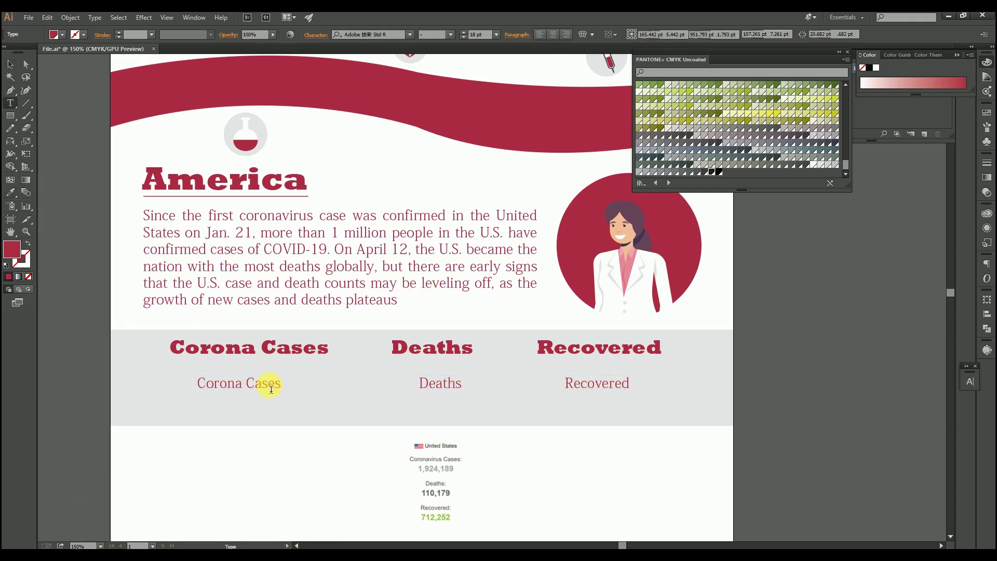
left_click_drag(281, 389, 112, 388)
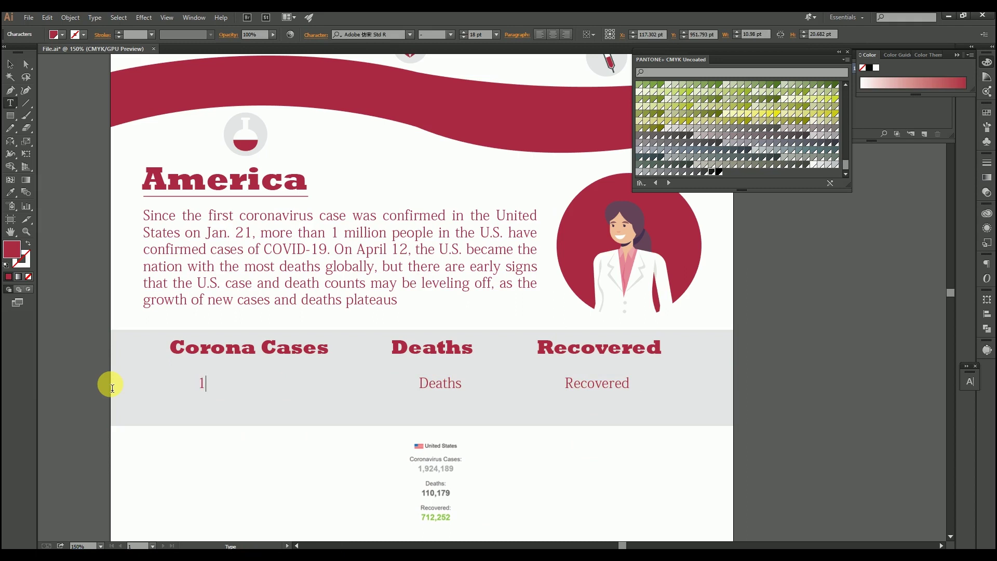
type("1,924,189")
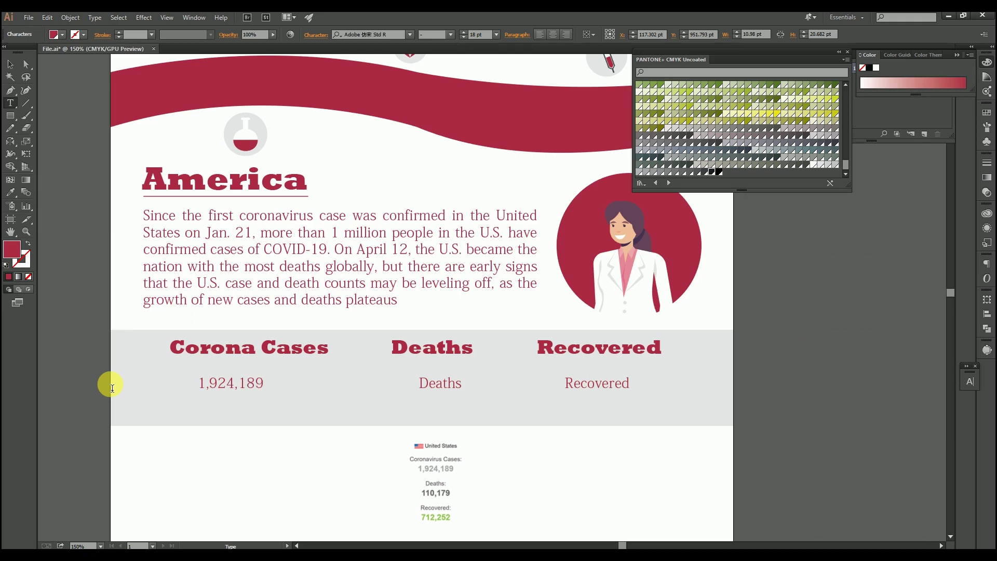
key("Escape")
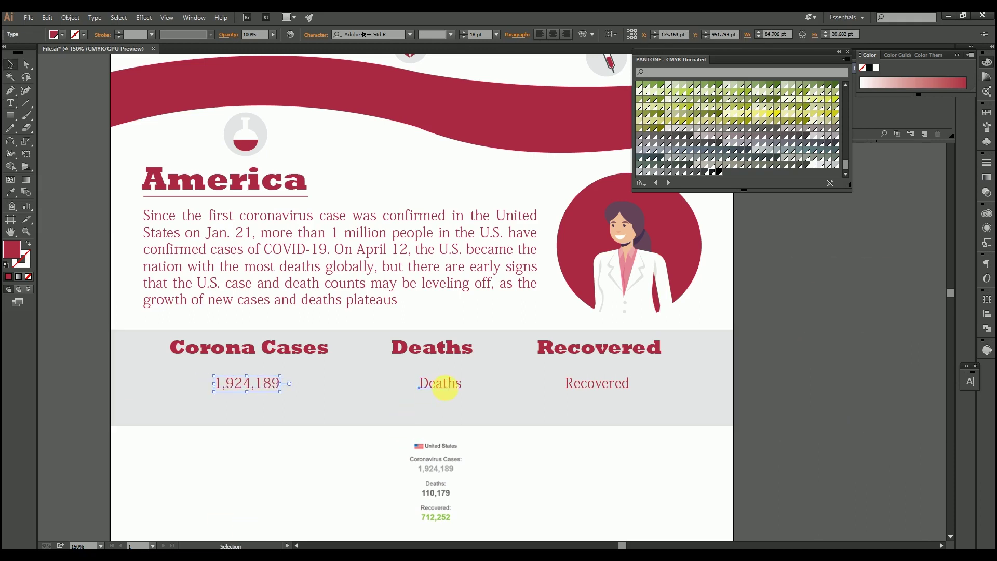
Replace the copied Deaths text with "110,179" and center it under its heading.
double_click(438, 383)
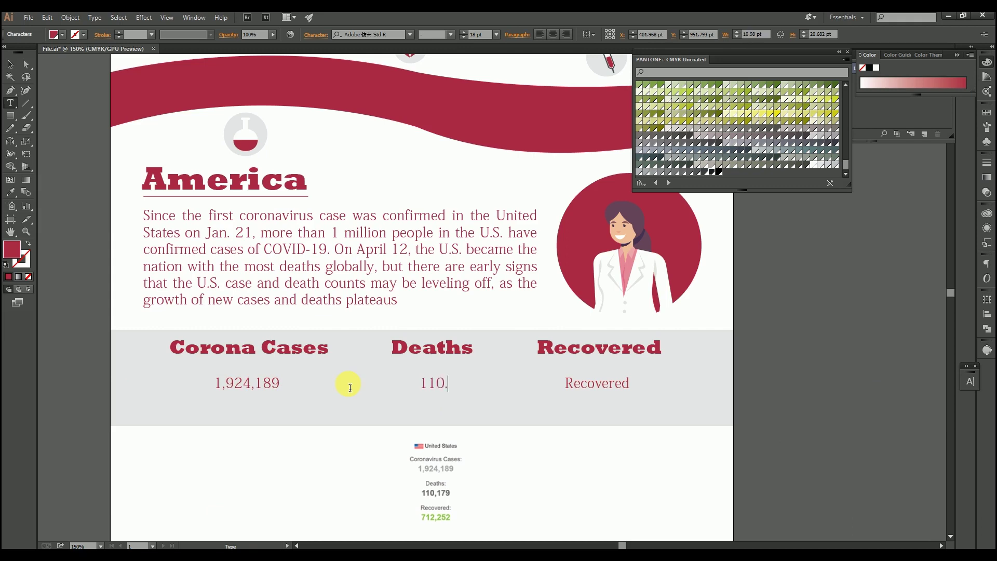
type("110,17")
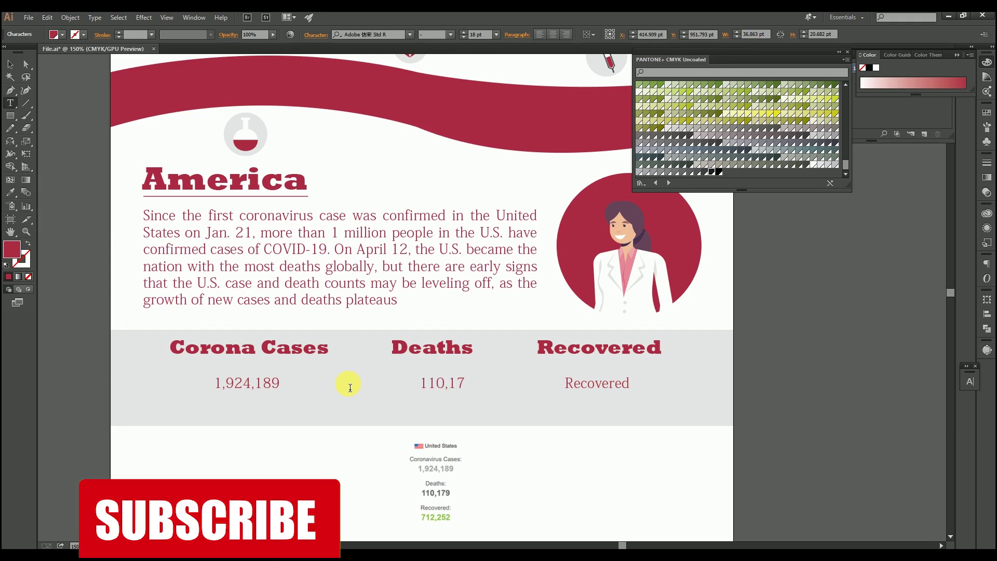
type("9")
key("Escape")
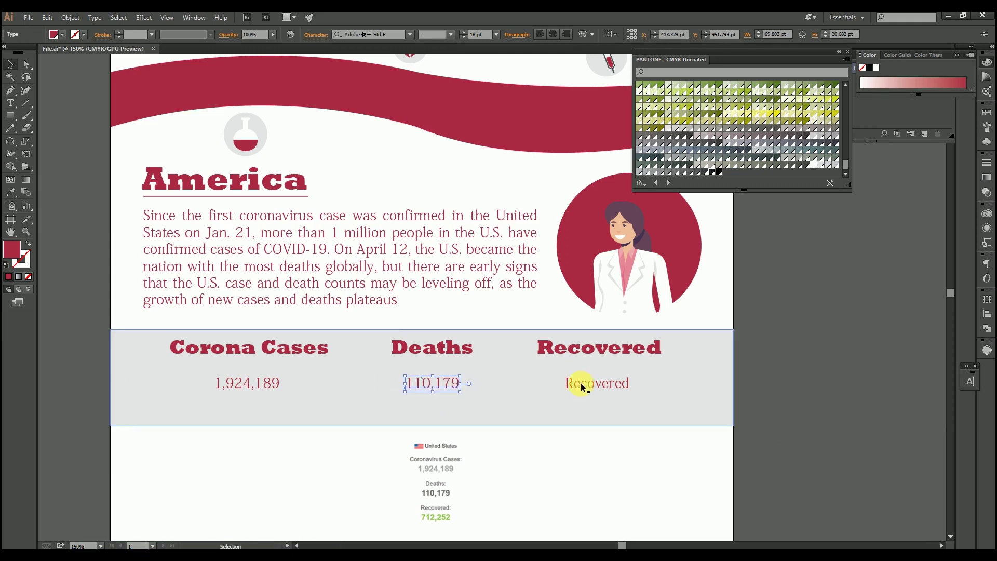
Replace the copied Recovered text with "712,252" and center it under its heading.
double_click(584, 386)
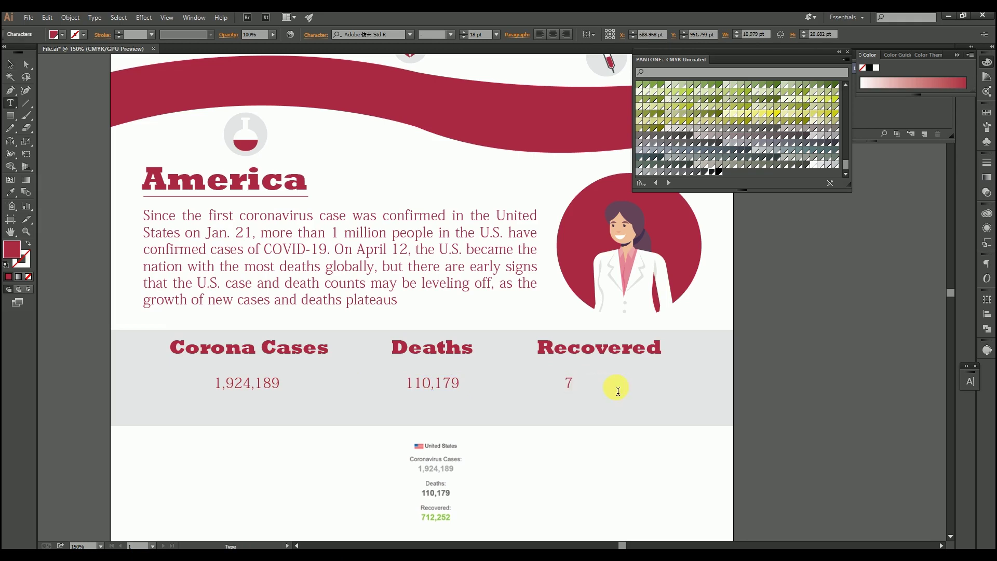
type("712,252")
key("Escape")
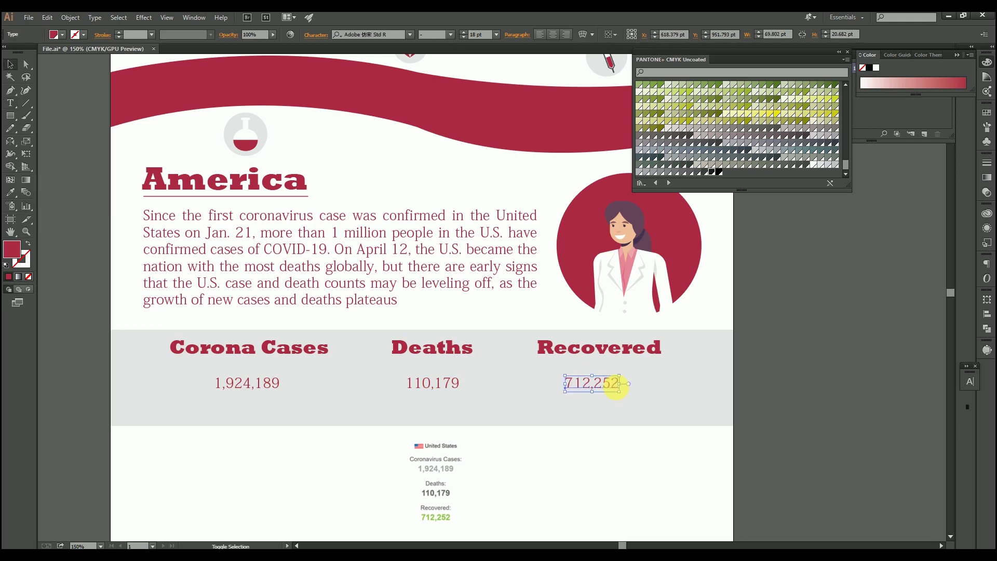
left_click(541, 470)
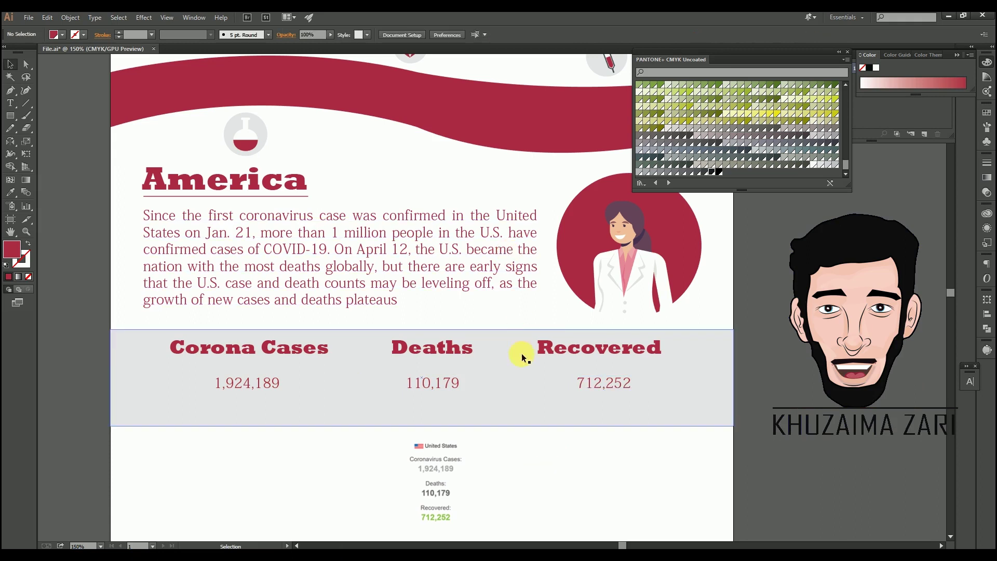
Move the headings and figures down together and shorten the gray band from its lower edge to about 107 pt high.
left_click(597, 380)
left_click(581, 353, "shift")
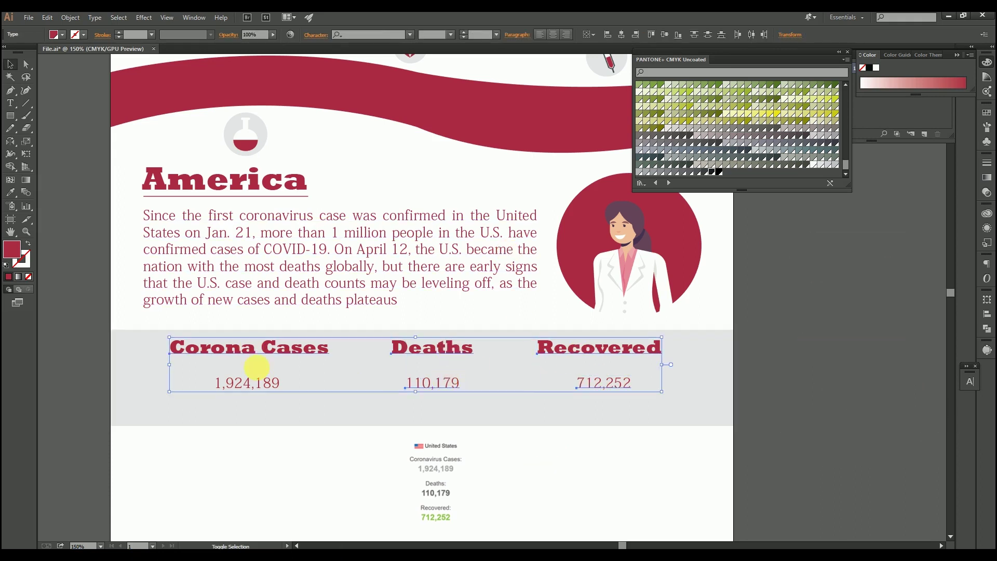
key("Down")
key("Down")
left_click(514, 419)
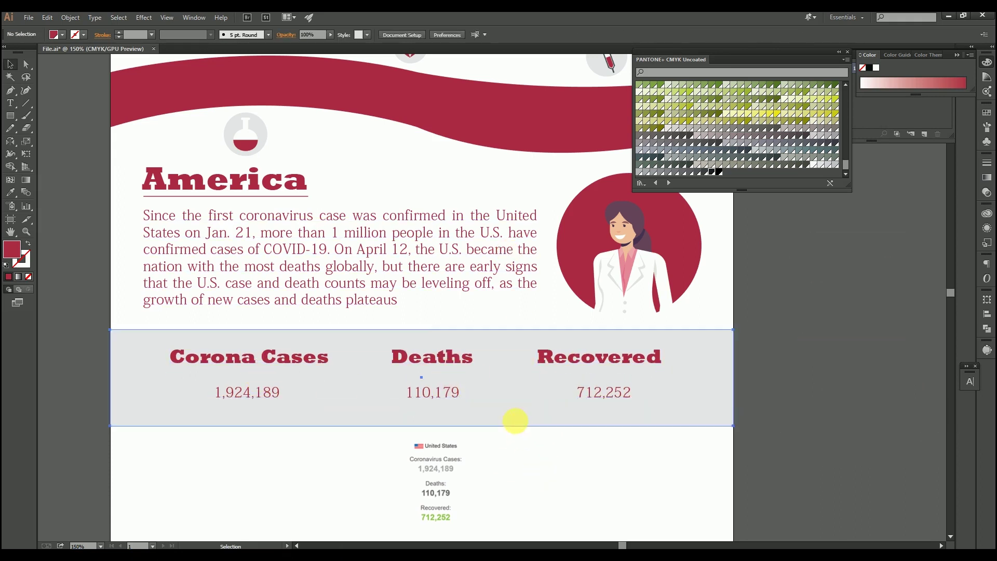
left_click_drag(422, 426, 423, 413)
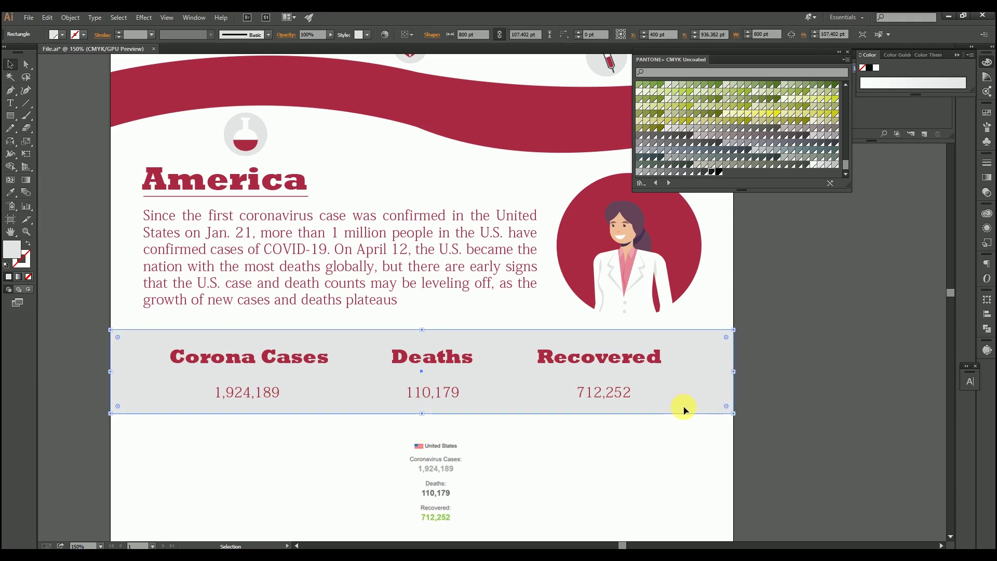
Outline the gray statistics band with a 5 pt stroke in the wavy shape's crimson.
left_click(140, 108)
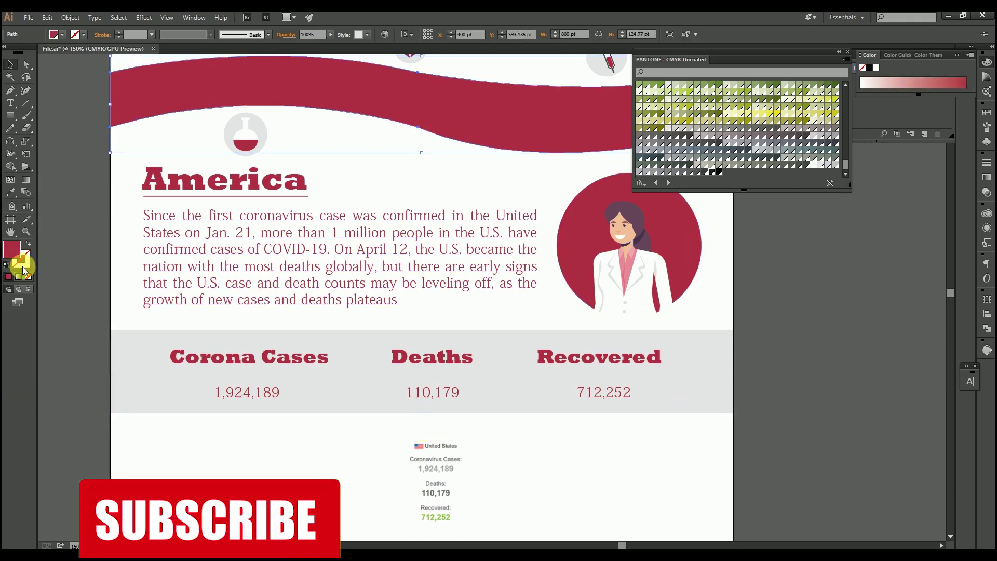
double_click(13, 251)
left_click(258, 52)
left_click(140, 410)
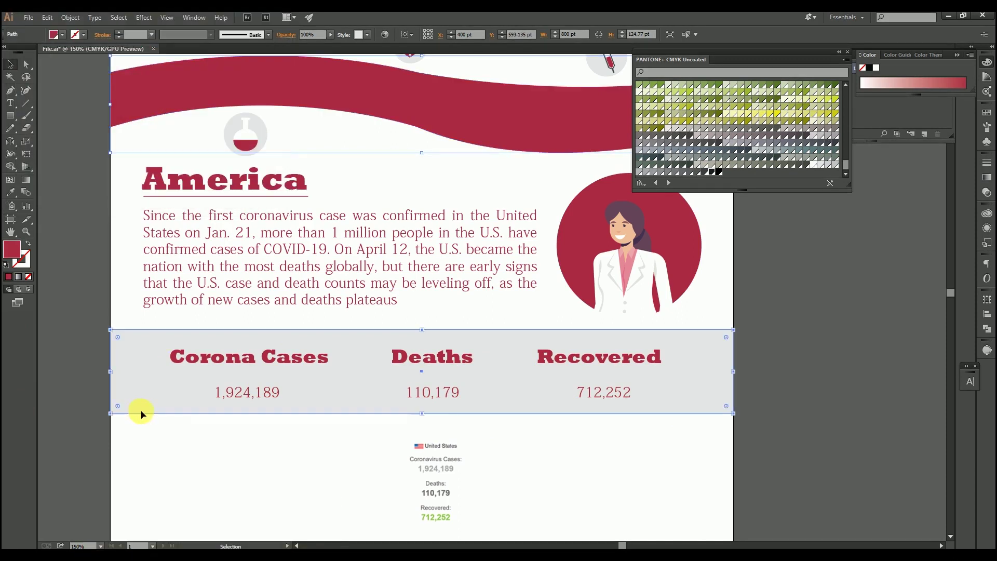
double_click(26, 265)
key("Return")
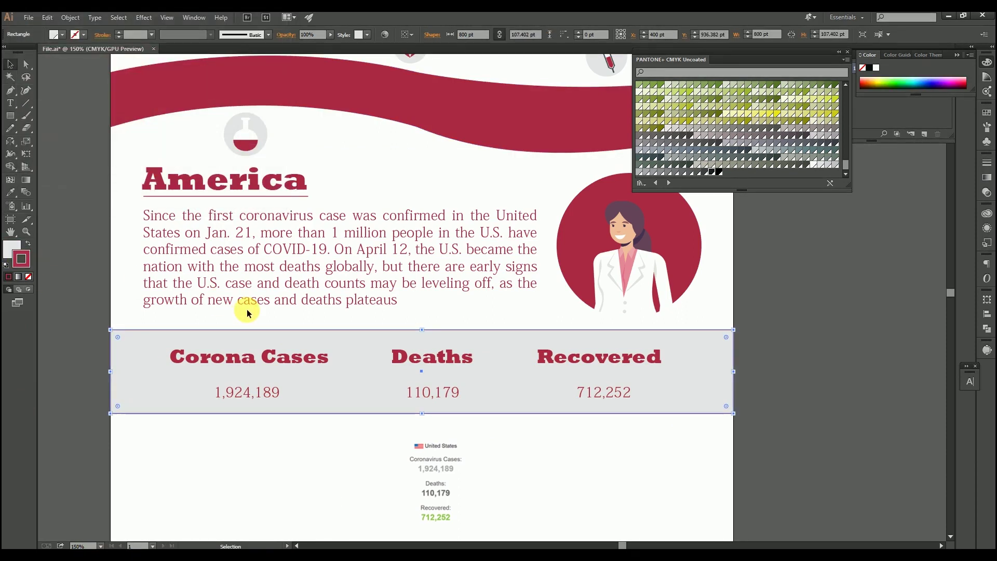
left_click(119, 32)
left_click(119, 32)
left_click(119, 32)
left_click(66, 210)
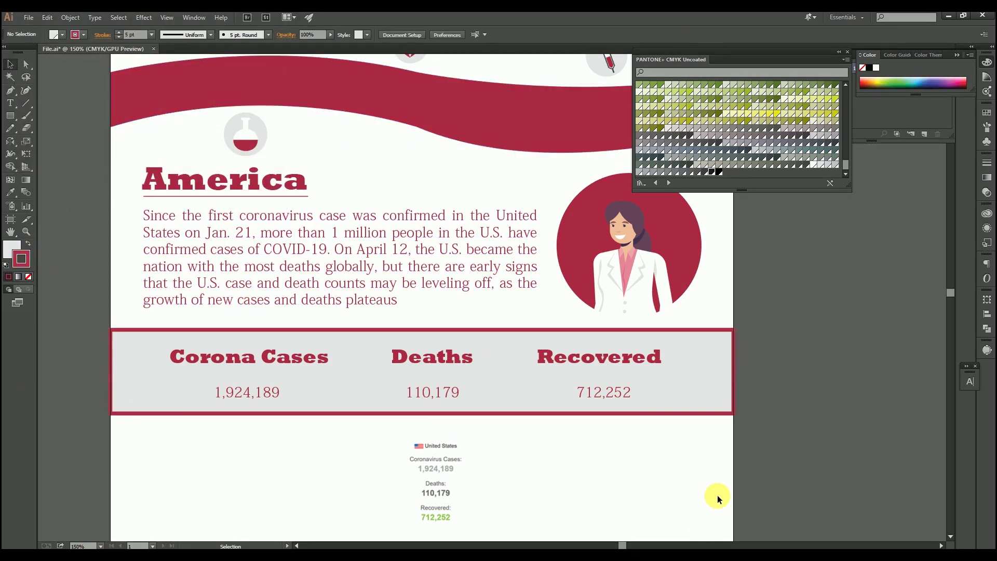
Delete the small United States reference statistics placed below the gray band.
scroll(746, 431, "down", 2)
left_click_drag(757, 400, 666, 416)
scroll(670, 427, "up", 2)
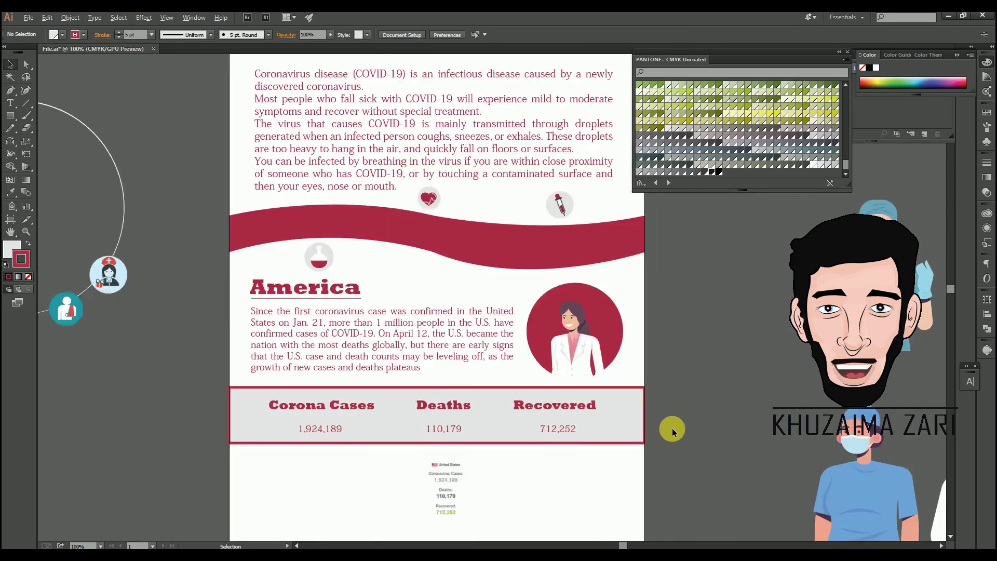
left_click_drag(331, 432, 423, 319)
left_click_drag(419, 429, 843, 438)
key("Delete")
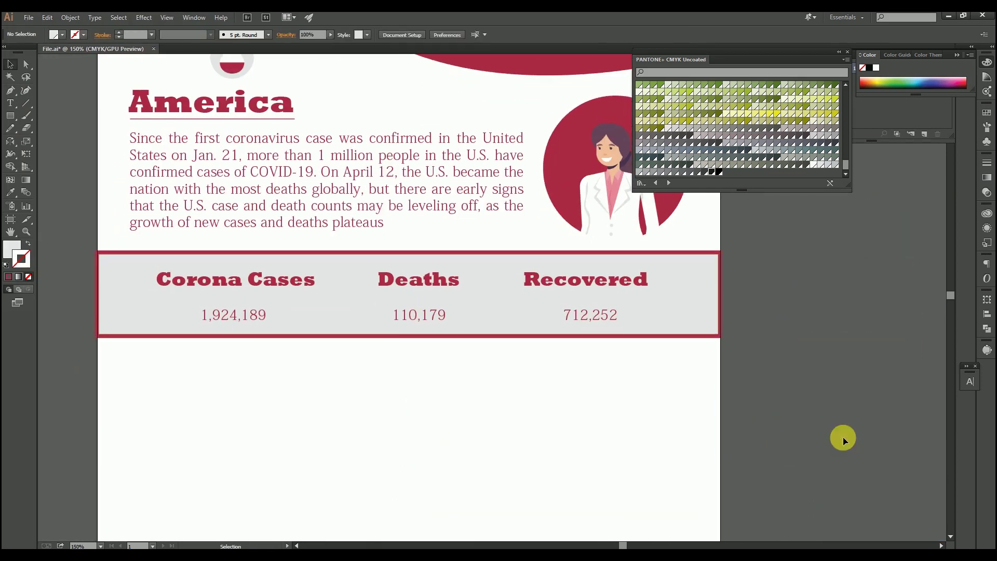
Save the flyer file.
left_click_drag(528, 285, 579, 468)
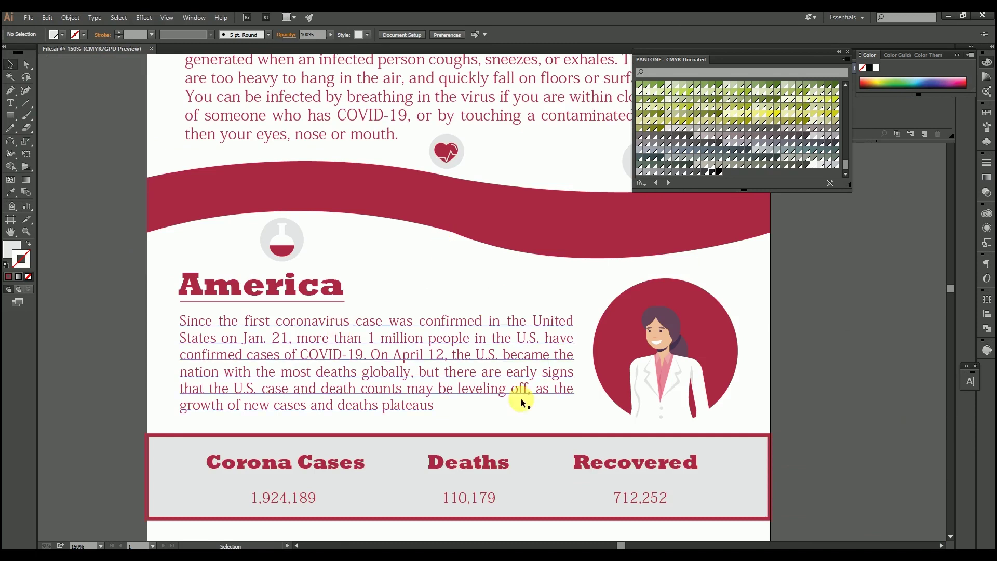
left_click_drag(515, 214, 463, 305)
scroll(463, 301, "down", 3)
key("ctrl+s")
scroll(506, 344, "up", 2)
left_click_drag(479, 498, 477, 234)
left_click_drag(472, 108, 456, 327)
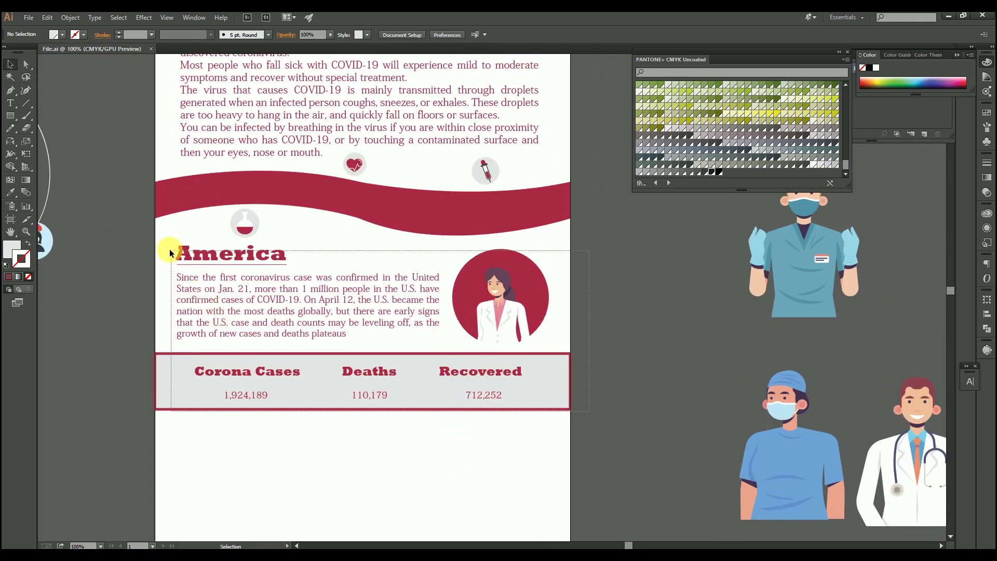
Duplicate the whole America section with its statistics band directly beneath the original and save the file.
left_click_drag(161, 250, 568, 319)
left_click_drag(512, 288, 514, 468)
left_click(635, 425)
left_click_drag(580, 457, 584, 338)
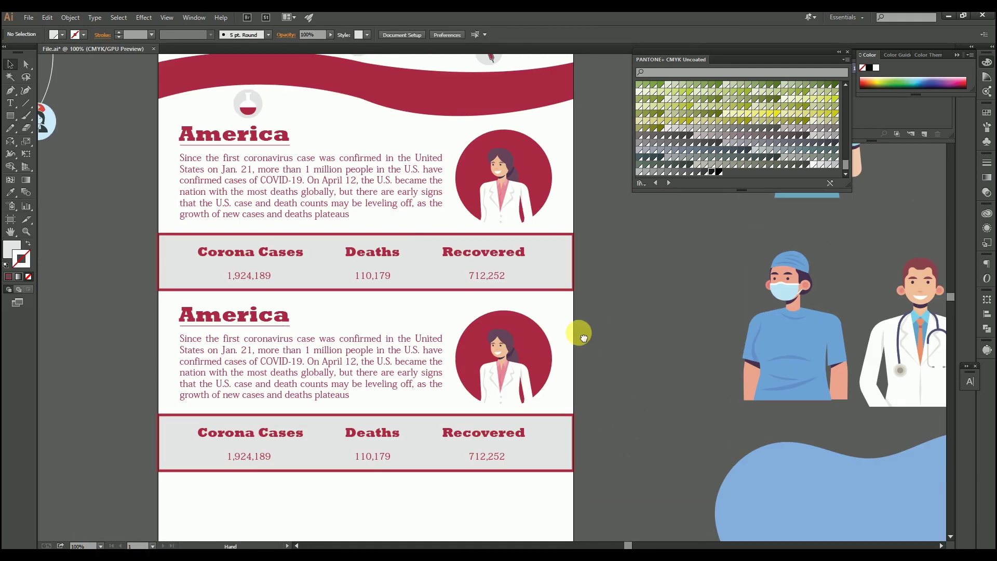
key("ctrl+s")
Remove the duplicated America section and its statistics band.
scroll(614, 414, "down", 3)
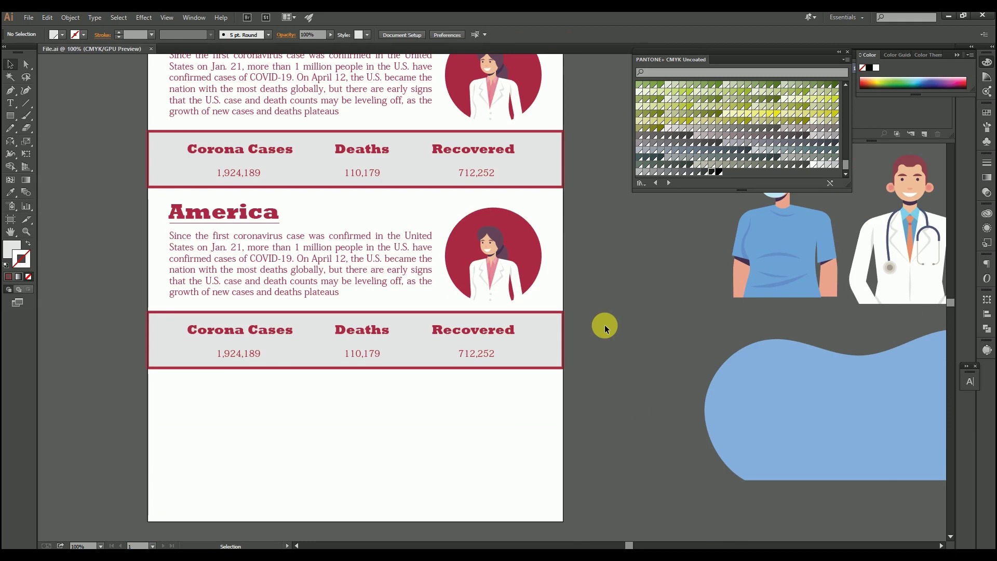
scroll(593, 390, "up", 6)
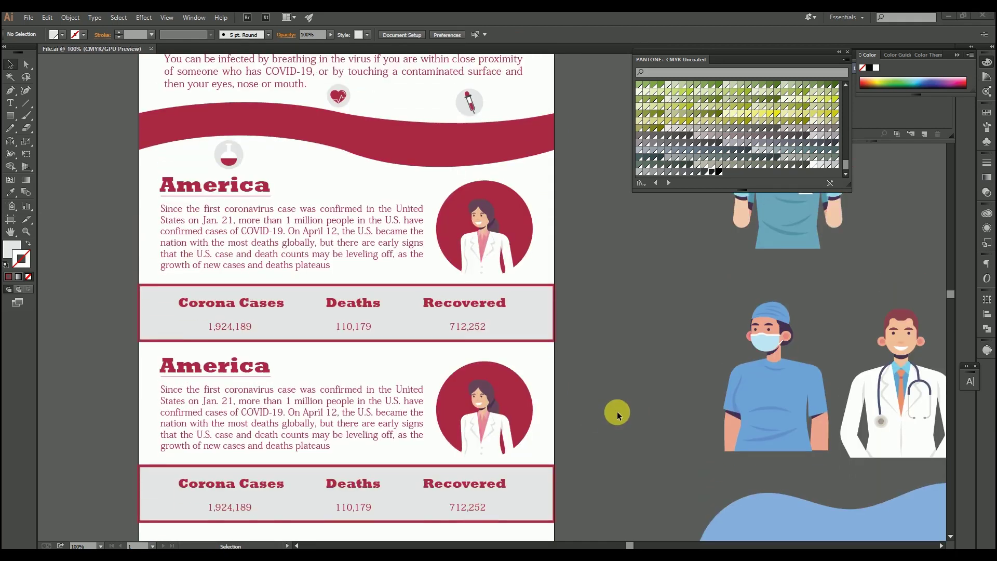
scroll(617, 412, "down", 2)
scroll(617, 411, "down", 3)
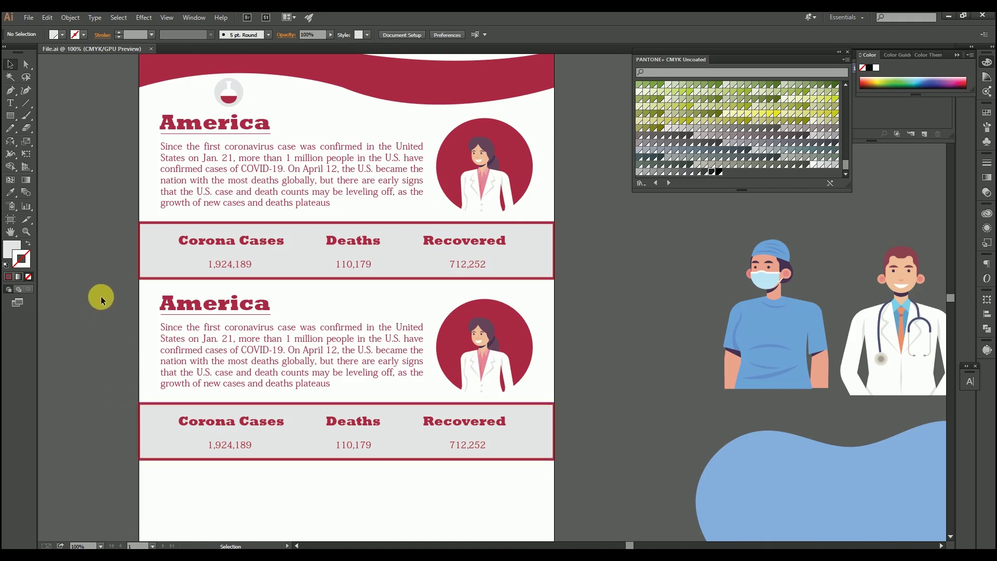
left_click(464, 420)
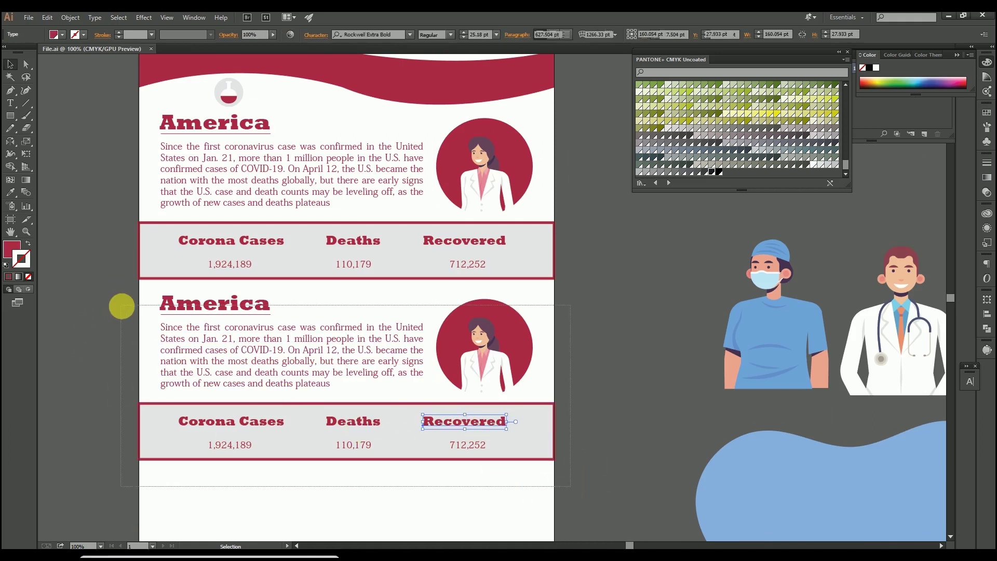
key("ctrl+z")
scroll(312, 218, "up", 5)
Replace the wavy crimson shape with a crimson rectangle 800 pt wide and about 423 pt high behind the America section.
left_click(484, 173)
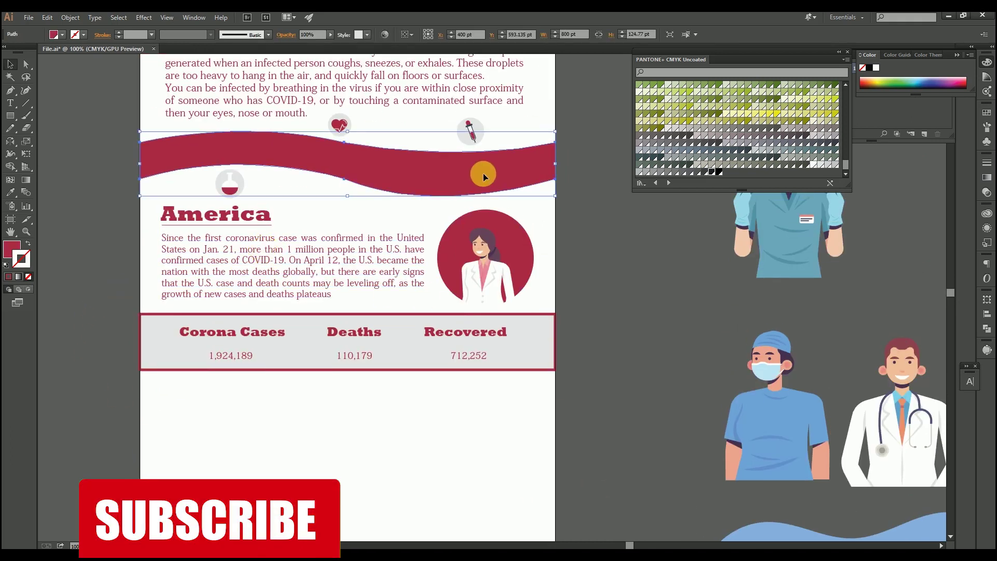
key("Delete")
left_click_drag(457, 172, 459, 223)
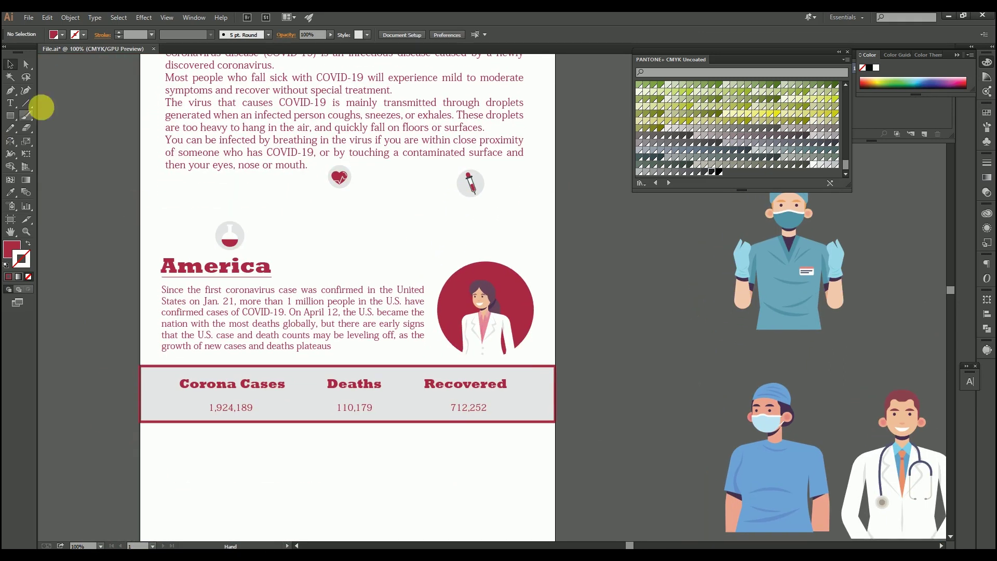
left_click_drag(144, 206, 559, 424)
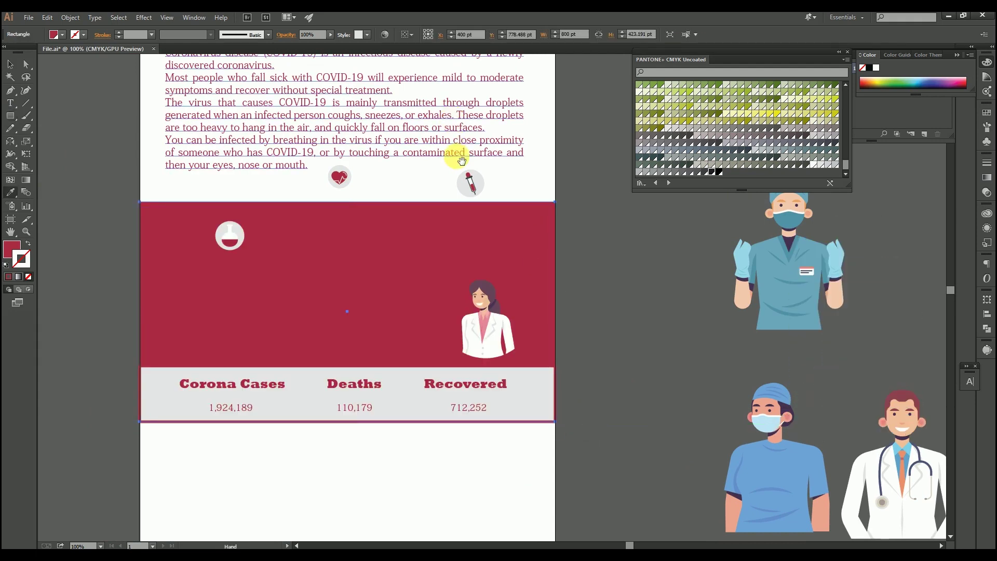
Fill the rectangle behind the America section with light gray and lower its upper edge to about 409 pt high.
left_click_drag(457, 157, 465, 413)
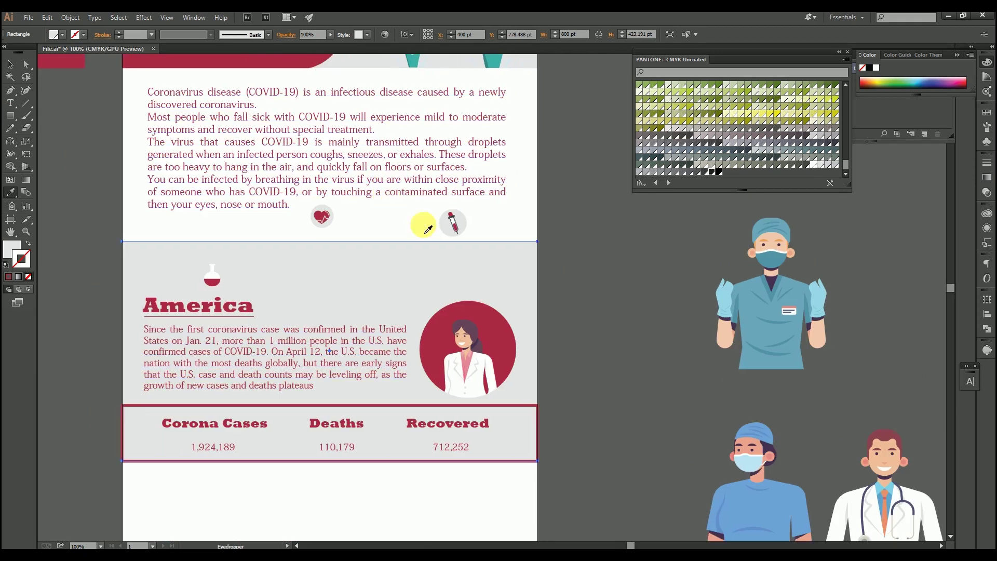
left_click(484, 329)
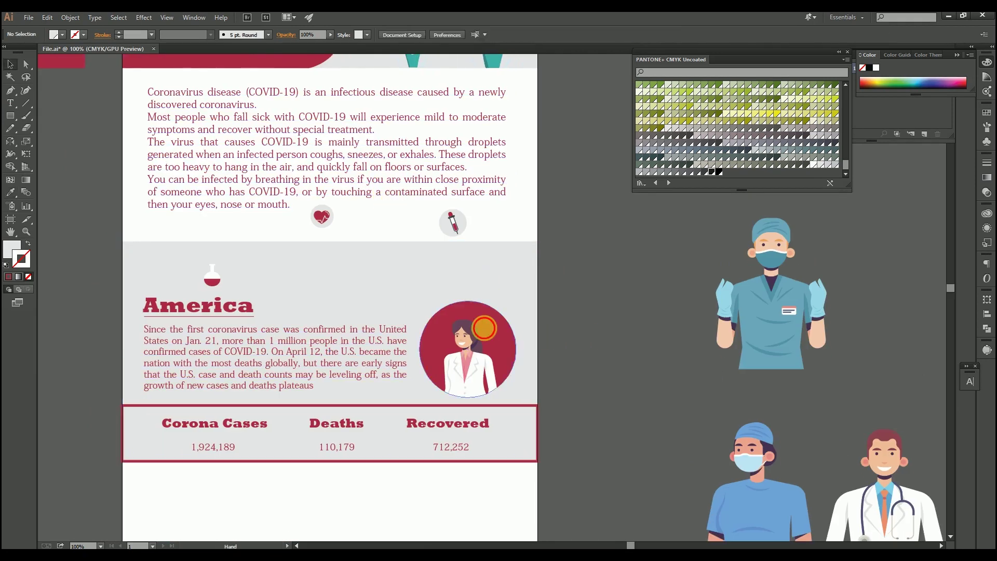
left_click_drag(484, 328, 507, 316)
left_click(404, 242)
left_click_drag(352, 229, 354, 236)
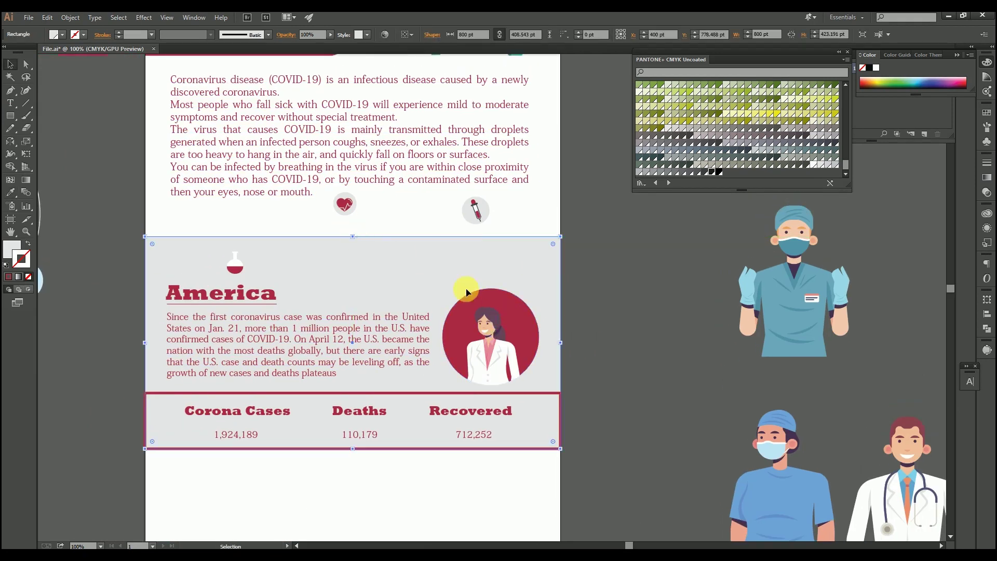
Recolor the circle behind the woman doctor with the rectangle's light gray.
left_click(520, 333)
key("i")
left_click(520, 259)
key("v")
left_click(510, 263)
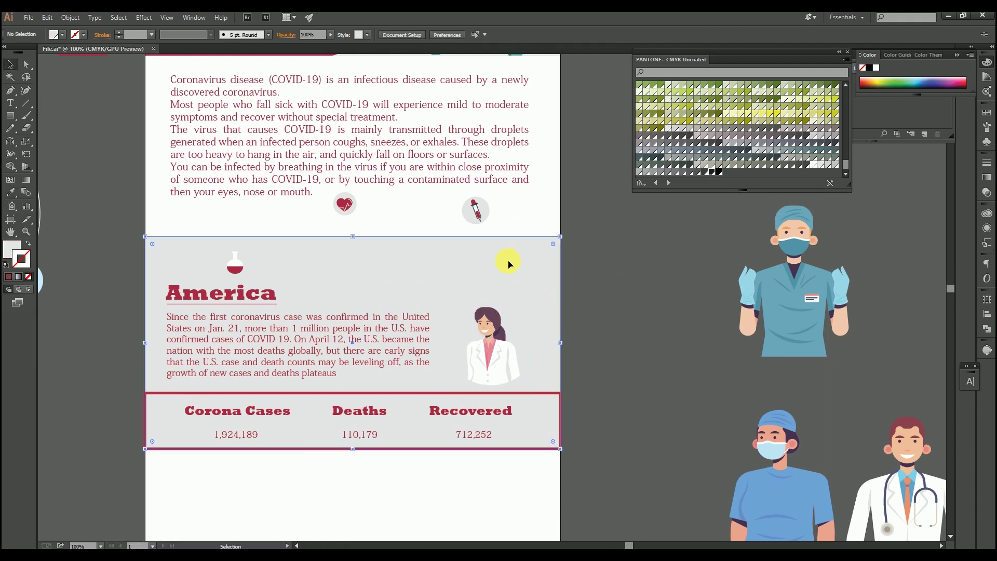
Recolor the America heading and its paragraph with the same light gray.
left_click(383, 331)
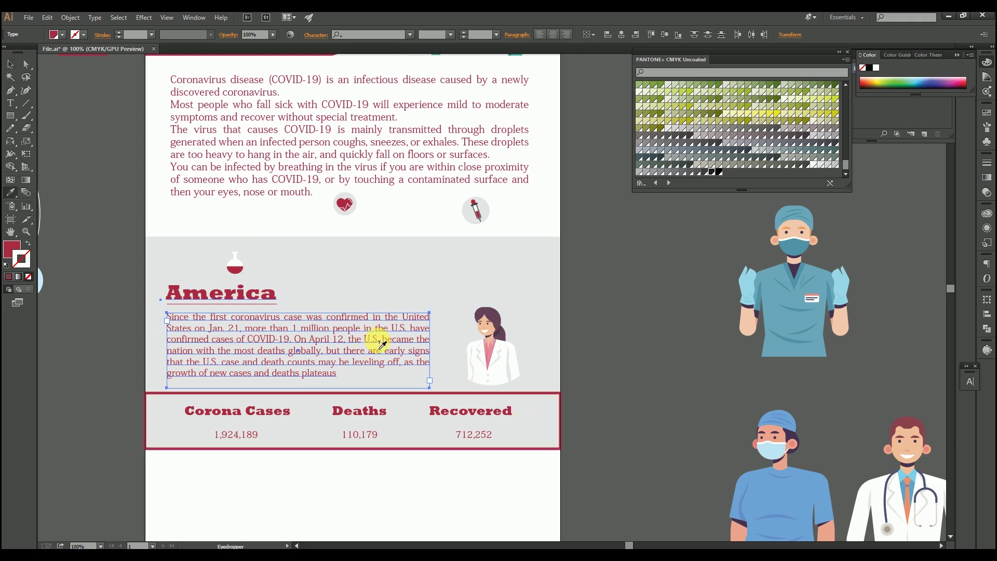
left_click(531, 346)
key("v")
Fill the rectangle behind the America section with the crimson of the Deaths heading.
left_click(410, 296)
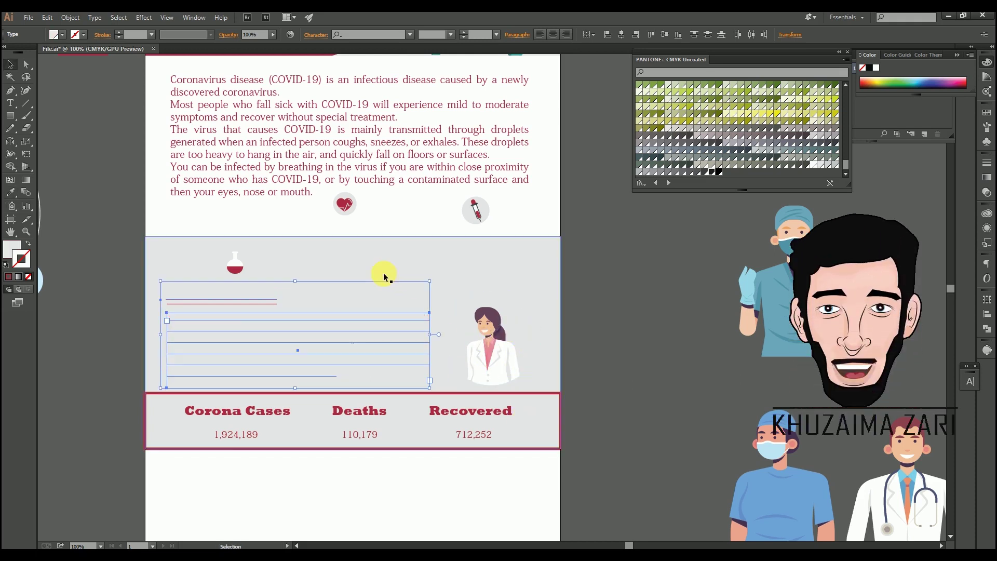
key("i")
left_click(378, 412)
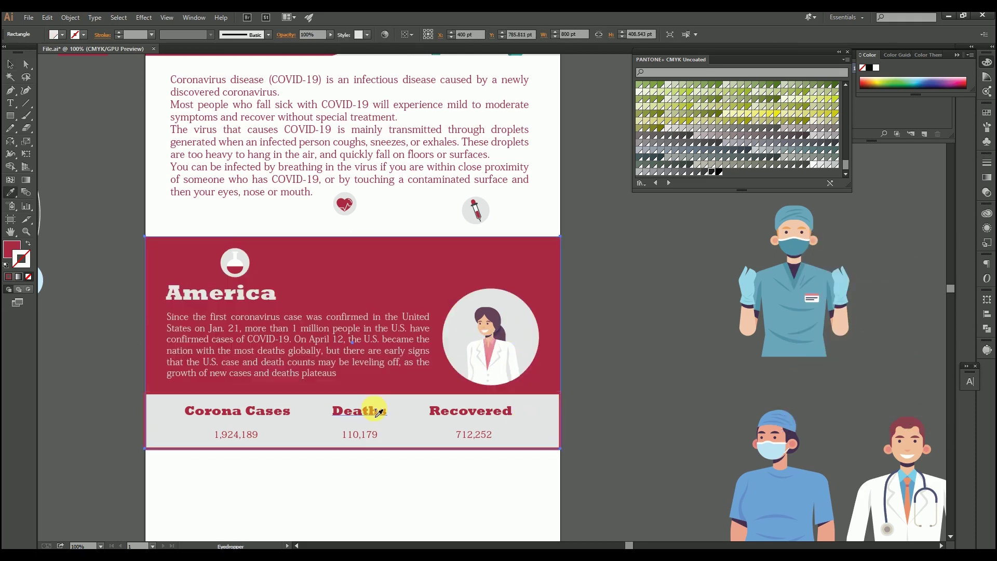
key("v")
left_click(600, 334)
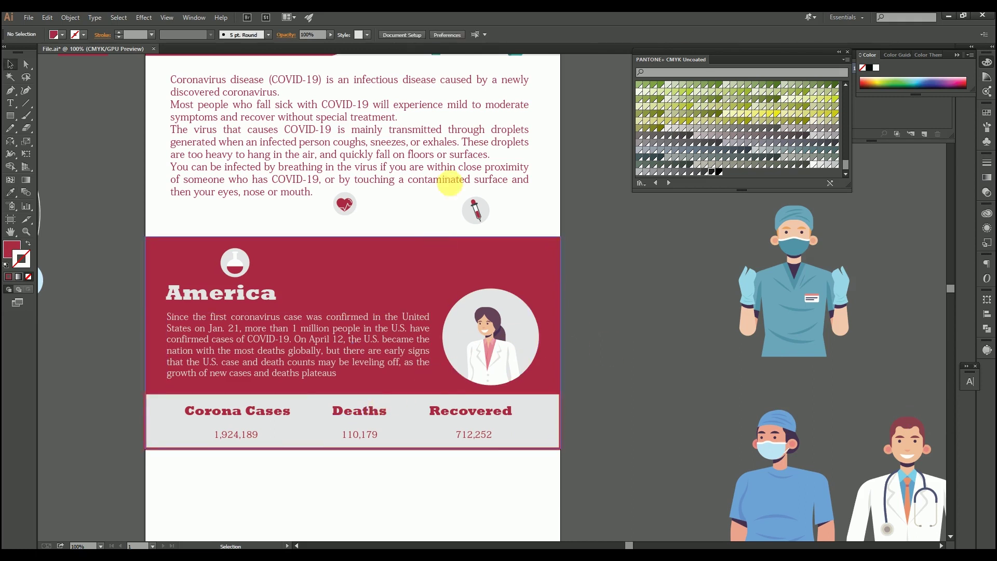
Spread the heart and syringe icons above the crimson rectangle and move the flask icon to the right of the America heading.
left_click_drag(450, 183, 484, 288)
scroll(498, 276, "down", 2)
left_click_drag(526, 264, 562, 270)
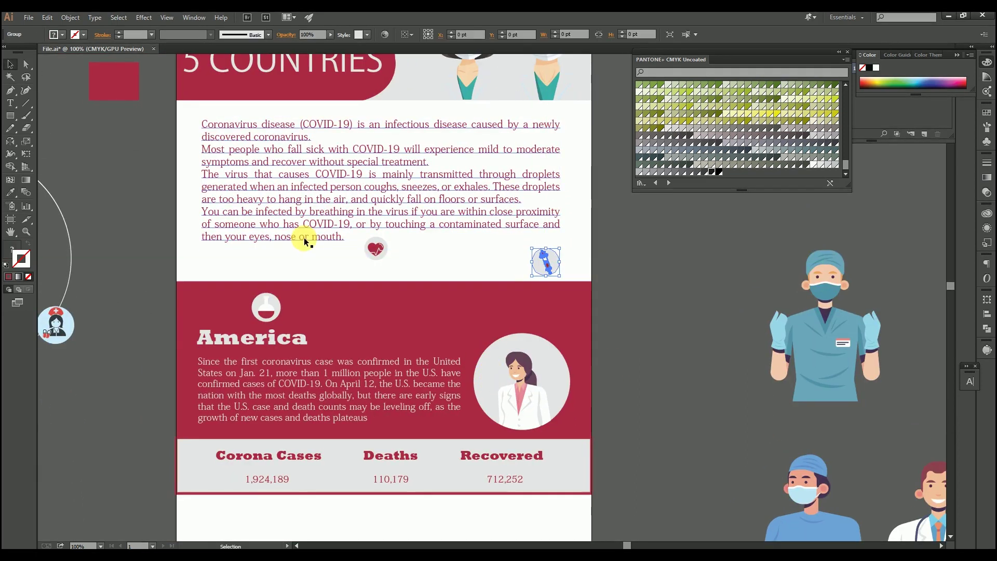
left_click_drag(379, 252, 358, 268)
left_click(662, 286)
left_click_drag(546, 272, 556, 264)
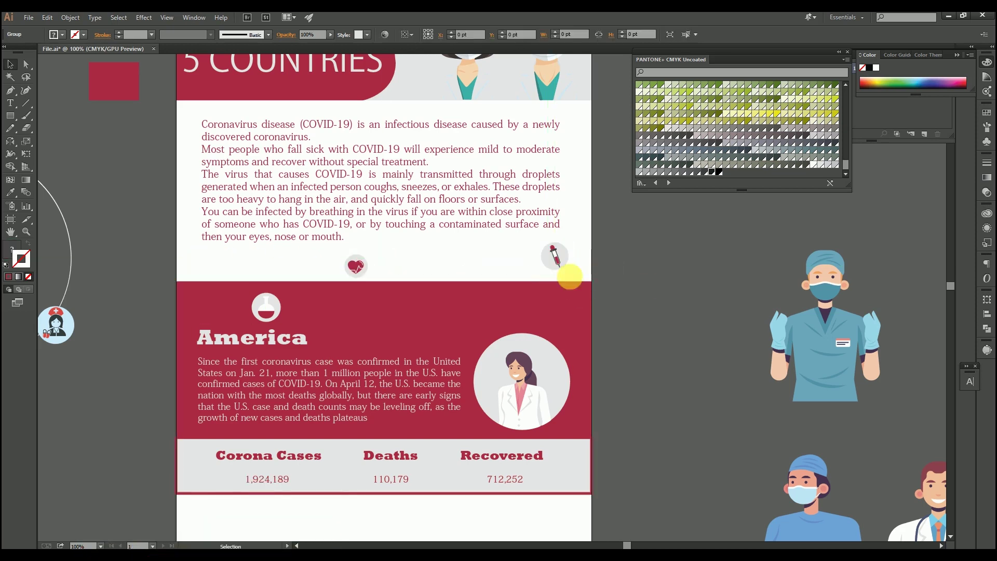
left_click_drag(266, 305, 427, 310)
left_click_drag(490, 431, 508, 394)
Recolor the line under the America heading with the doctor circle's light gray.
left_click(292, 301)
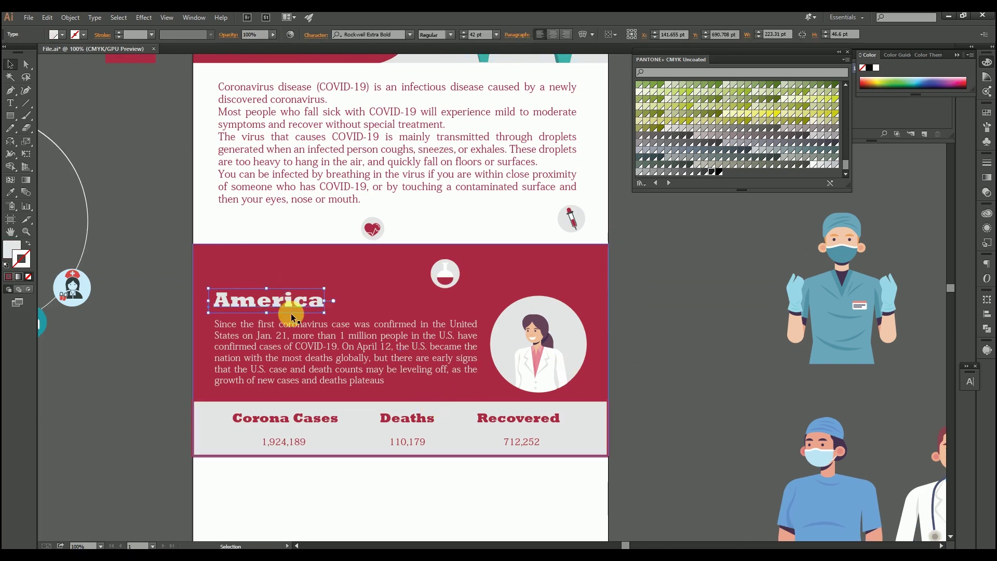
left_click(292, 314)
left_click(297, 311)
key("i")
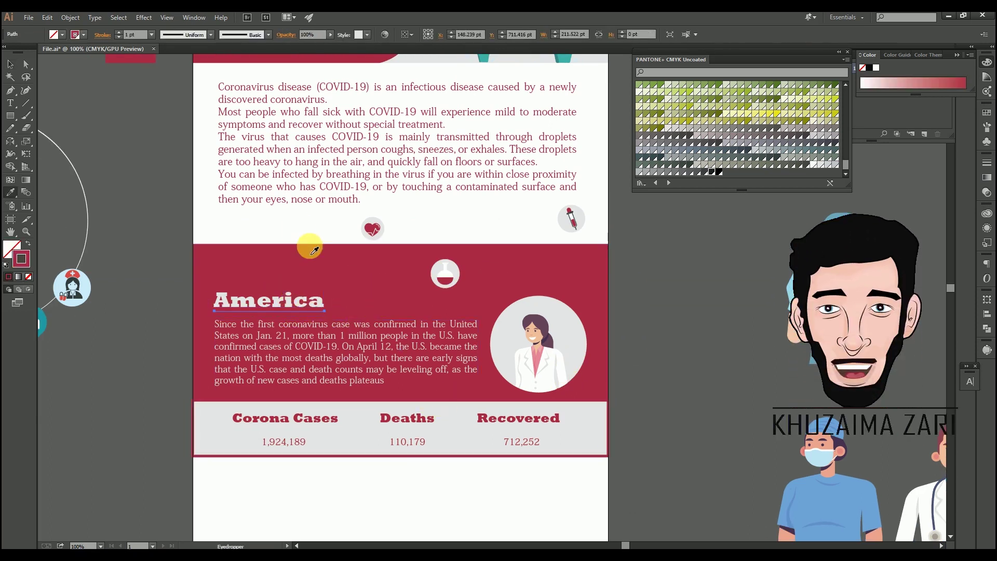
left_click(584, 333)
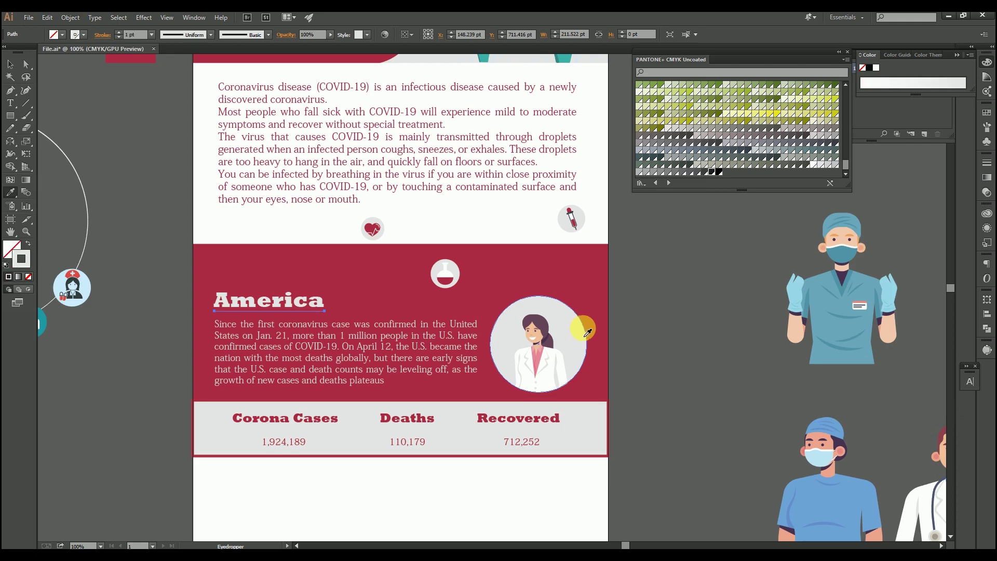
key("v")
left_click(671, 406)
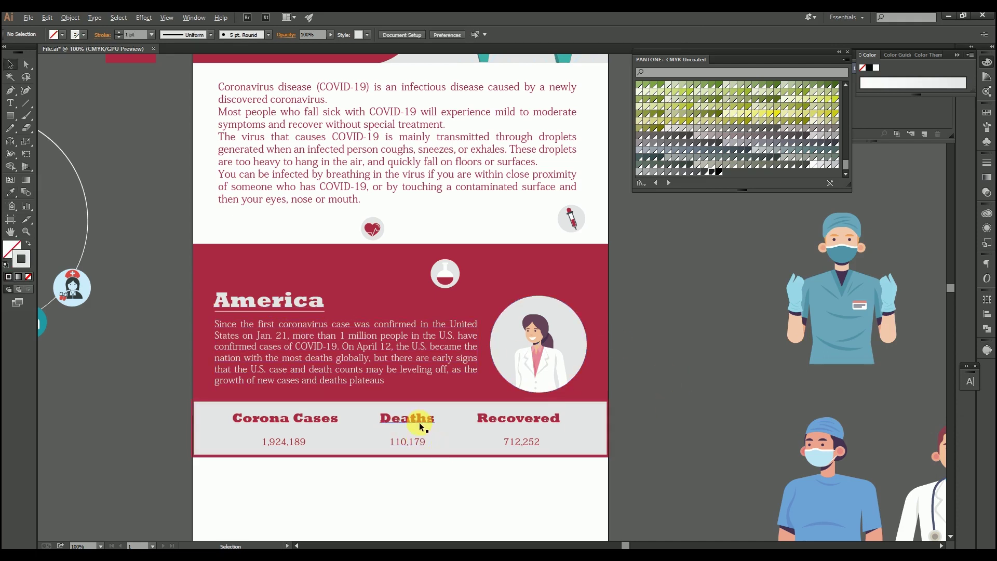
Copy the crimson rectangle downward so that it extends below the statistics band.
scroll(421, 426, "up", 1)
scroll(436, 412, "down", 2)
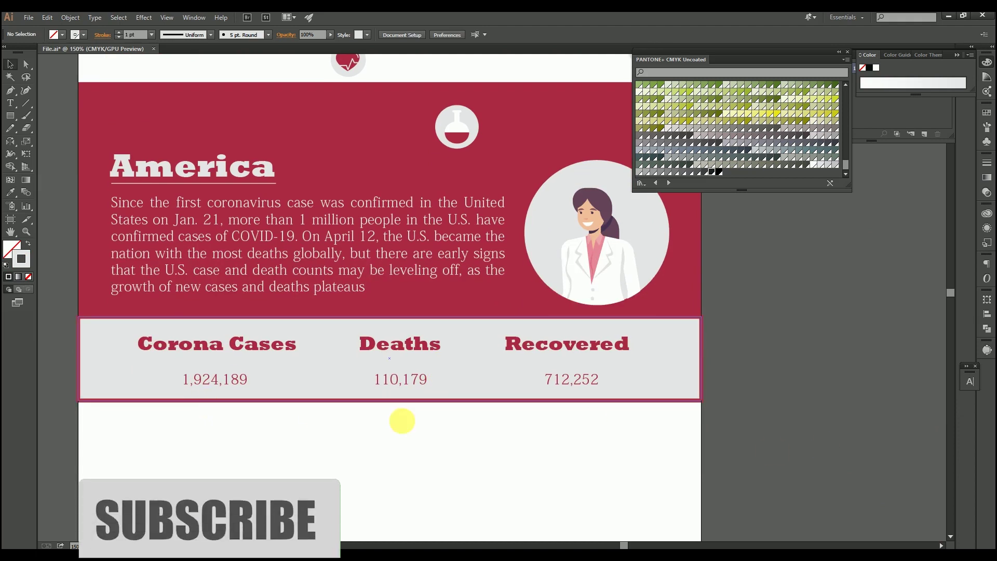
left_click_drag(544, 138, 562, 456)
left_click(748, 375)
scroll(470, 285, "down", 4)
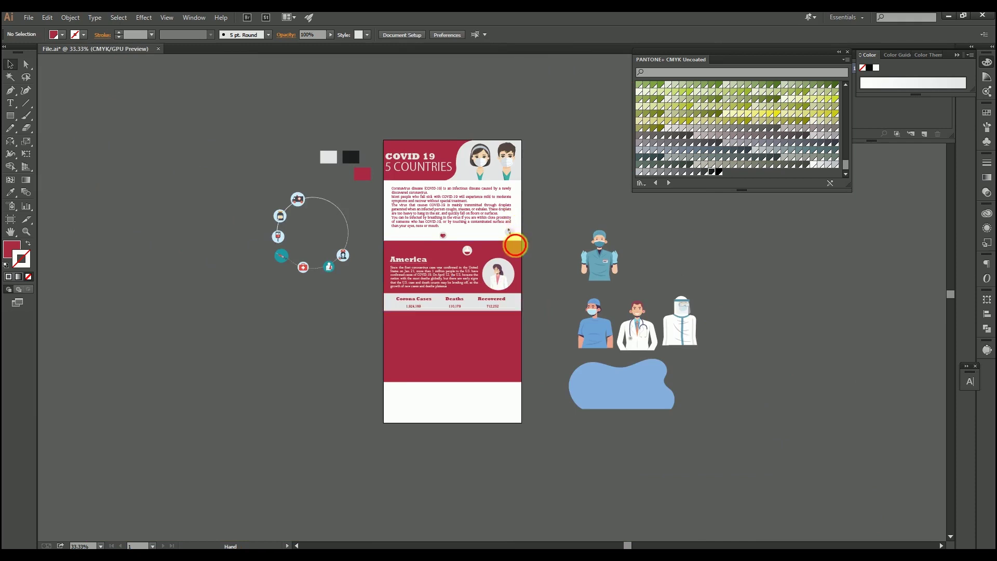
Remove the crimson stroke from the gray statistics band.
left_click_drag(512, 244, 500, 279)
scroll(476, 356, "up", 4)
left_click_drag(306, 180, 358, 224)
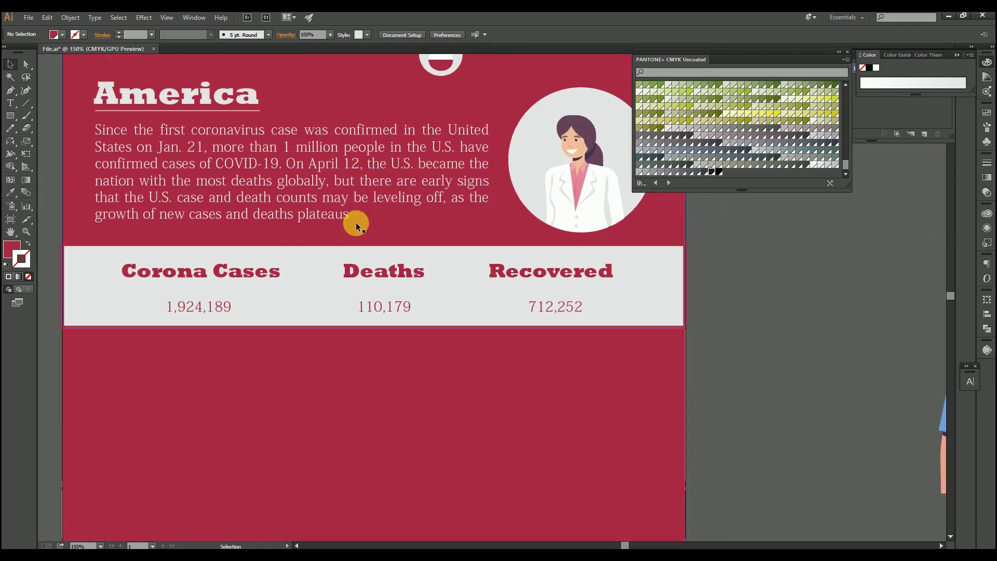
left_click(86, 301)
left_click(29, 276)
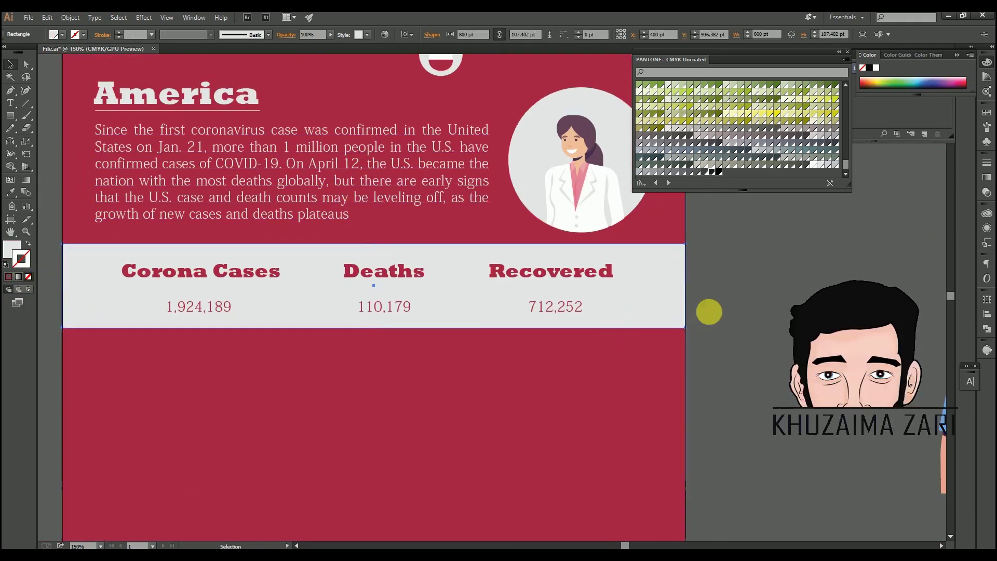
left_click(708, 312)
Set the three statistics numbers under Corona Cases, Deaths and Recovered in the bold Adobe Std B font.
left_click_drag(321, 210, 346, 238)
left_click(252, 338)
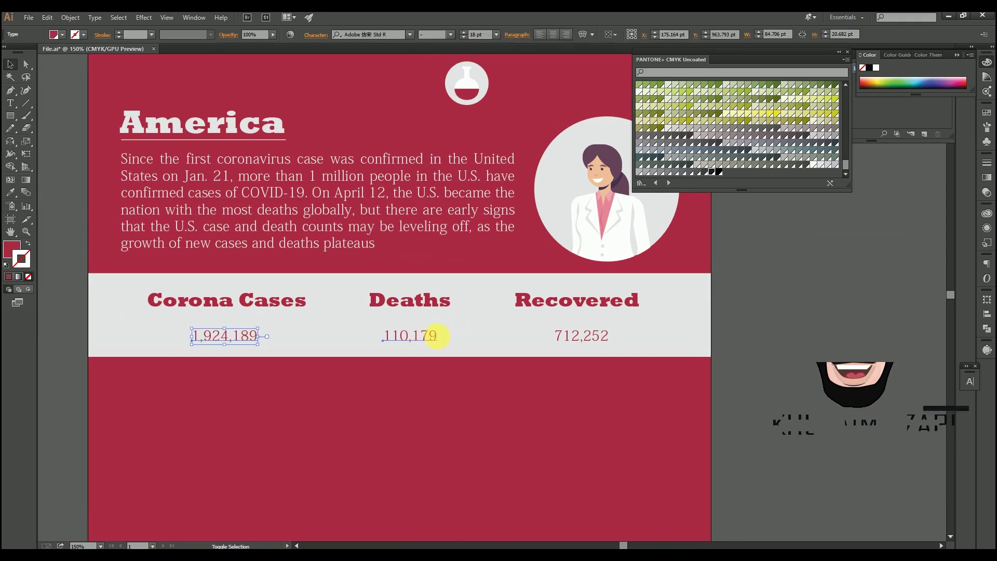
left_click(432, 338, "shift")
left_click(588, 340, "shift")
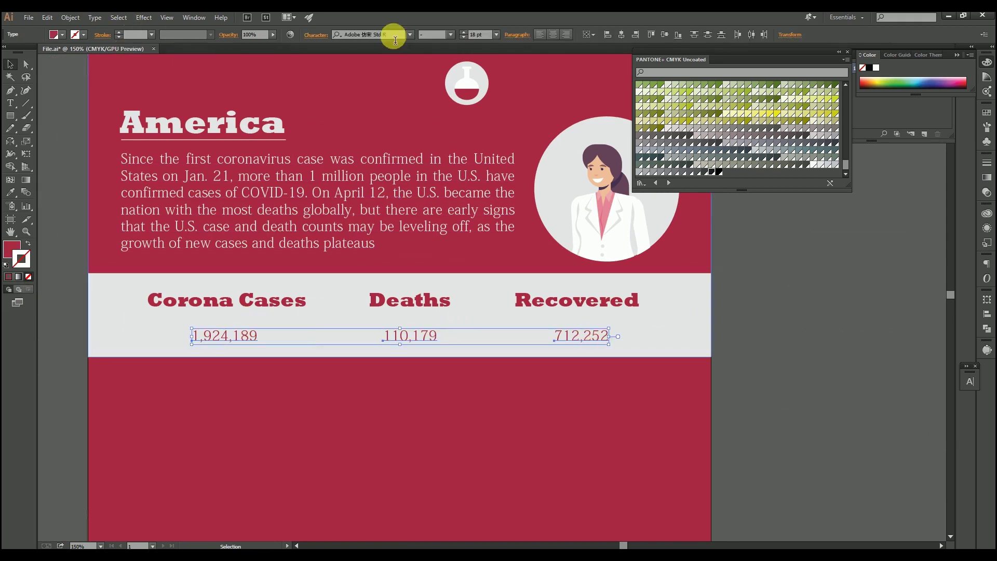
key("Down")
key("Down")
key("Down")
key("Down")
key("Down")
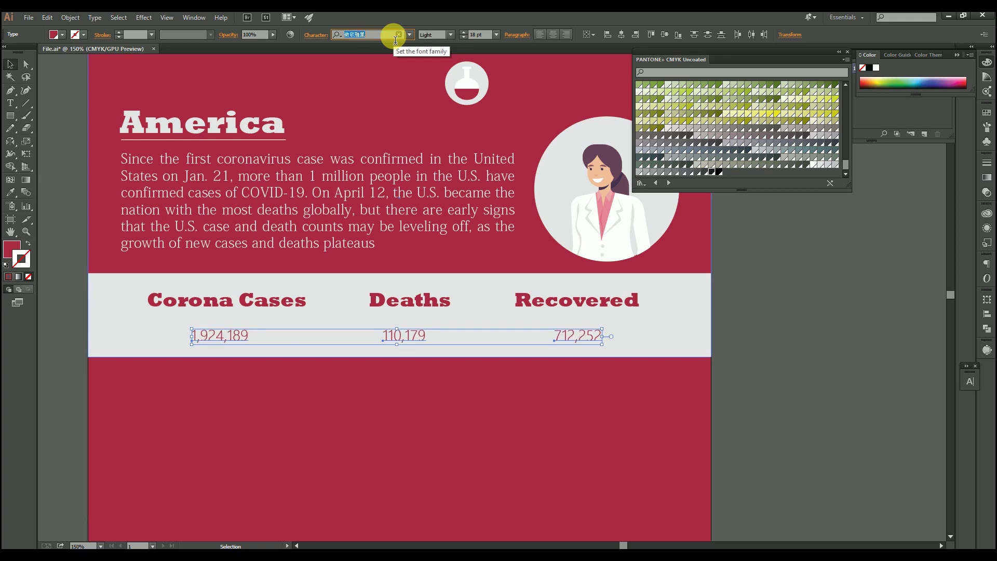
Enlarge the three statistics numbers to 27 pt and center each one under its heading.
left_click(464, 32)
left_click(464, 32)
left_click(464, 32)
left_click(465, 33)
left_click(779, 334)
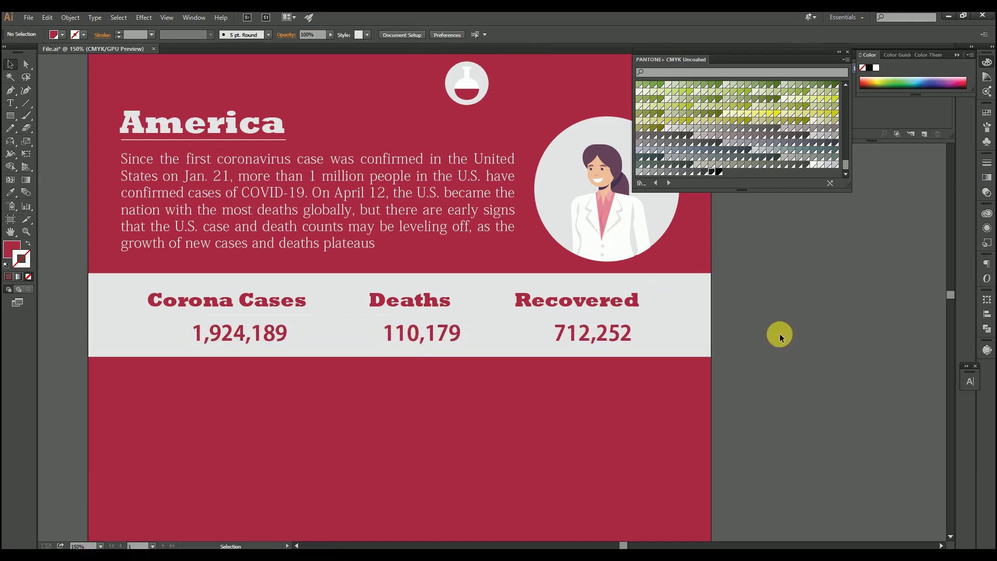
left_click_drag(245, 342, 297, 338)
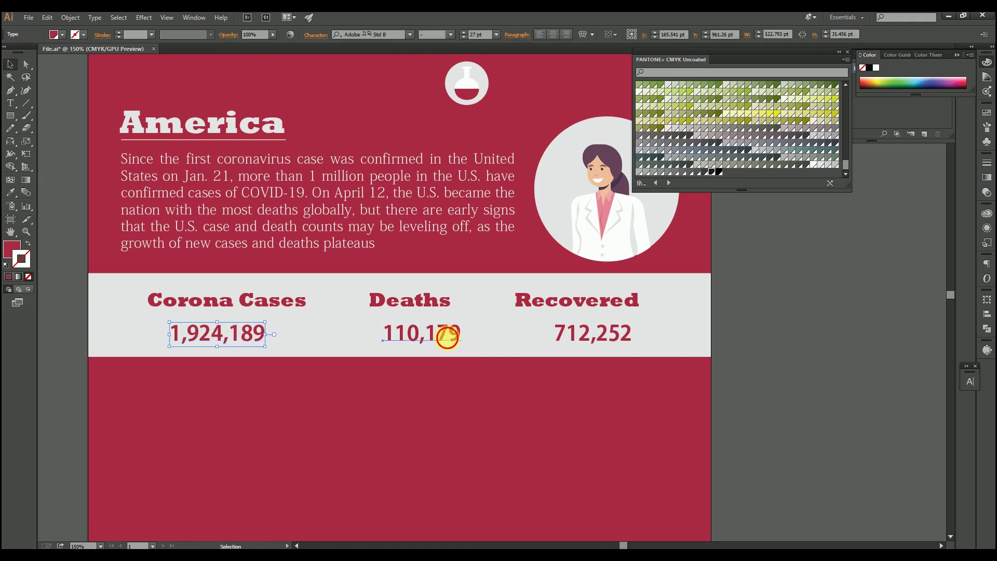
left_click(445, 334)
Restyle the Corona Cases, Deaths and Recovered labels with the Eyedropper to light gray Kozuka Gothic Pr6N text and reduce their size.
left_click(597, 300)
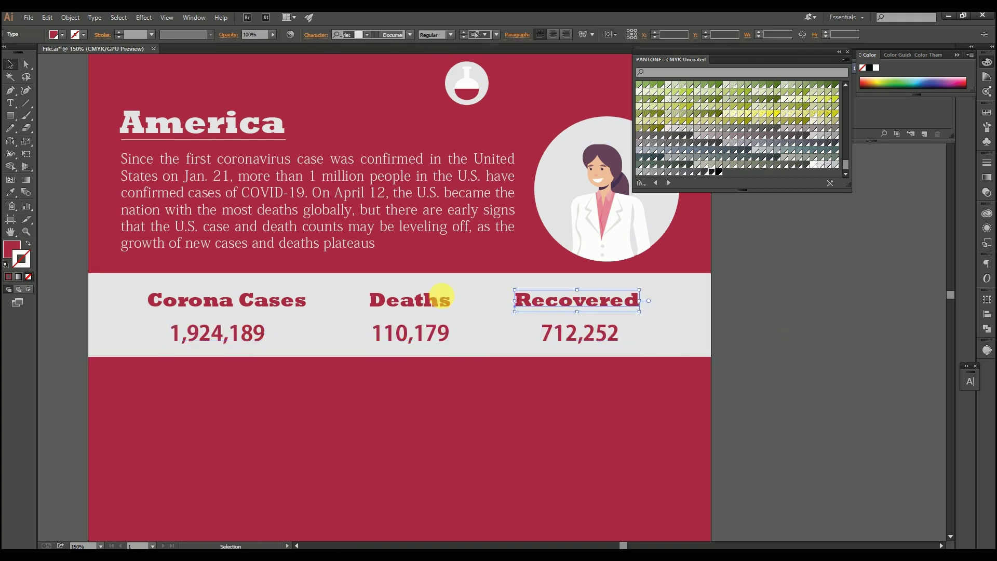
left_click(439, 299, "shift")
scroll(363, 233, "up", 10)
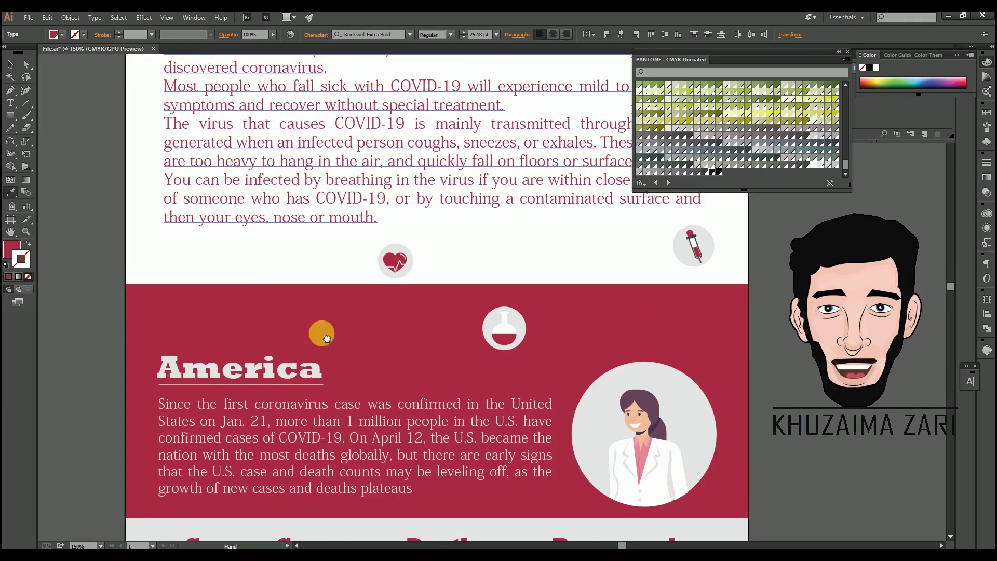
key("i")
scroll(400, 288, "down", 10)
key("v")
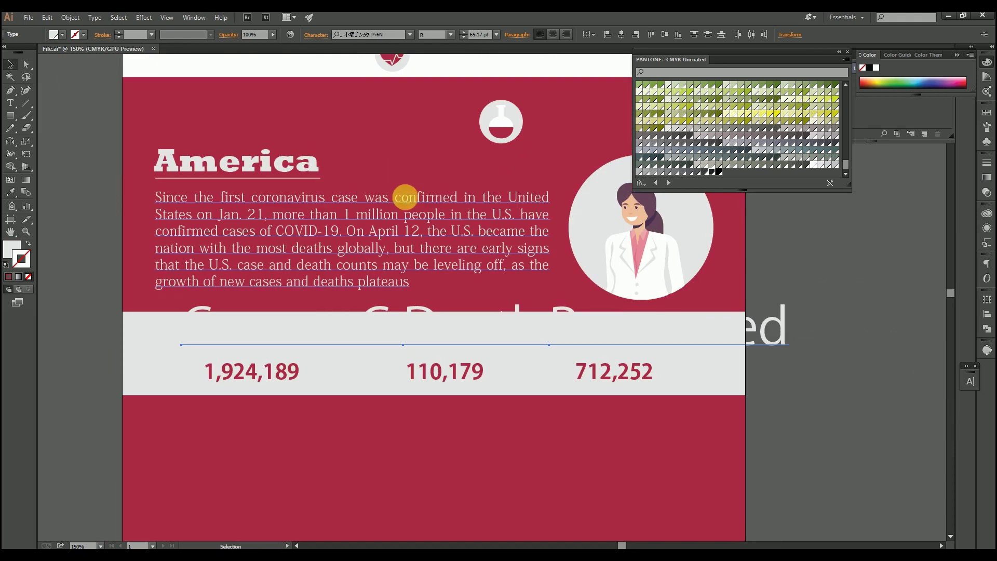
left_click(462, 36)
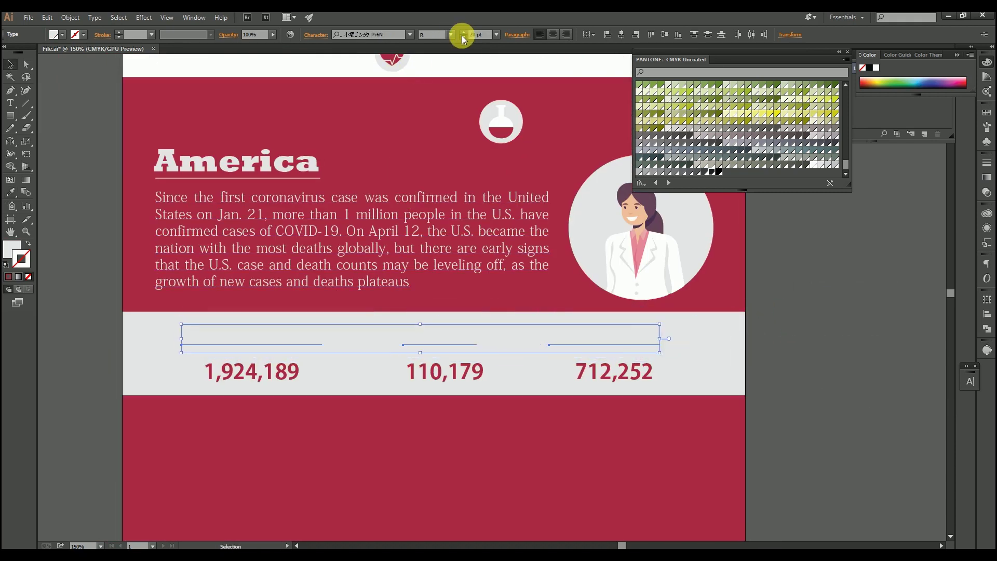
Recolor the three statistics labels with the panel's crimson and set their font size to 15 pt.
key("i")
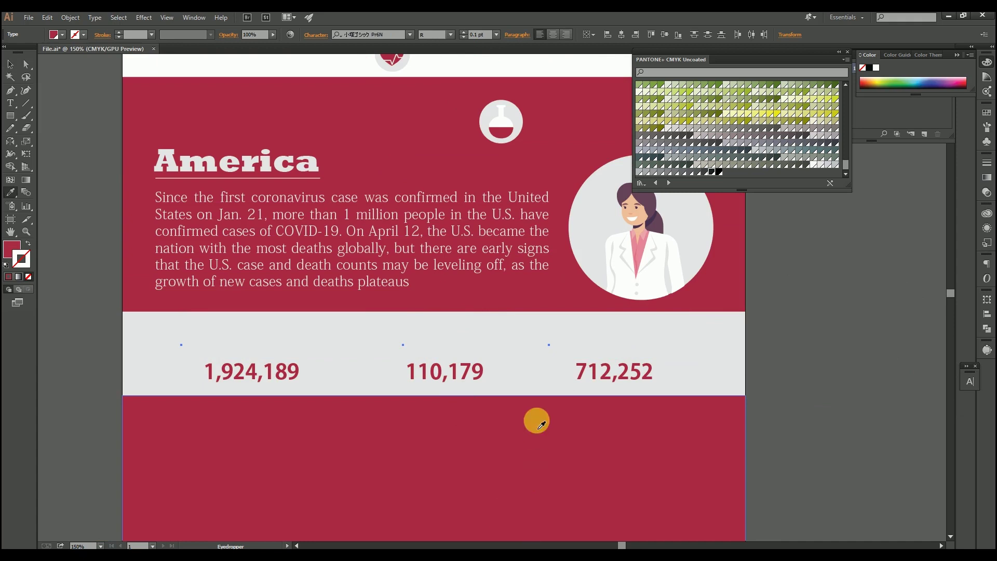
left_click(459, 33)
type("15")
key("Return")
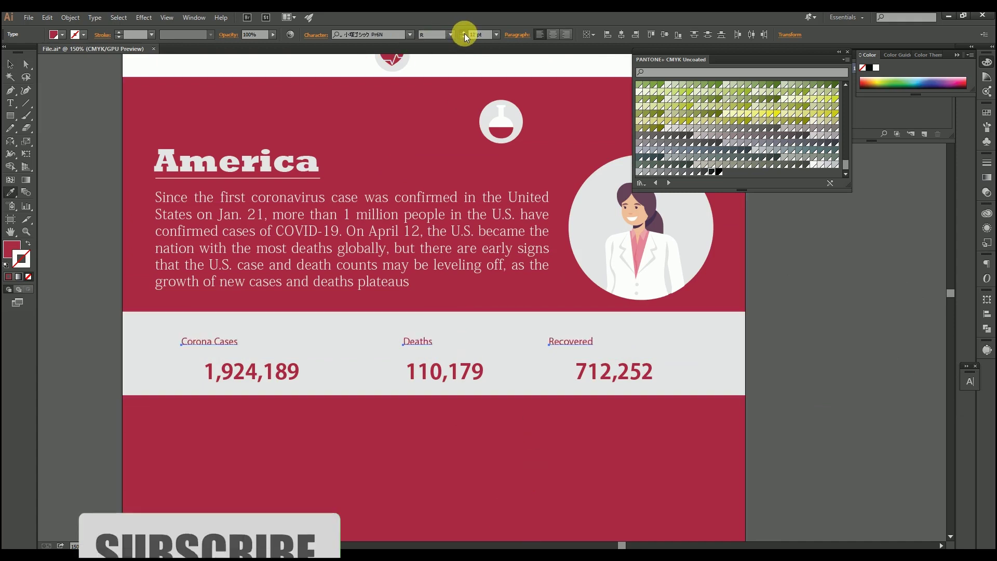
Shift the three statistics labels right and up so they sit above their numbers in the gray band.
key("shift+Right")
key("shift+Right")
key("shift+Right")
key("shift+Right")
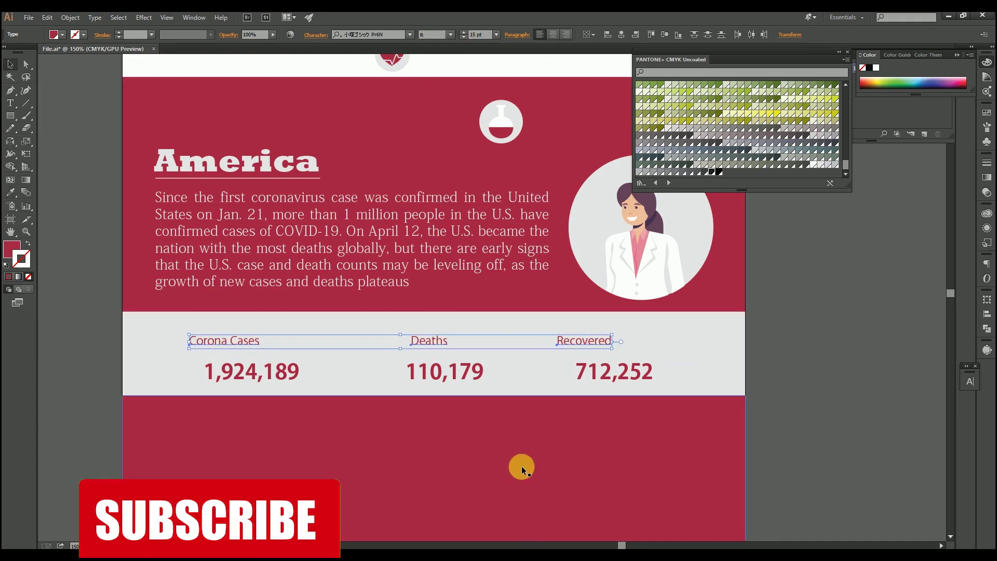
key("Up")
key("Up")
key("Up")
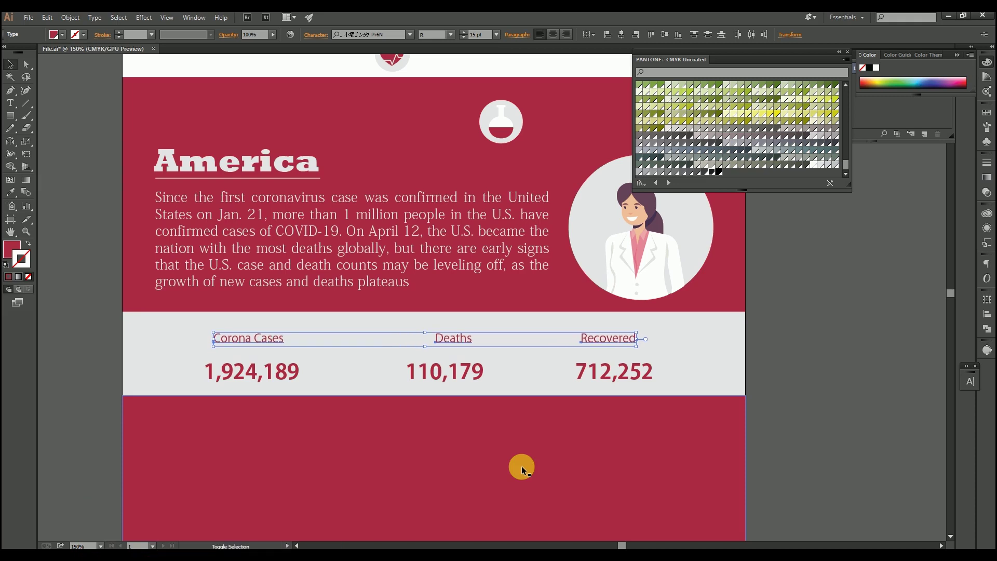
key("shift+Up")
key("shift+Left")
key("shift+Left")
key("shift+Right")
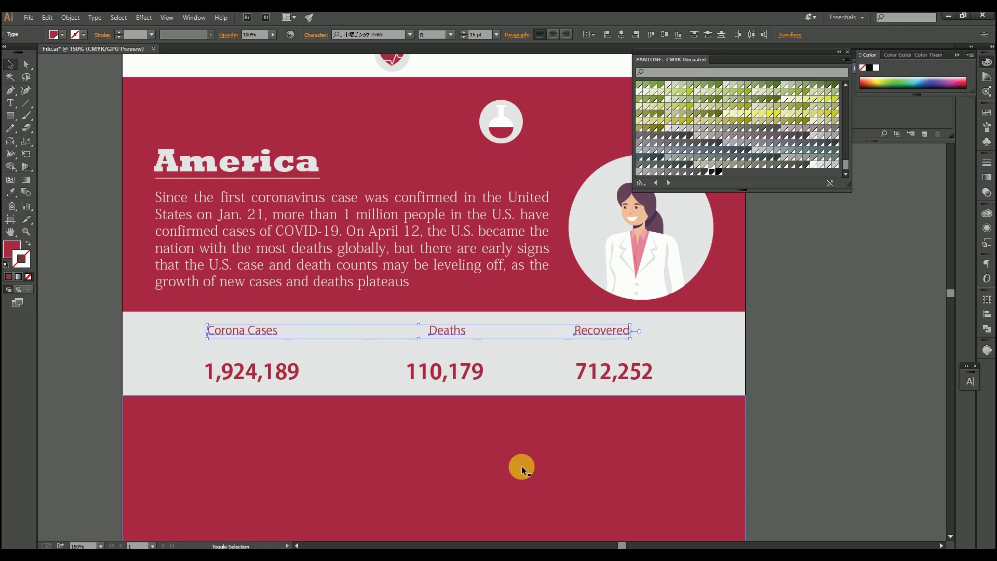
key("shift+Right")
left_click(823, 429)
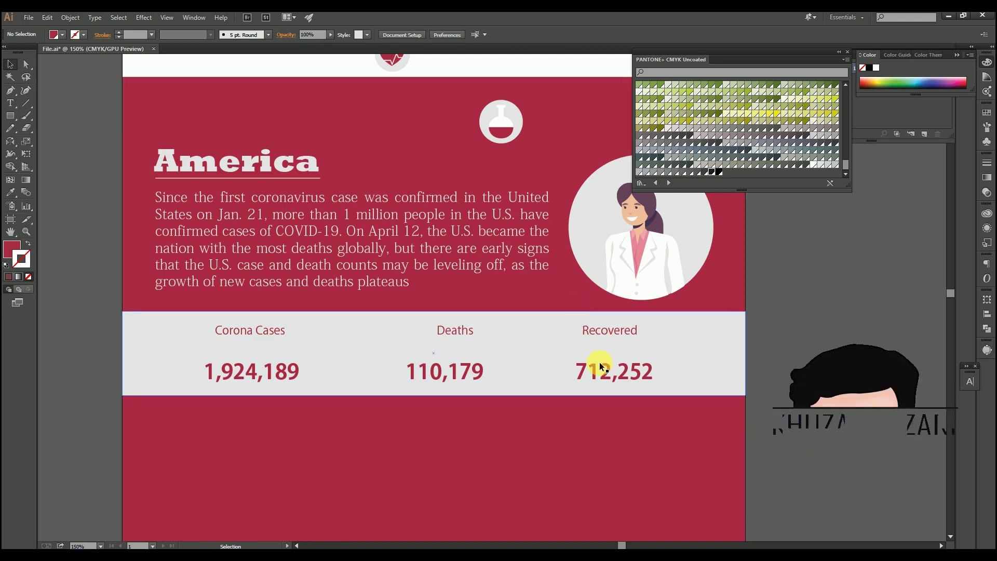
Move the Deaths label and its number 110,179 left to even out the spacing between the three columns.
left_click(456, 331)
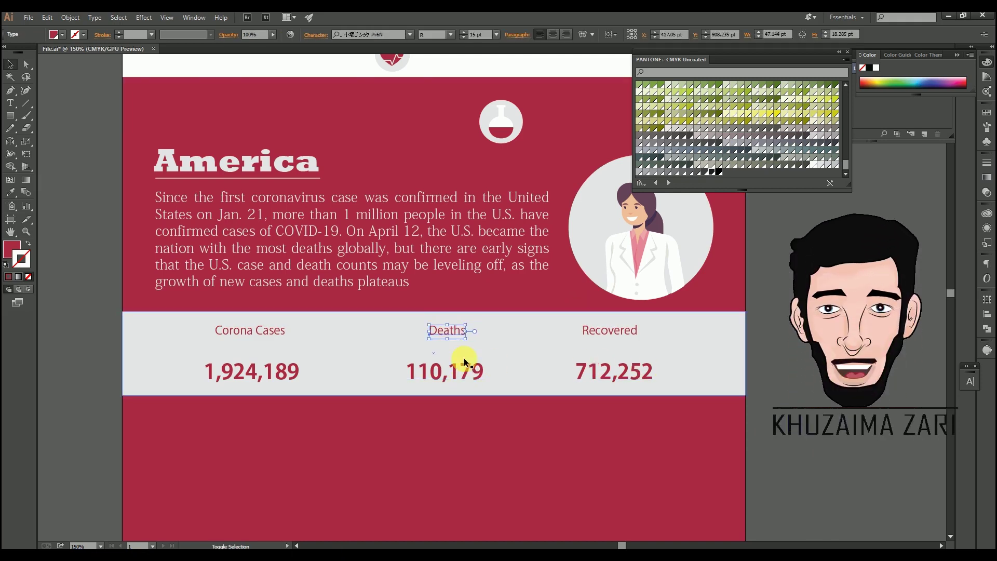
key("shift+Left")
key("shift+Left")
key("shift+Left")
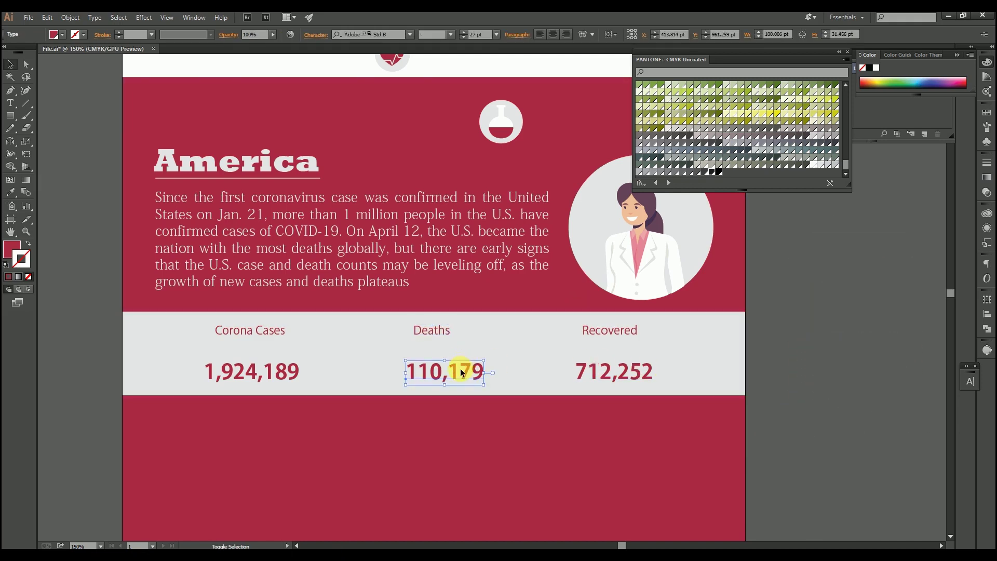
left_click(821, 381)
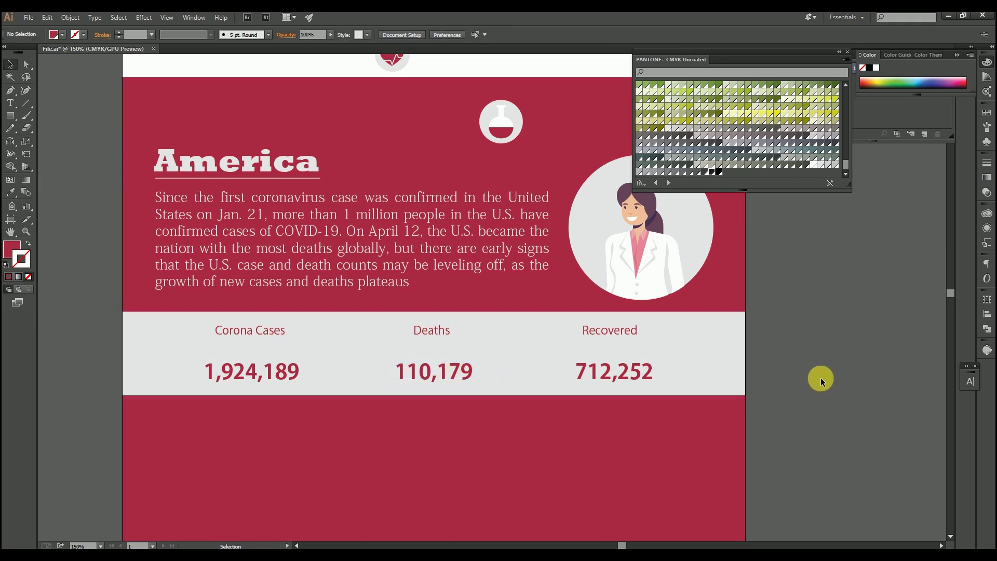
Move the three statistics numbers up together, closer to their labels.
left_click(251, 369)
key("Down")
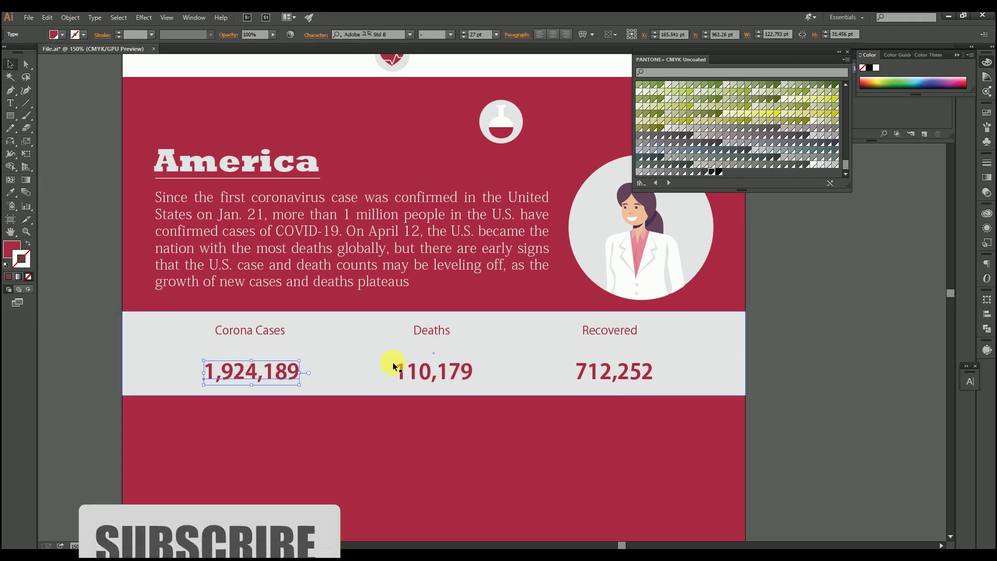
left_click(616, 379, "shift")
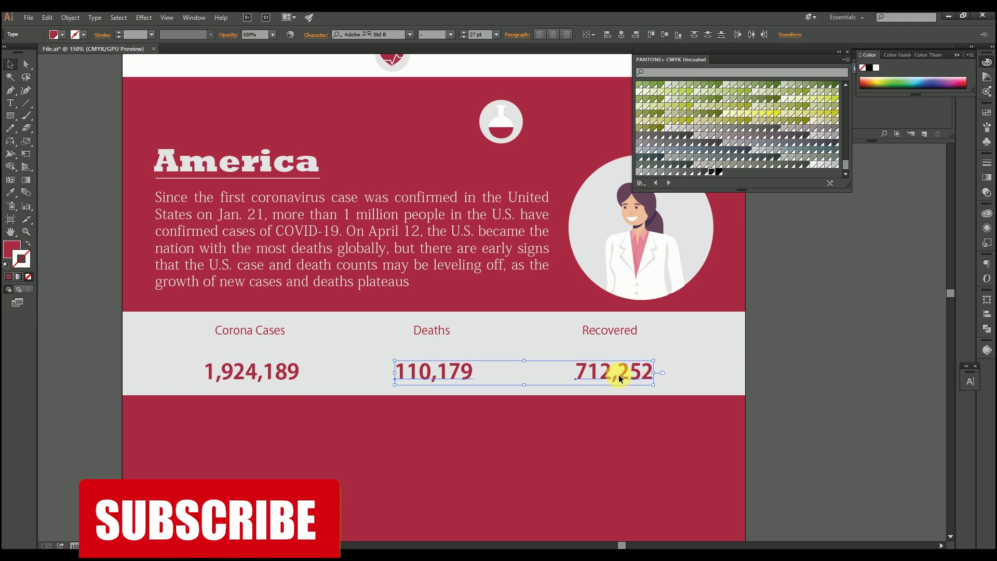
left_click(244, 370, "shift")
key("Up")
key("Up")
key("Up")
key("Up")
key("Up")
key("Up")
key("Up")
key("Up")
key("Up")
key("Up")
key("Up")
key("Up")
key("Up")
key("Up")
key("Up")
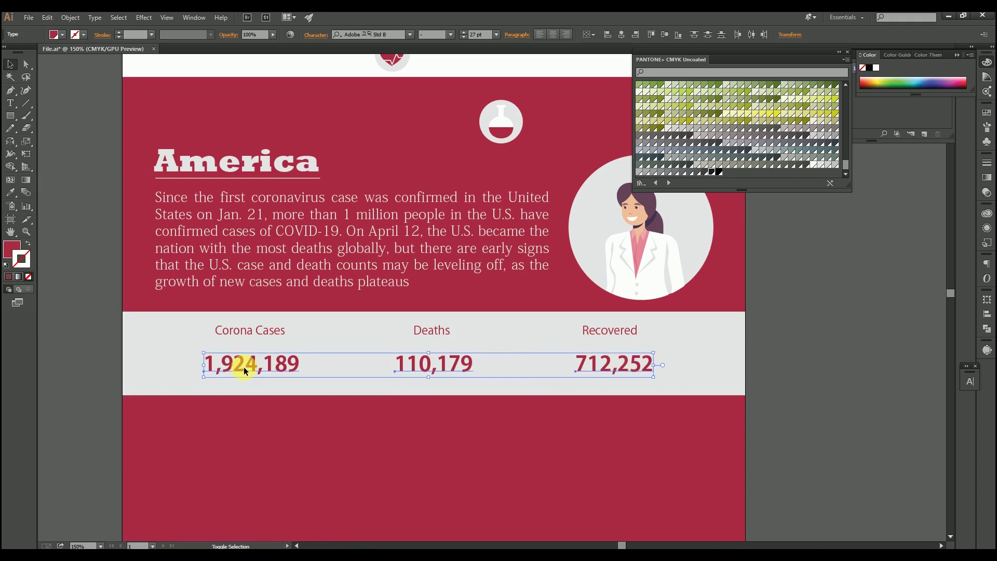
left_click(793, 342)
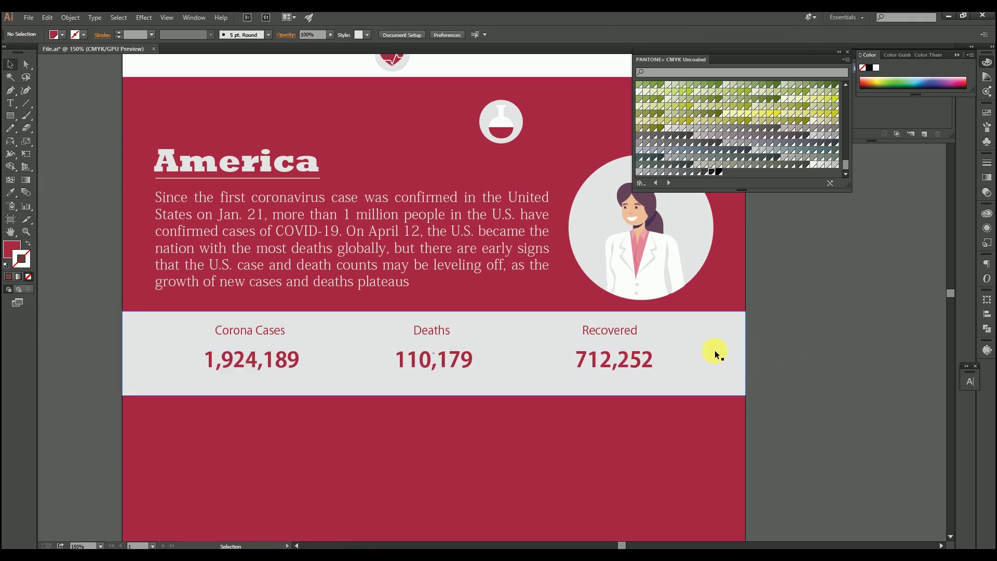
Shorten the gray statistics band from its lower edge to a height of about 94.07 pt.
left_click(554, 378)
left_click_drag(434, 399, 436, 385)
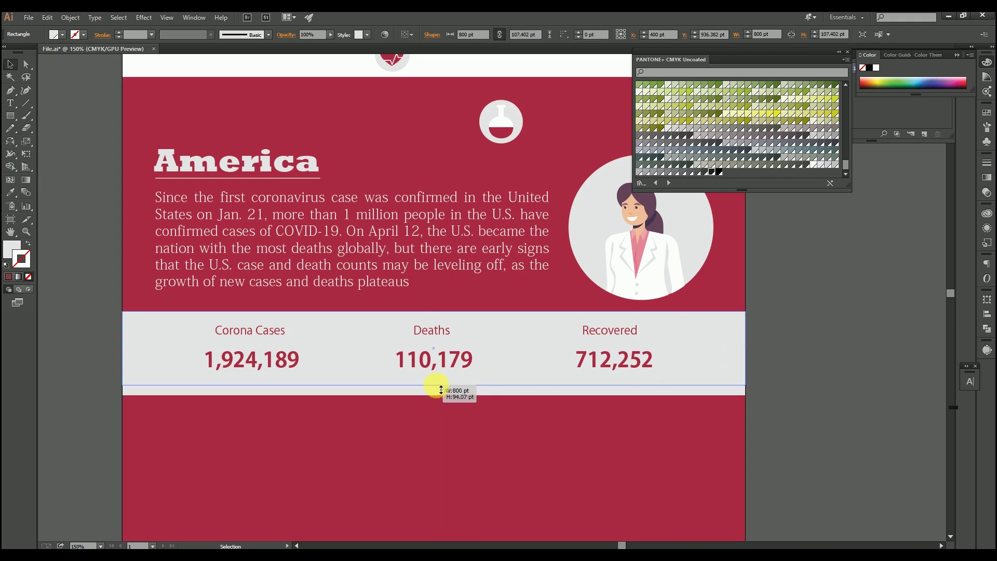
Try moving the lower crimson rectangle further down and undo the move.
left_click(575, 446)
left_click_drag(613, 454, 618, 486)
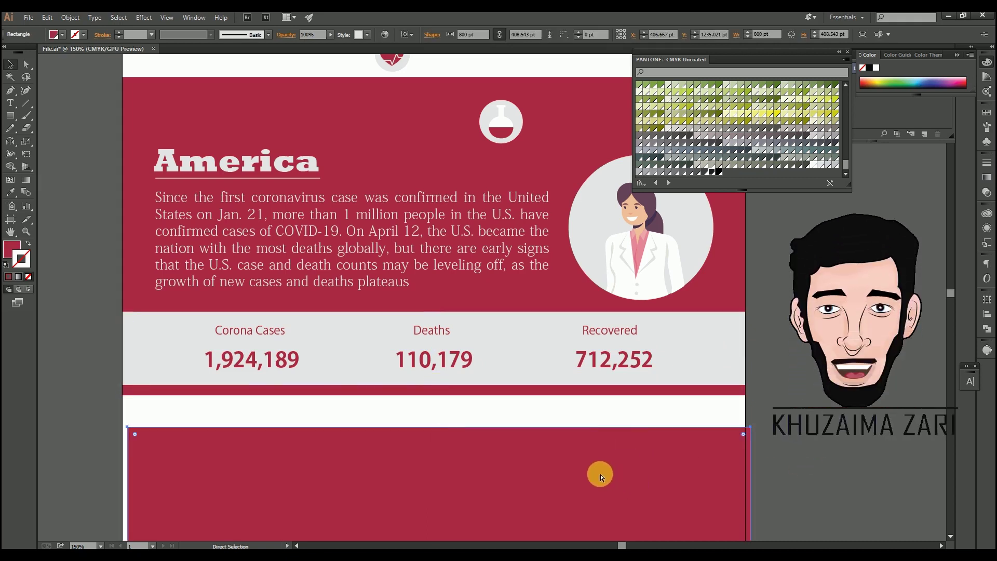
key("ctrl+z")
Try the gray statistics band with its labels and numbers at a lower position, and move it back up.
left_click(636, 363, "shift")
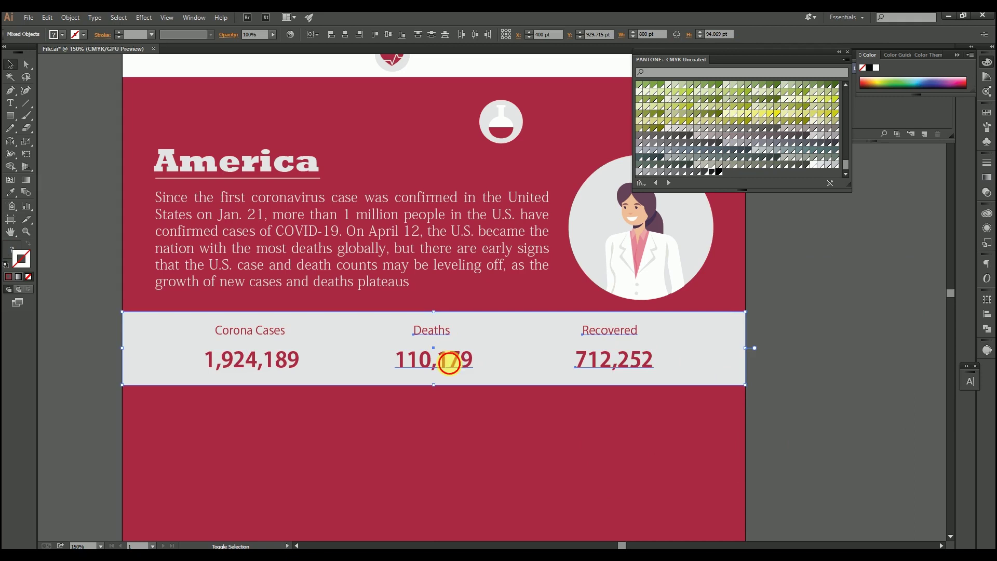
key("shift+Down")
key("shift+Down")
key("shift+Down")
key("shift+Down")
key("shift+Down")
key("shift+Down")
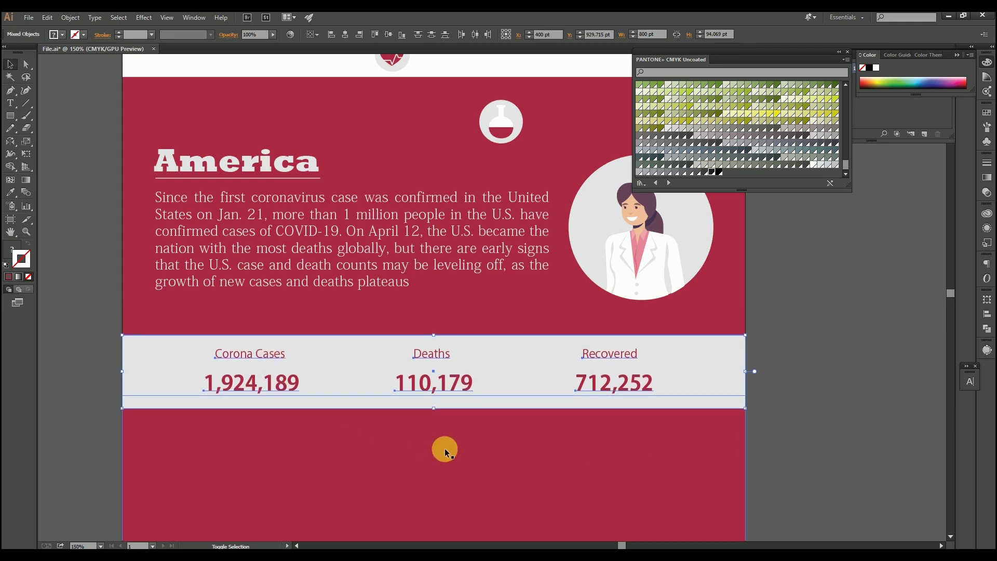
key("shift+Down")
key("shift+Down")
key("shift+Up")
key("shift+Up")
key("shift+Up")
key("shift+Up")
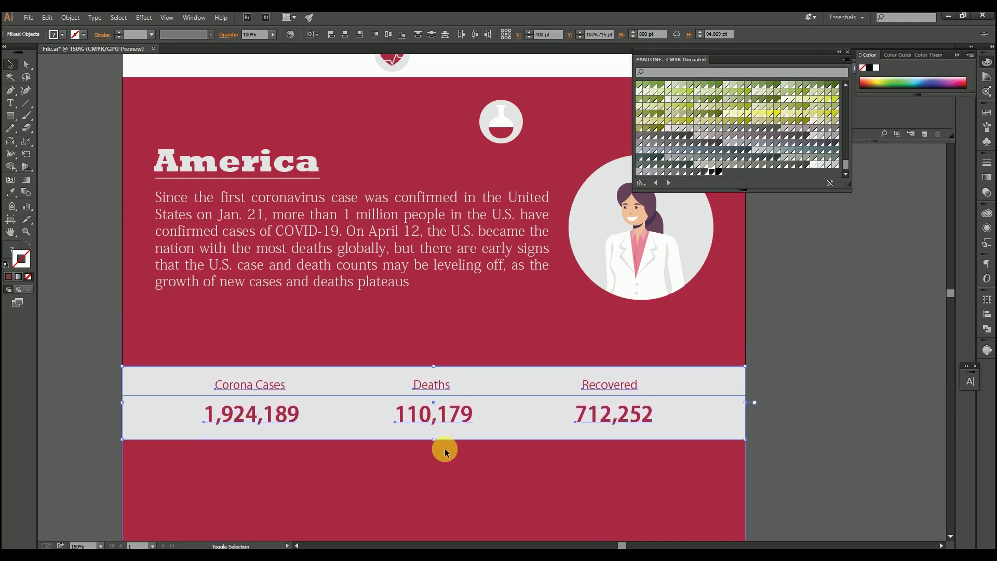
key("shift+Up")
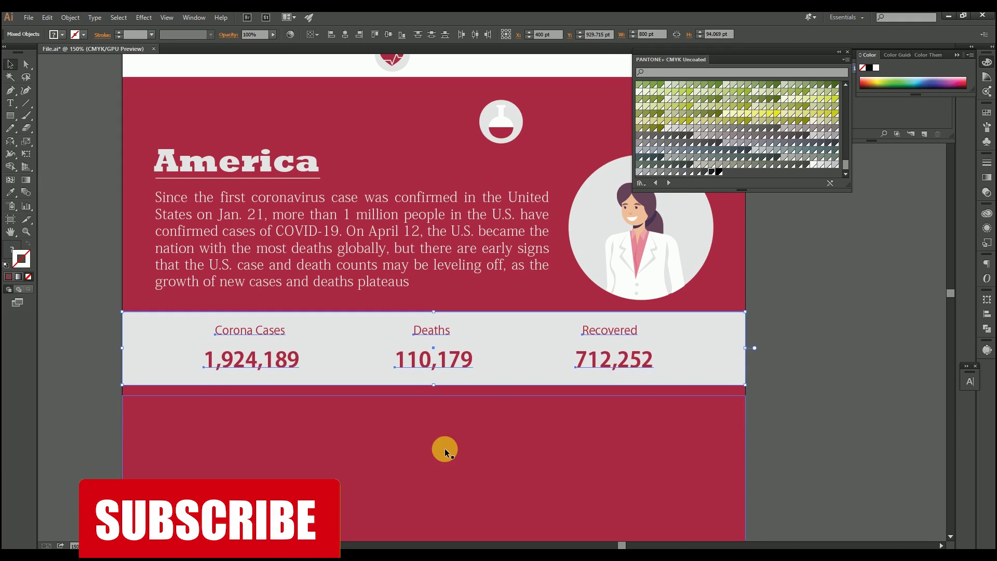
Shorten the upper crimson rectangle so its lower edge meets the top of the gray statistics band.
left_click(726, 282)
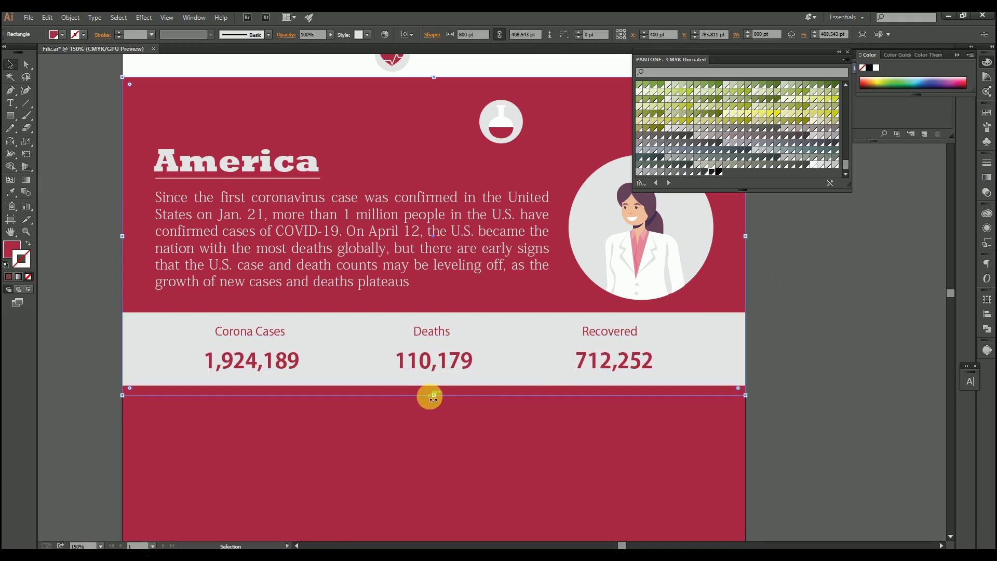
left_click_drag(435, 396, 434, 312)
left_click(853, 362)
Move the lower crimson rectangle up until it meets the bottom edge of the gray statistics band.
left_click_drag(687, 472, 693, 436)
left_click(587, 425)
key("Up")
key("Up")
key("Up")
key("Up")
key("Up")
key("Up")
key("Up")
key("Up")
key("Up")
key("Up")
key("Up")
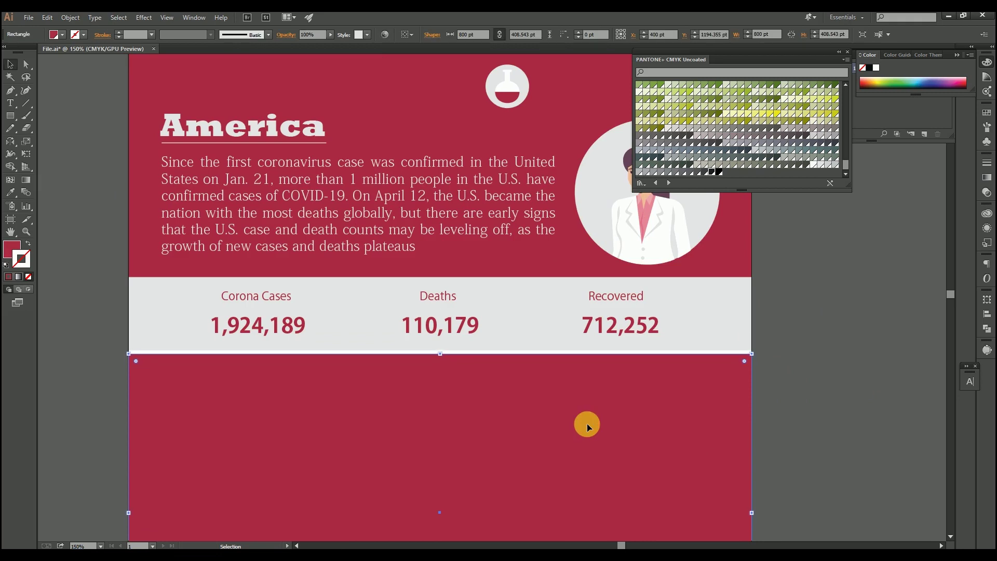
left_click(917, 397)
Shorten the lower crimson rectangle from its bottom edge to a height of about 285 pt.
scroll(832, 347, "down", 1)
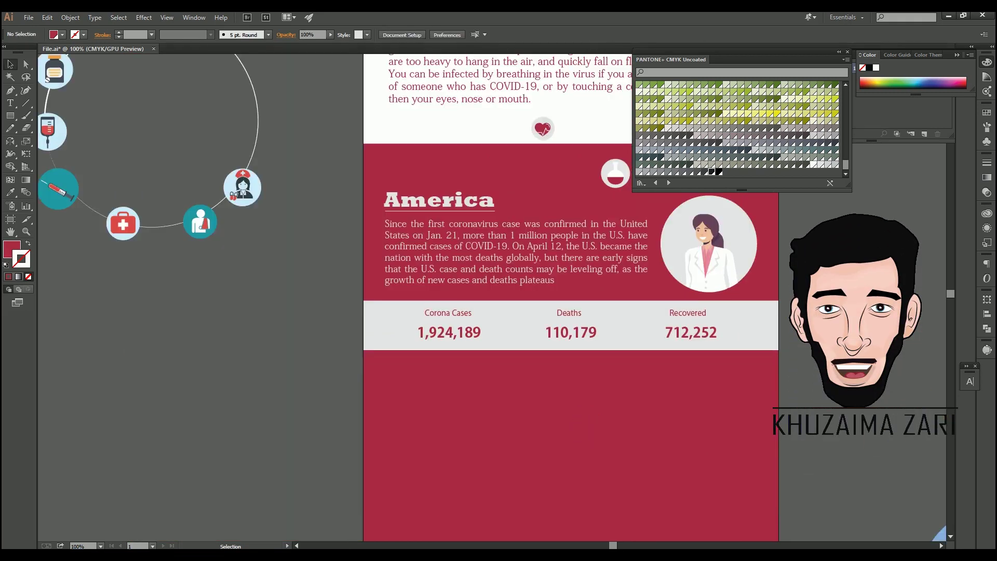
left_click_drag(820, 351, 592, 276)
left_click(501, 443)
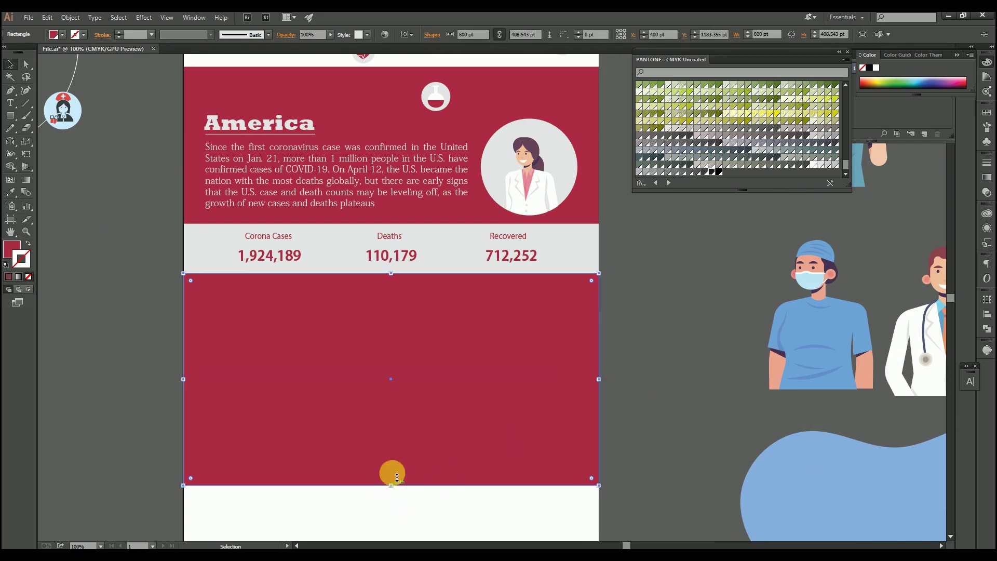
left_click_drag(392, 475, 404, 421)
Copy the America heading, its underline, the paragraph and the doctor circle straight down onto the lower crimson rectangle.
scroll(422, 392, "up", 3)
left_click(263, 196)
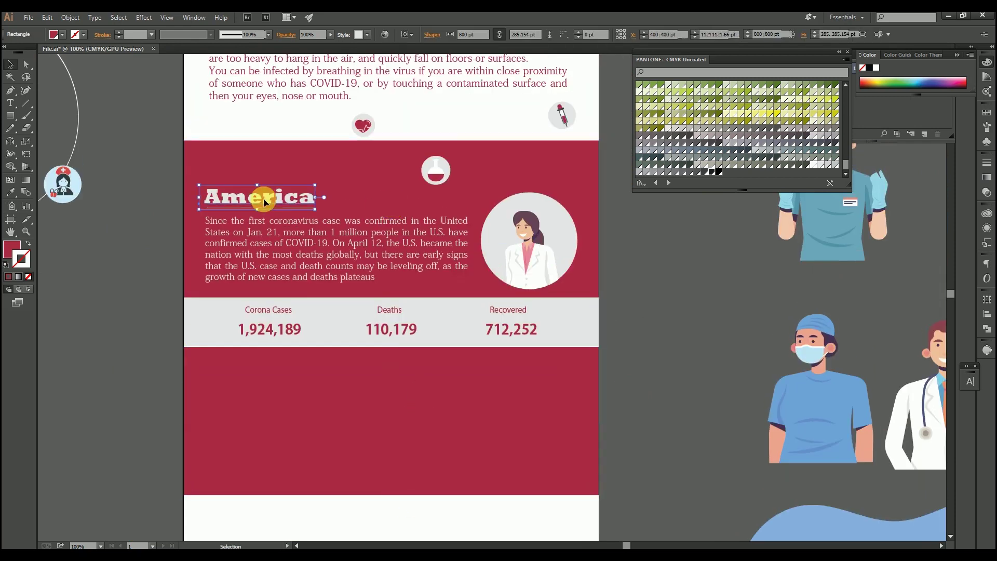
left_click(285, 207, "shift")
left_click(341, 233, "shift")
left_click(541, 251, "shift")
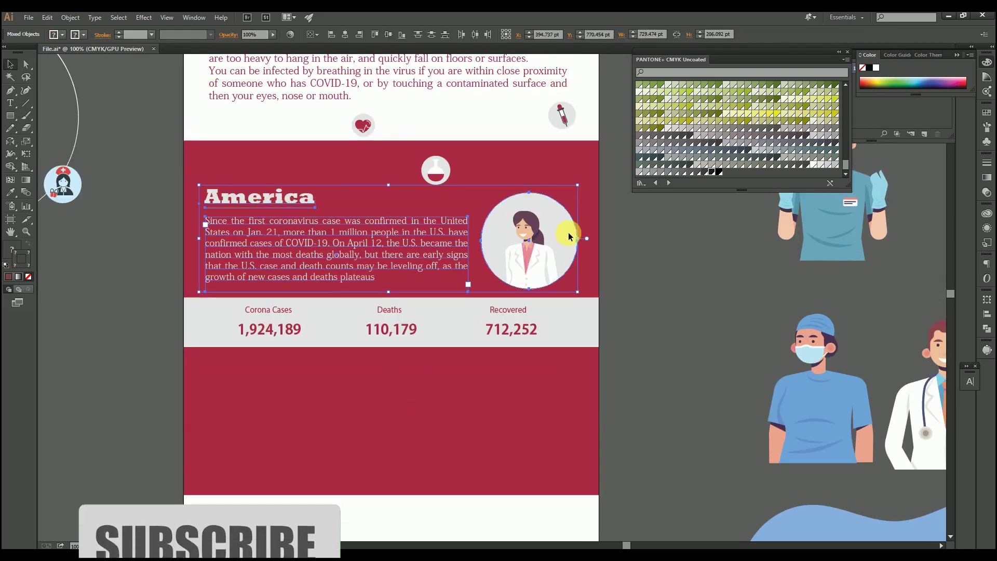
key("alt+Down")
key("shift+Down")
key("shift+Down")
key("shift+Down")
key("shift+Down")
key("shift+Down")
key("shift+Down")
key("shift+Down")
key("shift+Down")
key("shift+Down")
key("shift+Down")
key("shift+Down")
key("shift+Down")
key("shift+Down")
key("shift+Down")
key("shift+Down")
key("shift+Down")
key("shift+Down")
key("shift+Down")
key("shift+Down")
key("shift+Down")
key("shift+Down")
key("shift+Down")
key("shift+Down")
key("shift+Down")
key("shift+Down")
key("shift+Down")
key("shift+Down")
key("shift+Down")
key("shift+Down")
key("Up")
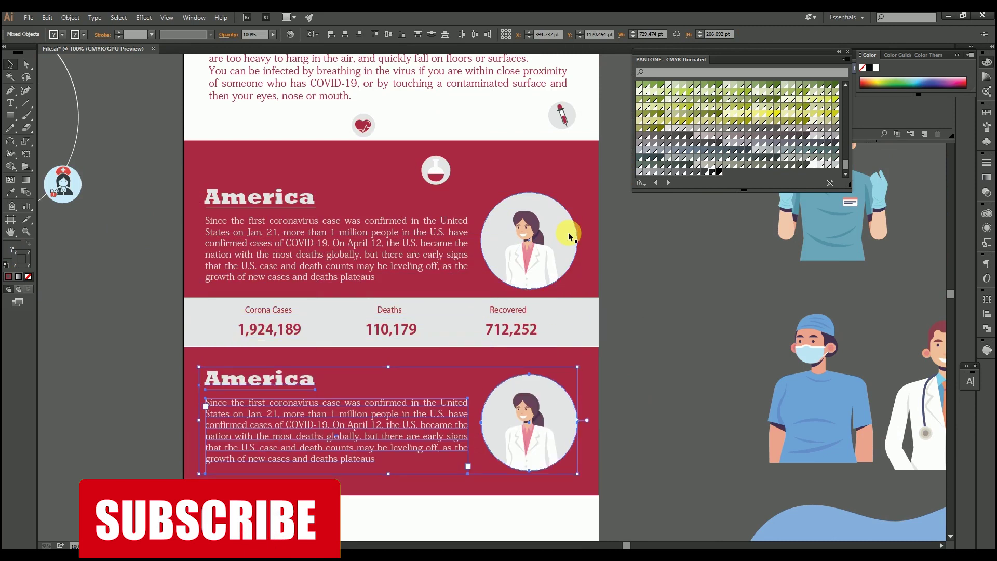
Nudge the copied heading, paragraph and doctor circle up in the lower panel and reposition the flask icon above the America text.
key("shift+Up")
left_click(385, 161)
left_click_drag(436, 170, 396, 172)
Move both crimson panels, their contents and the gray statistics band up together toward the introductory text.
left_click_drag(612, 502, 162, 184)
key("shift+Up")
key("shift+Up")
key("shift+Up")
key("shift+Up")
key("shift+Up")
key("shift+Up")
key("shift+Up")
key("shift+Up")
key("shift+Up")
key("shift+Up")
key("shift+Up")
key("shift+Up")
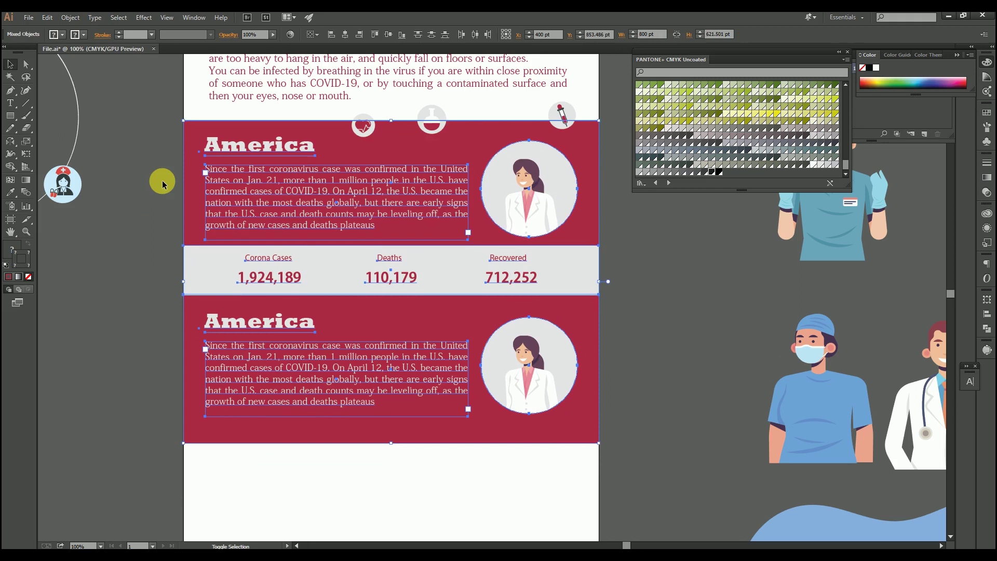
Copy the gray statistics band with its labels and figures straight down to the bottom of the lower crimson panel.
left_click_drag(646, 276, 197, 253)
key("alt+shift+Down")
key("shift+Down")
key("shift+Down")
key("shift+Down")
key("shift+Down")
key("shift+Down")
key("shift+Down")
key("shift+Down")
key("shift+Down")
key("shift+Down")
key("shift+Down")
key("shift+Down")
key("shift+Down")
key("shift+Down")
key("shift+Down")
key("shift+Down")
key("shift+Down")
key("shift+Down")
key("shift+Down")
key("shift+Down")
key("shift+Down")
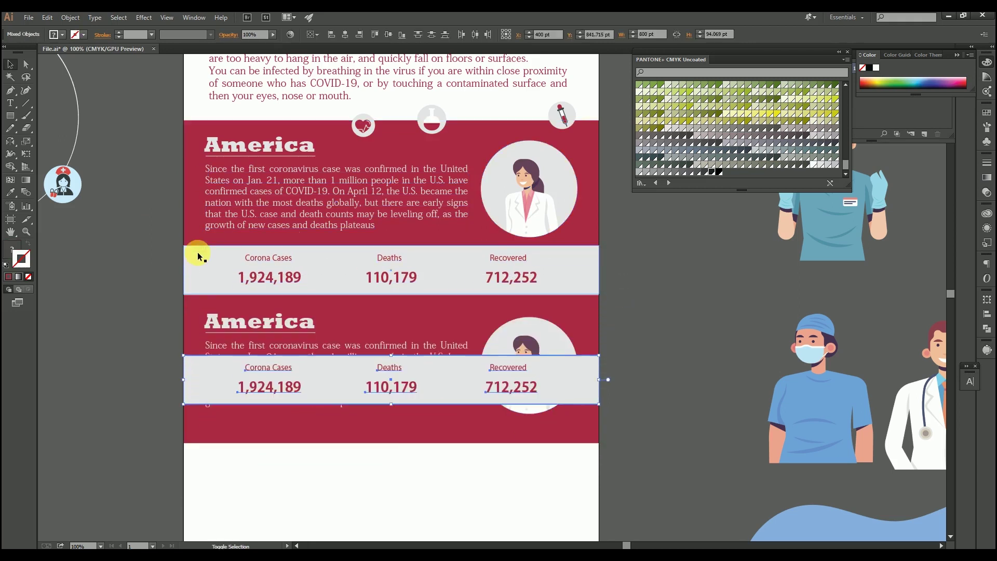
key("ctrl+shift+a")
left_click_drag(404, 366, 418, 466)
Rearrange the small flask and heart icons, placing the heart to the right of the America heading.
left_click_drag(447, 218, 476, 206)
left_click_drag(380, 228, 405, 242)
key("ctrl+shift+a")
scroll(515, 345, "up", 2)
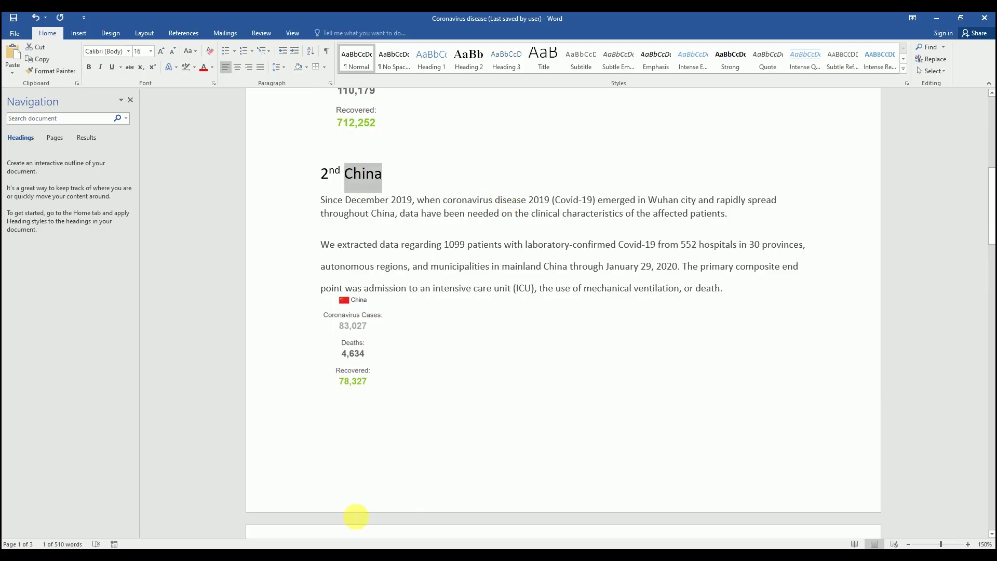
Change the lower panel's heading to China and align it with the paragraph's left edge.
left_click(357, 554)
double_click(338, 370)
key("ctrl+a")
type("China")
left_click(11, 64)
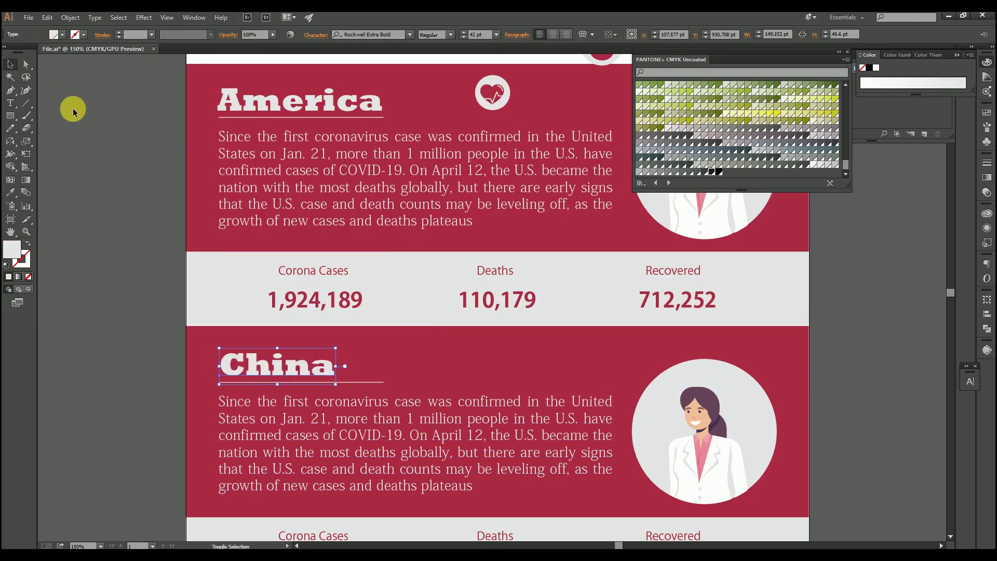
key("Left")
key("Left")
left_click(72, 108)
Shorten the underline below the China heading to the width of the word.
left_click_drag(367, 379, 306, 204)
left_click(344, 278)
key("ctrl+shift+a")
Replace the lower panel's paragraph with the two China paragraphs copied from the Word document.
key("alt+Tab")
key("BackSpace")
key("ctrl+c")
key("alt+Tab")
left_click_drag(396, 380, 196, 297)
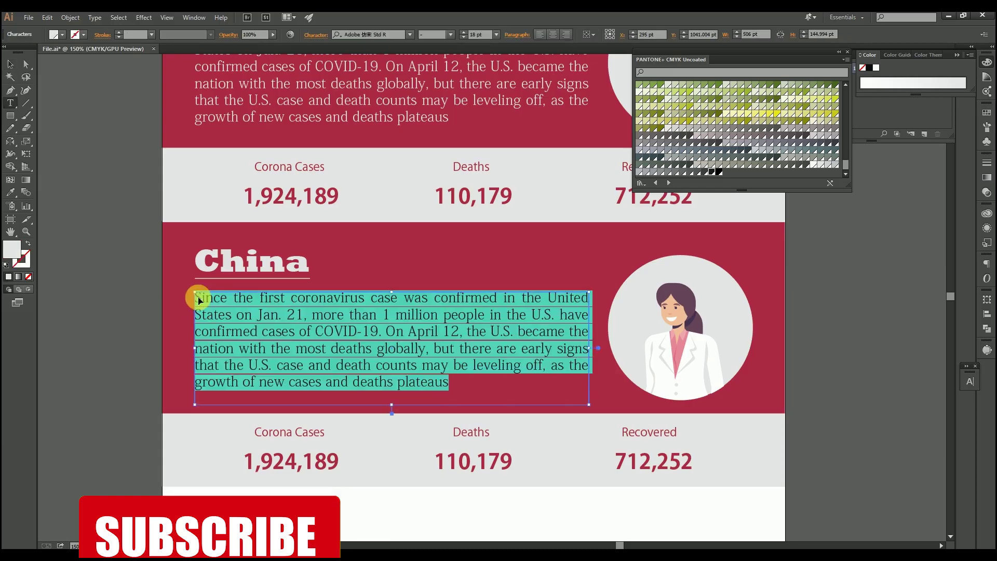
key("ctrl+v")
left_click(12, 66)
Reduce the China paragraph's font size so the whole text fits its frame, keeping it justified.
left_click(517, 35)
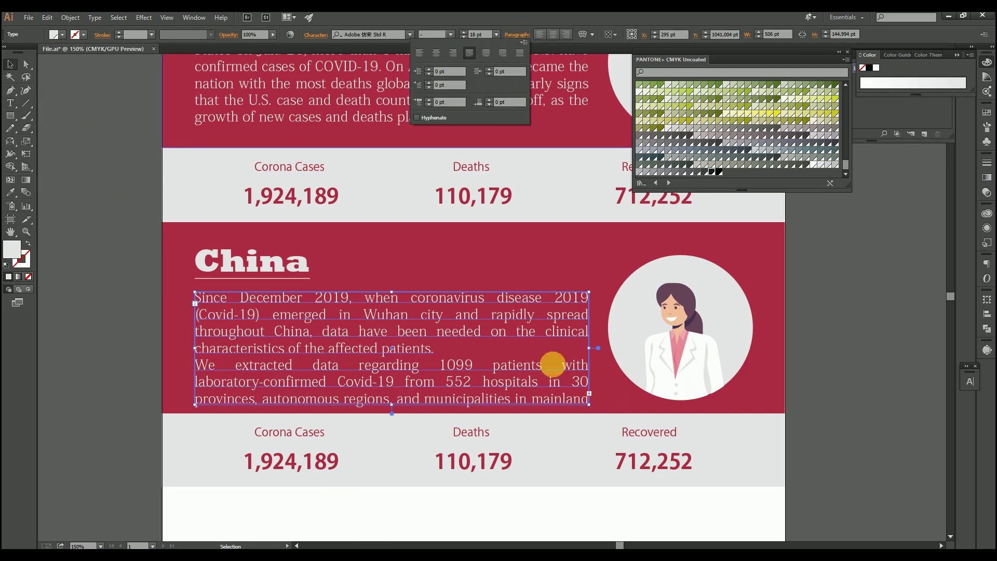
left_click(521, 361)
left_click(464, 38)
left_click(464, 38)
left_click(464, 38)
left_click(780, 400)
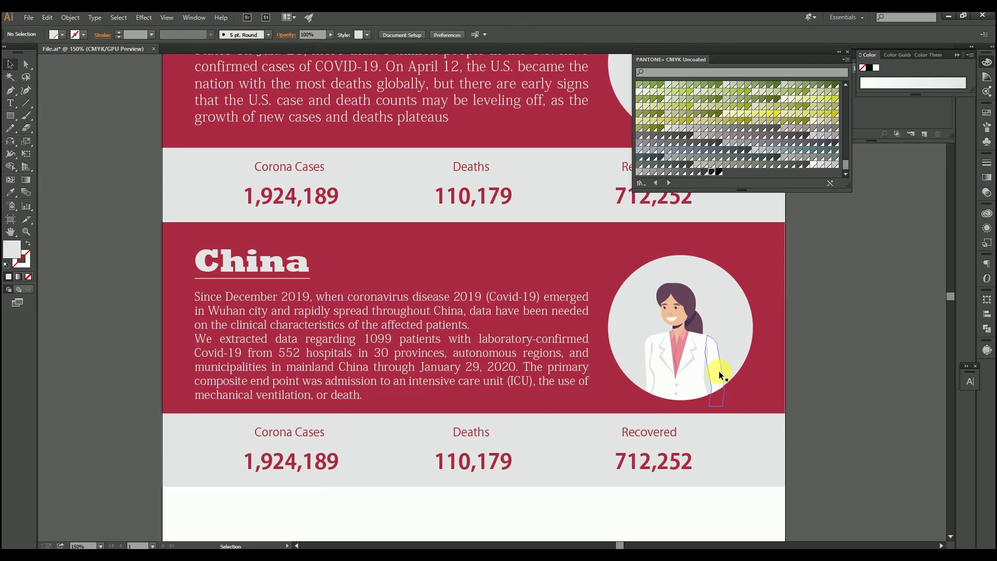
Try a smaller font size on the America paragraph and undo it.
left_click(544, 381)
left_click(512, 104)
left_click(464, 37)
key("ctrl+z")
left_click(824, 260)
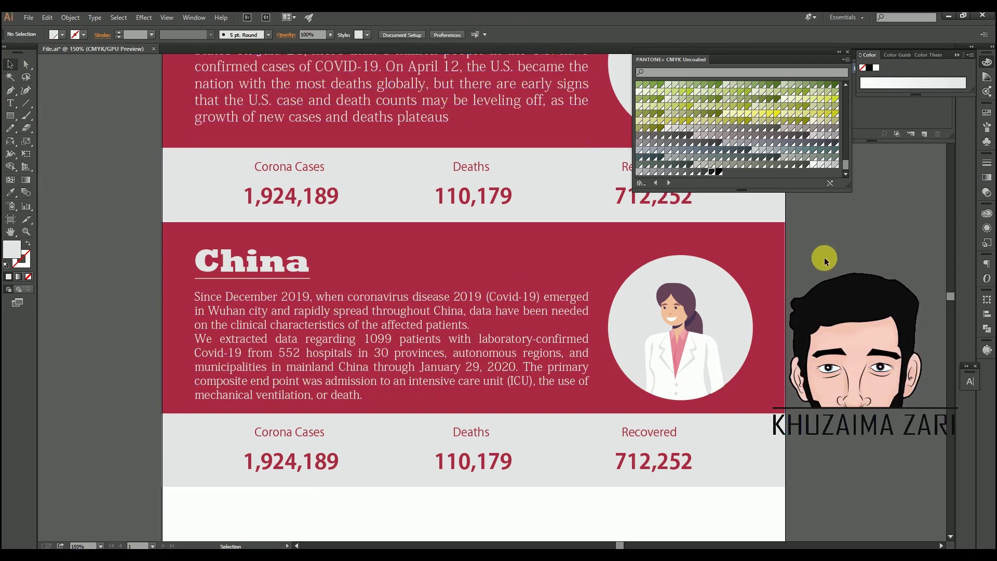
Adjust the flask icon below the introduction and place the heart icon over the upper-left corner of America's statistics band.
key("space")
left_click_drag(547, 441, 533, 331)
scroll(496, 488, "down", 3)
scroll(552, 275, "up", 3)
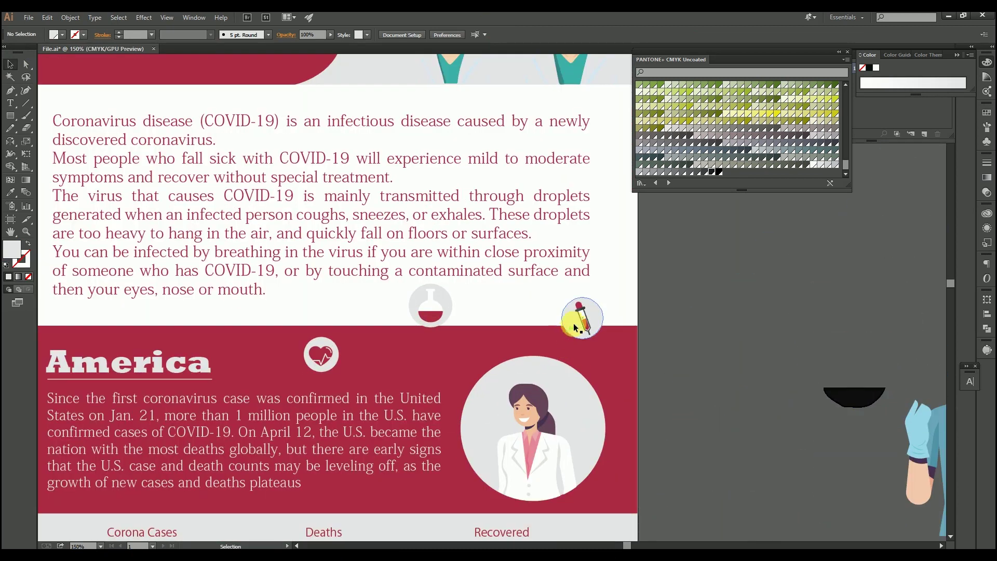
mouse_move(431, 306)
left_mouse_down()
mouse_move(467, 223)
mouse_move(323, 310)
mouse_move(314, 297)
mouse_move(425, 308)
left_mouse_up()
left_click(589, 320)
left_click(680, 328)
scroll(603, 334, "down", 1)
left_click_drag(469, 339, 283, 444)
left_click(241, 412)
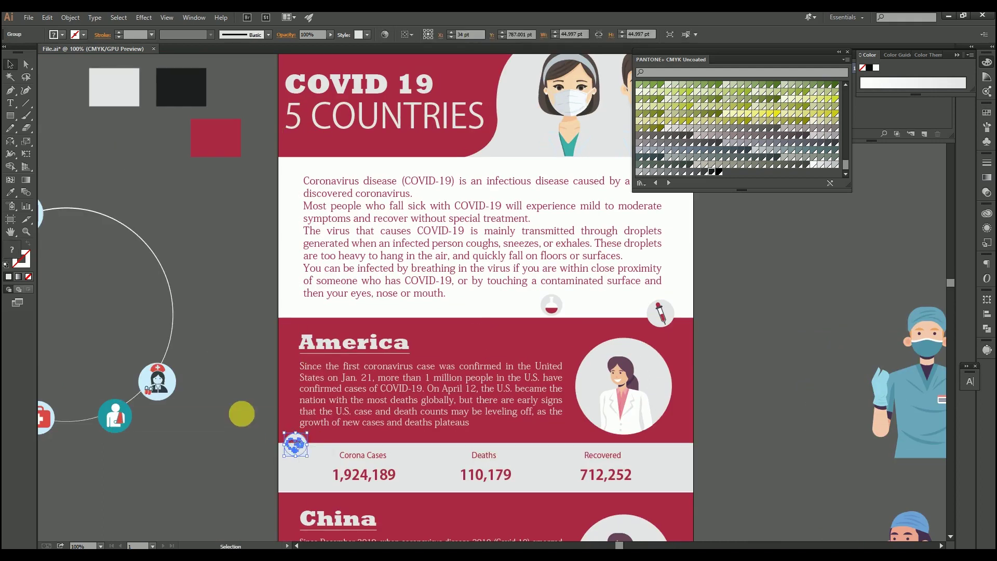
Copy the China statistics picture from the Word document and paste it into Illustrator below the China statistics band.
scroll(295, 442, "up", 2)
scroll(500, 223, "down", 5)
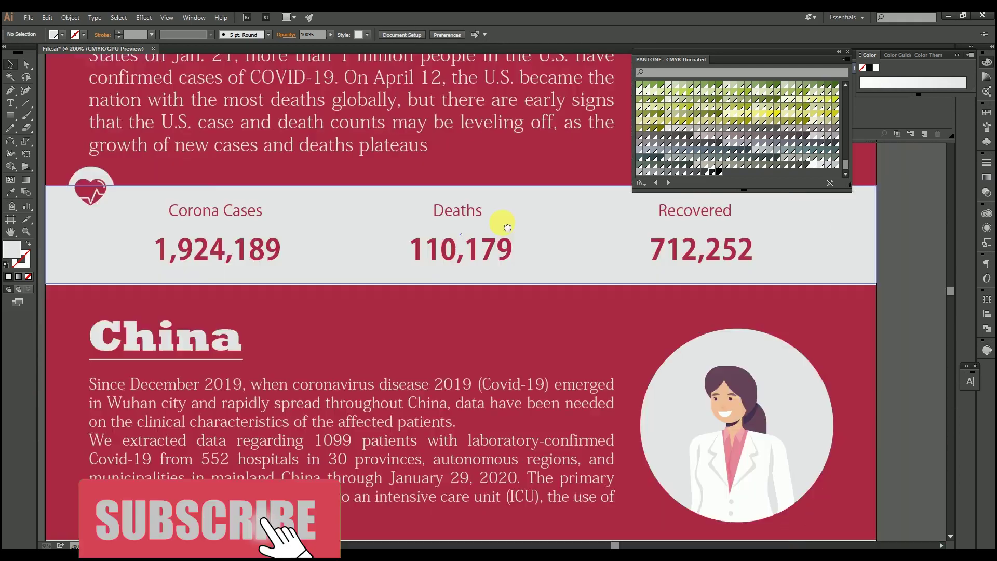
scroll(379, 382, "down", 3)
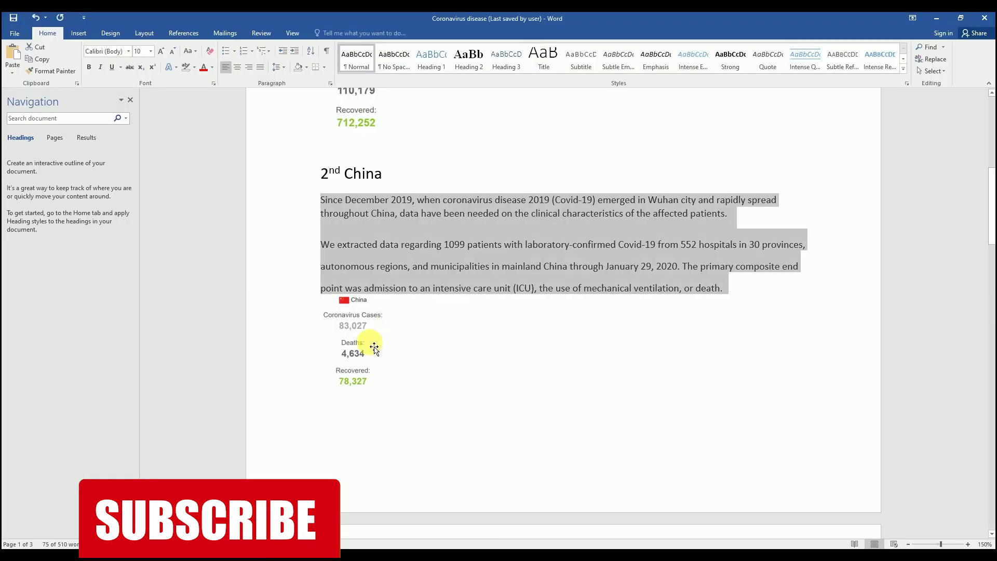
left_click(374, 348)
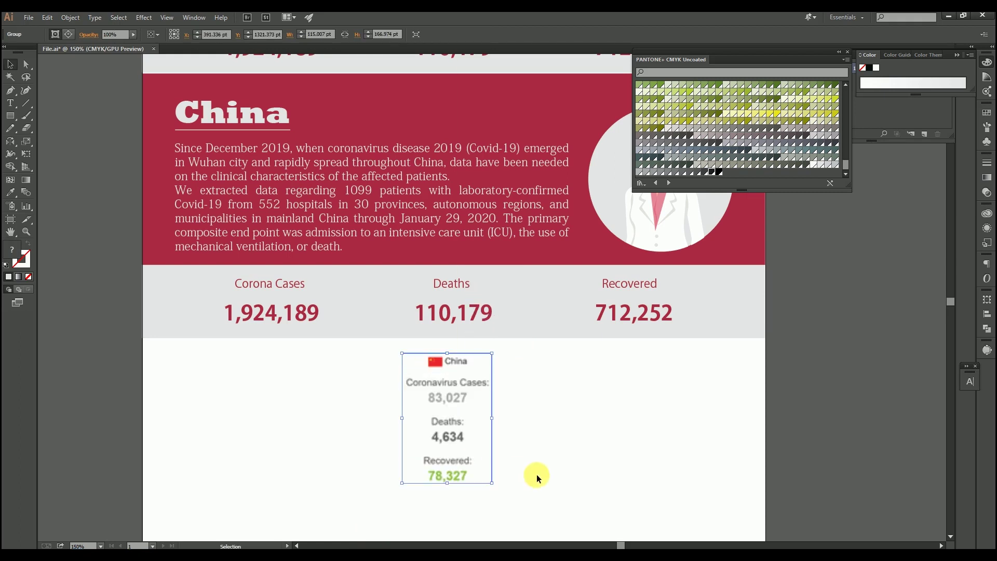
Set the Corona Cases figure in China's statistics band to 83,027.
double_click(295, 315)
left_click_drag(318, 314, 203, 322)
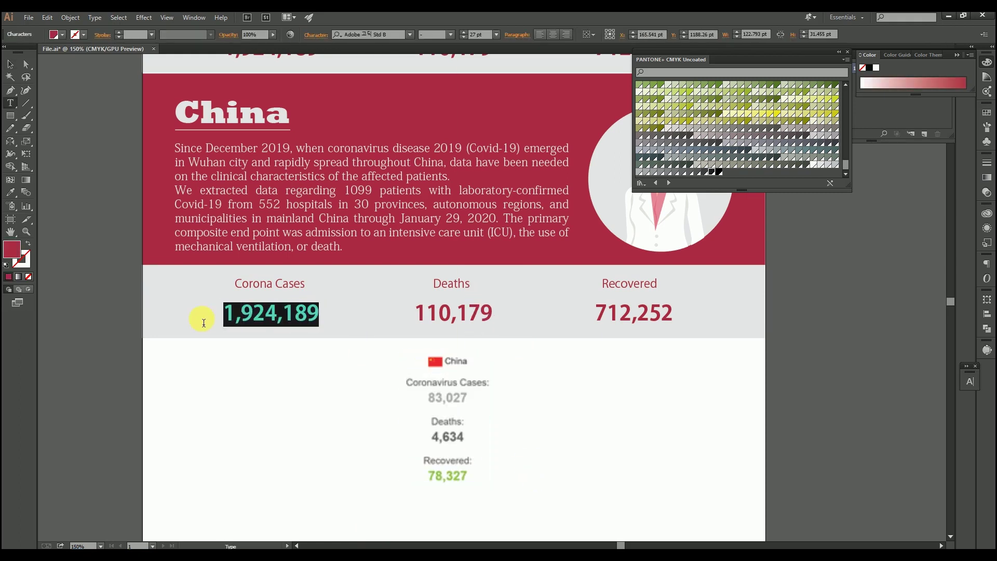
type("83,027")
key("Escape")
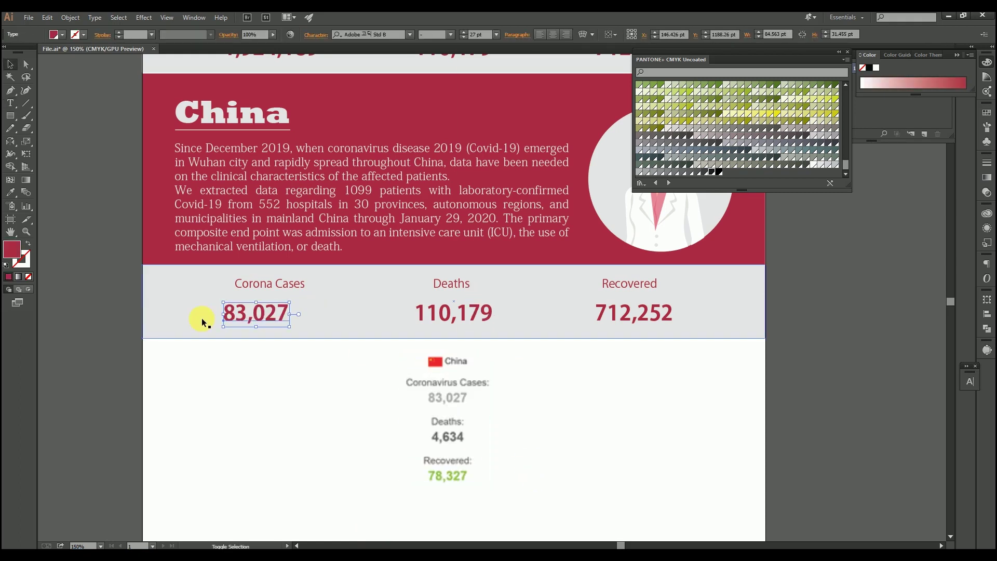
Set China's Deaths figure to 4,634 and center it under its label.
left_click(472, 313)
double_click(473, 313)
type("4,634")
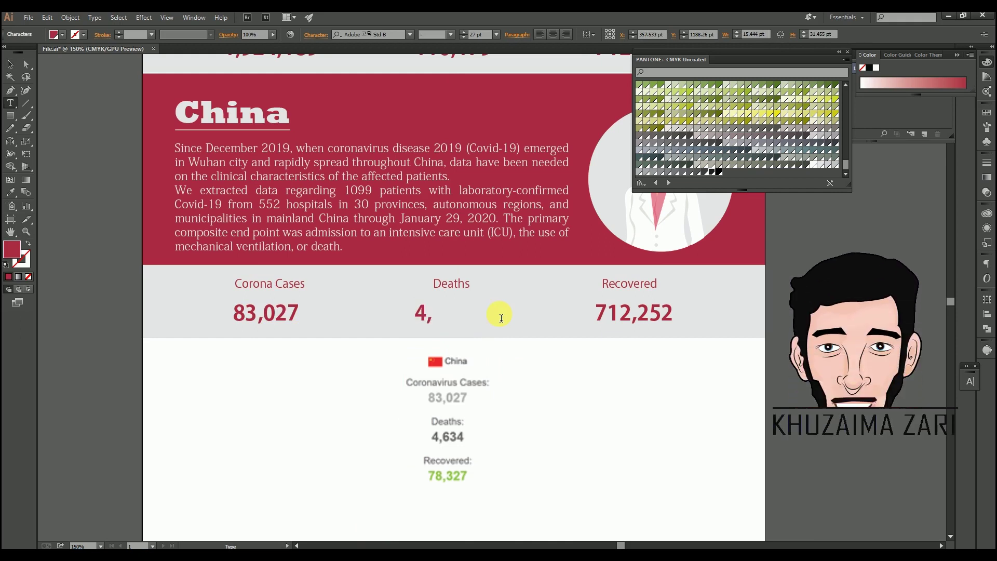
key("Left")
key("Left")
key("Left")
key("Left")
key("Left")
Set China's Recovered figure to 78,327 and delete the pasted statistics picture.
key("t")
left_click_drag(673, 314, 555, 321)
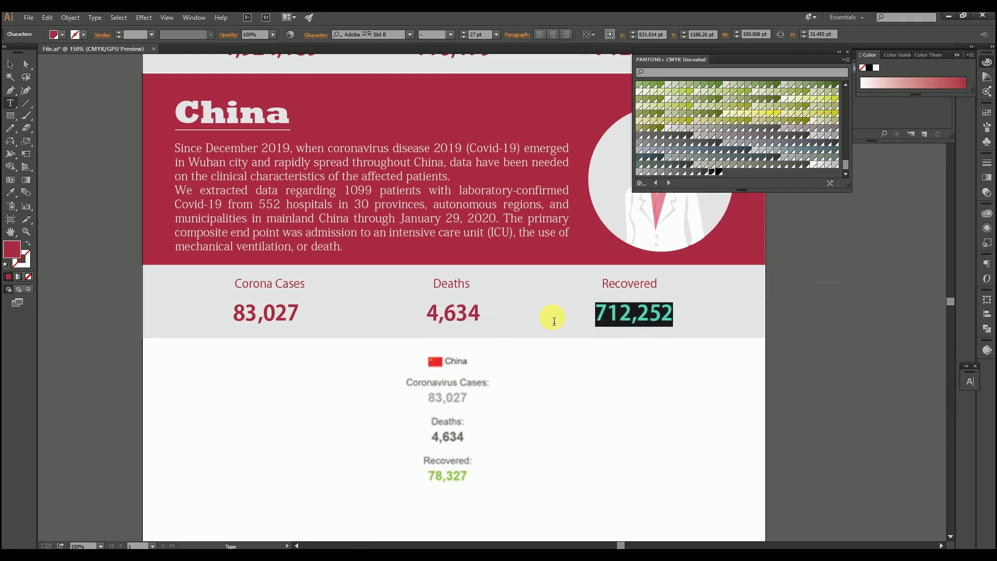
key("Escape")
left_click(445, 421)
key("Delete")
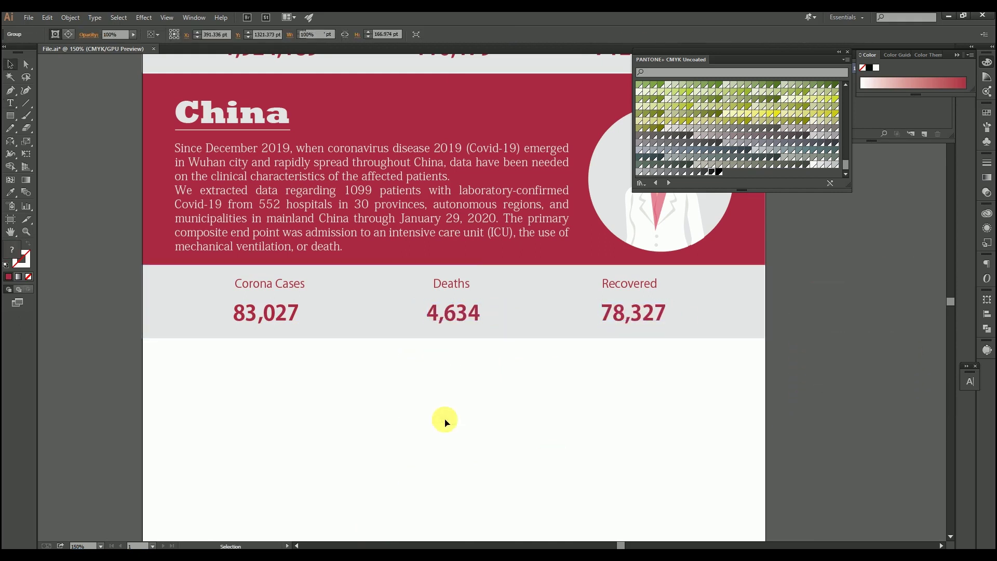
Copy the complete China panel with its statistics band straight down to form a third country panel.
scroll(365, 459, "down", 2)
left_click_drag(254, 288, 254, 288)
left_click(422, 408)
left_click_drag(413, 314, 414, 431, "alt")
key("Delete")
left_click_drag(513, 413, 515, 469)
left_click_drag(260, 332, 516, 450)
left_click_drag(492, 363, 489, 482, "alt")
left_click_drag(576, 476, 583, 395)
left_click(583, 395)
left_click_drag(438, 258, 435, 392)
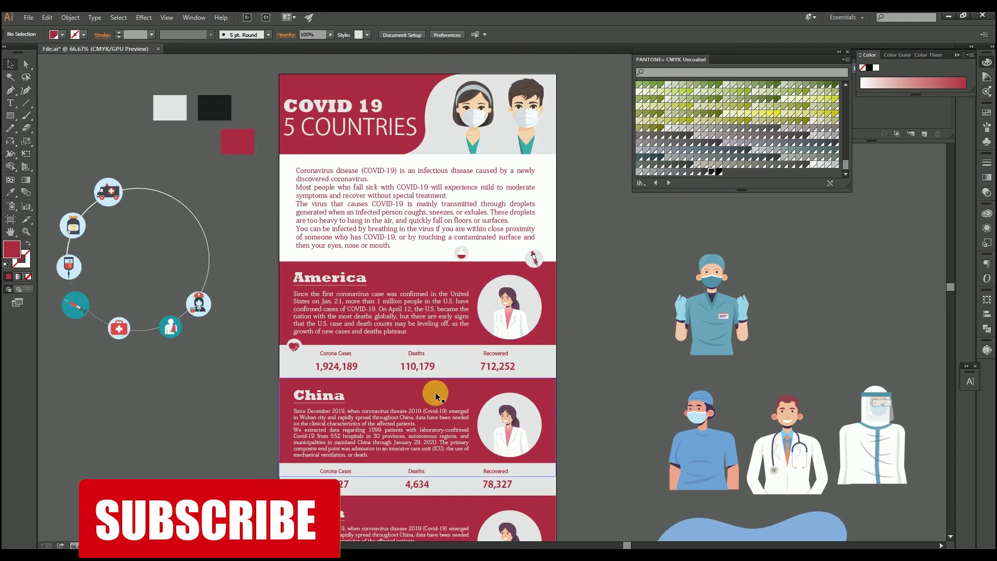
Cut the masked medic in blue scrubs from beside the artboard and delete the woman doctor inside China's circle.
scroll(716, 478, "up", 2)
left_click_drag(712, 372, 543, 308)
left_click_drag(594, 442, 559, 392)
key("ctrl+x")
scroll(288, 381, "left", 3)
double_click(378, 381)
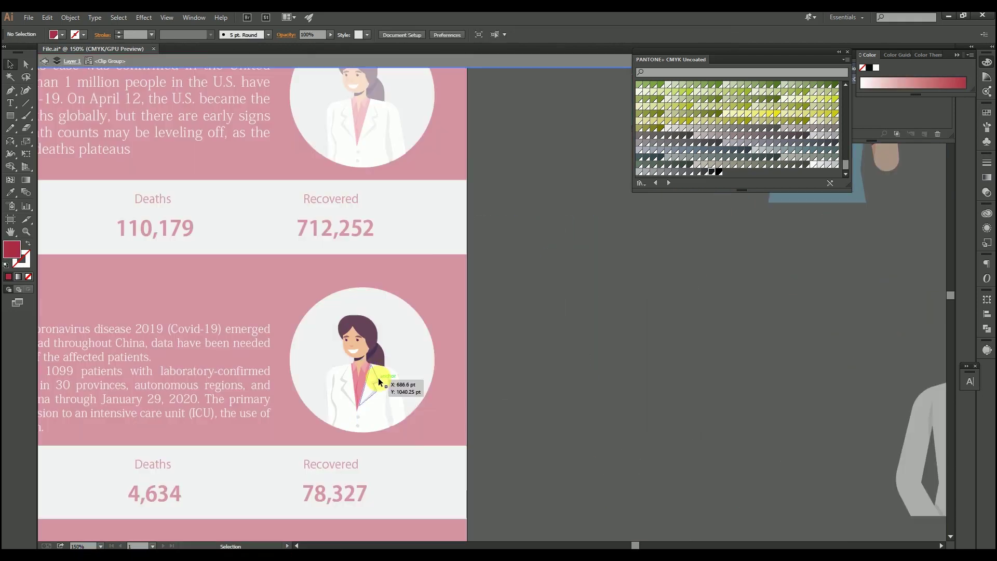
left_click(379, 381)
key("Delete")
Paste the medic in blue scrubs into China's circle clip group, scaled down and positioned to fit.
key("ctrl+v")
left_click_drag(498, 353, 379, 424)
left_click_drag(435, 281, 407, 325, "shift")
left_click_drag(363, 405, 367, 389)
double_click(599, 382)
Change the third panel's heading to Italy and shorten its underline to the width of the word.
scroll(616, 284, "down", 2)
key("ctrl+plus")
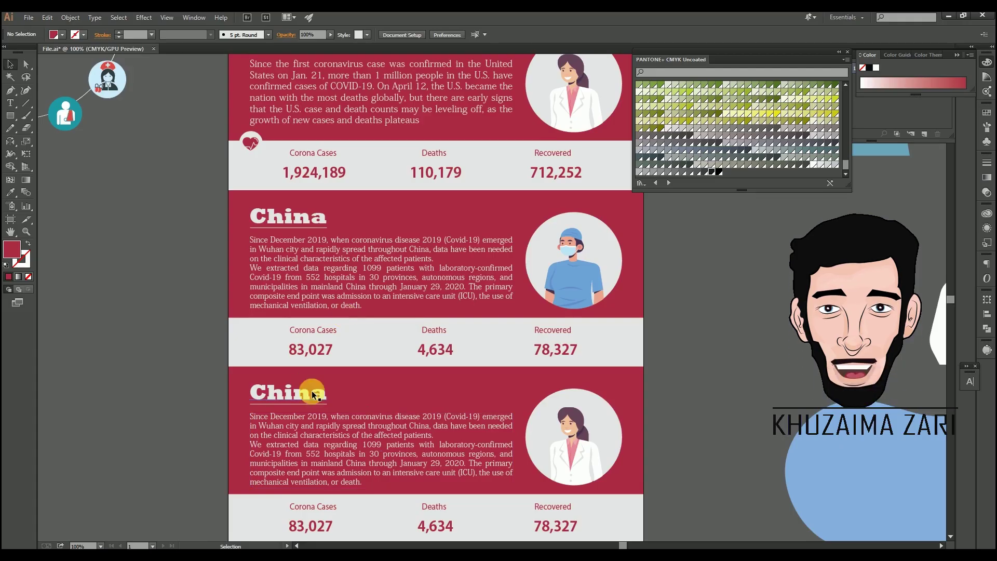
key("ctrl+plus")
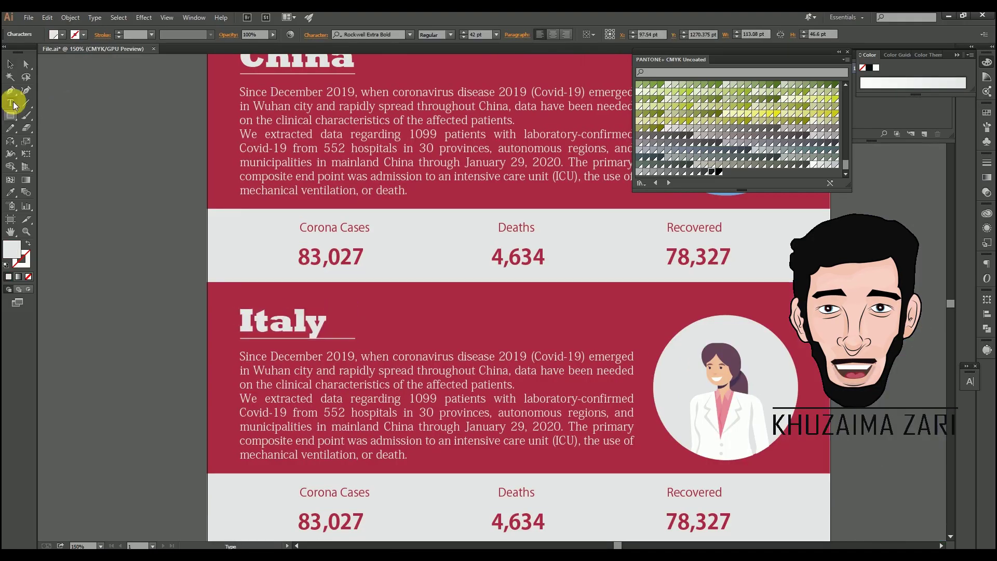
left_click(357, 339)
left_click_drag(359, 341, 329, 339)
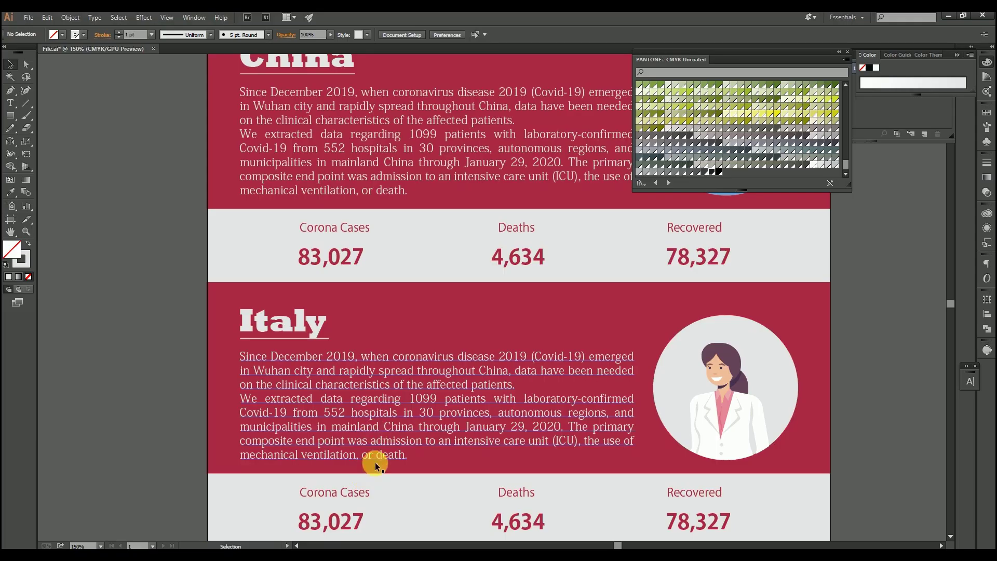
Replace the third panel's paragraph with the Italy text from the Word document.
left_click_drag(375, 458, 216, 353)
key("ctrl+v")
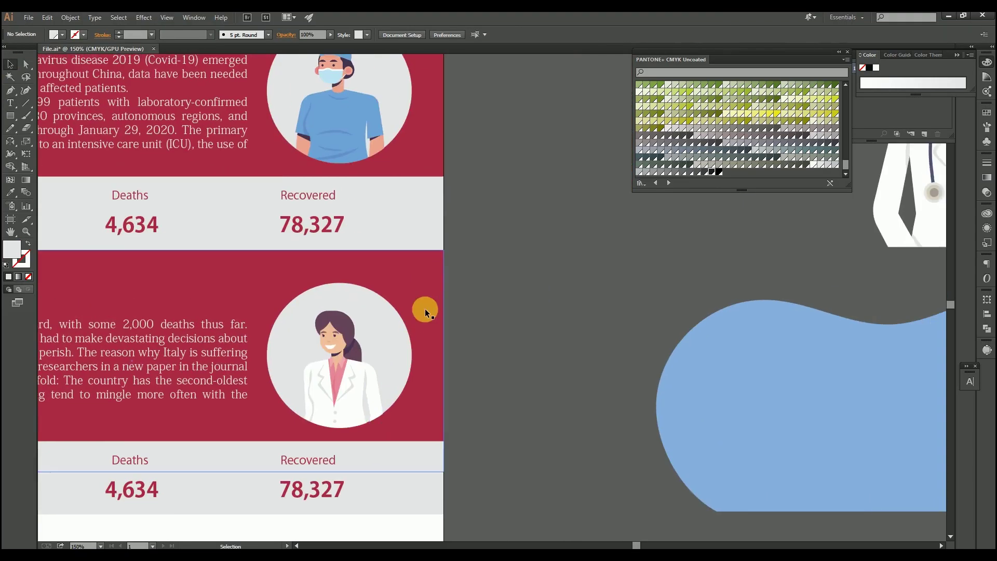
Replace the woman in Italy's circle with the male doctor with a stethoscope, scaled down and positioned inside the clip group.
left_click_drag(822, 231, 549, 275)
double_click(378, 357)
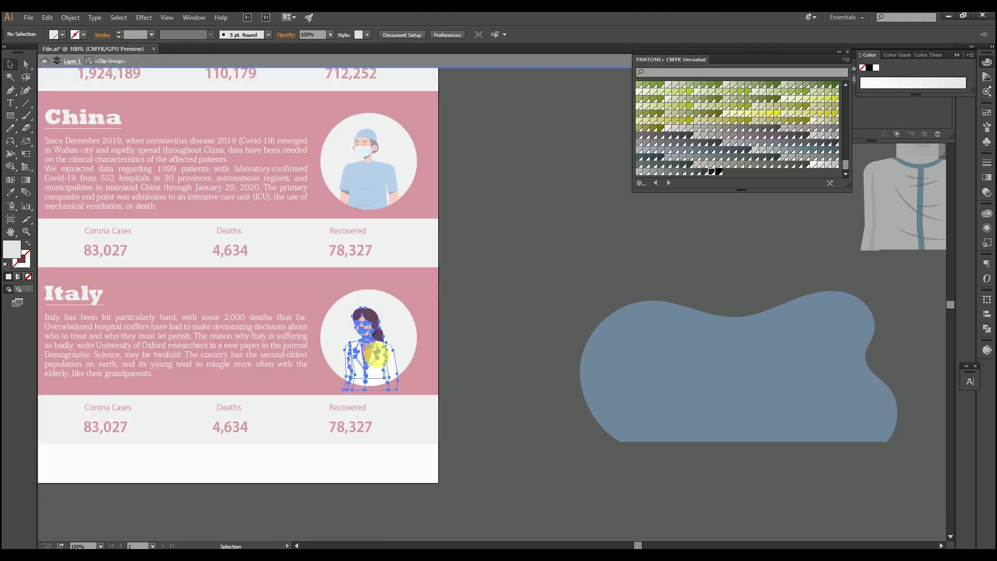
key("ctrl+v")
left_click_drag(485, 320, 384, 349)
left_click_drag(452, 251, 393, 320)
key("ctrl+plus")
left_click_drag(356, 336, 369, 310)
double_click(568, 288)
scroll(564, 296, "down", 2)
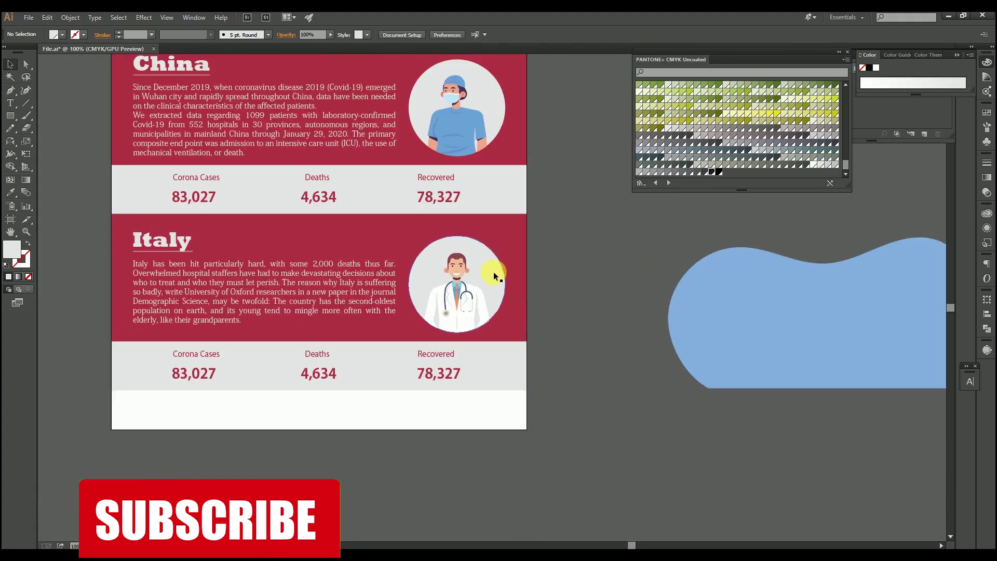
Copy the Italy statistics picture from the Word document, paste it into Illustrator enlarged, and place it beside Italy's statistics band.
scroll(488, 291, "up", 3)
scroll(479, 312, "left", 2)
scroll(403, 363, "up", 1)
scroll(403, 416, "down", 2)
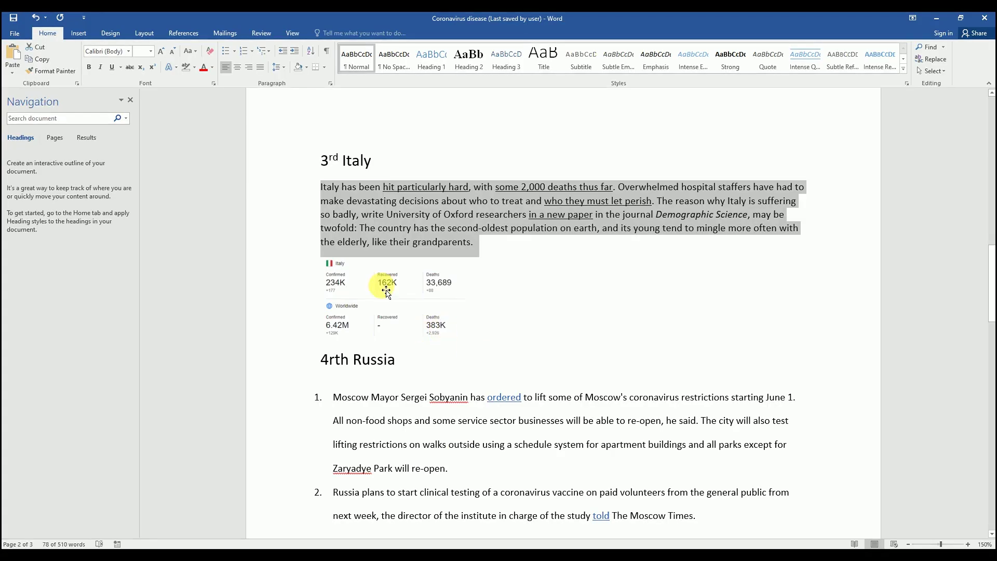
left_click(410, 305)
key("ctrl+c")
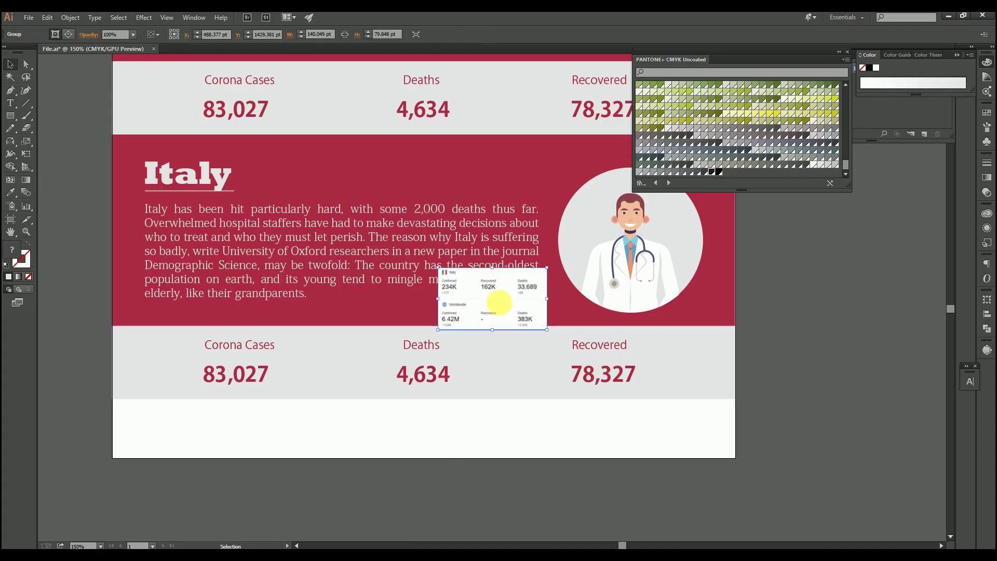
key("ctrl+v")
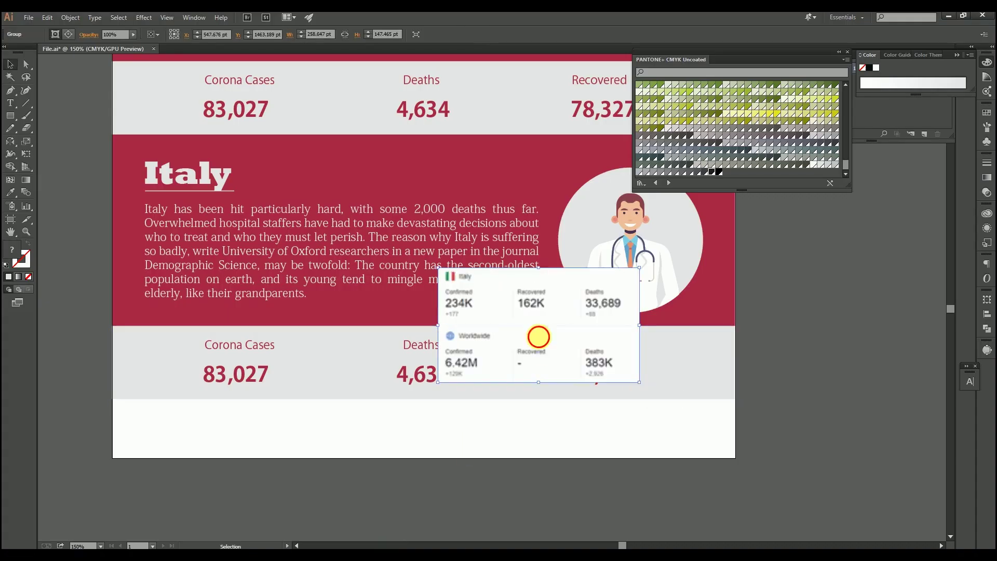
left_click_drag(537, 334, 816, 359)
Set the Corona Cases figure in Italy's statistics band to 234,000 and centre it beneath its label.
left_click(241, 375)
double_click(244, 379)
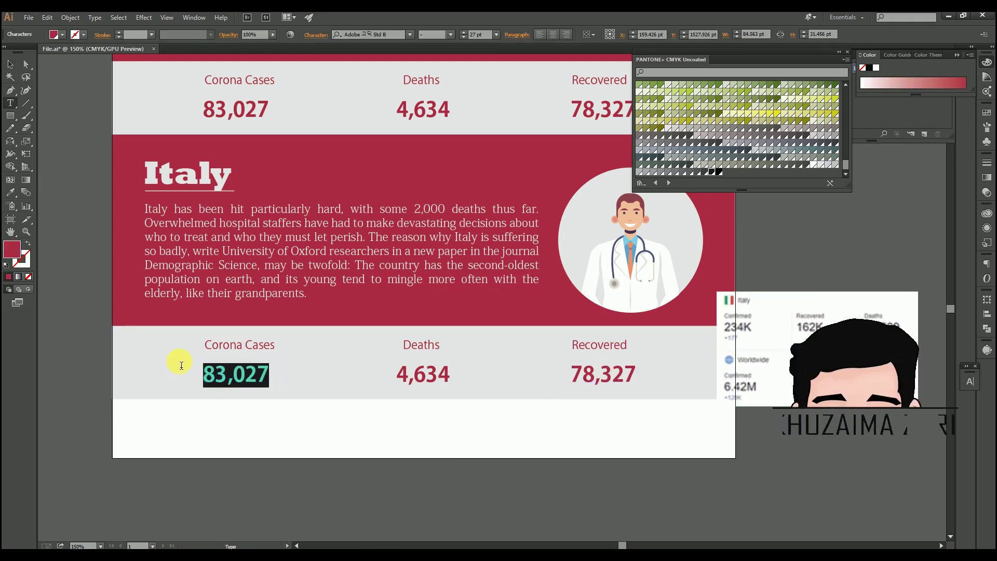
type("234,000")
key("Escape")
key("Left")
key("Left")
key("Left")
key("Left")
key("Left")
key("Left")
key("Left")
key("Left")
key("Left")
key("Left")
key("Left")
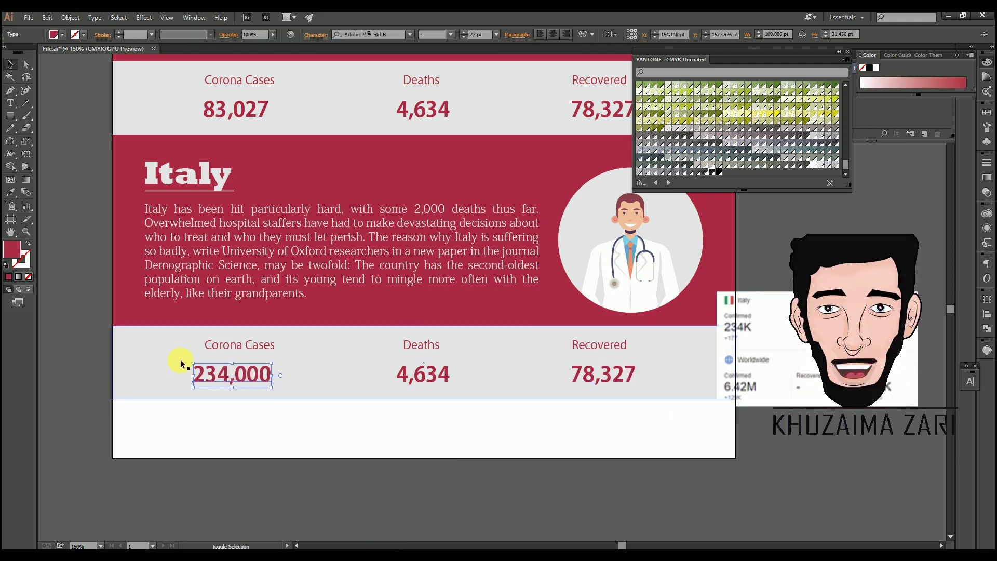
key("Right")
key("Right")
key("Right")
key("Right")
key("Right")
key("Right")
Enter 162,000 as Italy's Deaths figure and shift it to centre beneath its label.
key("t")
left_click_drag(450, 376, 393, 377)
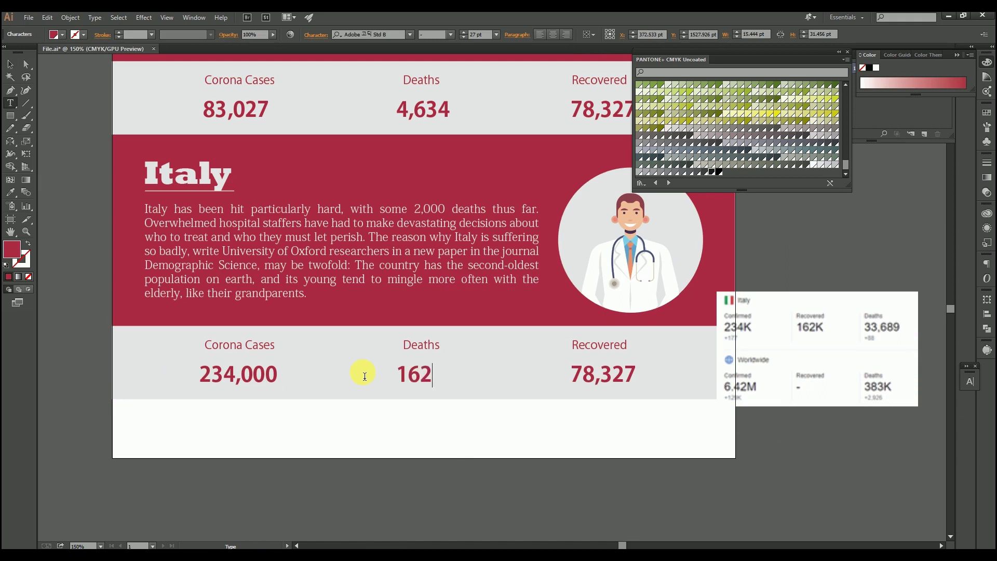
key("Escape")
key("Left")
key("Left")
key("Left")
key("Left")
key("Left")
key("Left")
key("Left")
key("Left")
key("Left")
key("Left")
key("Left")
key("Left")
key("Left")
key("Left")
key("Left")
Set the Recovered figure in Italy's statistics band to 162,000.
double_click(600, 374)
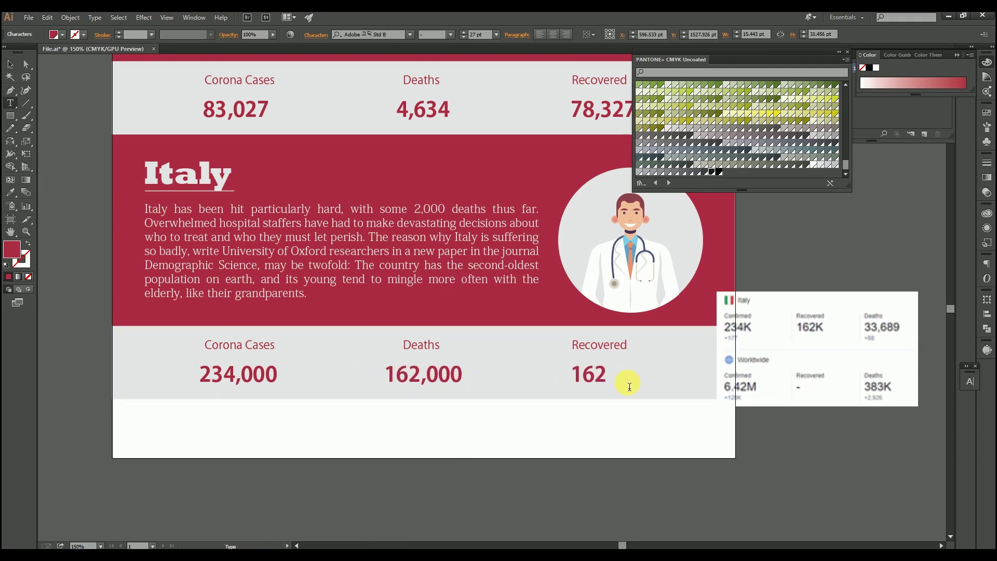
type("000")
key("Escape")
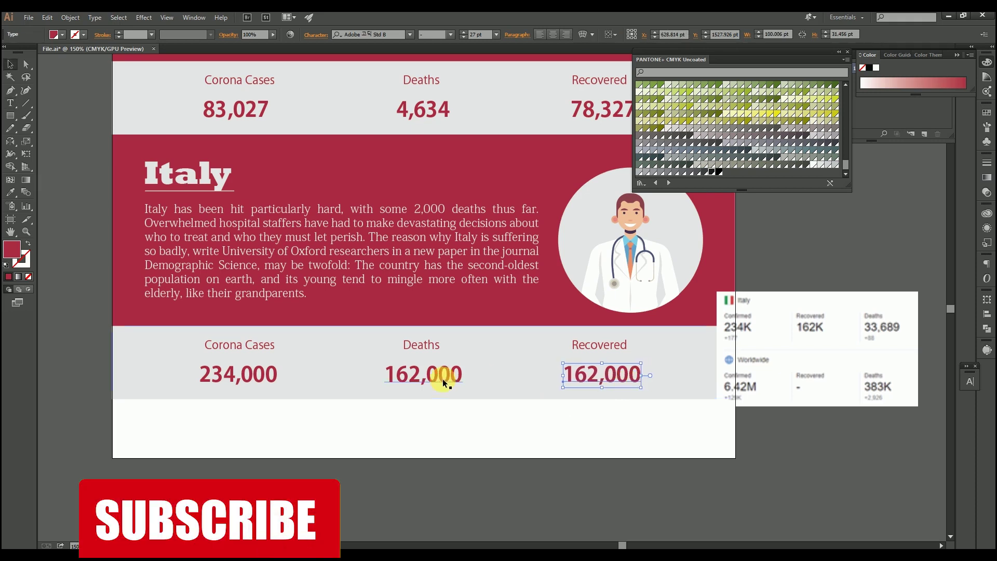
Set the Deaths figure in Italy's statistics band to 33,689 and centre it beneath its label.
double_click(444, 383)
type("33,689")
key("Escape")
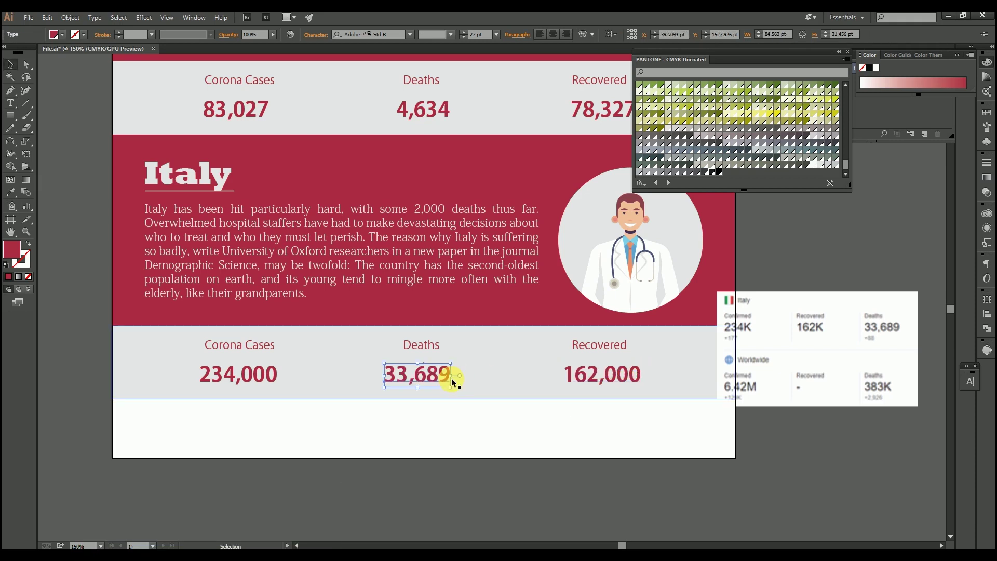
key("Right")
key("Right")
key("Right")
key("Right")
key("Right")
key("Right")
key("Right")
key("alt+t")
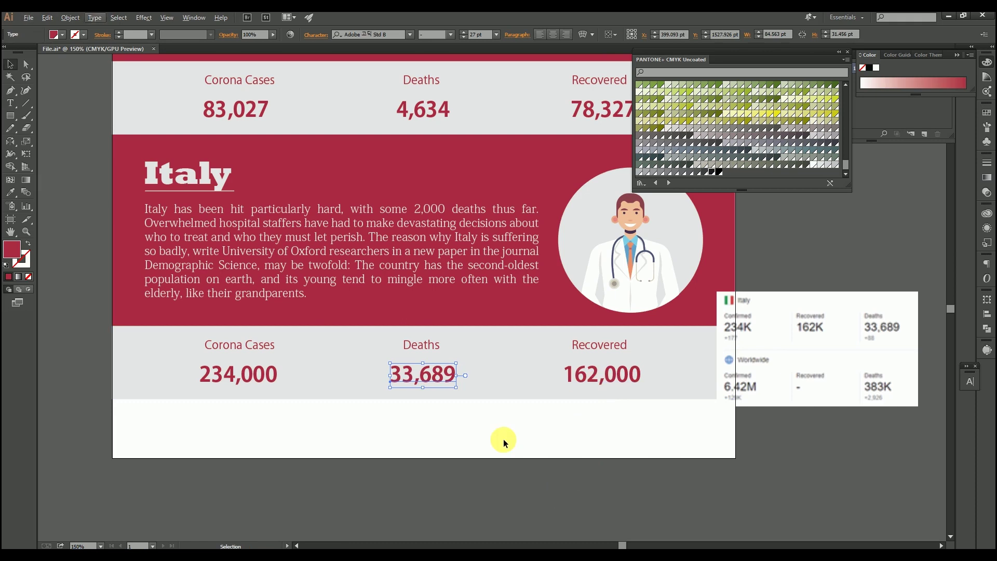
Recolour the first-aid kit badge with the flyer's light grey for the circle and crimson for the kit.
left_click(503, 439)
scroll(503, 440, "down", 2)
left_click_drag(415, 294, 534, 264)
scroll(189, 267, "up", 2)
left_click(201, 265)
left_click(313, 241)
left_click(100, 284)
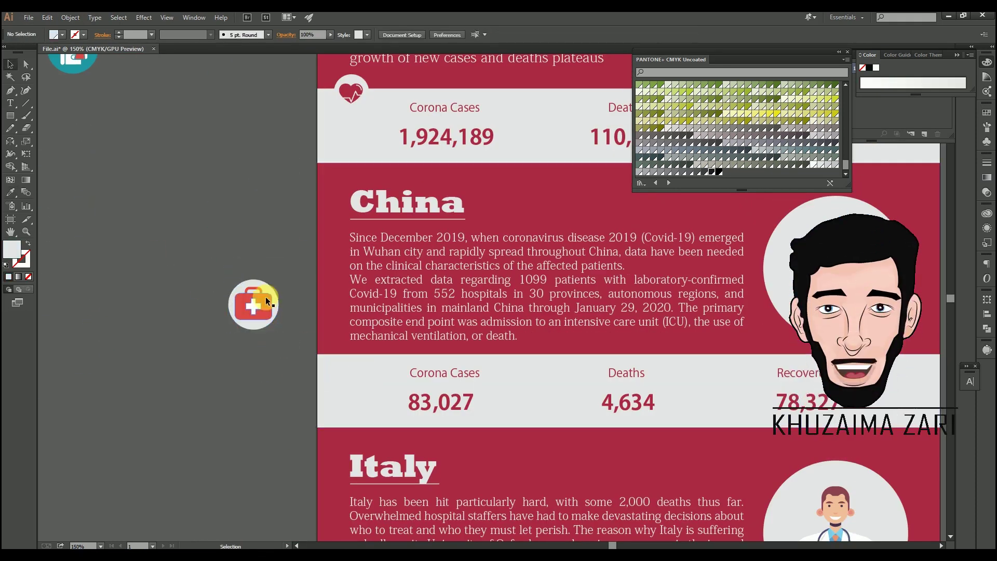
key("i")
left_click(314, 335)
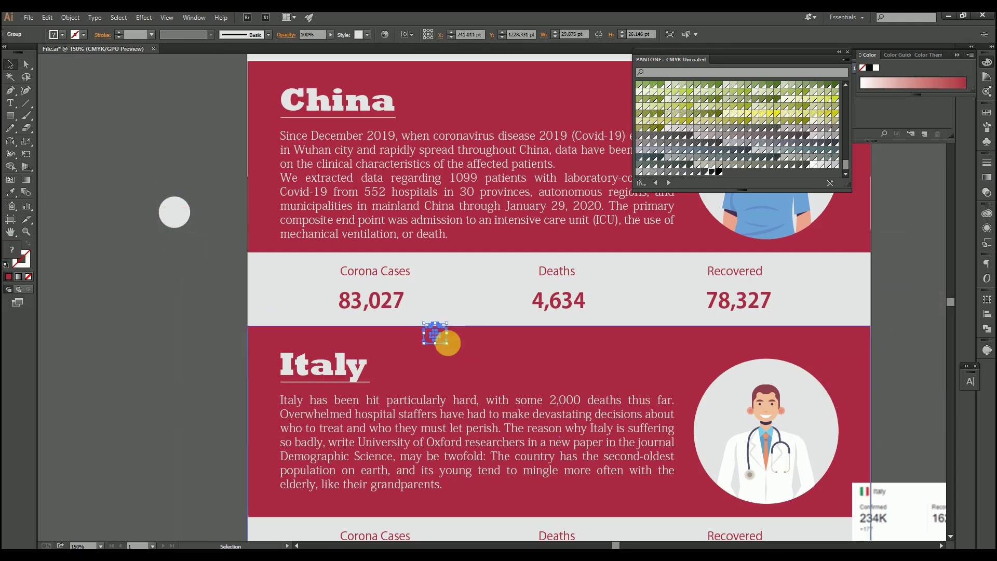
left_click(192, 229)
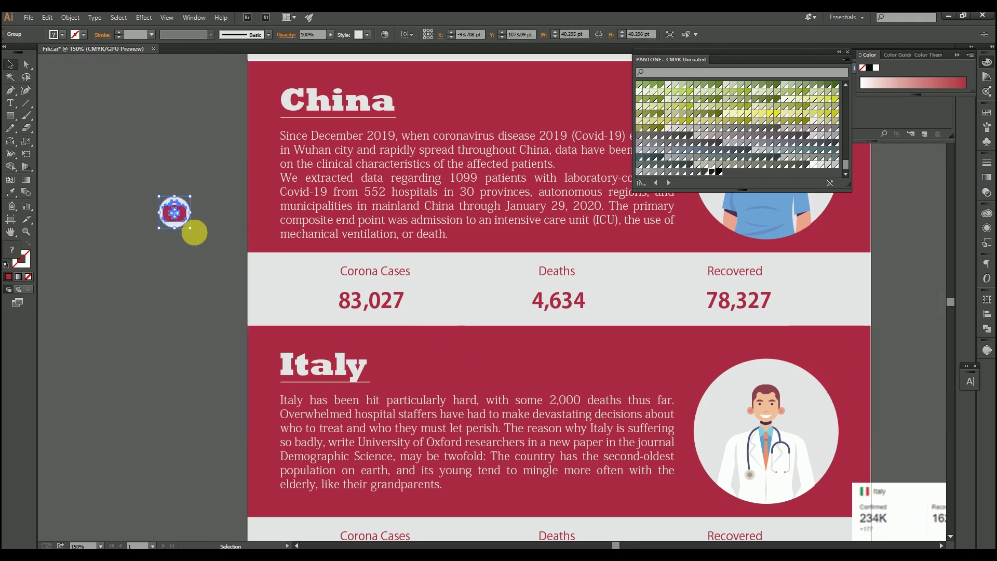
Enlarge the first-aid kit badge slightly and place it on the top edge of the China panel, near the middle.
left_click_drag(190, 228, 206, 243)
left_click(224, 240)
left_click_drag(474, 356, 260, 398)
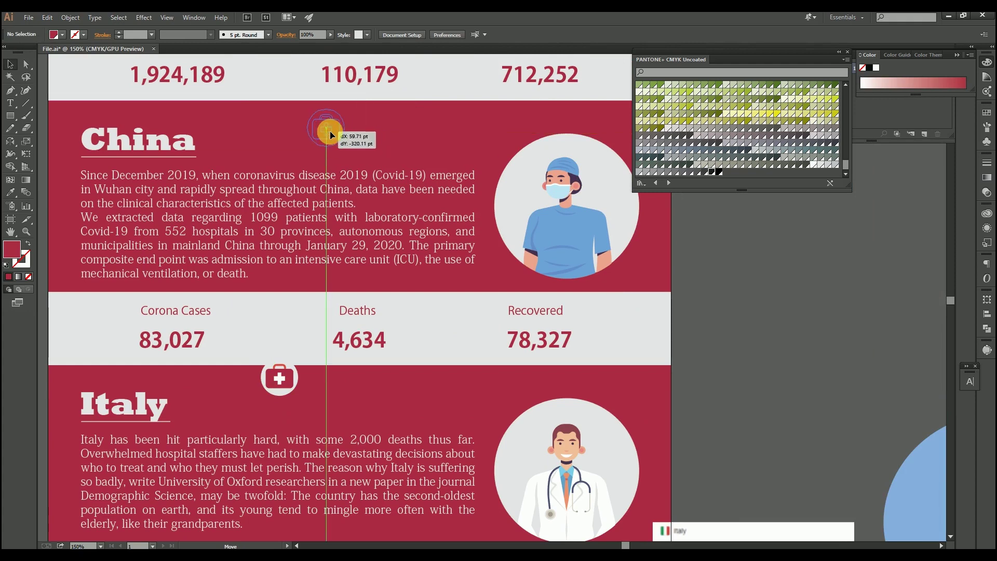
left_click_drag(329, 130, 329, 131)
key("ctrl+minus")
left_click_drag(556, 358, 434, 374)
left_click_drag(373, 317, 360, 311)
left_click_drag(369, 320, 373, 324)
key("ctrl+shift+a")
Recolour the syringe badge beside the artboard, sampling the band's light grey for the circle and the panel's crimson for the syringe.
left_click_drag(462, 526, 437, 382)
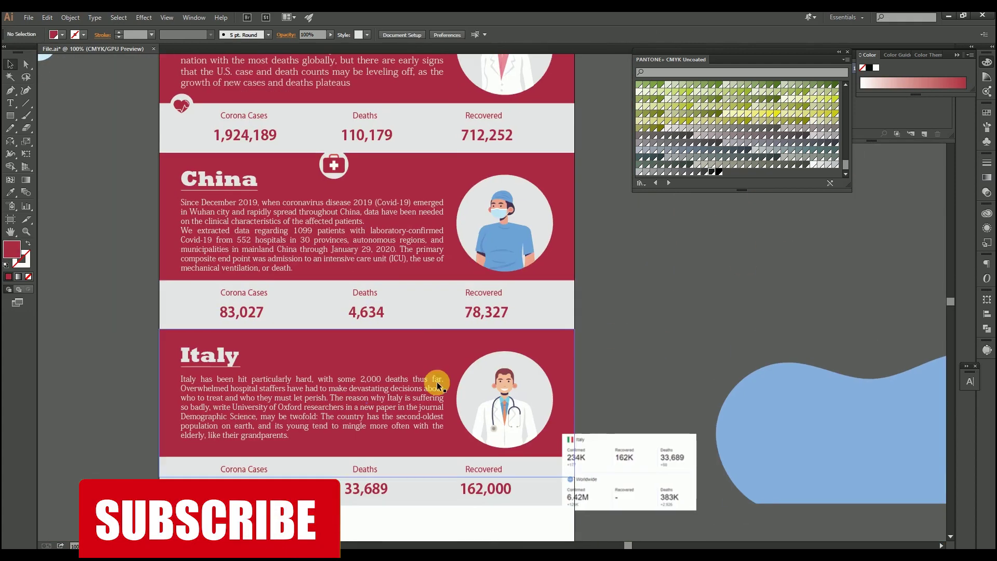
left_click_drag(550, 453, 544, 351)
scroll(544, 352, "down", 1)
left_click_drag(640, 241, 512, 410)
left_click_drag(257, 213, 444, 118)
left_click_drag(142, 151, 298, 425)
scroll(295, 467, "up", 4)
key("a")
left_click(307, 332)
key("i")
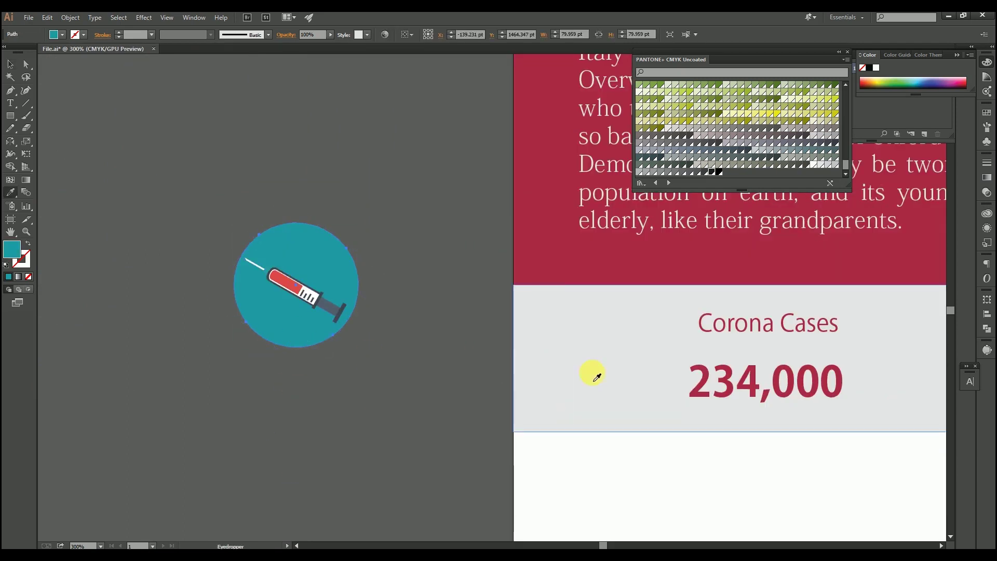
left_click(594, 381)
left_click(296, 286, "ctrl")
left_click(541, 267)
key("v")
left_click(322, 327)
left_click(298, 372)
Duplicate the whole Italy panel with its statistics band directly beneath the original.
scroll(405, 374, "down", 3)
left_click_drag(882, 410, 644, 394)
left_click_drag(644, 394, 234, 221)
left_click_drag(401, 239, 416, 415)
left_click_drag(679, 537, 653, 383)
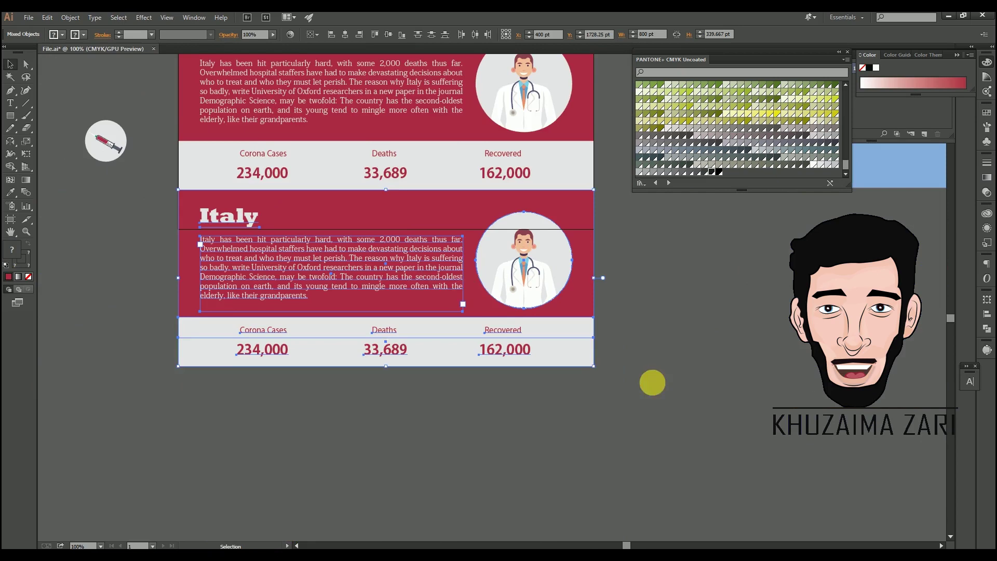
left_click(653, 382)
Replace the doctor in the duplicated panel's circle with the masked surgeon in teal scrubs, scaled and positioned inside the clip group.
left_click_drag(467, 86, 501, 422)
left_click_drag(608, 306, 509, 430)
scroll(510, 430, "down", 1)
left_click(672, 274)
left_click_drag(746, 288, 678, 270)
left_click(679, 269)
left_click_drag(484, 540, 544, 507)
left_click_drag(530, 341, 551, 292)
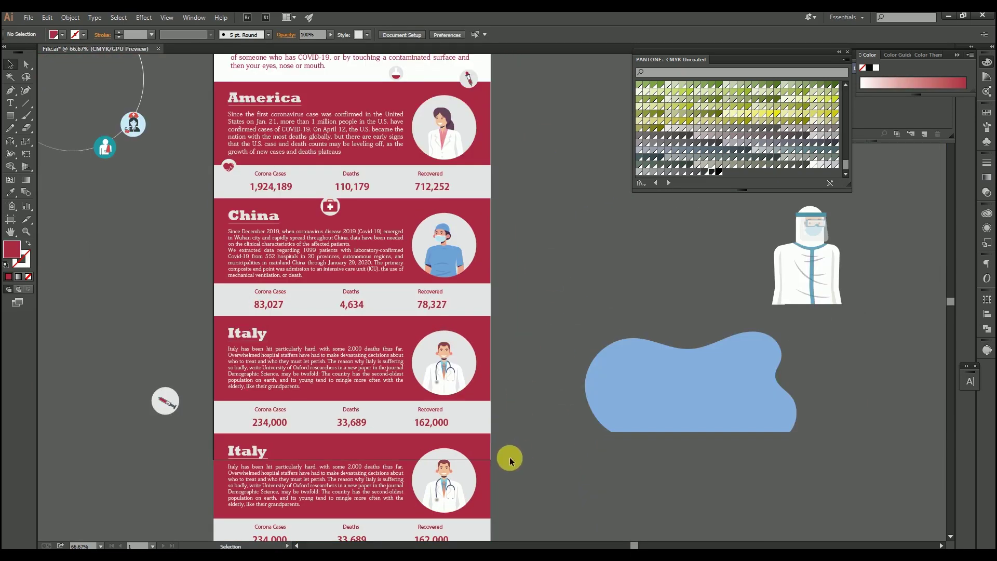
scroll(493, 345, "down", 3)
scroll(474, 373, "up", 2)
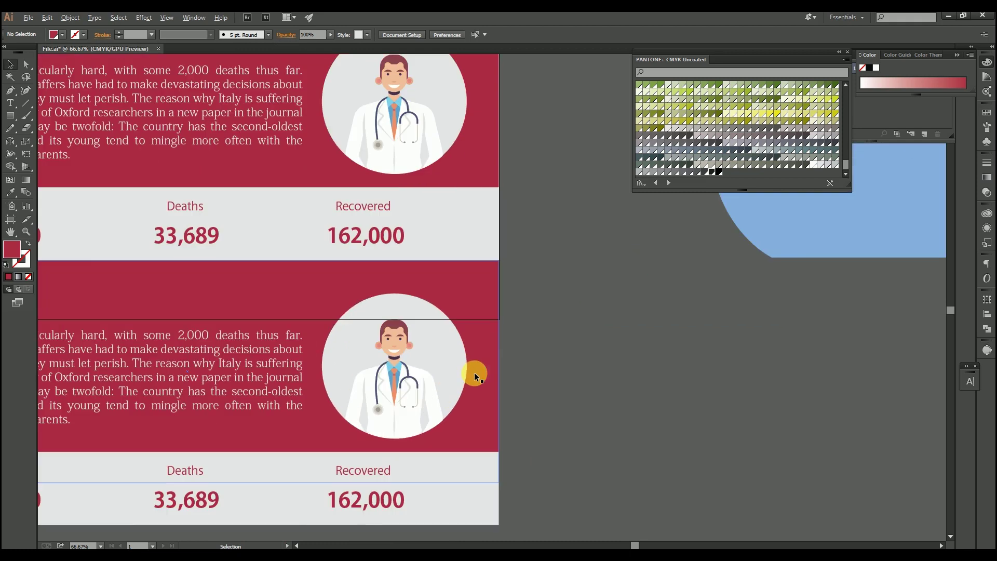
double_click(414, 378)
left_click_drag(414, 378, 525, 253)
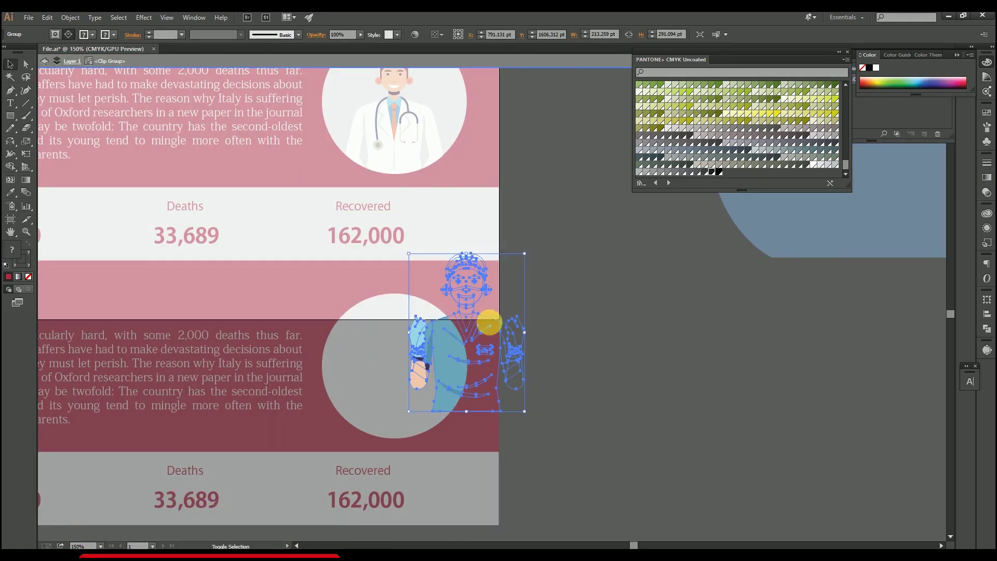
left_click_drag(490, 318, 396, 344)
left_click_drag(456, 307, 447, 320)
left_click_drag(405, 394, 406, 386)
double_click(632, 338)
Extend the artboard's bottom edge well below the duplicated fourth panel, leaving white space beneath it.
scroll(631, 337, "down", 2)
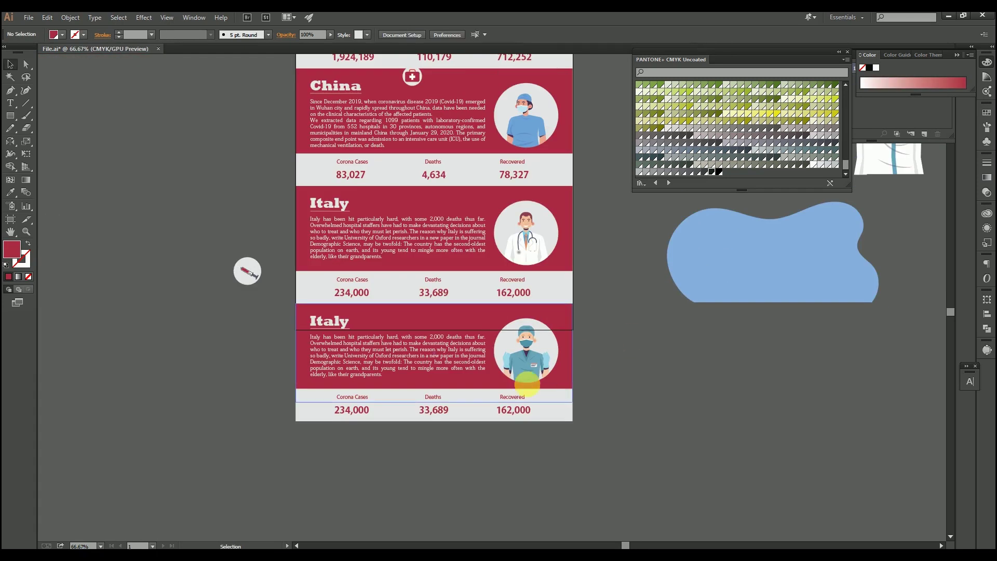
key("shift+o")
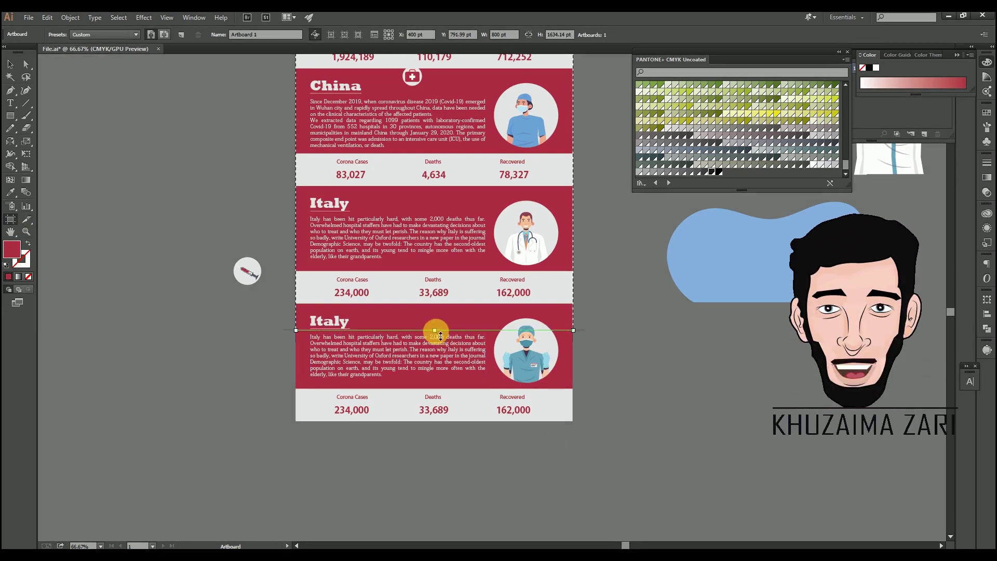
left_click_drag(434, 329, 451, 514)
left_click(10, 64)
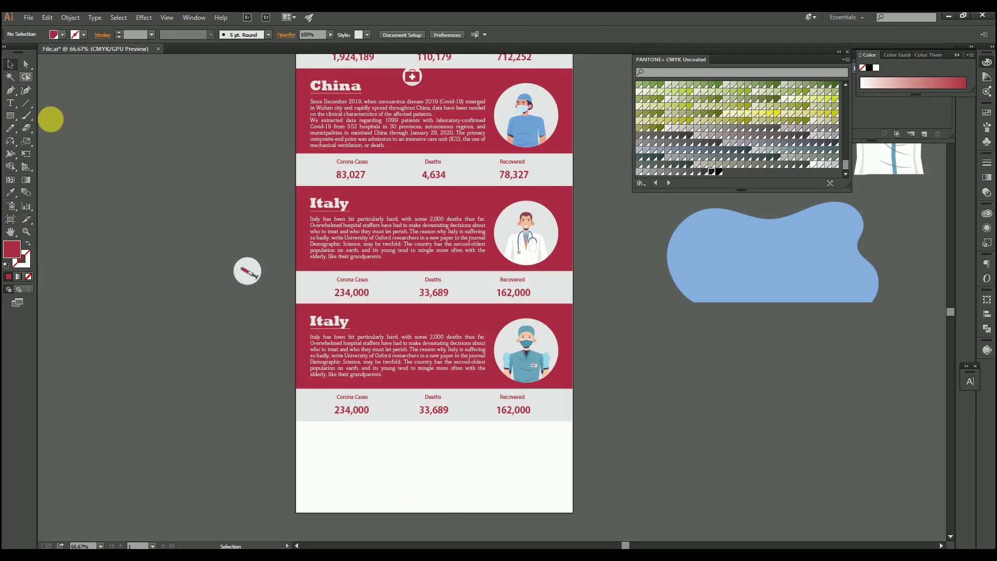
scroll(423, 296, "up", 2)
scroll(412, 212, "down", 3)
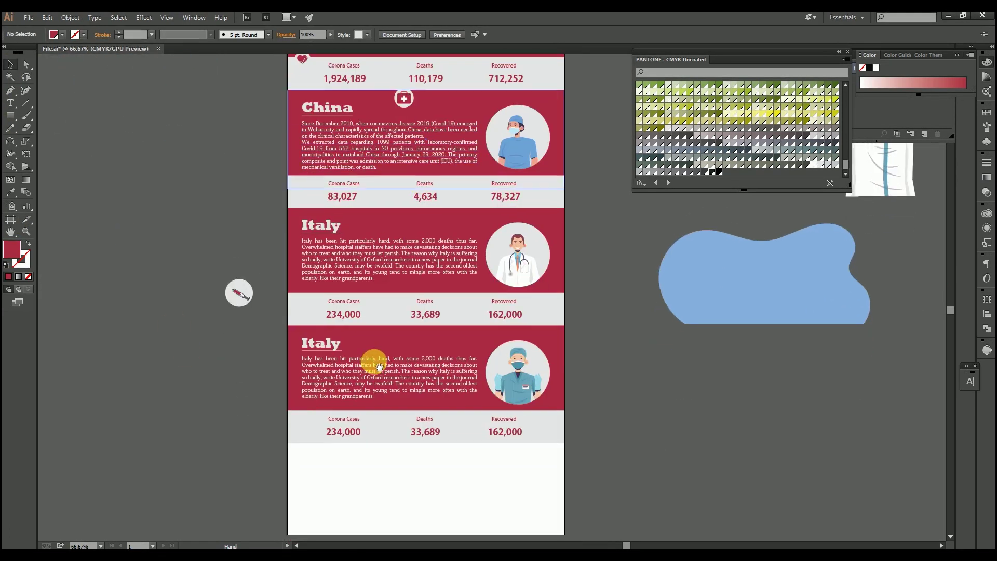
Change the fourth panel's heading to Russia, copied from the Word document, and lengthen its underline to the width of the word.
scroll(329, 329, "up", 3)
left_click(509, 546)
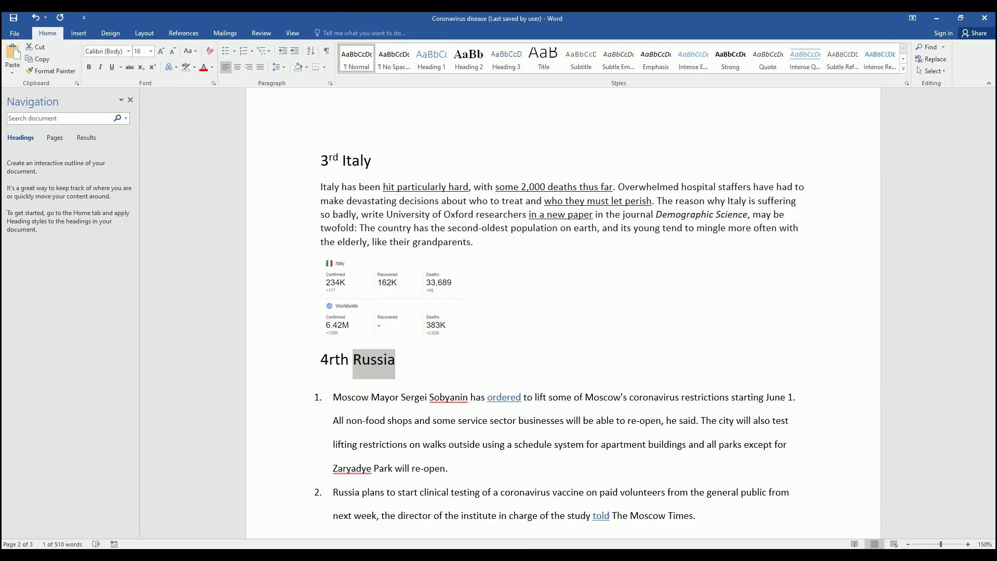
key("ctrl+c")
key("alt+Tab")
left_click_drag(263, 289, 192, 310)
key("ctrl+v")
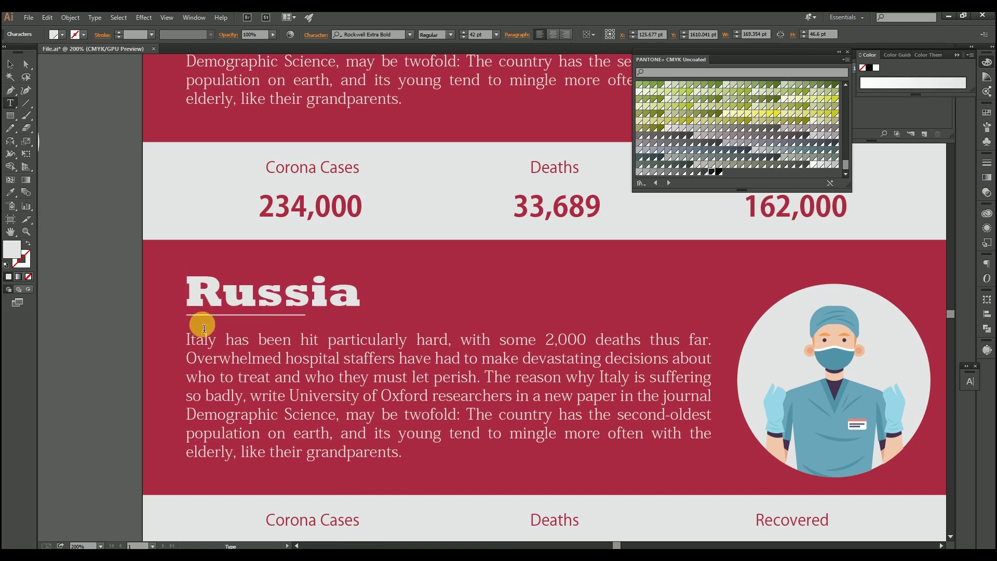
left_click(12, 63)
left_click(296, 315)
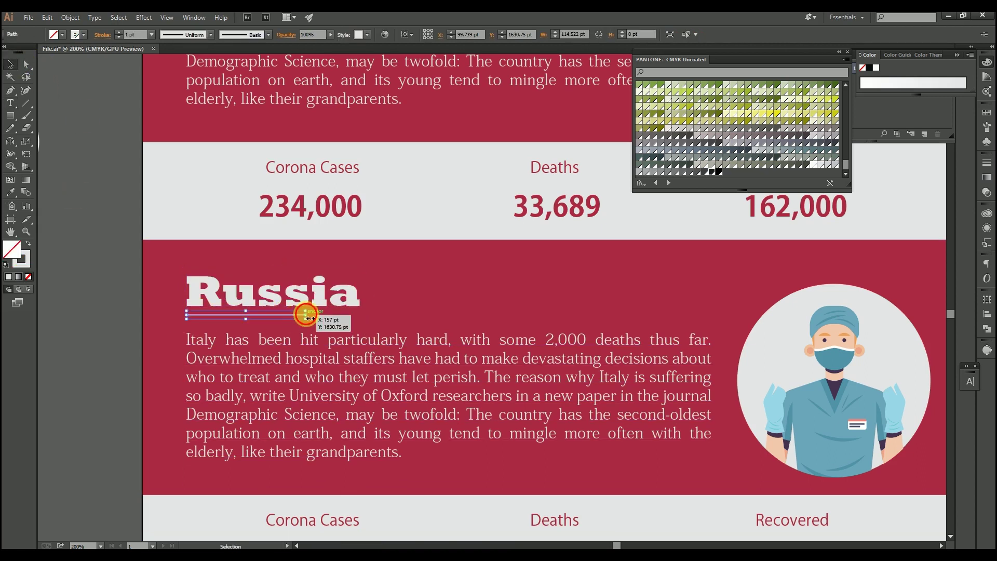
left_click_drag(305, 315, 370, 322)
Replace the fourth panel's paragraph with the two Russia passages copied from the Word document.
left_click(470, 548)
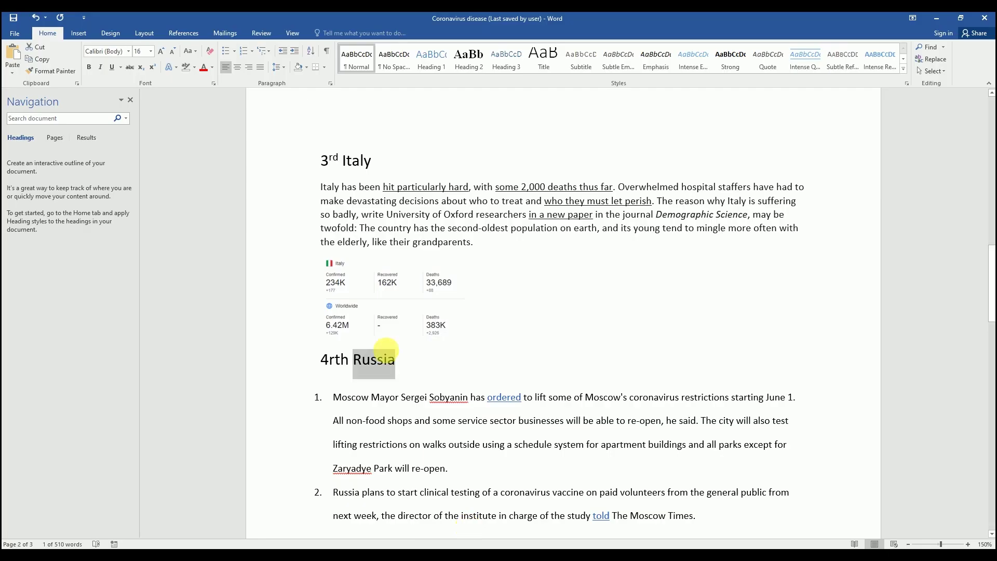
scroll(462, 390, "down", 1)
left_click_drag(705, 366, 333, 242)
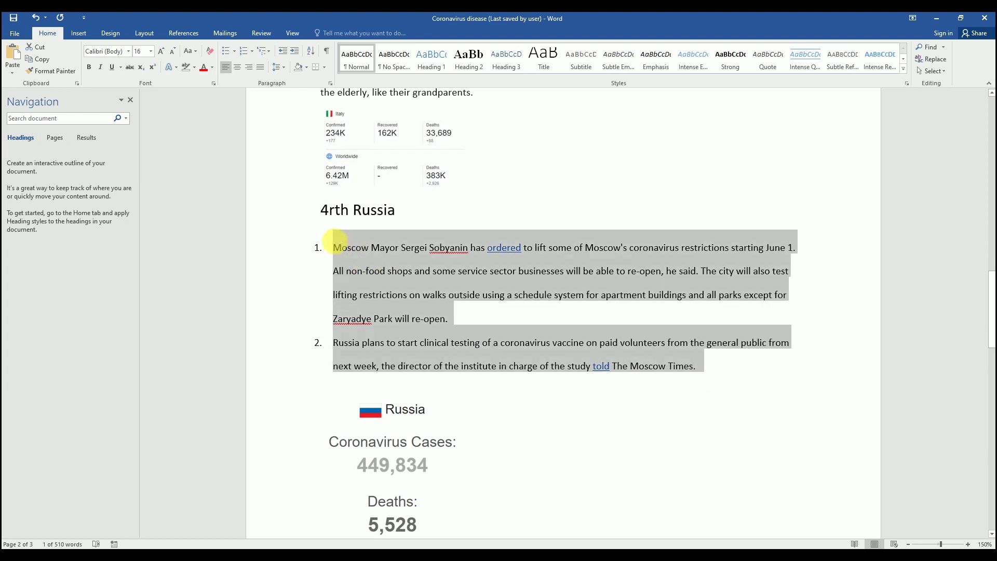
left_click(454, 547)
double_click(382, 457)
key("ctrl+a")
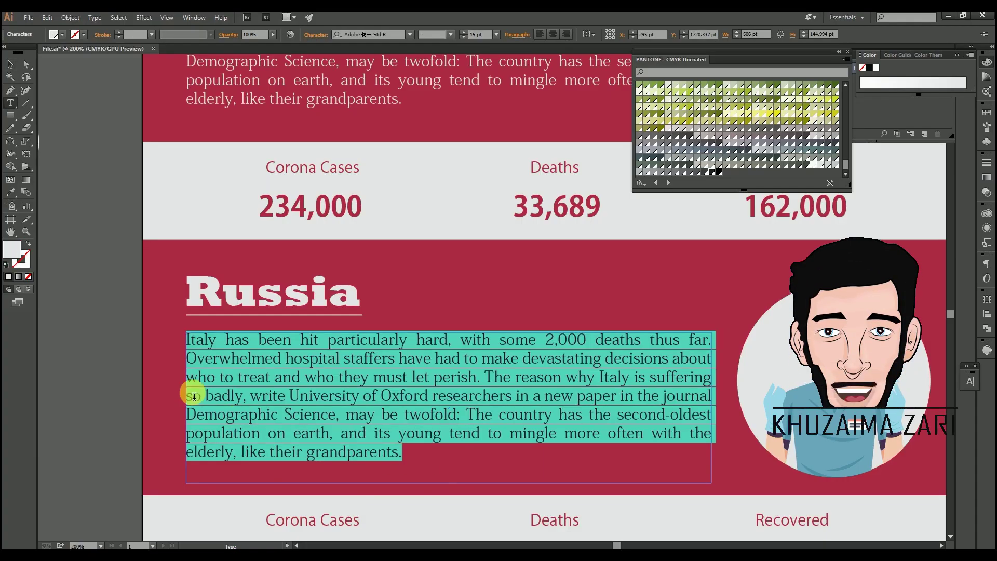
key("ctrl+v")
Remove the list numbers and their gaps from the start of both passages in the Russia paragraph.
left_click_drag(350, 338, 183, 339)
key("BackSpace")
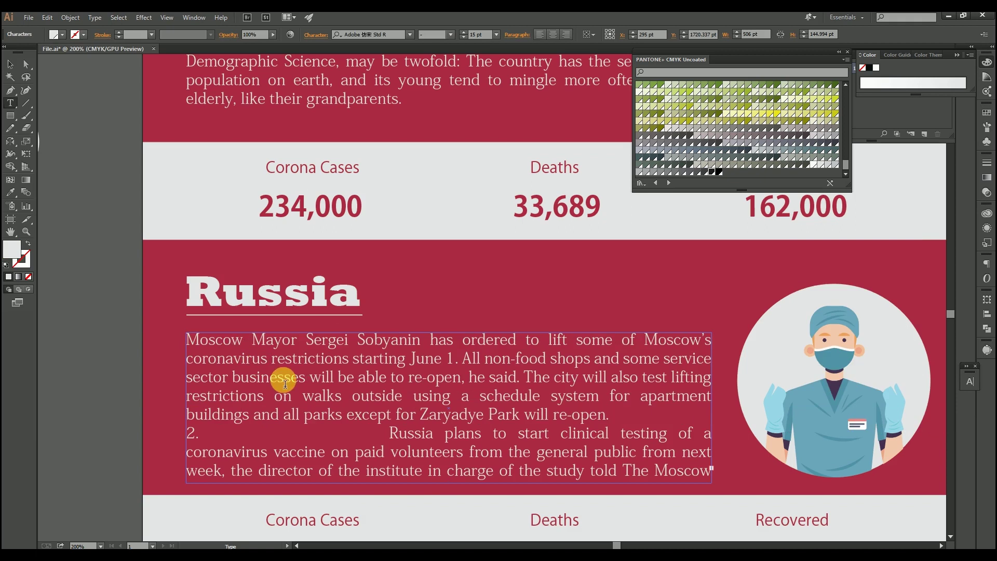
left_click(328, 441)
key("BackSpace")
key("BackSpace")
key("BackSpace")
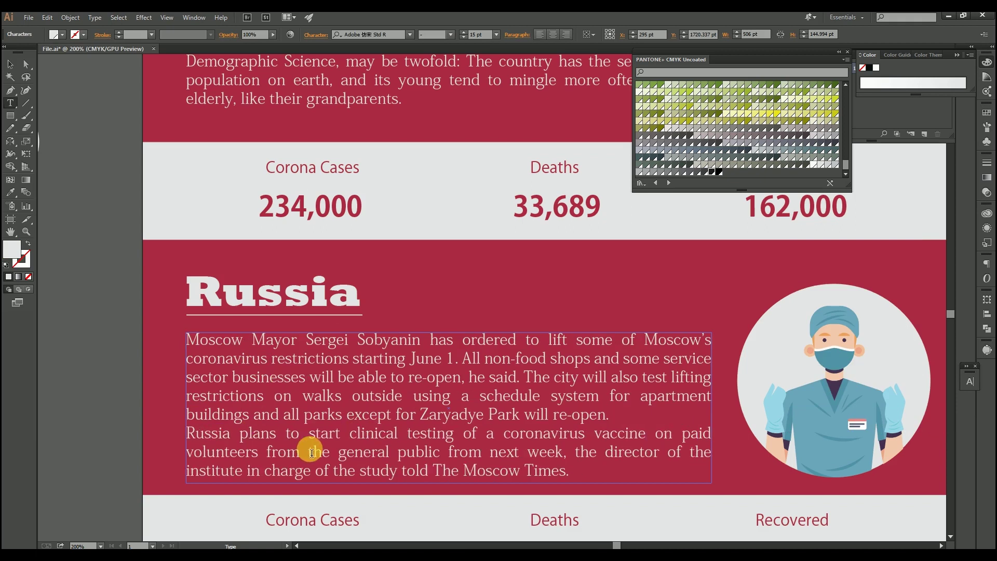
Reduce the Russia paragraph's font size to 14 pt.
left_click(9, 66)
left_click(526, 384)
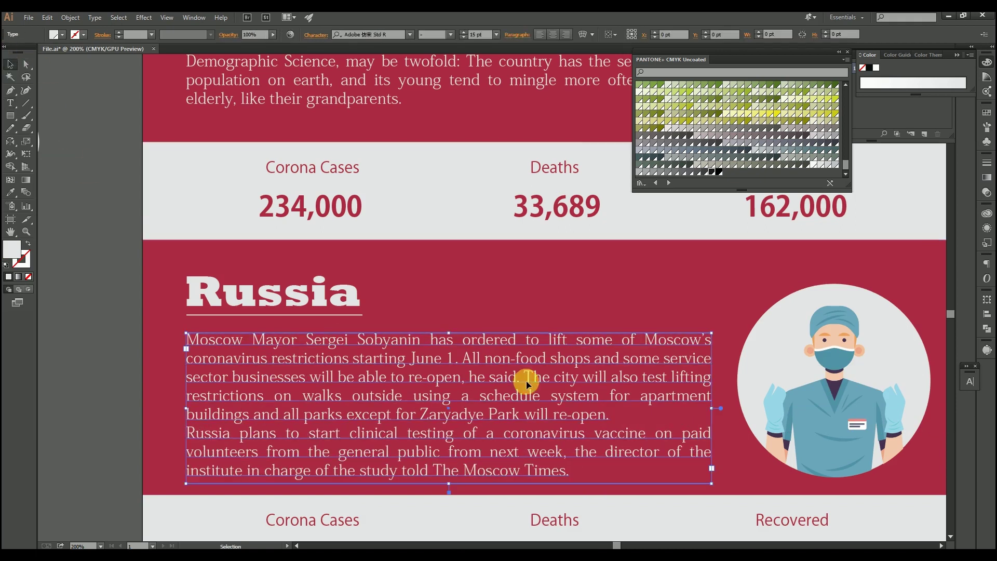
left_click(463, 36)
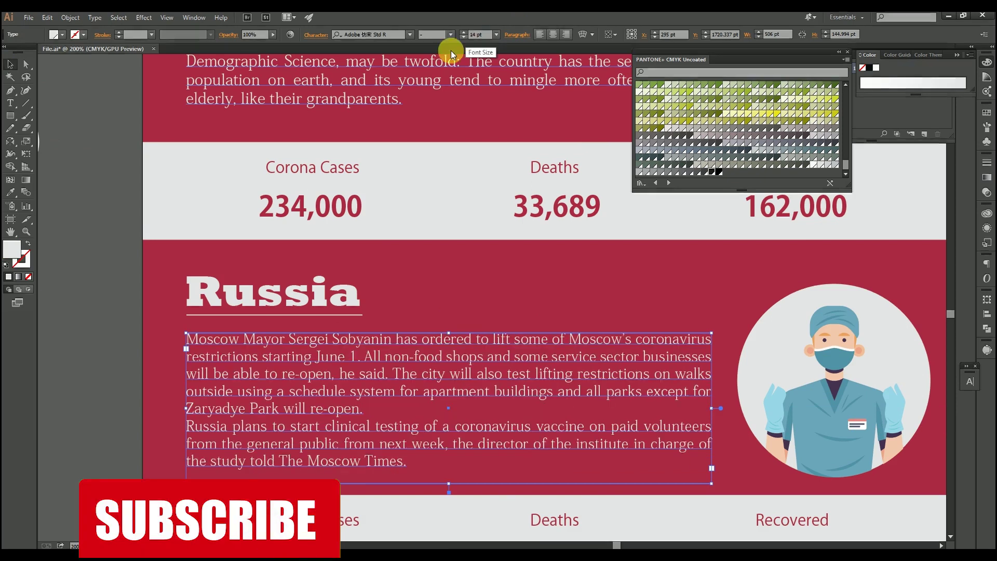
left_click(125, 300)
Copy the Russia statistics picture from the Word document, paste it into Illustrator, and place it below Russia's statistics band.
scroll(572, 390, "down", 2)
left_click_drag(692, 416, 506, 267)
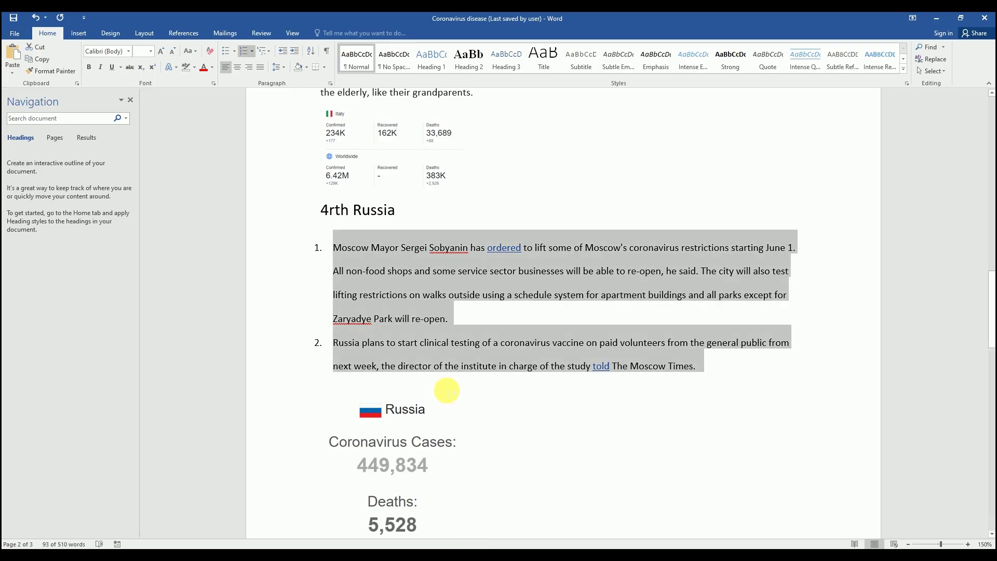
scroll(446, 390, "down", 3)
left_click(421, 377)
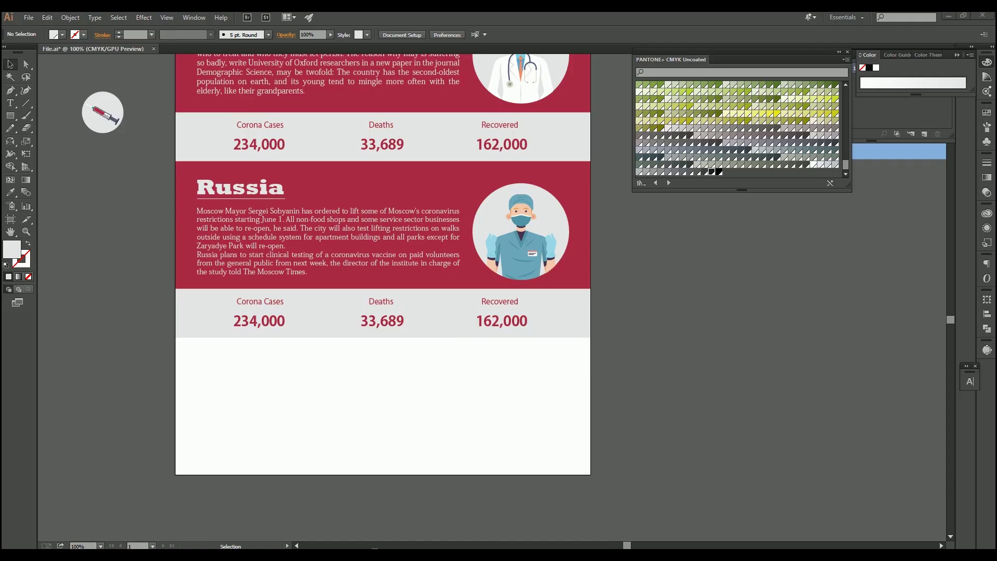
key("ctrl+v")
scroll(572, 299, "up", 1)
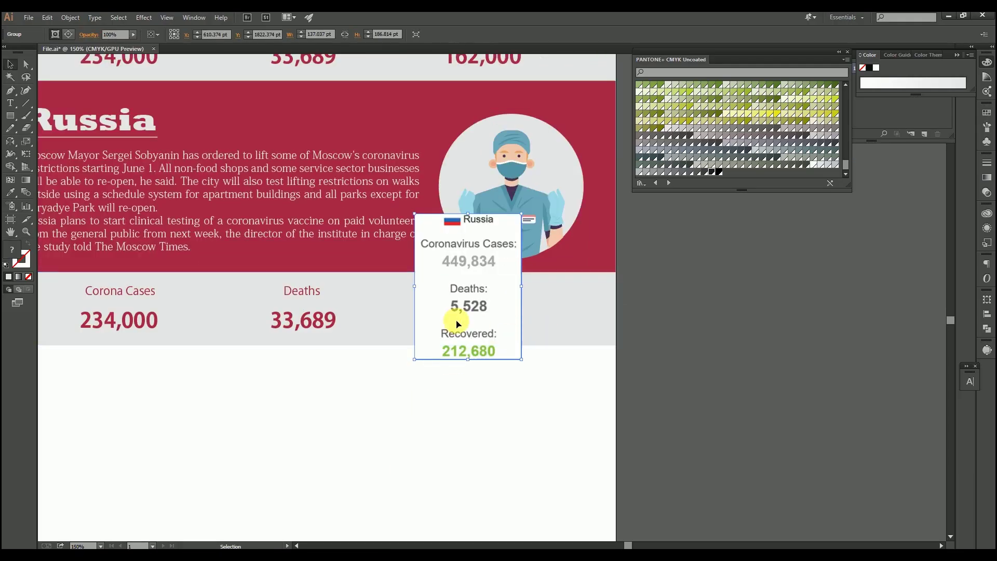
scroll(543, 285, "left", 1)
left_click_drag(543, 288, 418, 450)
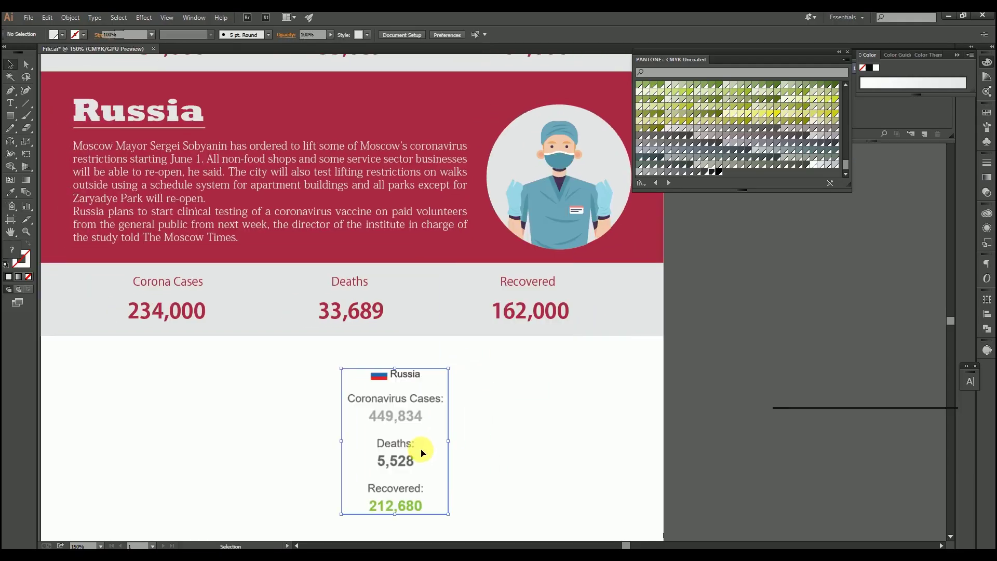
Set Russia's Corona Cases figure to 449,834 and its Deaths figure to 5,528.
left_click(164, 311)
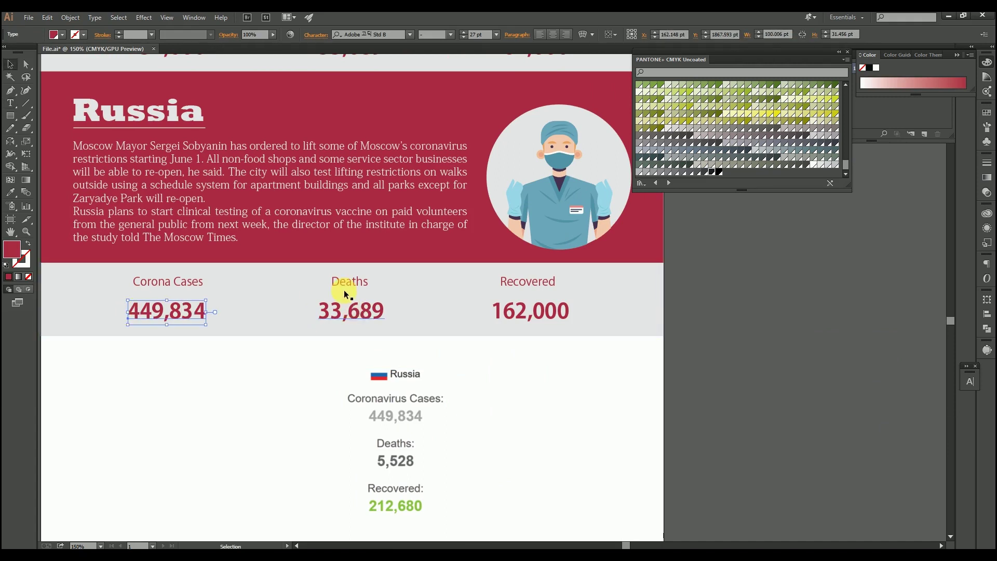
left_click_drag(383, 311, 267, 320)
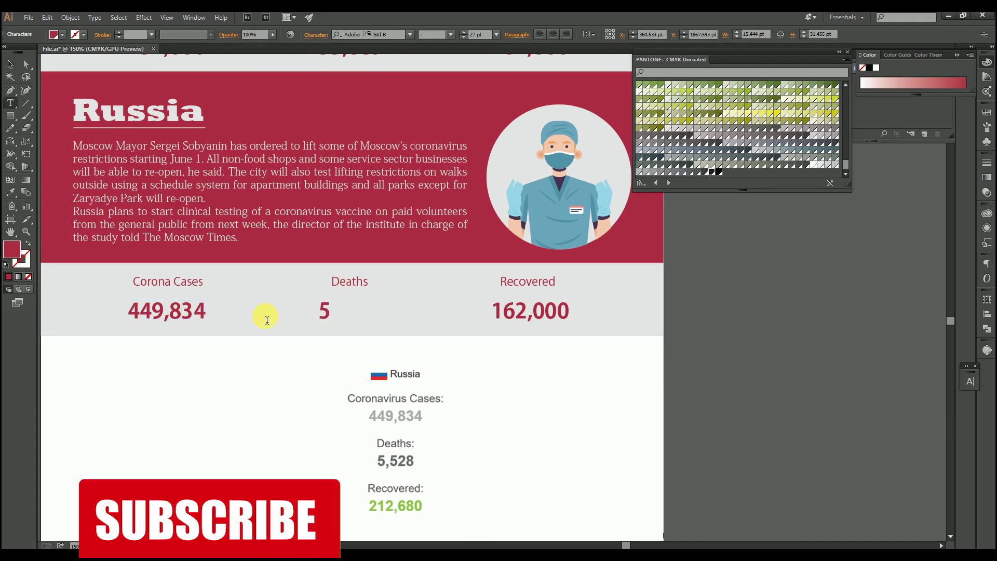
type("5,528")
key("Escape")
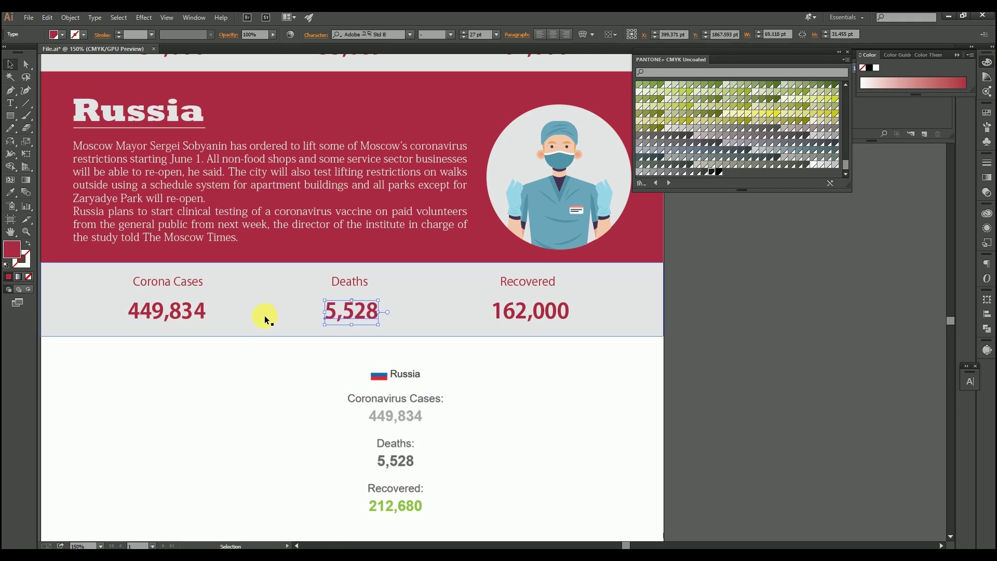
Set Russia's Recovered figure to 212,680 and delete the Russia statistics picture below the band.
key("t")
left_click(581, 321)
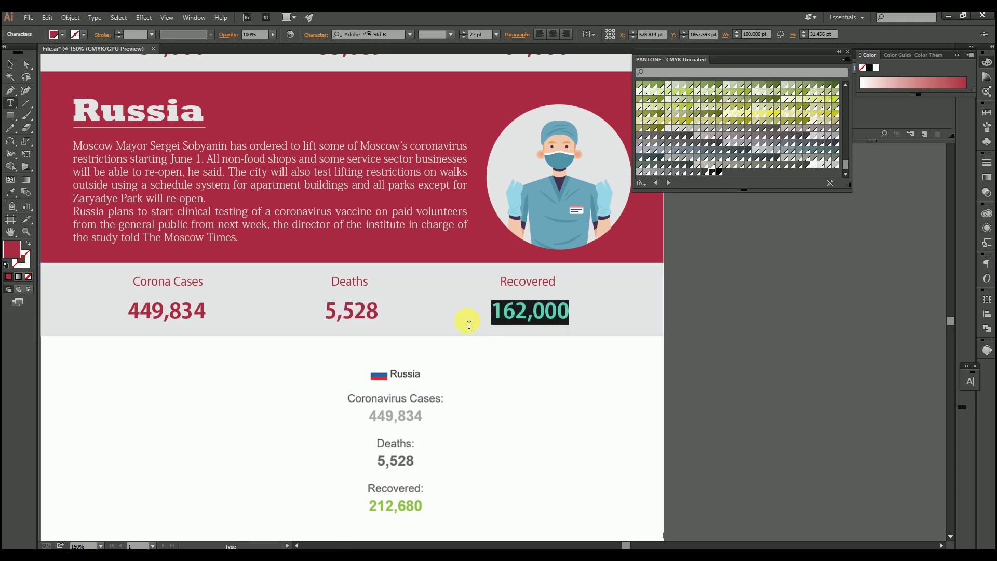
type("212,")
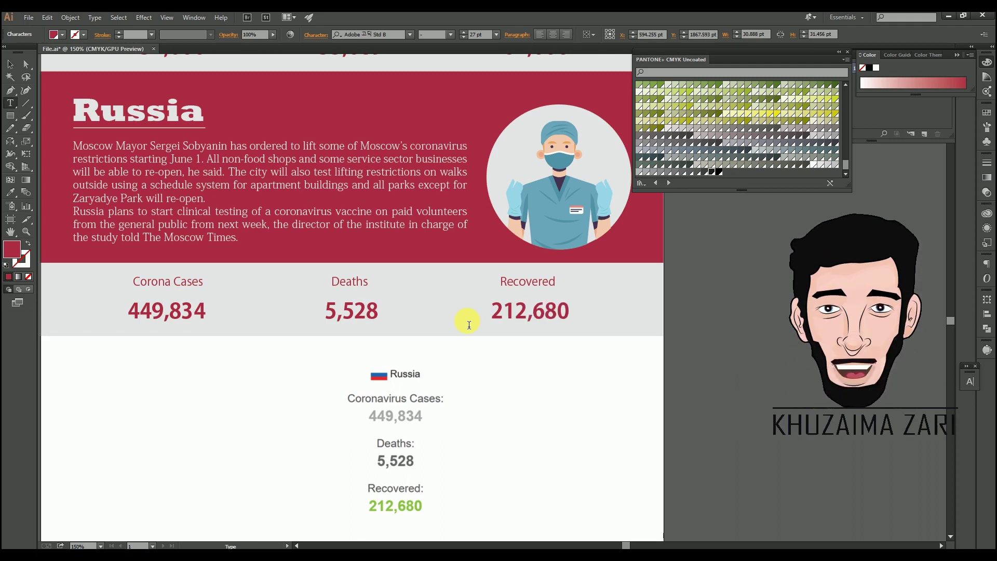
left_click(413, 414)
key("Delete")
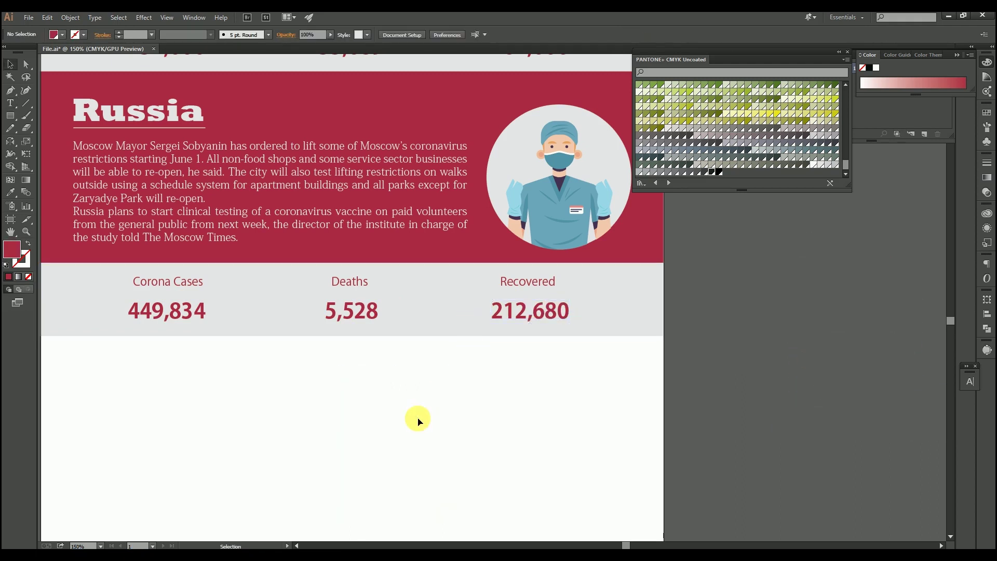
Duplicate the Russia panel together with its statistics band directly below the original as the fifth panel.
scroll(416, 416, "down", 3)
left_click_drag(503, 344, 210, 254)
left_click_drag(409, 329, 410, 355)
left_click_drag(364, 285, 364, 373, "alt")
left_click(469, 305)
left_click_drag(467, 185, 474, 219)
left_click_drag(628, 174, 422, 436)
scroll(416, 426, "up", 3)
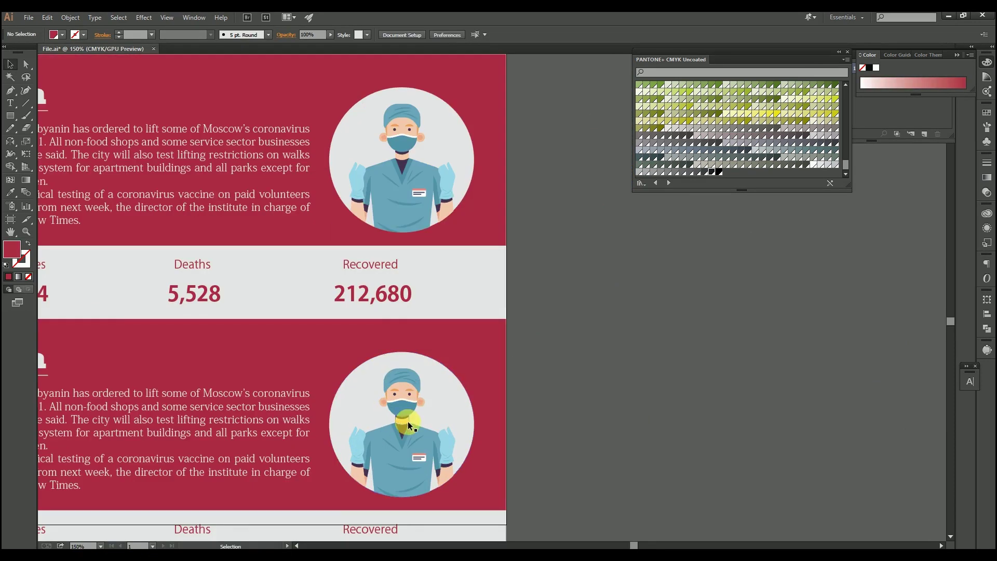
Replace the medic in the fifth panel's circle with the figure in a white protective suit and face shield.
scroll(407, 422, "down", 2)
double_click(421, 377)
key("Delete")
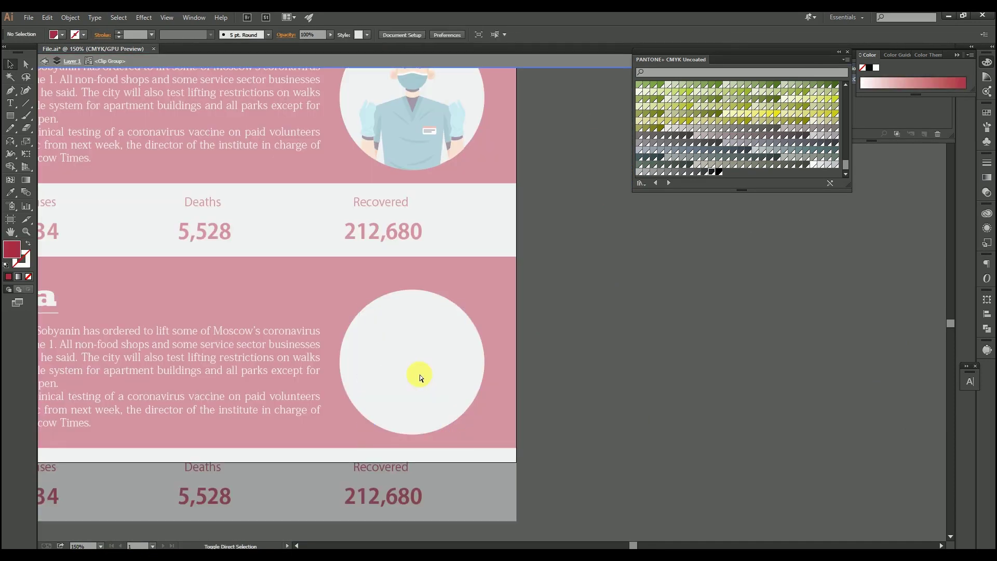
left_click_drag(688, 289, 642, 355)
left_click_drag(593, 443, 418, 403)
double_click(602, 394)
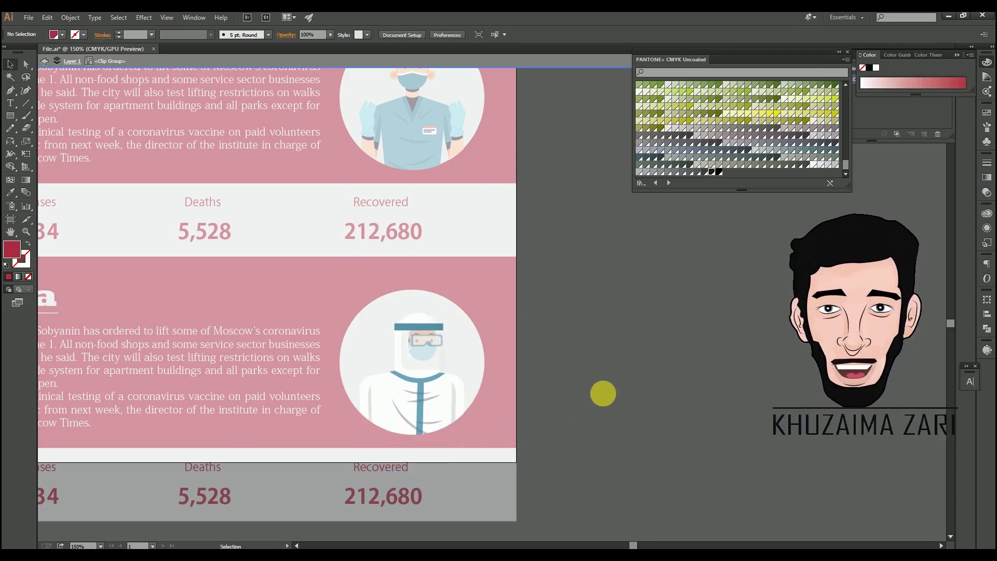
scroll(540, 358, "down", 1)
left_click_drag(340, 363, 431, 385)
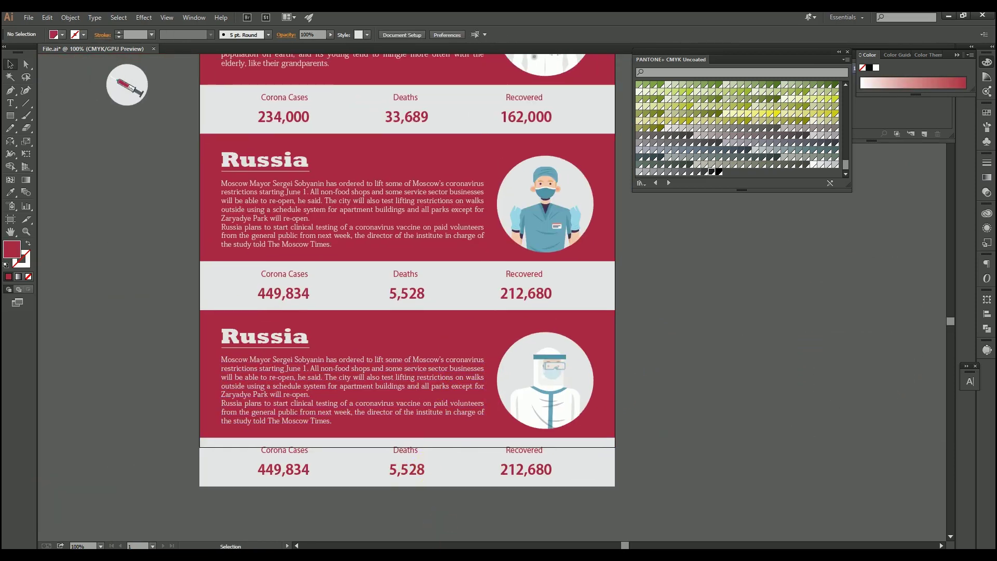
Replace the fifth panel's paragraph with the two Iran passages copied from the Word document.
key("alt+Tab")
scroll(428, 358, "down", 6)
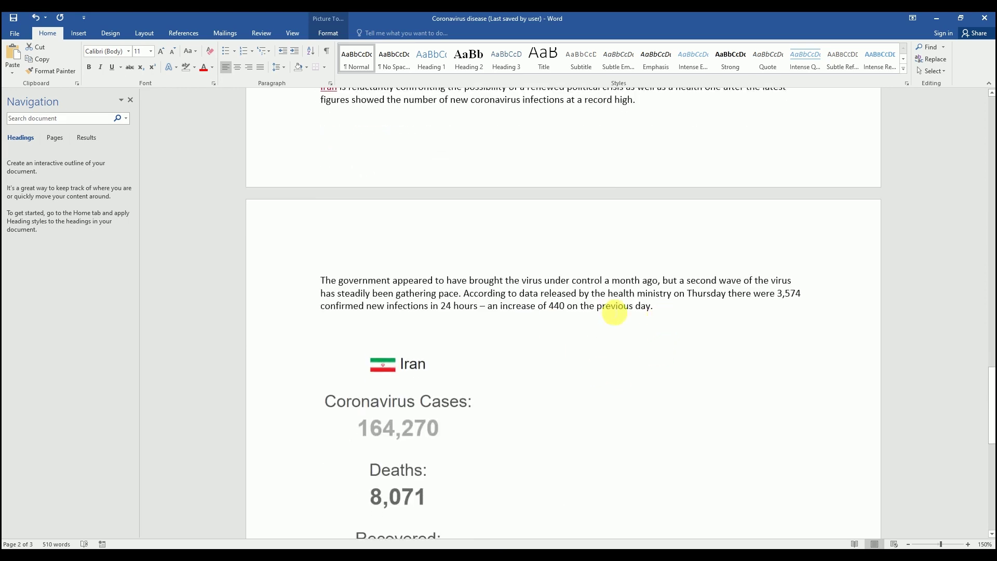
left_click_drag(629, 307, 343, 146)
key("ctrl+c")
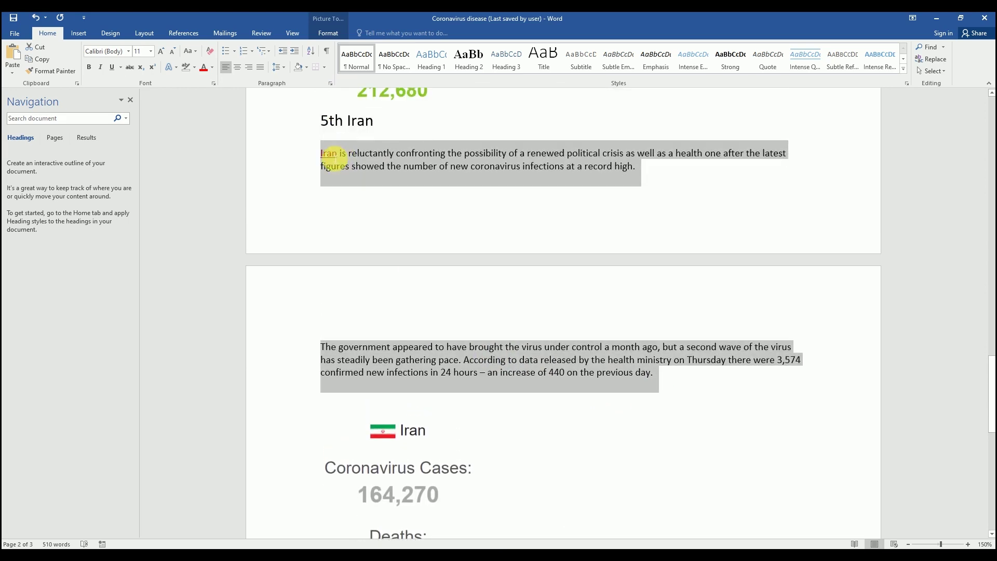
key("alt+Tab")
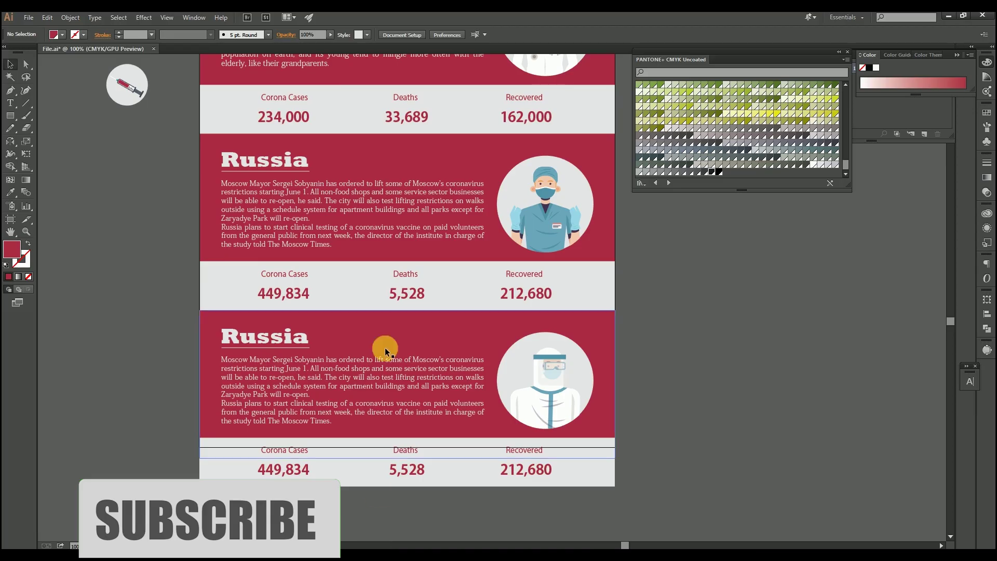
triple_click(327, 416)
key("ctrl+a")
key("ctrl+v")
left_click(10, 64)
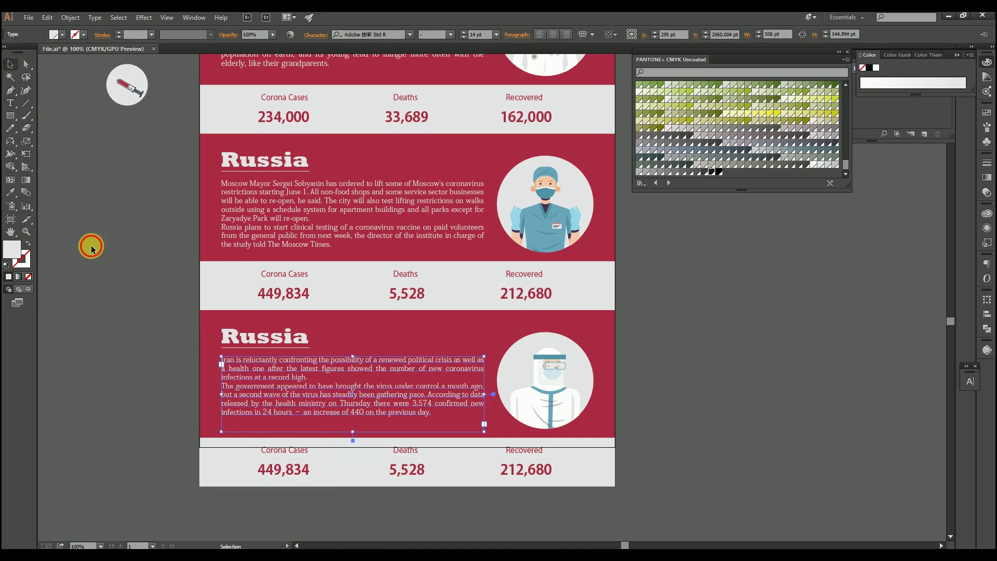
left_click(89, 247)
Extend the artboard's lower edge to the bottom of the fifth panel's statistics band.
scroll(247, 343, "up", 1)
left_click_drag(448, 426, 349, 293)
left_click(364, 306)
left_click(805, 427)
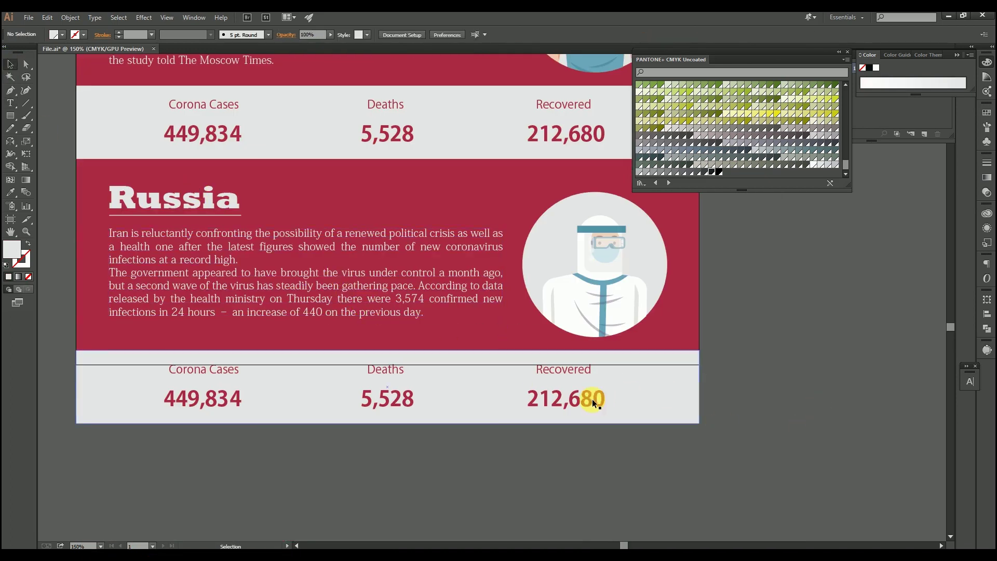
key("shift+o")
left_click_drag(401, 365, 408, 425)
key("v")
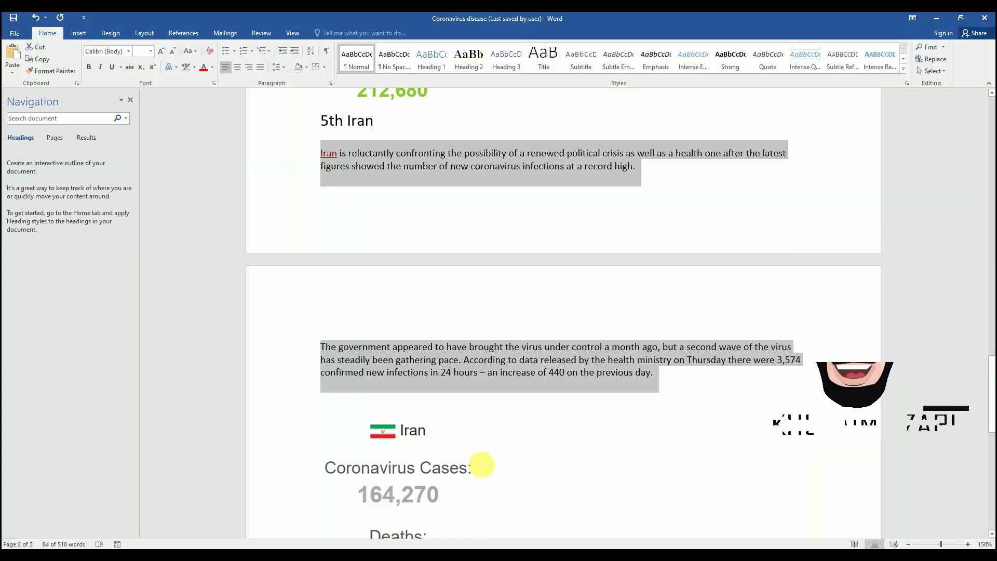
Copy the Iran statistics picture from the Word document, paste it into Illustrator, and place it beside the fifth panel.
scroll(481, 463, "down", 5)
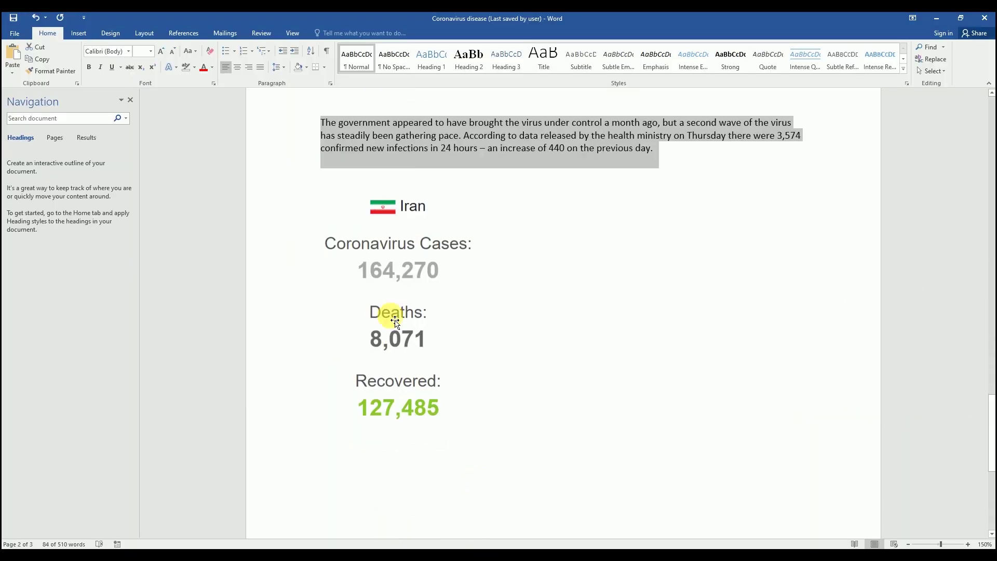
left_click(392, 328)
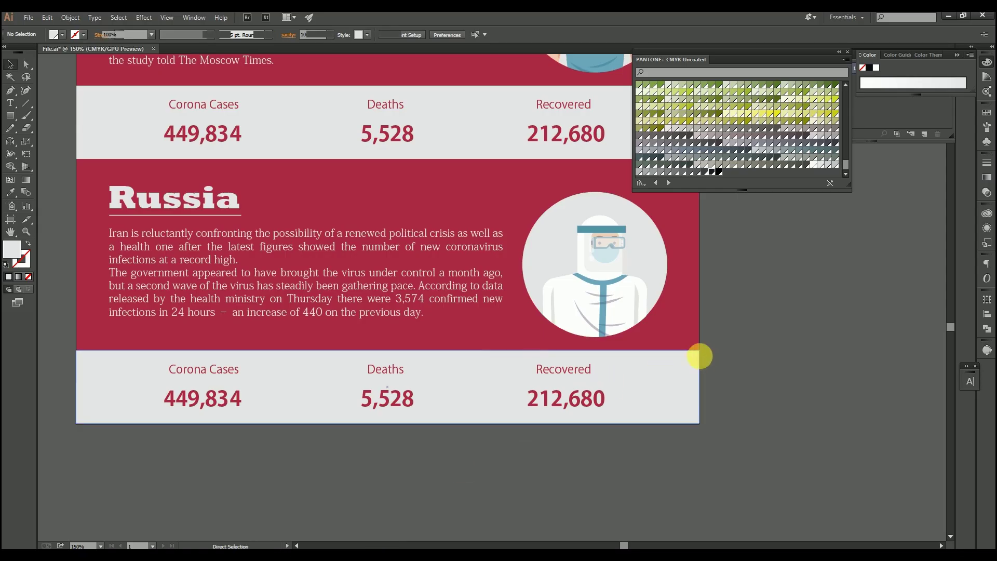
key("ctrl+v")
left_click_drag(510, 319, 776, 335)
Set the fifth panel's Corona Cases to 164,270, Deaths to 8,071 and Recovered to 127,485.
key("t")
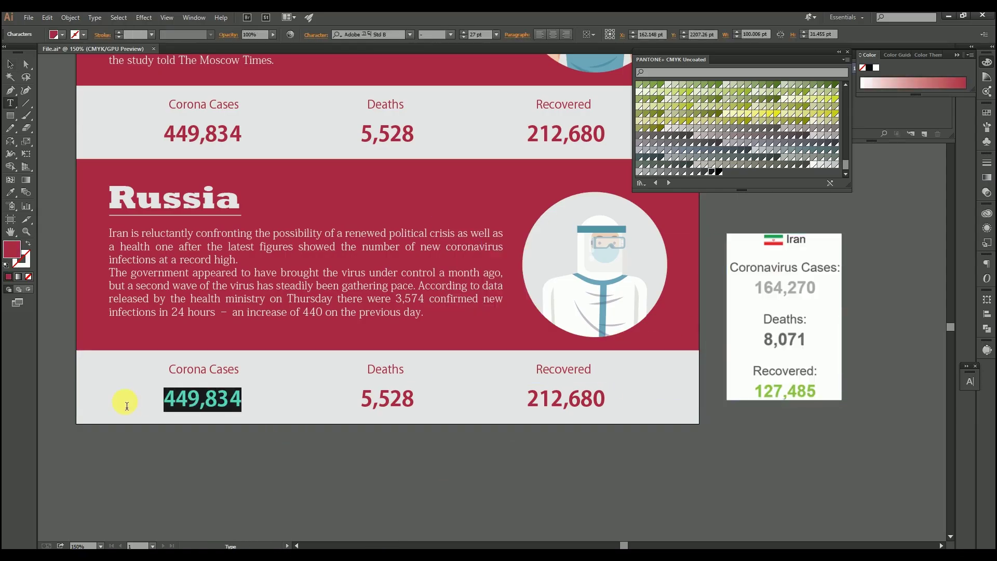
type("164,270")
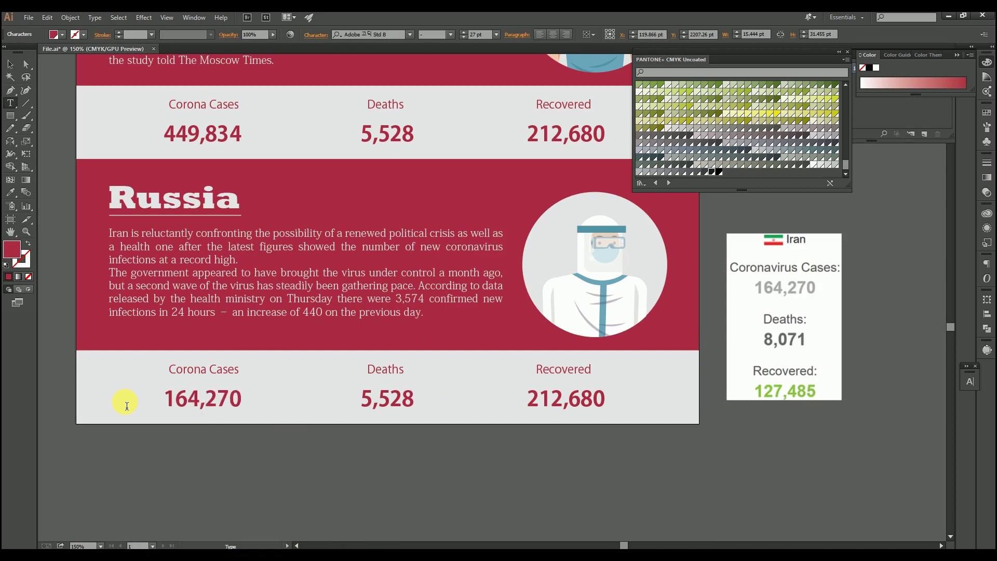
key("Escape")
double_click(416, 403)
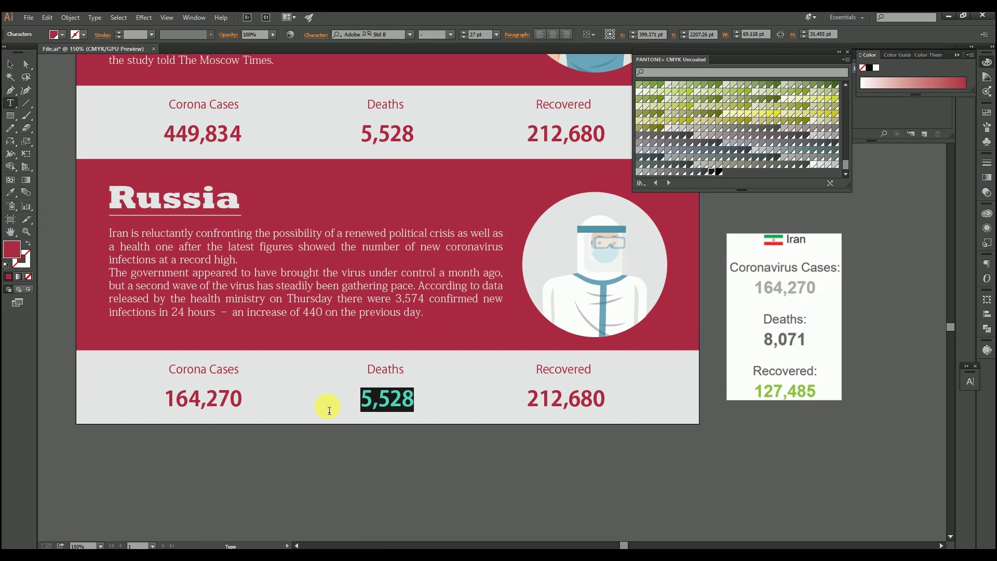
type("8,")
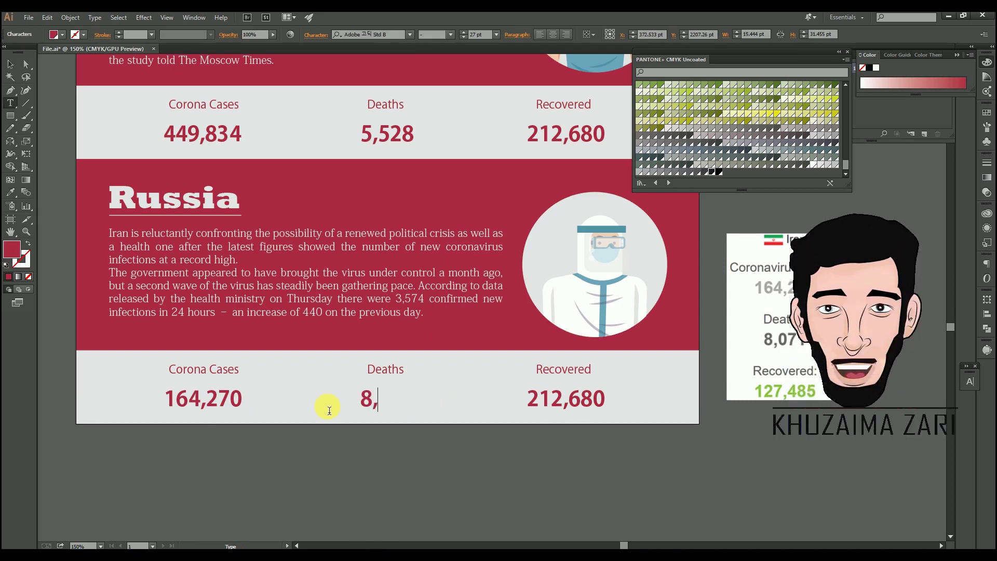
type("071")
key("Escape")
double_click(601, 404)
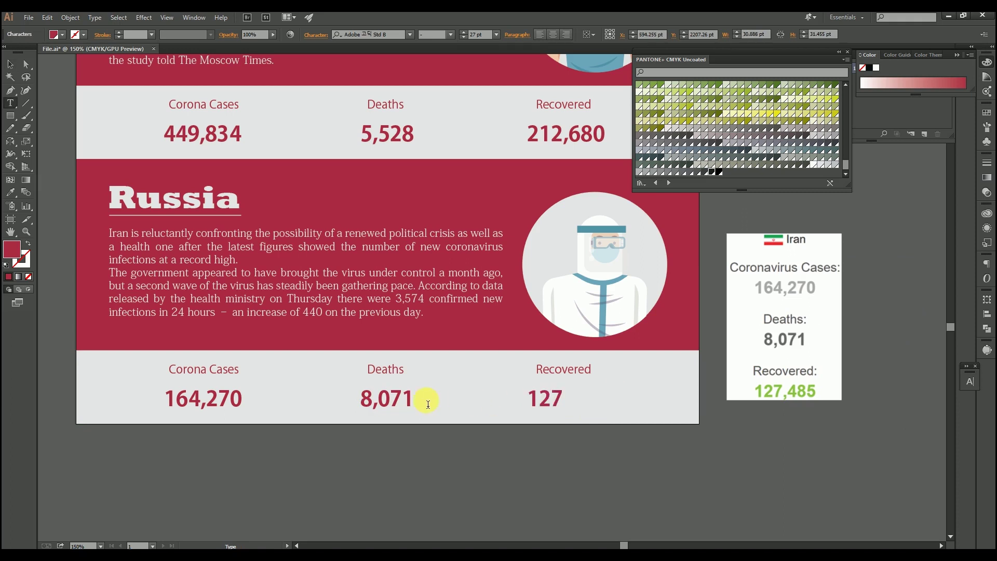
type("127,485")
key("Escape")
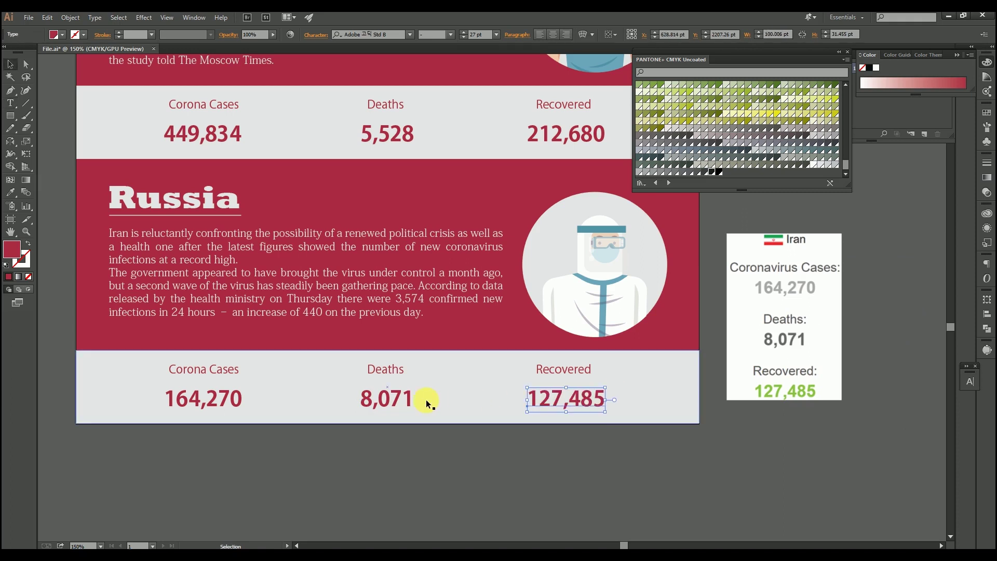
Delete the Iran statistics picture and the leftover blue wavy shape outside the artboard.
left_click(542, 464)
scroll(563, 450, "down", 3)
left_click(649, 417)
key("Delete")
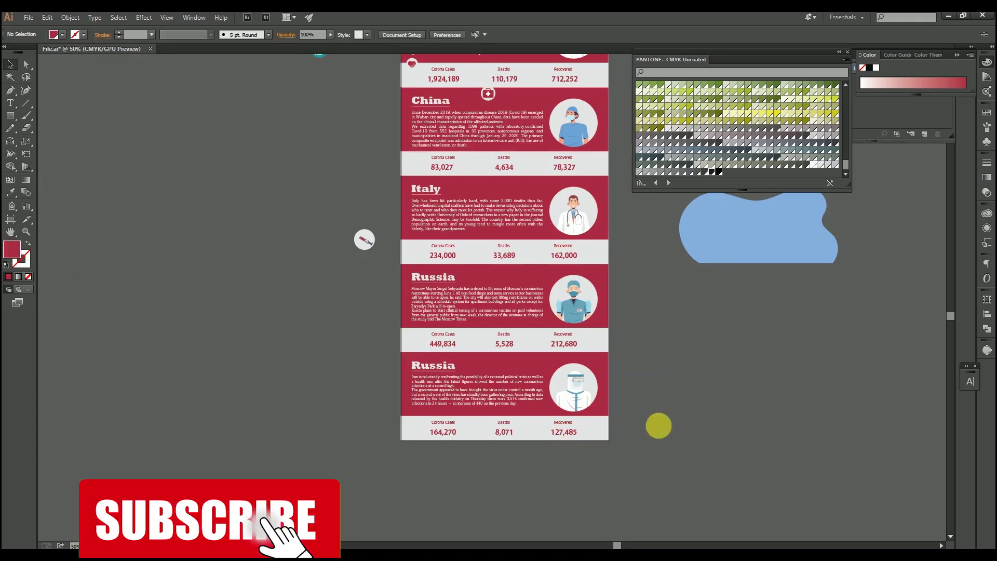
left_click_drag(745, 321, 541, 398)
left_click_drag(462, 225, 629, 366)
key("Delete")
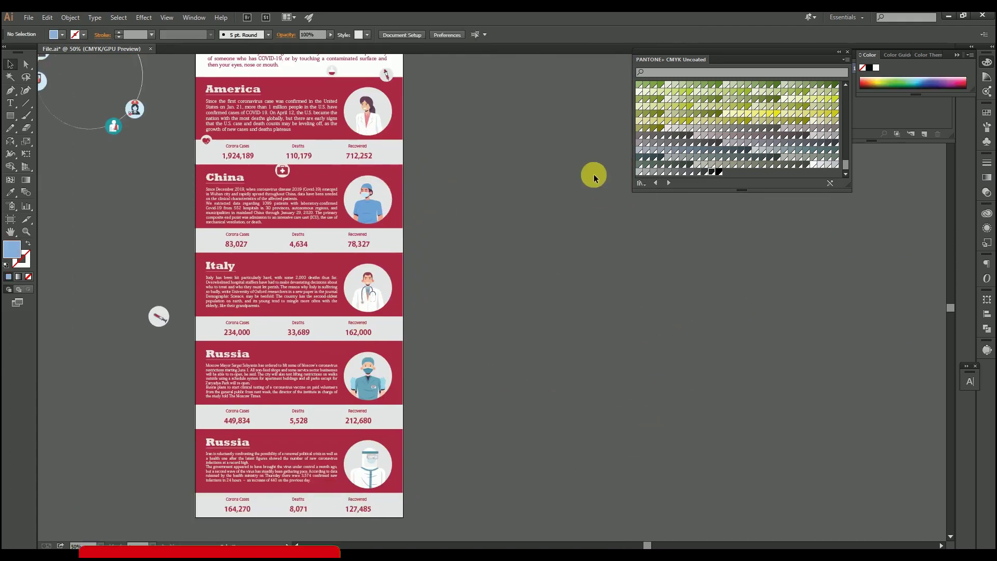
Place a copy of the America panel's syringe icon at the flyer's right edge between the China and Italy panels.
key("v")
left_click(385, 75)
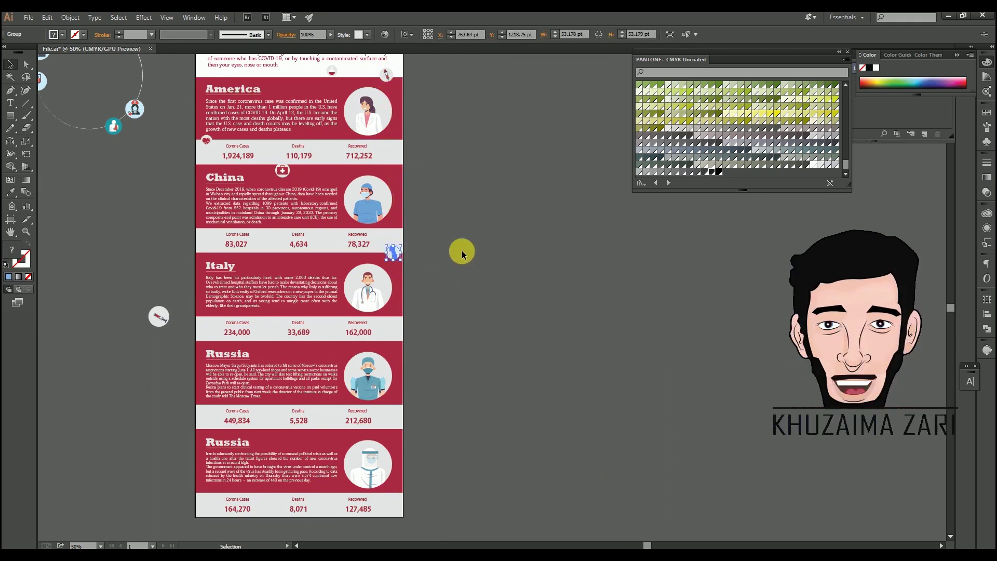
scroll(462, 252, "up", 3)
left_click(368, 267)
Move the blood bag icon off the ring to beside the loose syringe icon, and delete the ring outline.
scroll(368, 267, "down", 2)
left_click_drag(226, 195, 550, 362)
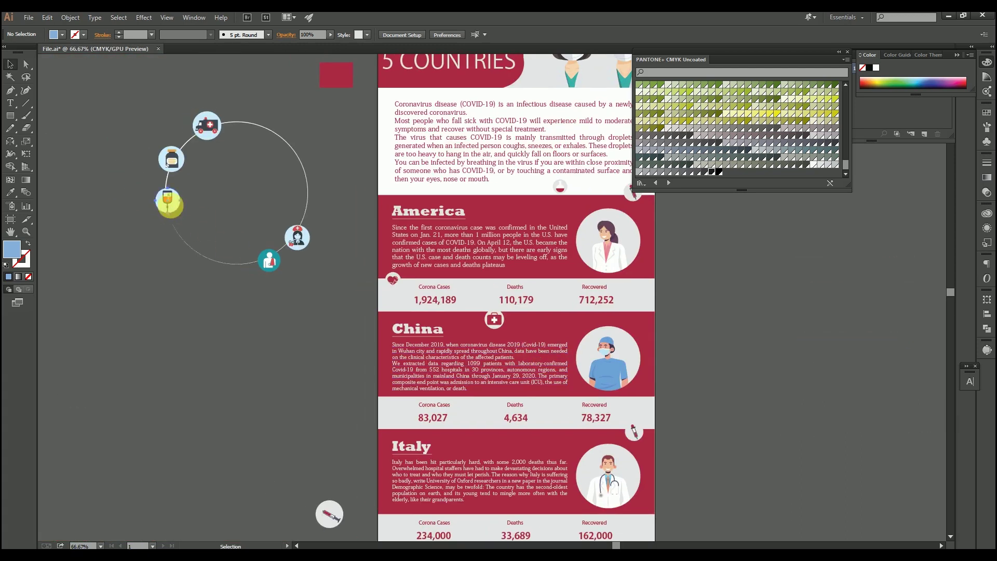
left_click_drag(224, 428, 254, 481)
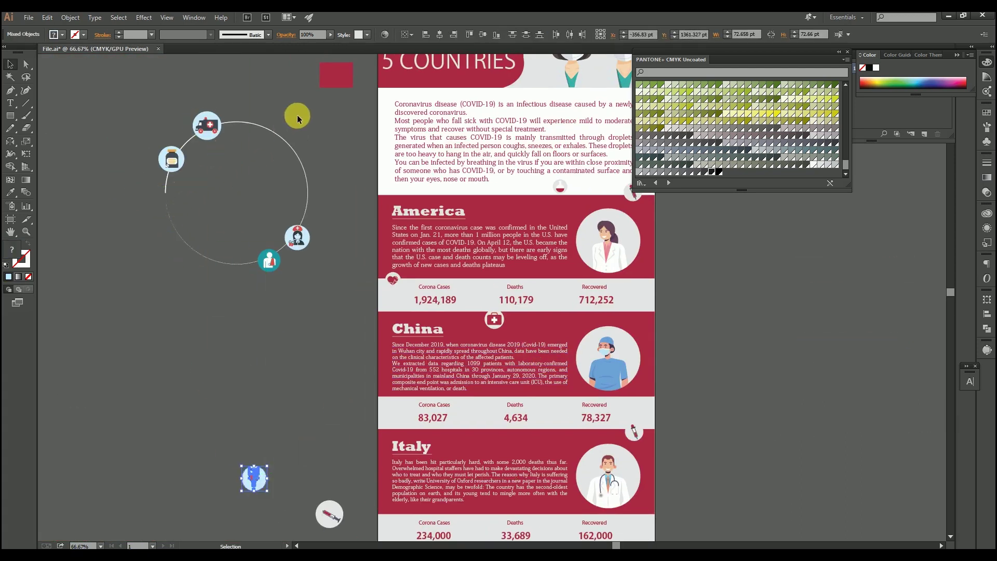
left_click(265, 166)
key("Delete")
Move the ambulance and medicine bottle icons next to the blood bag icon.
left_click_drag(151, 218, 151, 218)
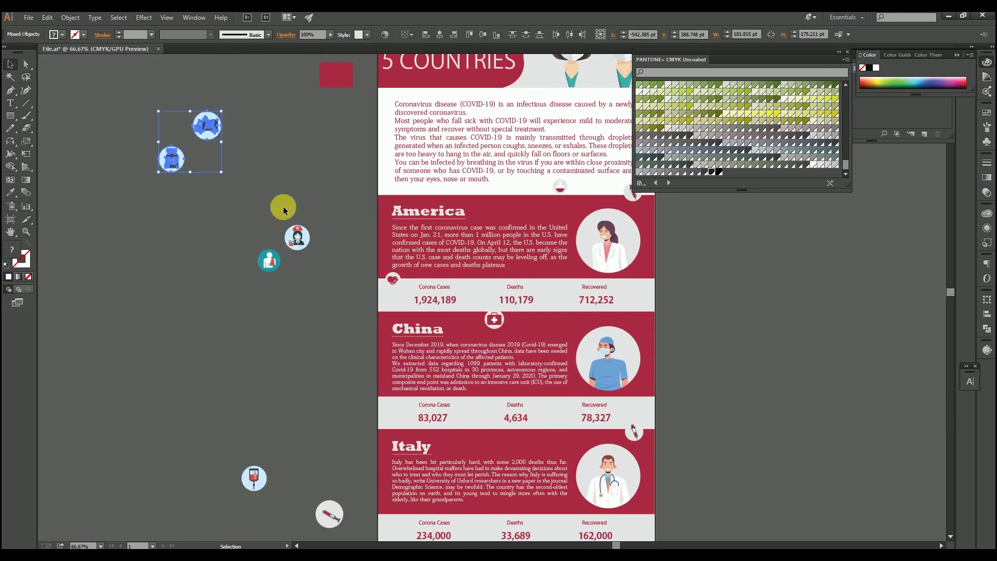
left_click_drag(175, 162, 202, 472)
scroll(286, 472, "up", 3)
left_click_drag(281, 443, 439, 289)
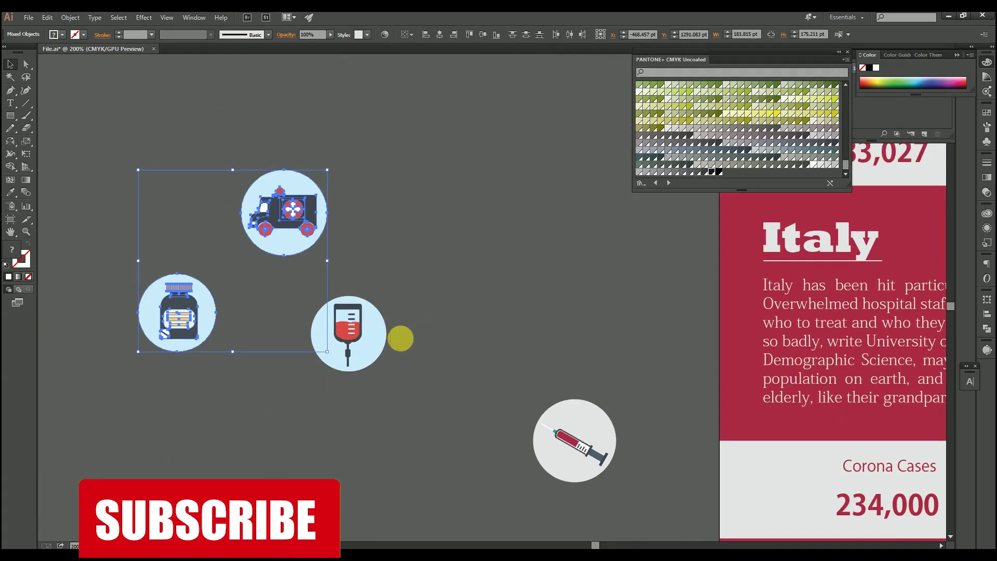
left_click(400, 338)
Recolour the background circles of the blood bag, ambulance and medicine bottle icons with the statistics band's light grey.
key("a")
left_click(377, 338)
left_click(282, 252, "shift")
left_click(206, 315, "shift")
key("i")
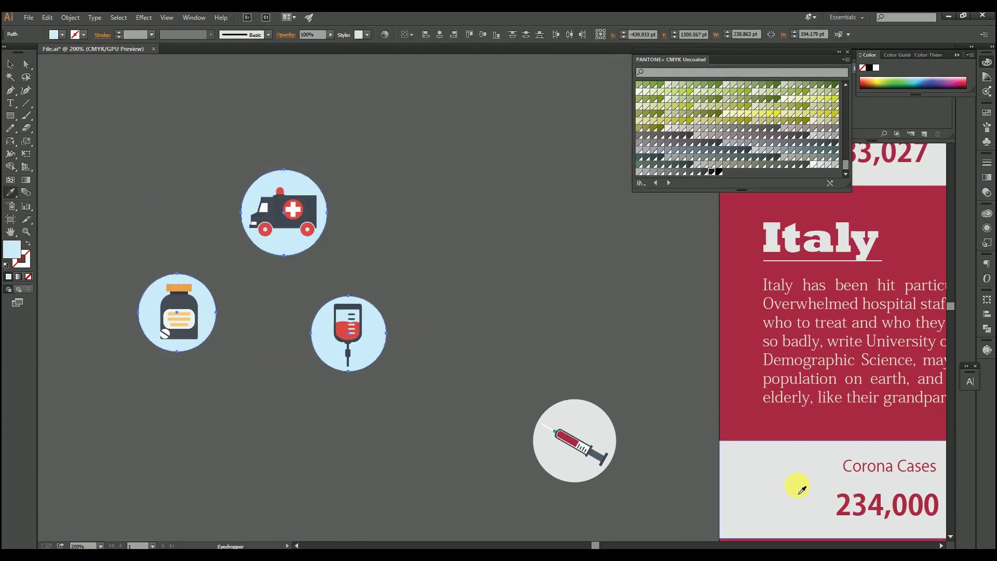
key("v")
left_click(518, 353)
Recolour the red parts of the blood bag and ambulance icons in the flyer's crimson, and group each icon.
left_click(342, 331)
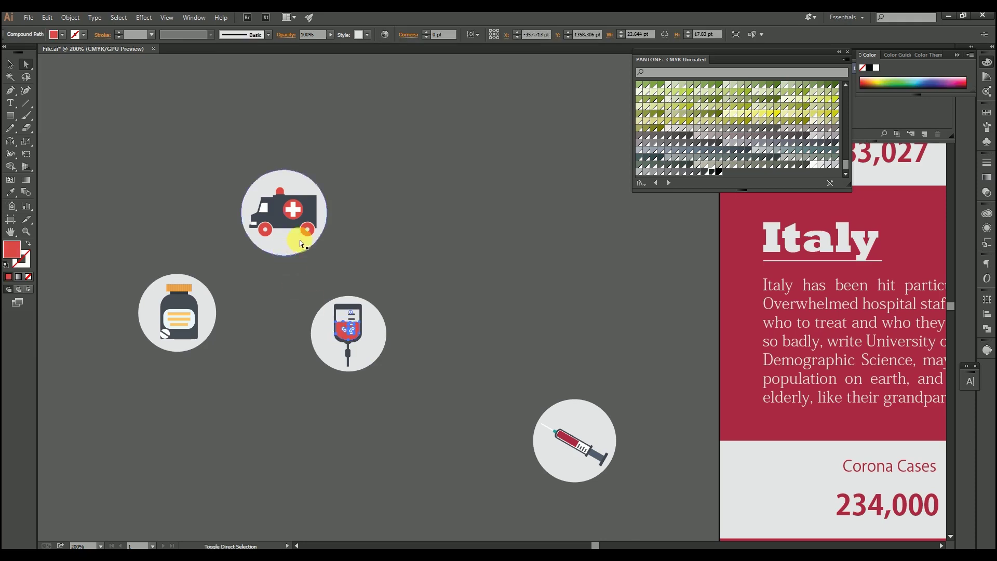
scroll(304, 235, "up", 2)
left_click(311, 232, "shift")
left_click(227, 229, "shift")
left_click(270, 196, "shift")
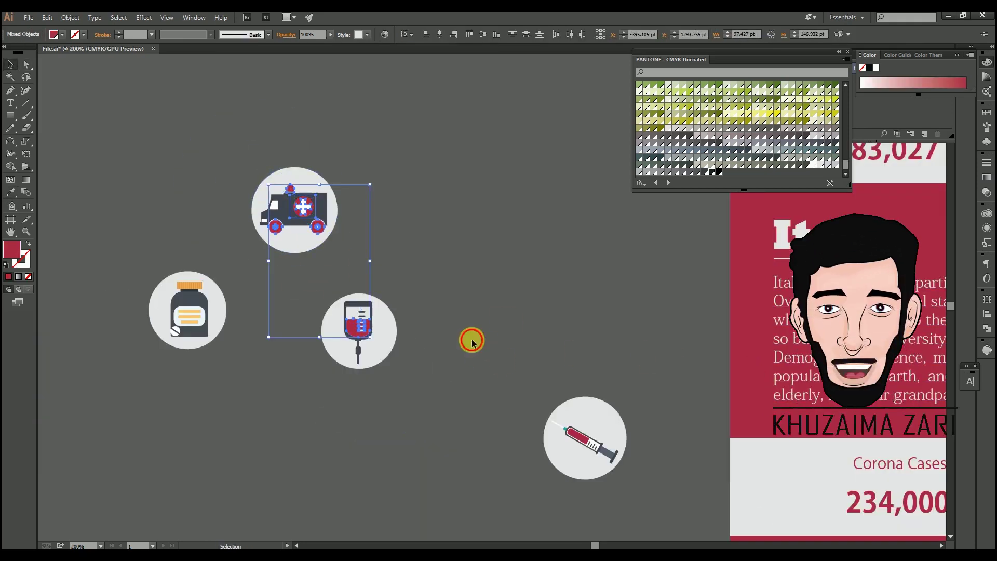
left_click_drag(511, 302, 335, 389)
left_click_drag(413, 140, 246, 253)
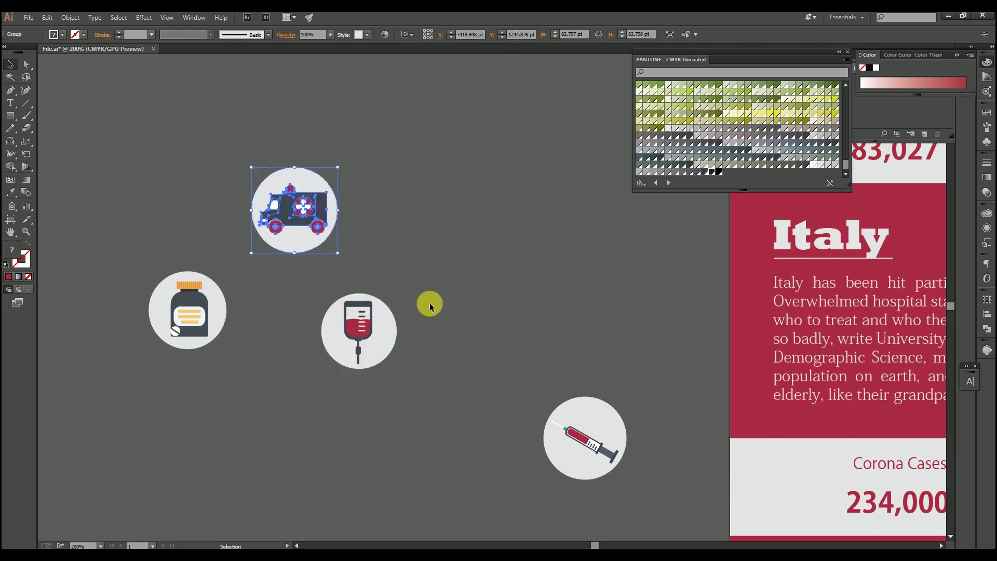
Place the syringe icon on the Italy panel's lower edge, and the ambulance icon, shrunk to about 51 pt, on the Russia panel's lower edge.
left_click(550, 456)
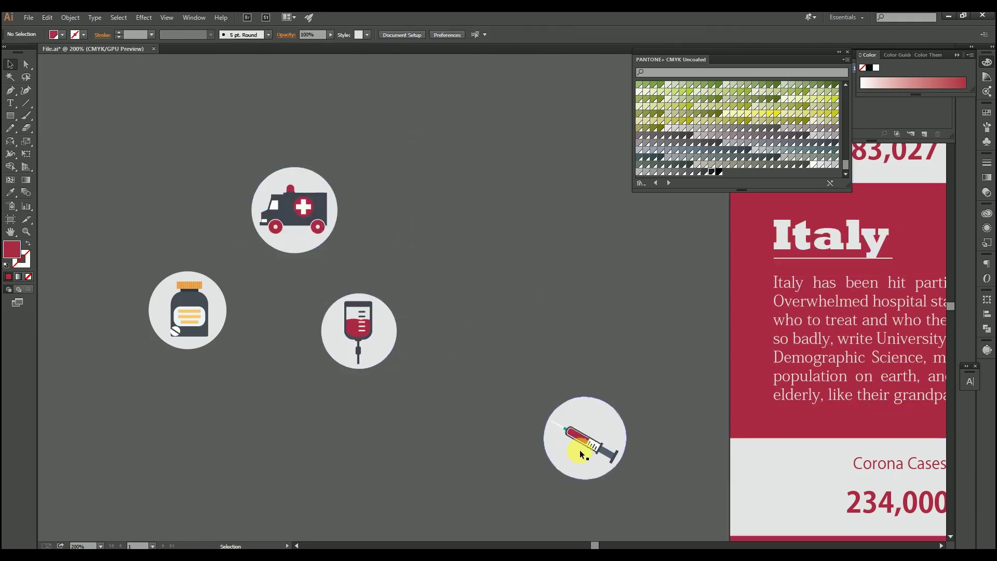
left_click_drag(579, 450, 761, 445)
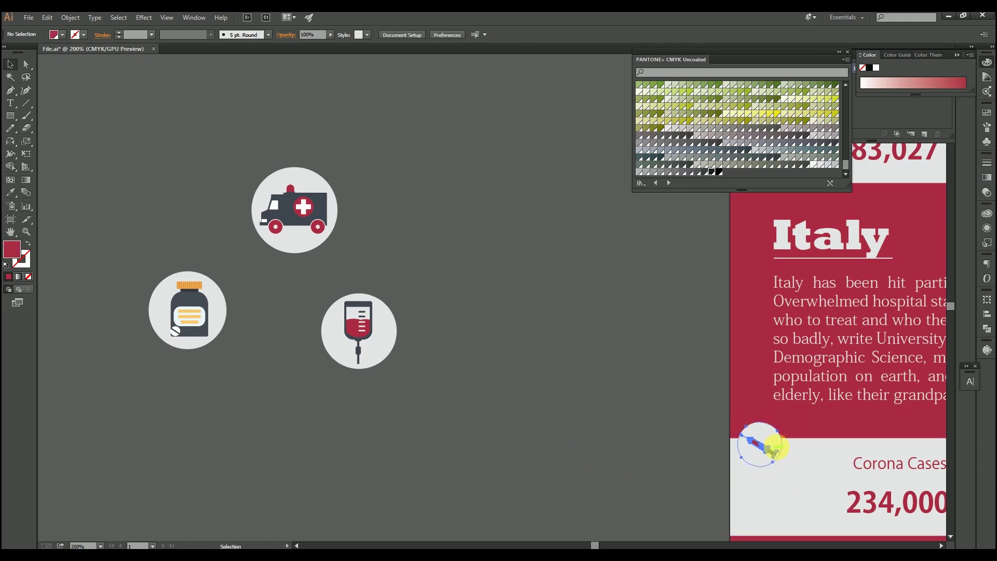
left_click_drag(273, 223, 605, 467)
left_click_drag(605, 468, 278, 165)
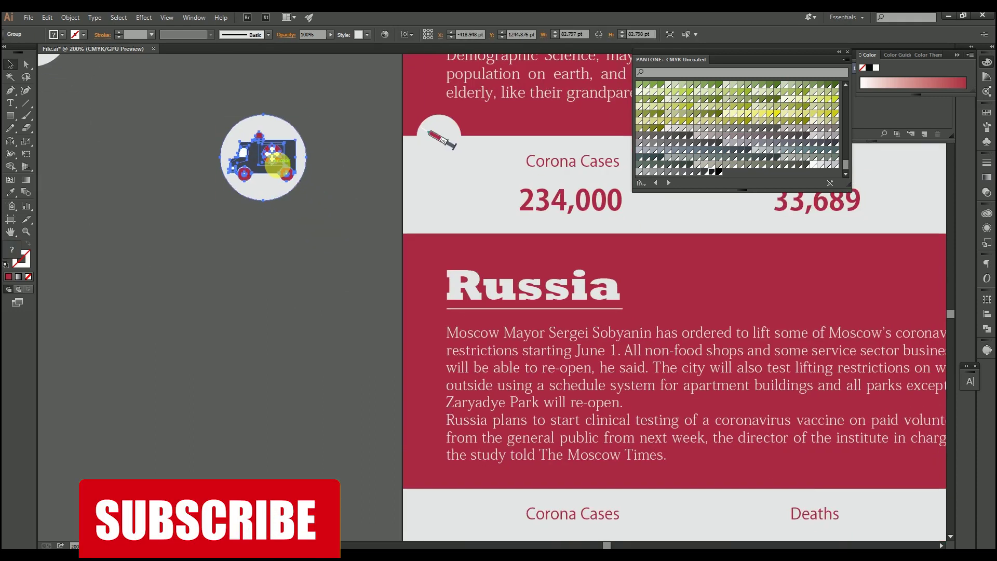
left_click_drag(307, 112, 273, 148)
left_click_drag(252, 178, 718, 497)
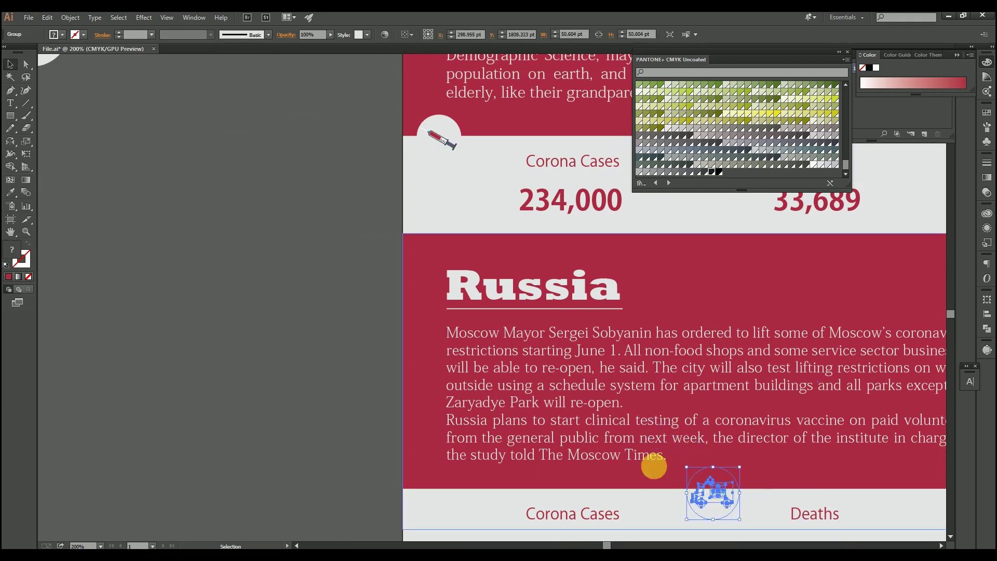
scroll(655, 464, "down", 1)
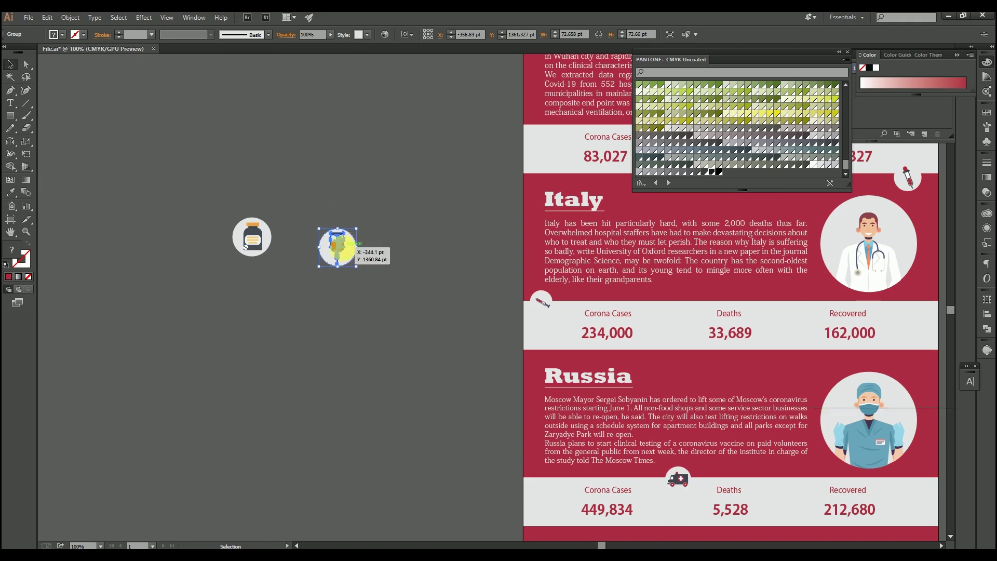
Shrink the blood bag icon to about 68 pt and place it on the last panel's lower edge, between Deaths and Recovered.
left_click_drag(340, 249, 439, 419)
left_click_drag(467, 457, 590, 460)
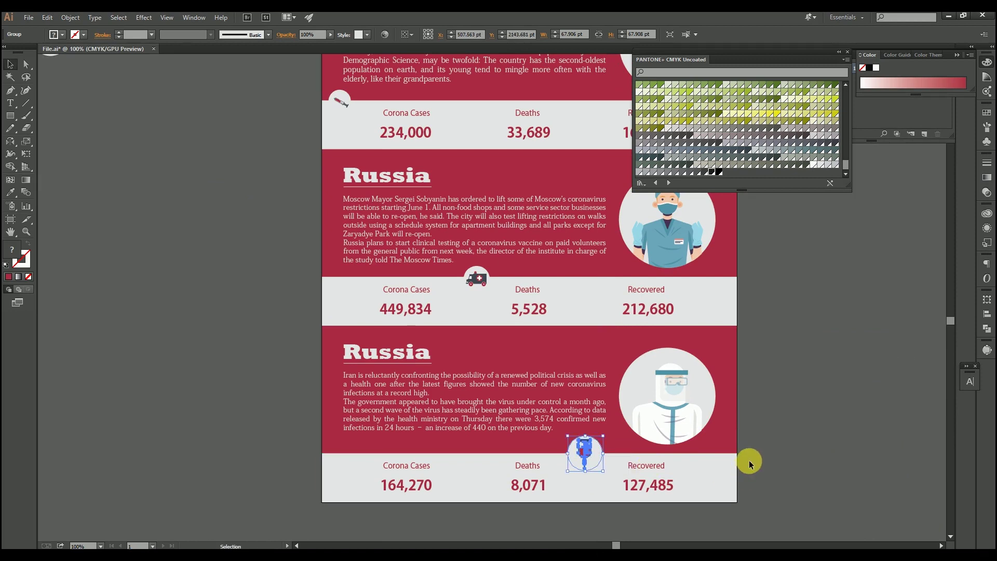
left_click(749, 461)
Remove the leftover medicine bottle icon from beside the artboard.
scroll(750, 461, "down", 1)
left_click_drag(496, 412, 458, 410)
left_click_drag(661, 90, 413, 244)
left_click_drag(274, 260, 504, 304)
scroll(503, 304, "down", 2)
left_click_drag(322, 167, 434, 423)
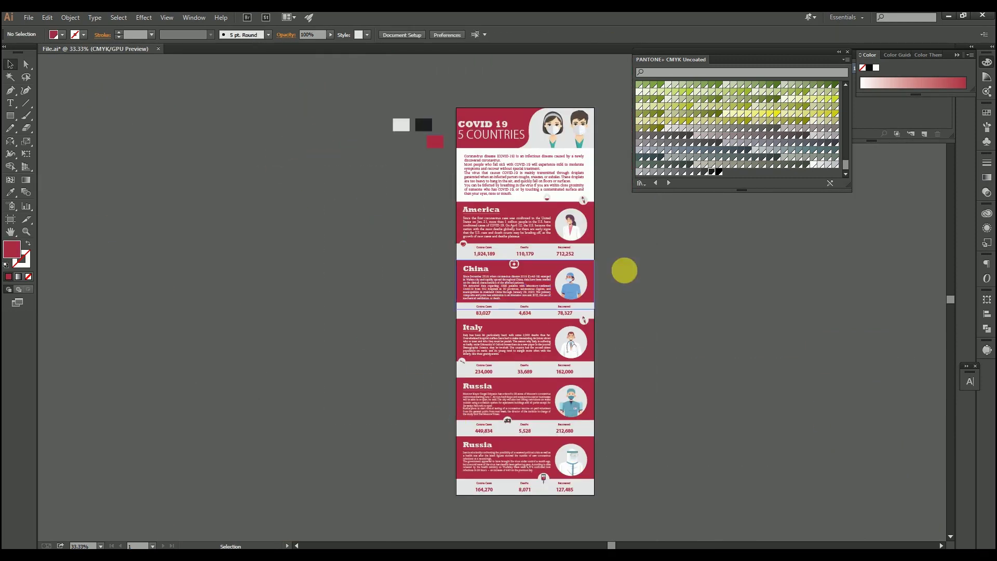
Examine the flyer's country panels from America down to the last one, checking headings, texts and icon placement.
scroll(494, 318, "right", 2)
scroll(477, 314, "up", 1)
scroll(374, 229, "up", 2)
scroll(327, 193, "down", 1)
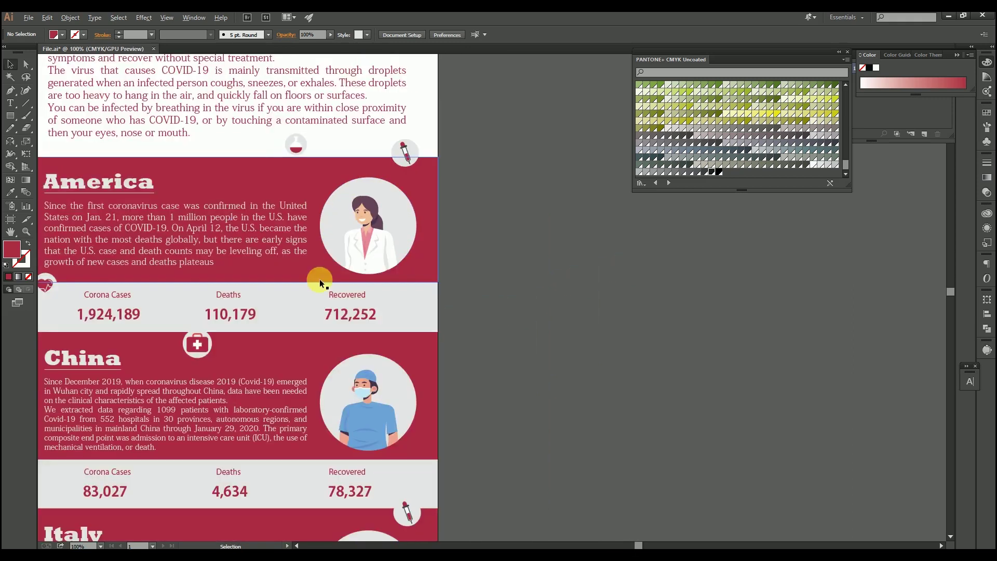
left_click_drag(181, 537, 412, 220)
left_click_drag(313, 521, 289, 305)
scroll(296, 353, "up", 1)
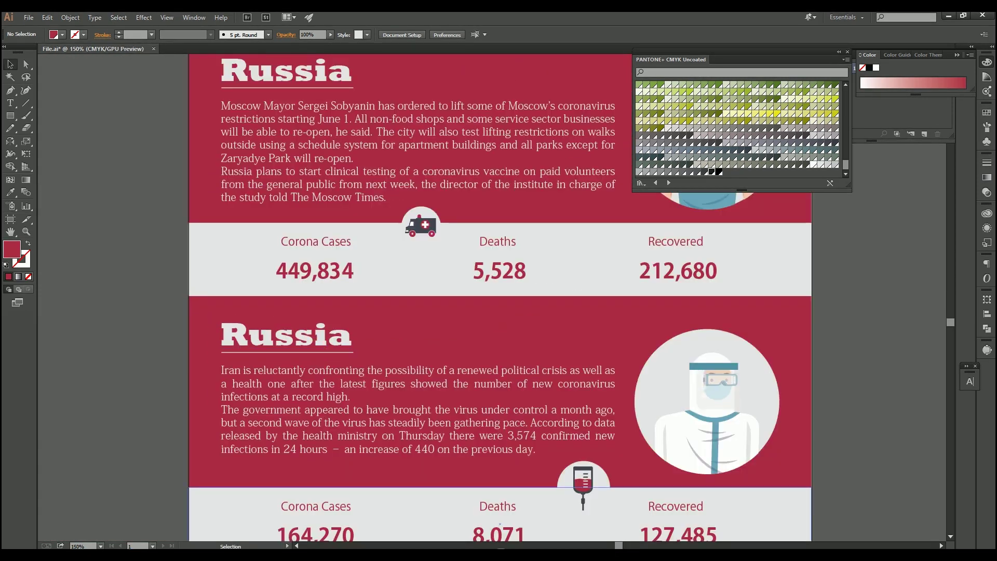
key("alt+Tab")
scroll(472, 390, "up", 4)
key("alt+Tab")
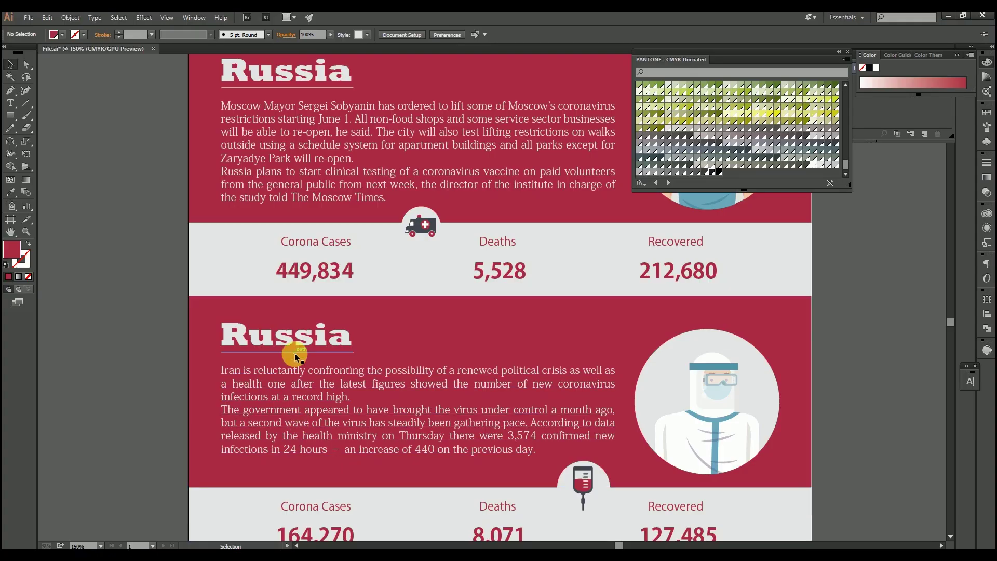
Change the last panel's heading to "Iran" and shorten its underline to match the word's width.
left_click_drag(352, 339, 207, 356)
type("Iran")
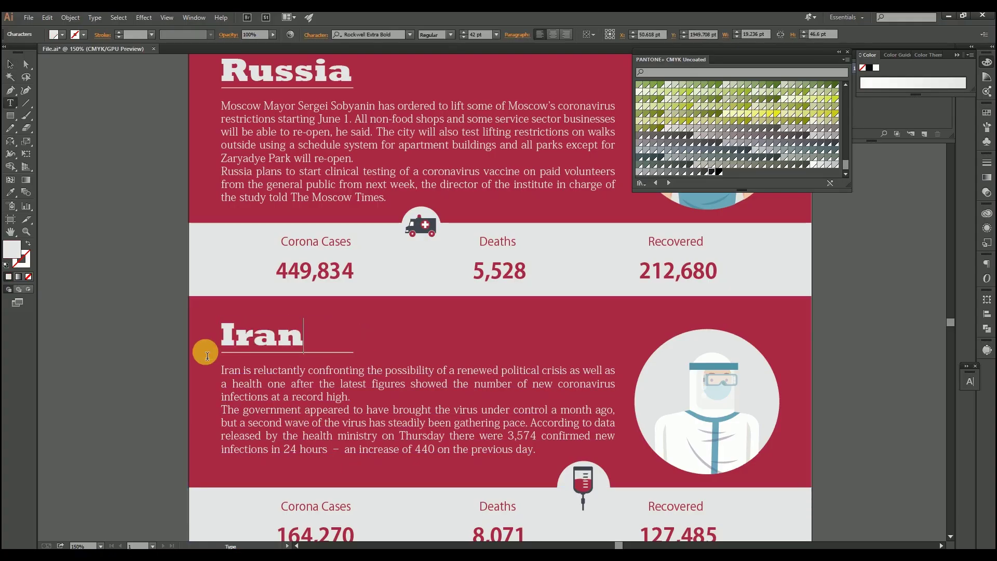
key("Escape")
left_click(206, 353)
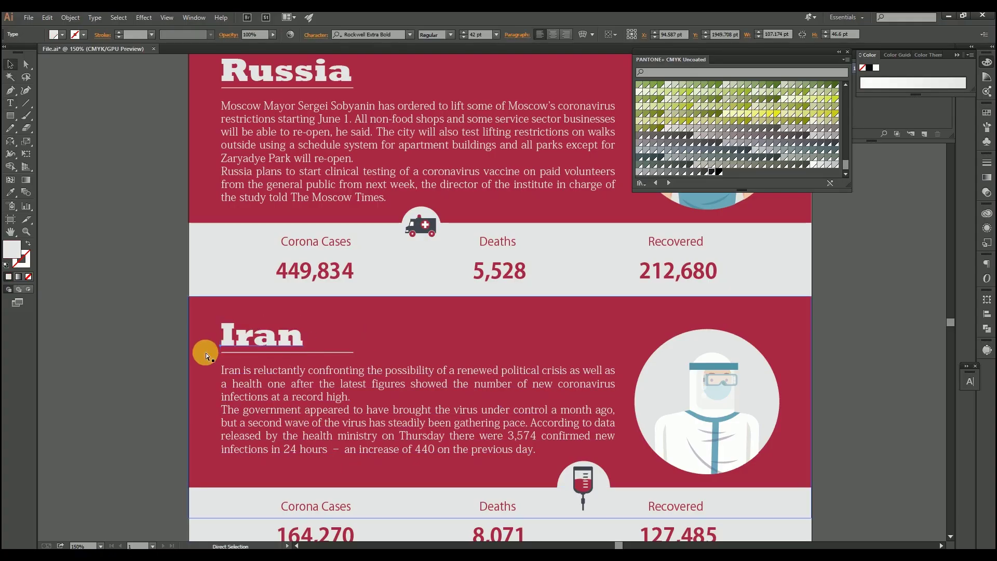
left_click(334, 354)
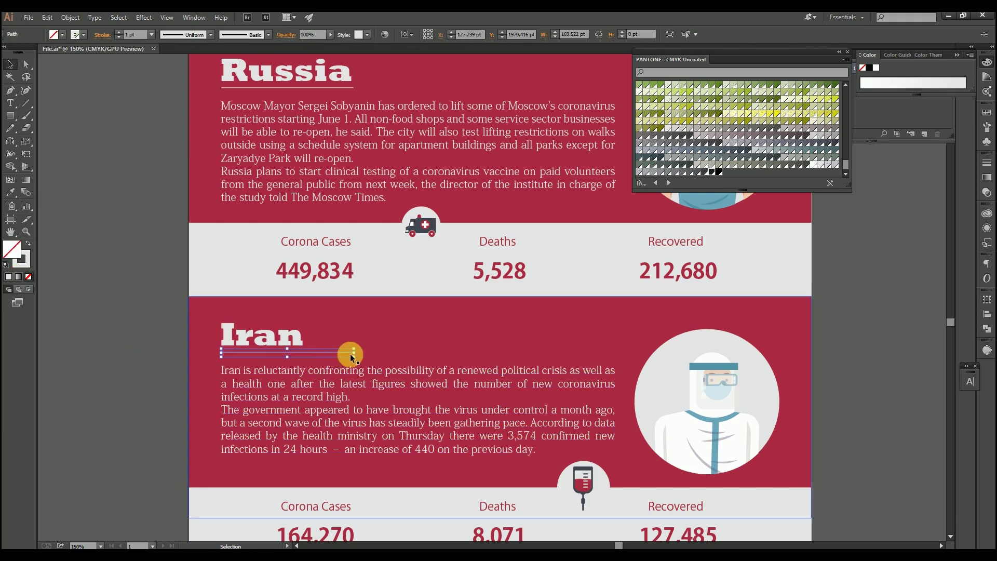
left_click_drag(350, 354, 326, 358)
left_click(158, 371)
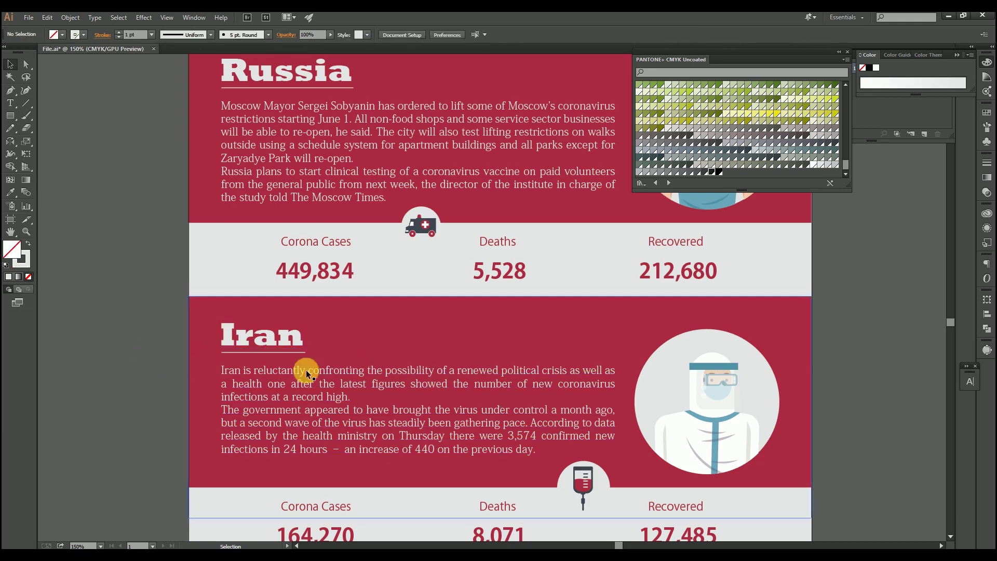
Save the flyer file and look over its full length from the header to the last panel.
scroll(478, 362, "down", 2)
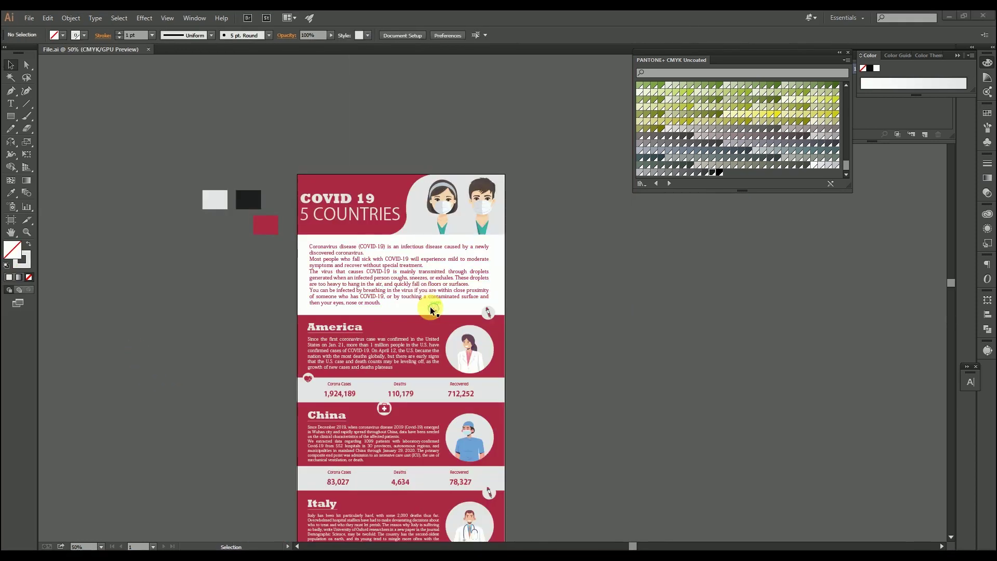
scroll(431, 311, "up", 2)
scroll(431, 310, "down", 1)
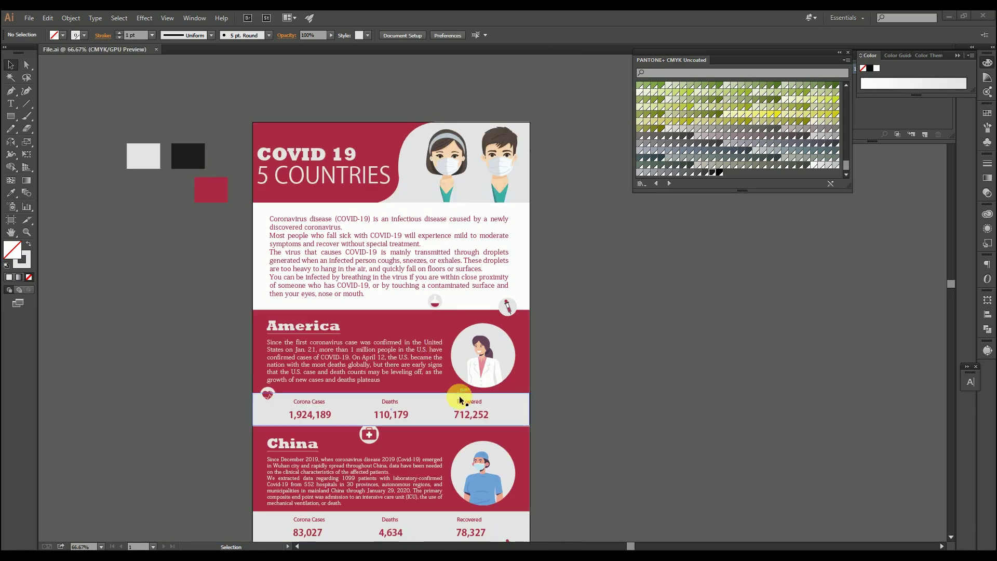
scroll(483, 227, "down", 6)
scroll(419, 185, "up", 7)
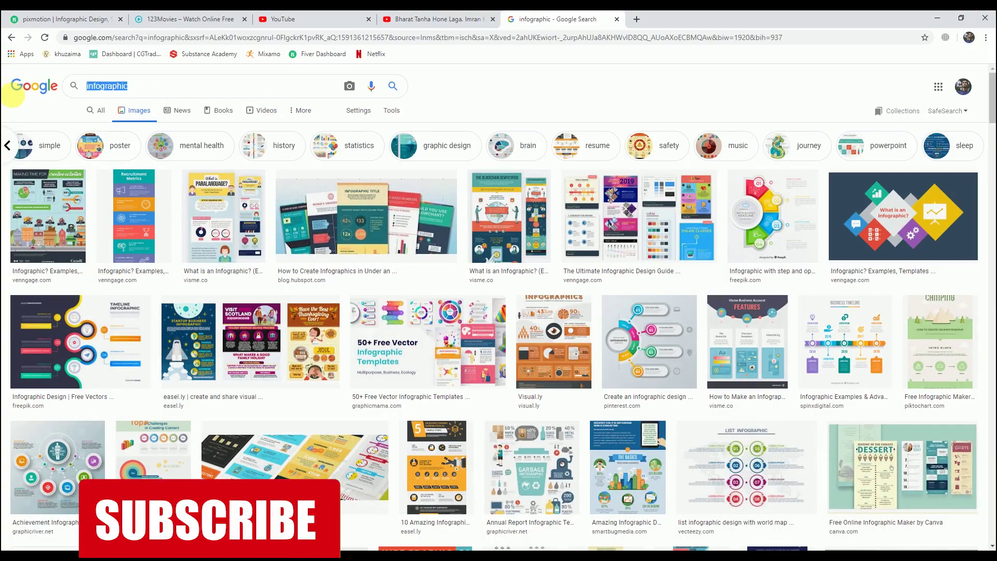
In the browser, search Google Images for "covid 19 symbol" and open the isolated red coronavirus vector image.
type("covid 19 sy")
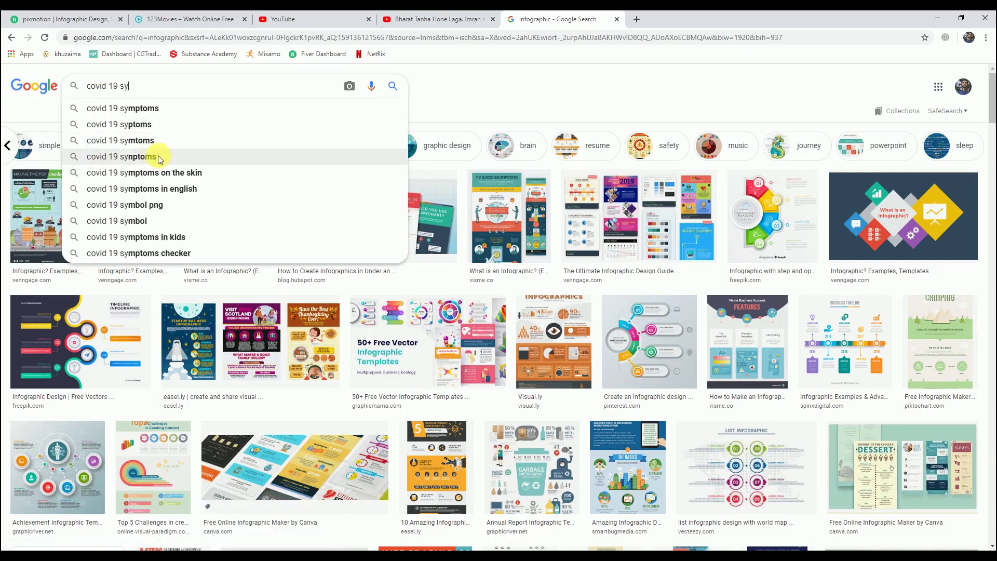
left_click(156, 220)
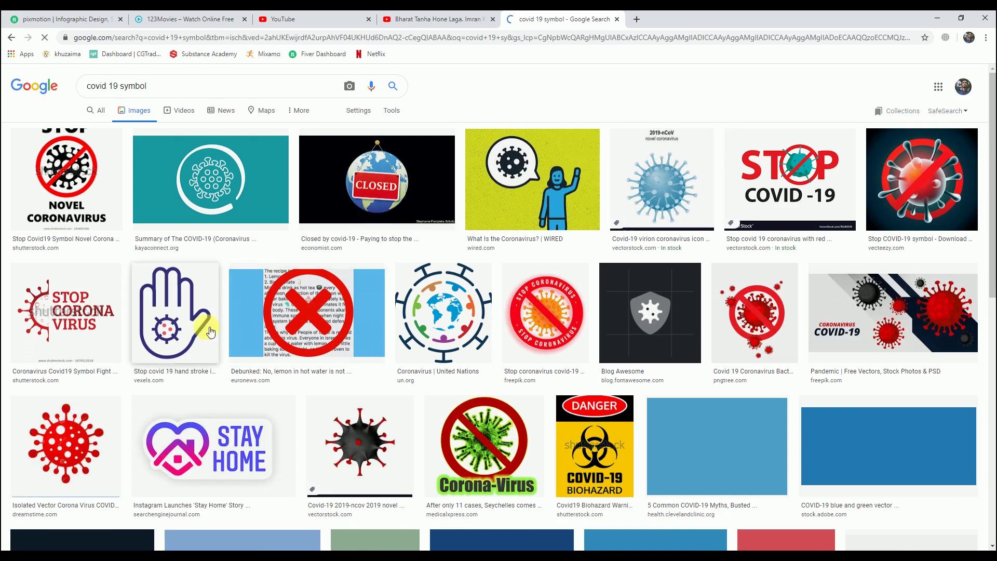
left_click(78, 442)
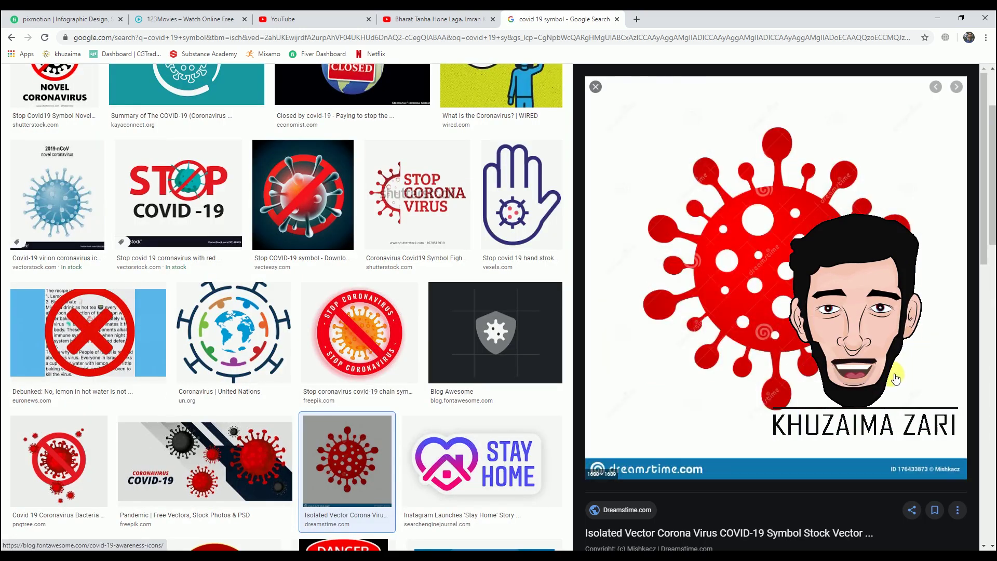
scroll(906, 400, "up", 2)
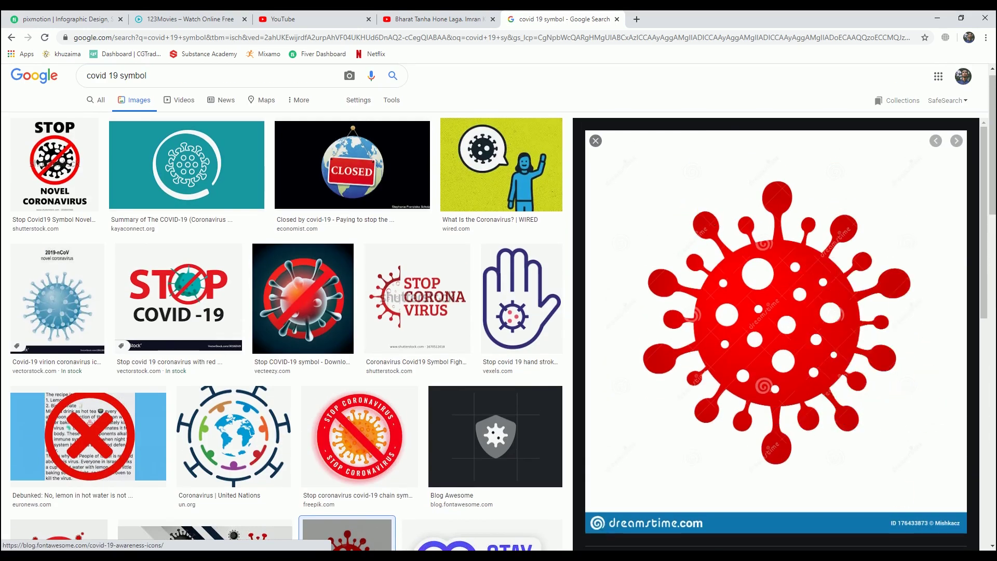
Capture the red virus graphic as a screen snip and paste it into the flyer document in Illustrator.
key("Print")
left_click_drag(615, 160, 948, 476)
left_click(909, 487)
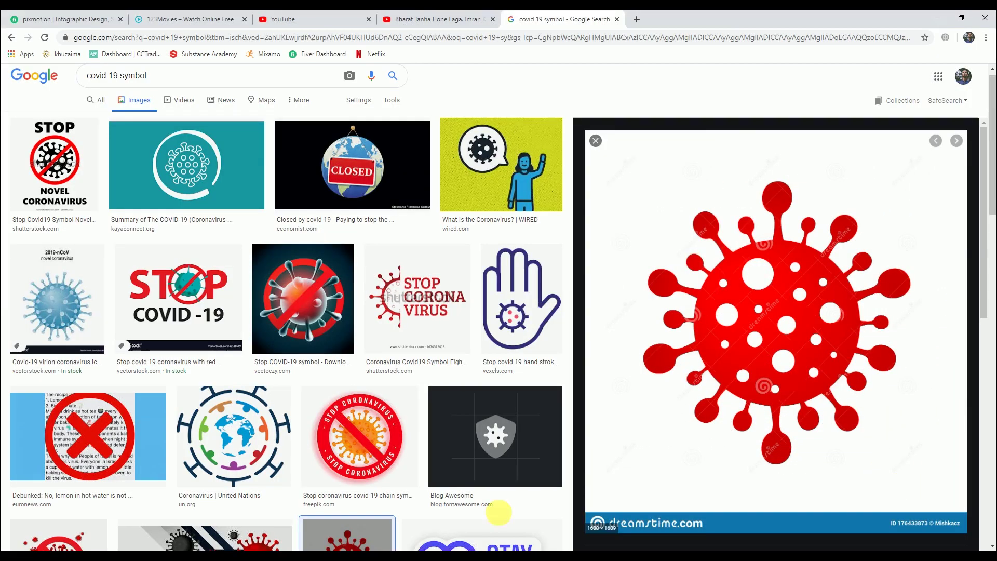
left_click(383, 555)
key("ctrl+v")
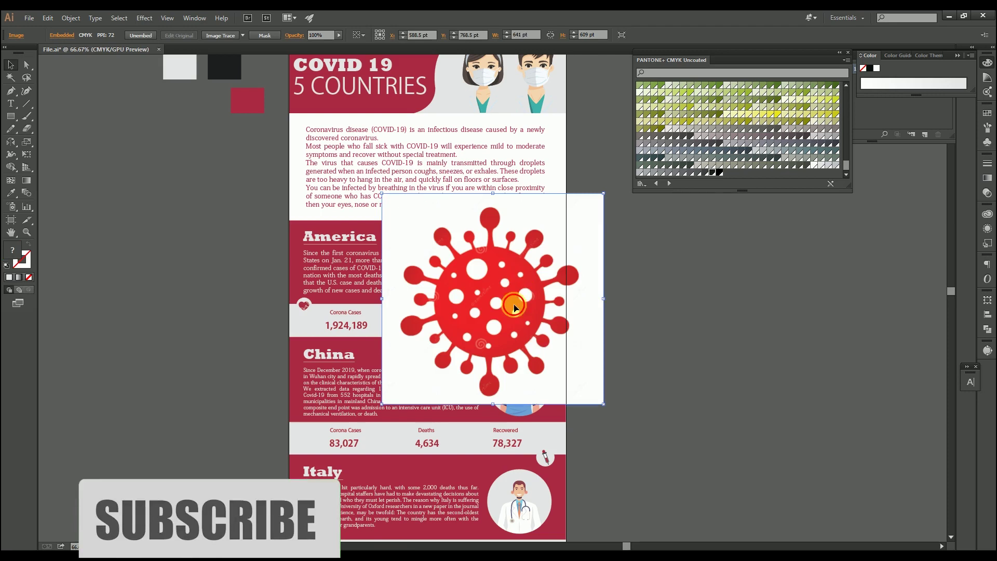
Move the pasted virus image off the artboard, convert it with Image Trace and expand the result.
left_click_drag(516, 307, 739, 369)
left_click(226, 40)
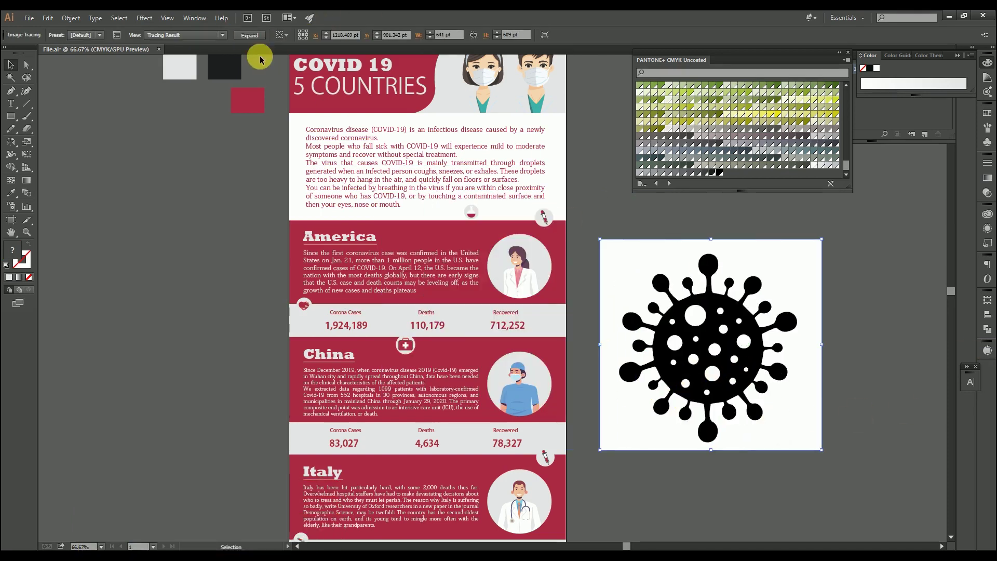
left_click(836, 300)
Cut the black virus shape out of the traced group, delete the white remainder and paste the shape back on its own.
double_click(778, 270)
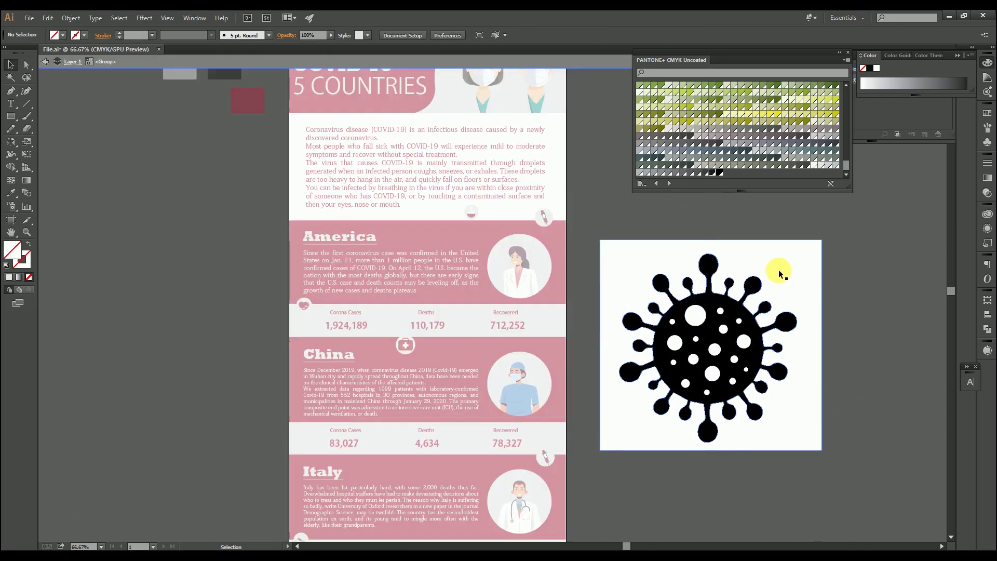
left_click(720, 315)
left_click(711, 300)
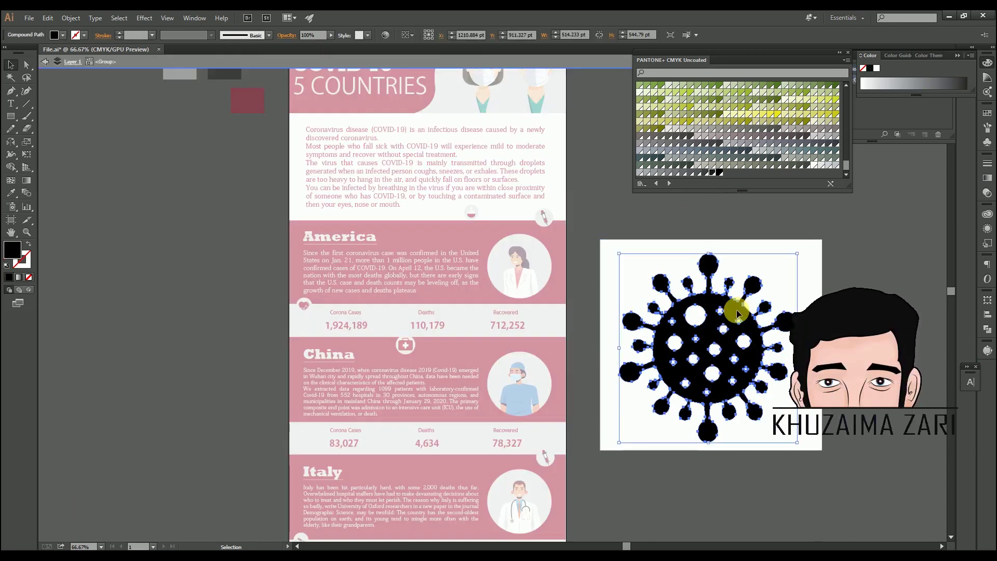
key("Delete")
key("Escape")
left_click(797, 413)
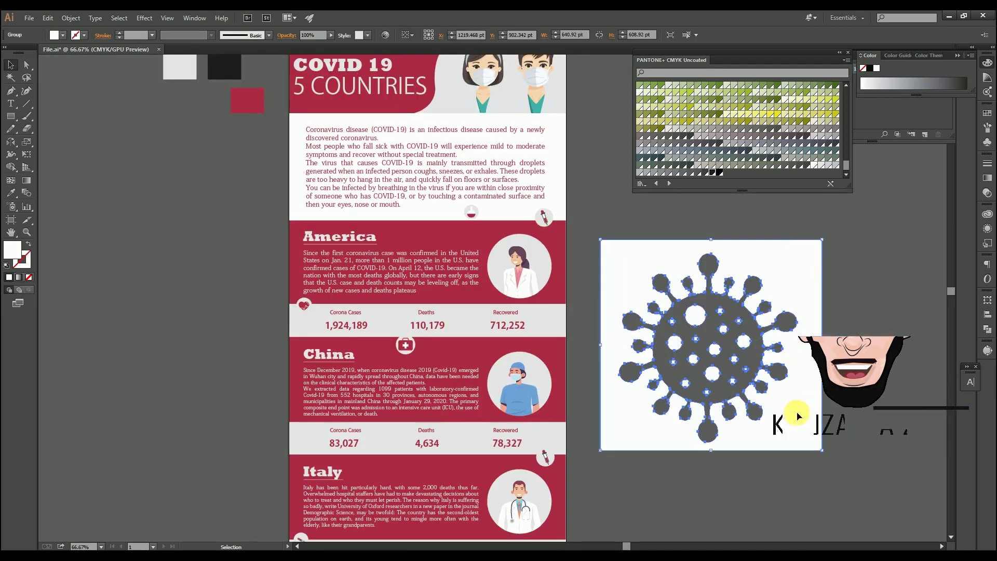
key("Delete")
key("ctrl+v")
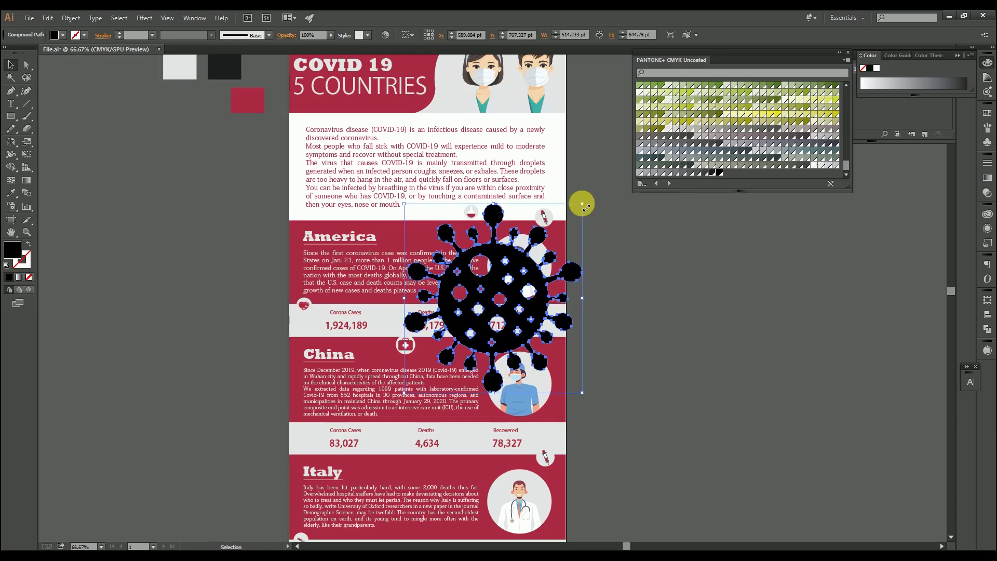
Shrink the virus shape to about 91 by 97 pt in the flyer's crimson, and place it beside the header's curved edge.
left_click_drag(586, 207, 489, 302)
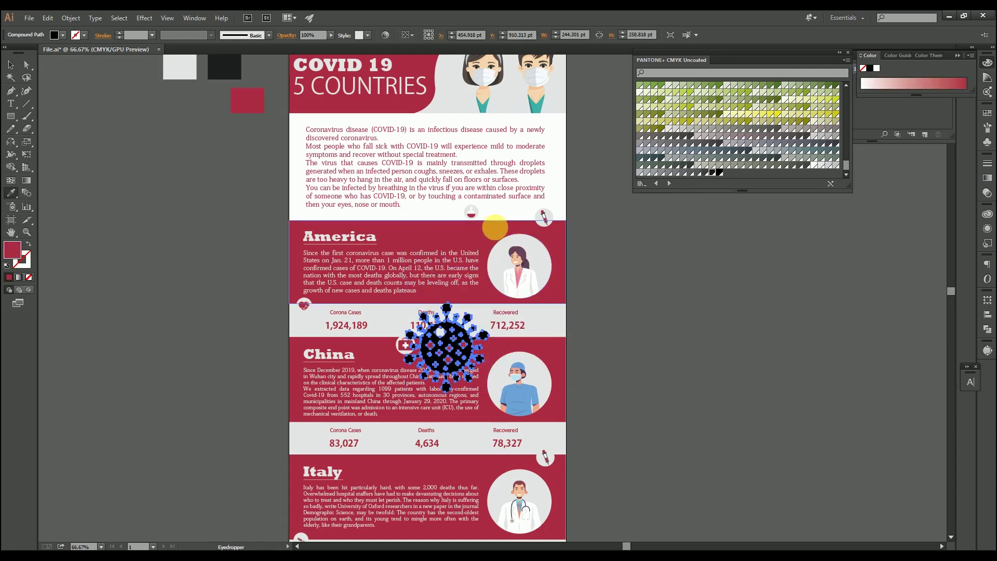
left_click_drag(455, 333, 459, 150)
left_click_drag(458, 151, 457, 308)
key("ctrl+plus")
key("ctrl+plus")
left_click_drag(461, 241, 343, 366)
left_click_drag(321, 410, 387, 219)
left_click(723, 305)
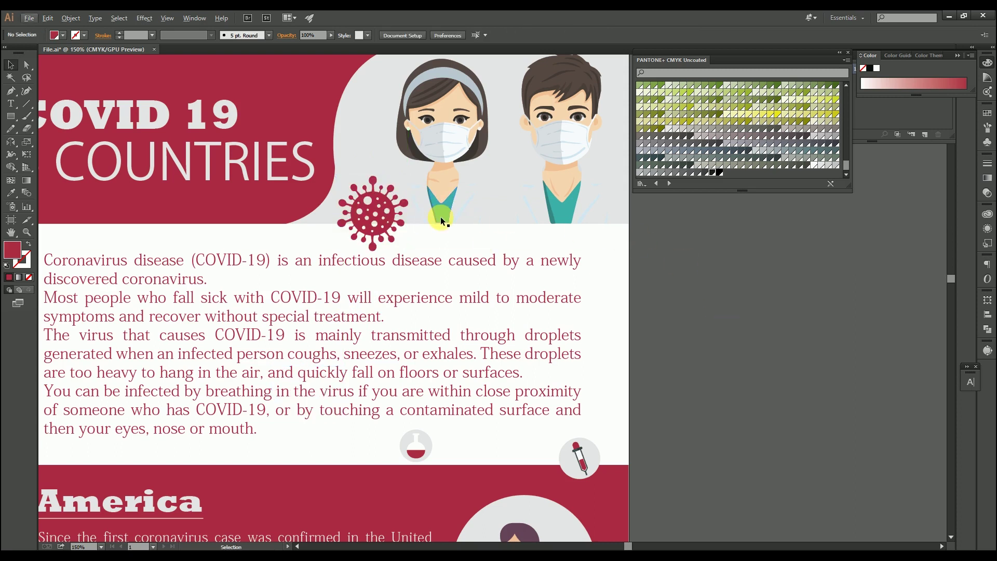
Nudge the virus symbol slightly upward where it overlaps the header's lower edge.
scroll(441, 216, "up", 2)
left_click_drag(408, 321, 417, 156)
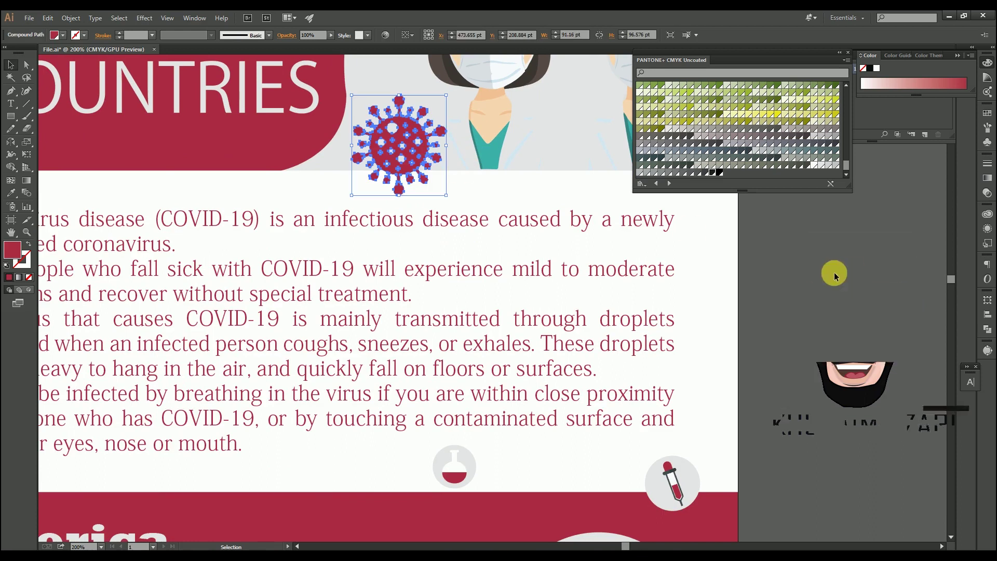
left_click(832, 276)
scroll(444, 171, "down", 2)
left_click_drag(517, 169, 553, 280)
scroll(553, 286, "up", 1)
left_click_drag(492, 261, 549, 335)
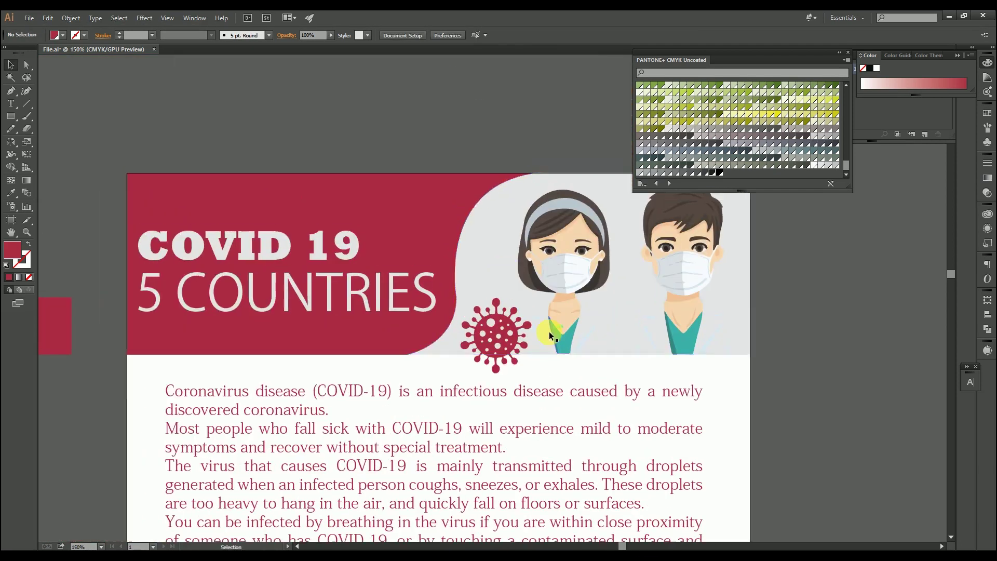
Lower the "5 COUNTRIES" line slightly, and move the virus symbol beside the "COVID 19" title in the header's light grey.
left_click_drag(369, 307, 369, 313)
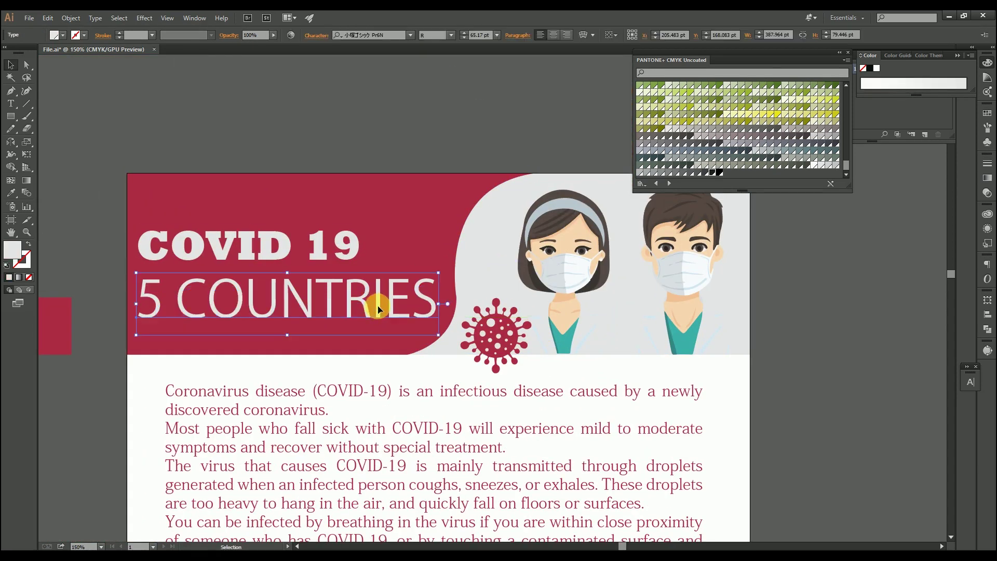
left_click_drag(498, 345, 529, 142)
key("i")
left_click(482, 269)
key("v")
left_click(423, 184)
Shrink the virus symbol to fit above the end of "5 COUNTRIES", and raise the "COVID 19" title slightly.
scroll(423, 209, "up", 2)
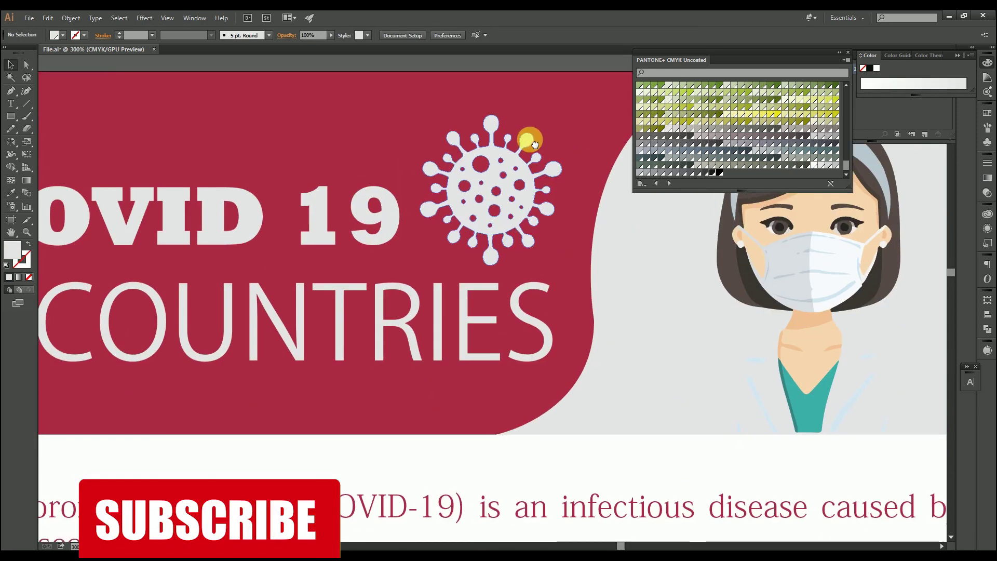
left_click(525, 191)
left_click_drag(566, 113, 541, 139)
left_click_drag(503, 204, 481, 259)
scroll(513, 114, "down", 1)
left_click_drag(379, 253, 379, 246)
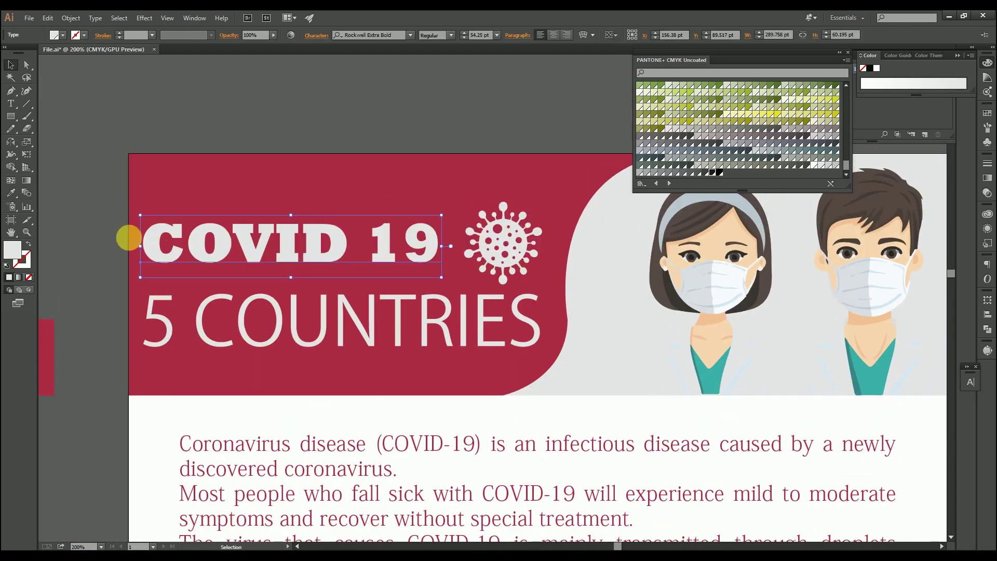
Move the "COVID 19" title toward the header's curved edge, and place the virus symbol in front of it above the "5".
left_click(96, 221)
scroll(626, 377, "down", 2)
left_click_drag(566, 372, 500, 337)
scroll(469, 227, "up", 1)
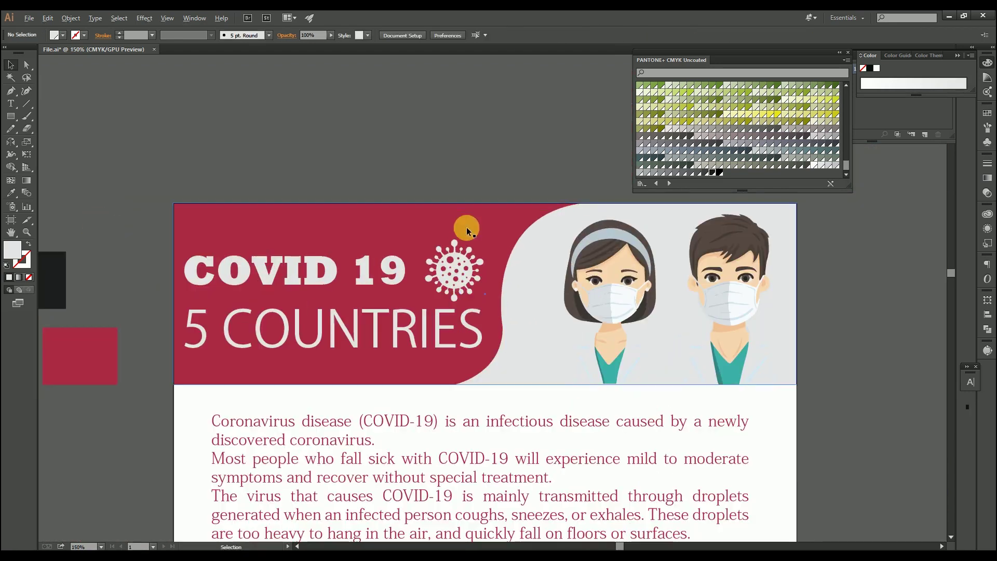
left_click_drag(394, 275, 459, 278)
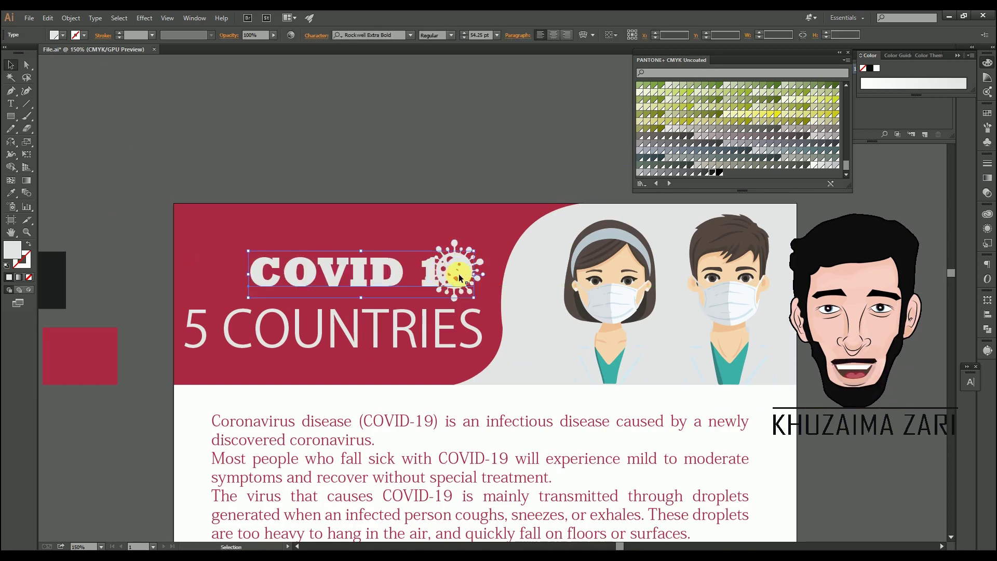
left_click_drag(455, 243, 210, 244)
Enlarge the "COVID 19" title to 56.94 pt so its end lines up with the end of "5 COUNTRIES".
key("ctrl+shift+a")
left_click(424, 286)
left_click_drag(475, 297, 486, 304)
left_click(453, 172)
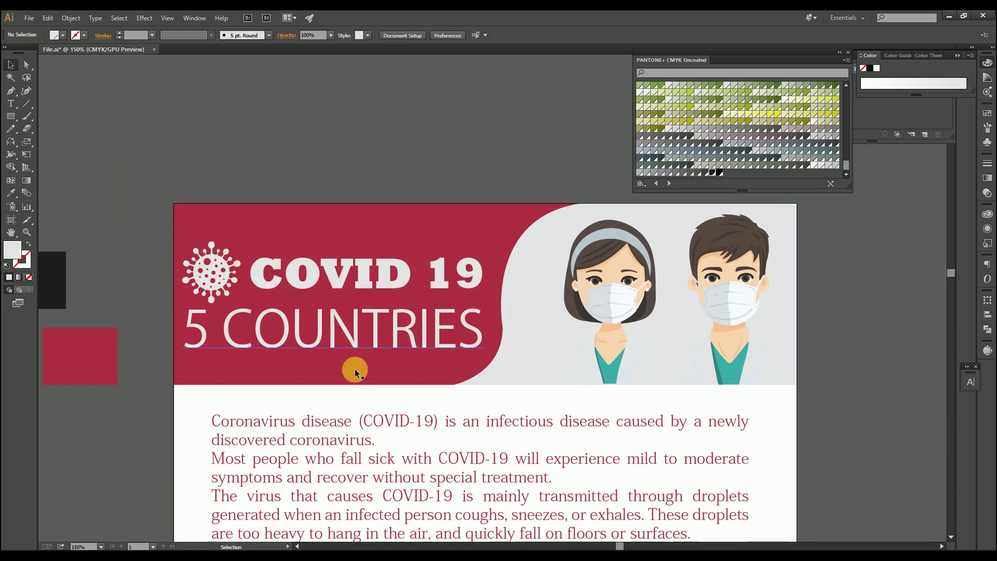
left_click(375, 256)
left_click(367, 193)
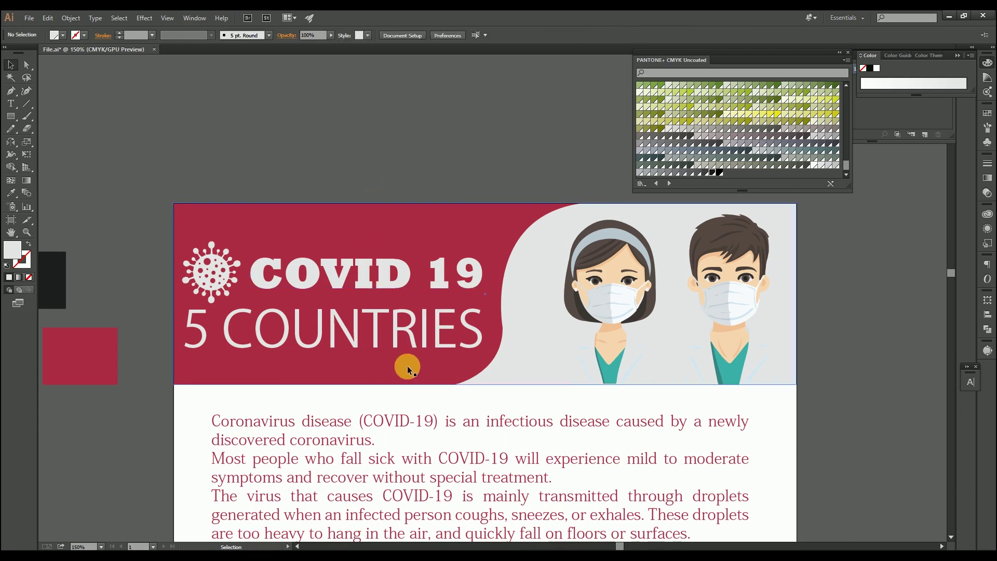
Enlarge the virus symbol in front of the "COVID 19" title to about 91 by 97 pt.
scroll(408, 366, "down", 1)
left_click_drag(438, 412, 420, 312)
left_click_drag(476, 339, 461, 309)
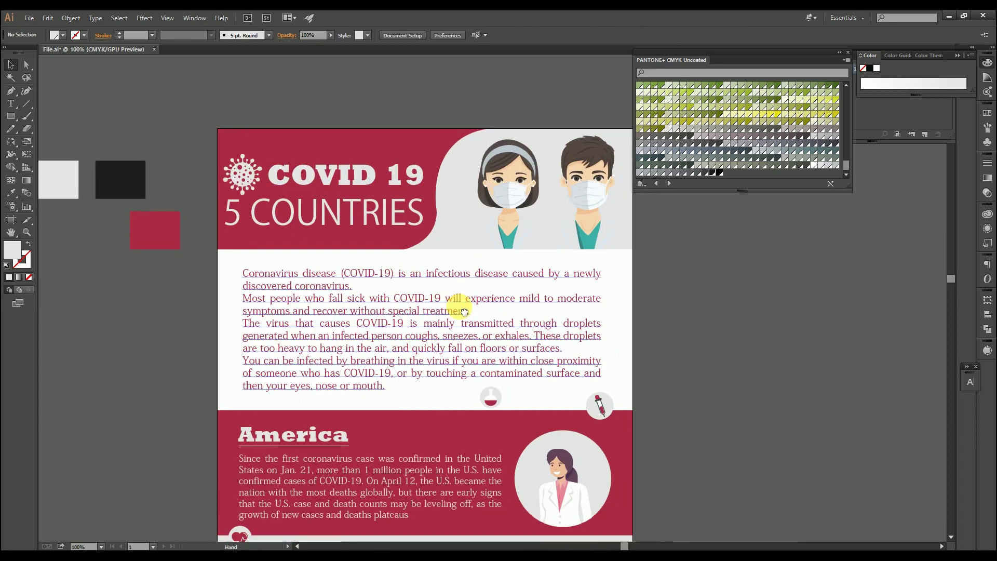
scroll(257, 188, "up", 2)
left_click_drag(233, 163, 305, 236)
left_click(312, 214)
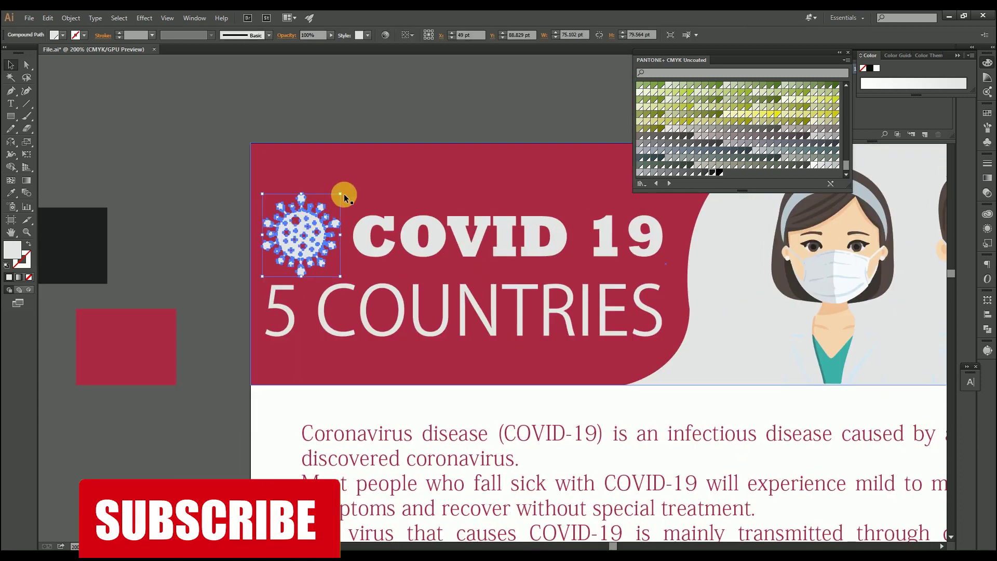
left_click_drag(345, 198, 359, 175)
left_click(279, 139)
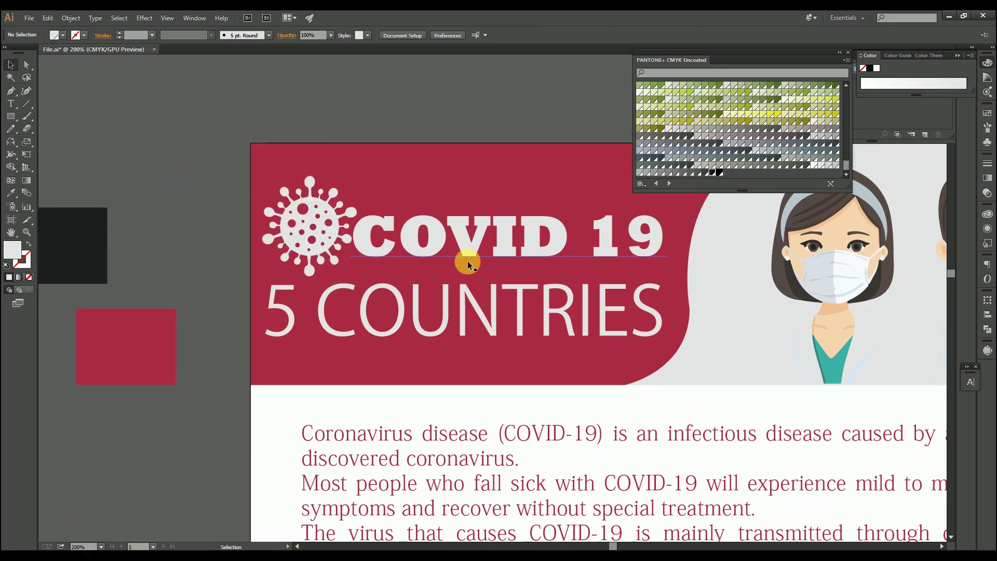
Shrink the "COVID 19" title to 53.23 pt and shift it slightly away from the virus symbol.
left_click_drag(481, 242, 485, 240)
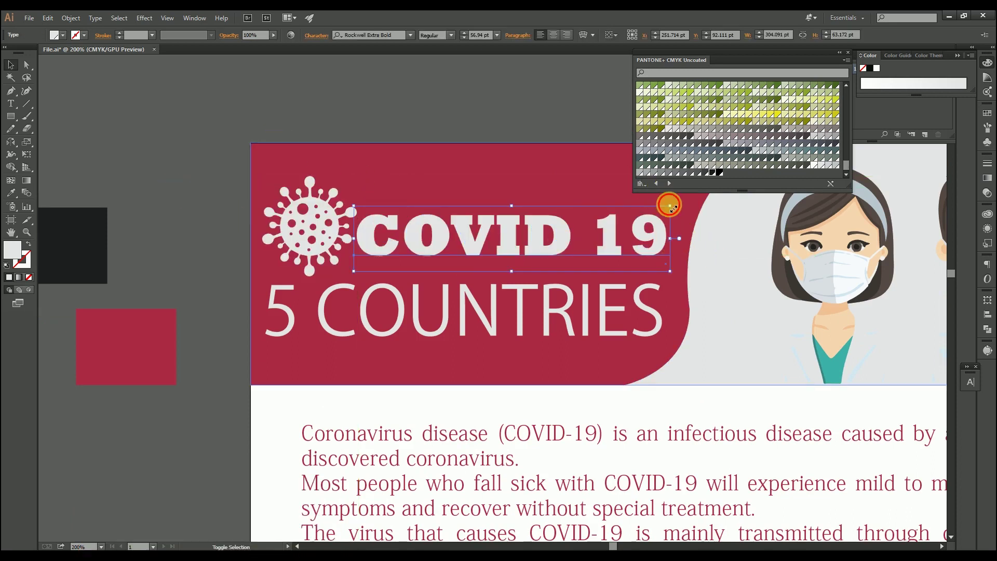
left_click_drag(670, 206, 658, 208)
left_click(574, 240)
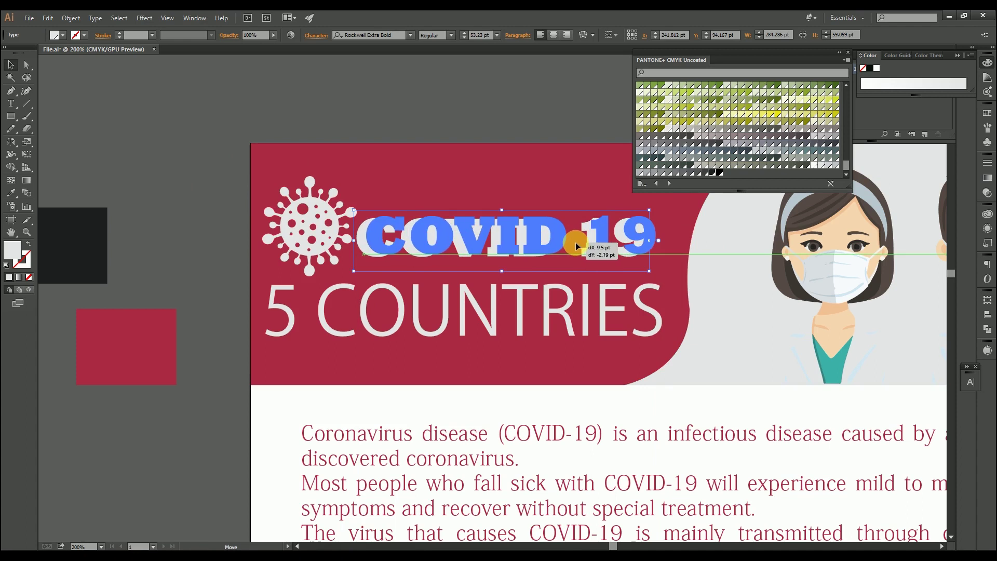
left_click(437, 124)
Fine-tune the virus symbol's position in the header, and lower the "COVID 19" title slightly toward "5 COUNTRIES".
left_click_drag(539, 293, 500, 344)
left_click_drag(259, 274, 260, 273)
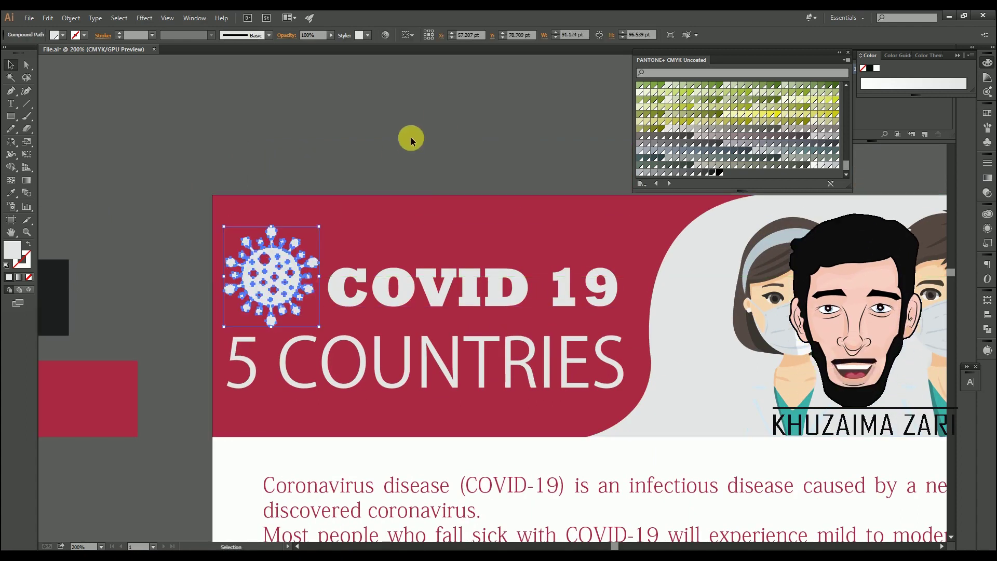
left_click(411, 142)
left_click_drag(422, 285, 423, 293)
left_click(444, 193)
Check the revised header against the country panels of the whole flyer, and save the file.
left_click_drag(471, 238, 401, 151)
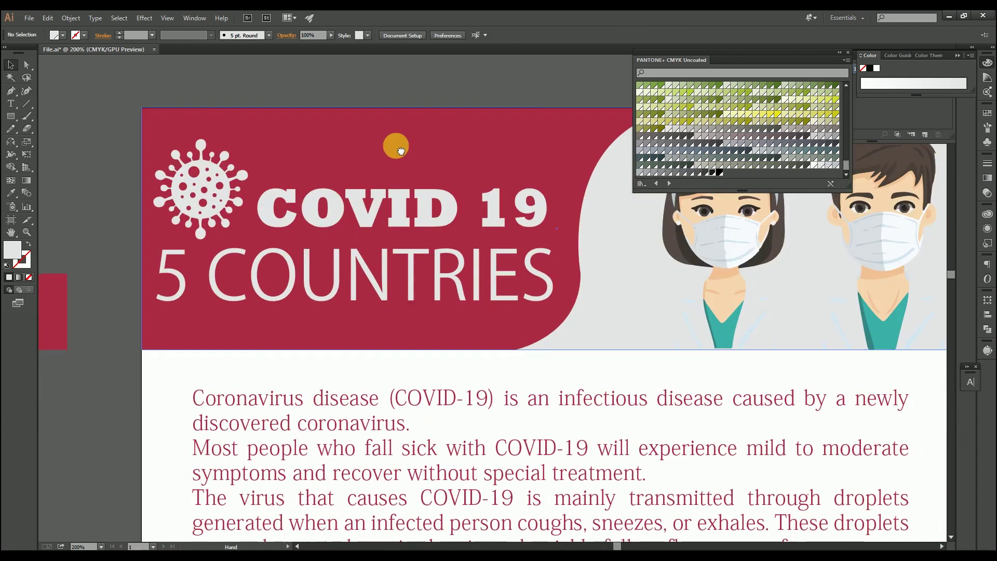
scroll(427, 191, "down", 2)
left_click_drag(482, 259, 353, 200)
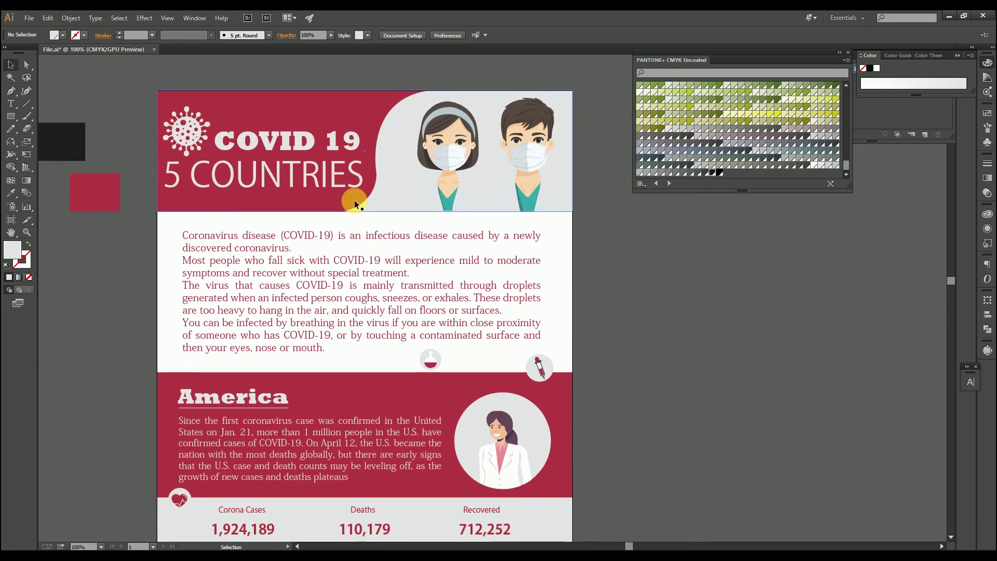
scroll(355, 202, "down", 2)
left_click_drag(405, 344, 424, 264)
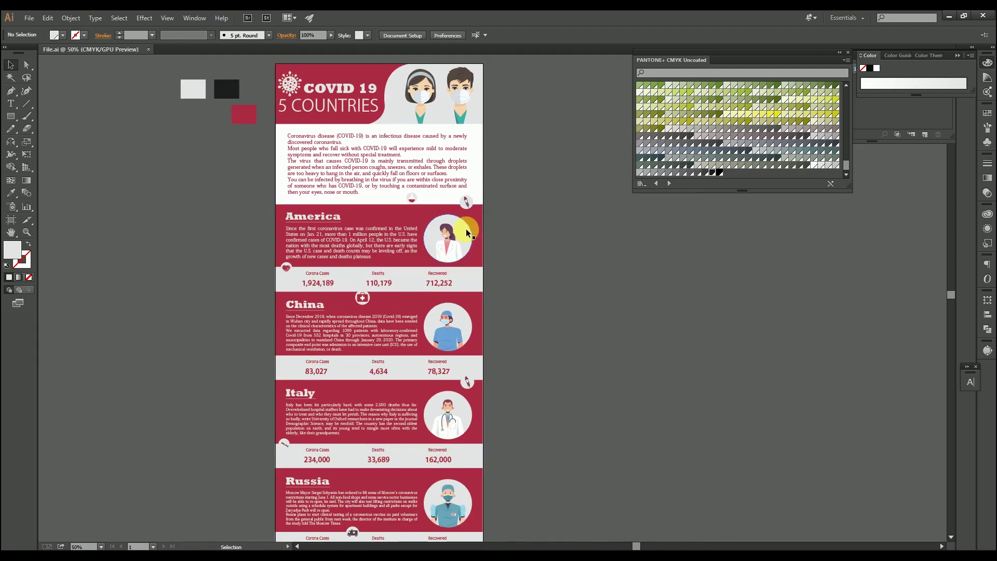